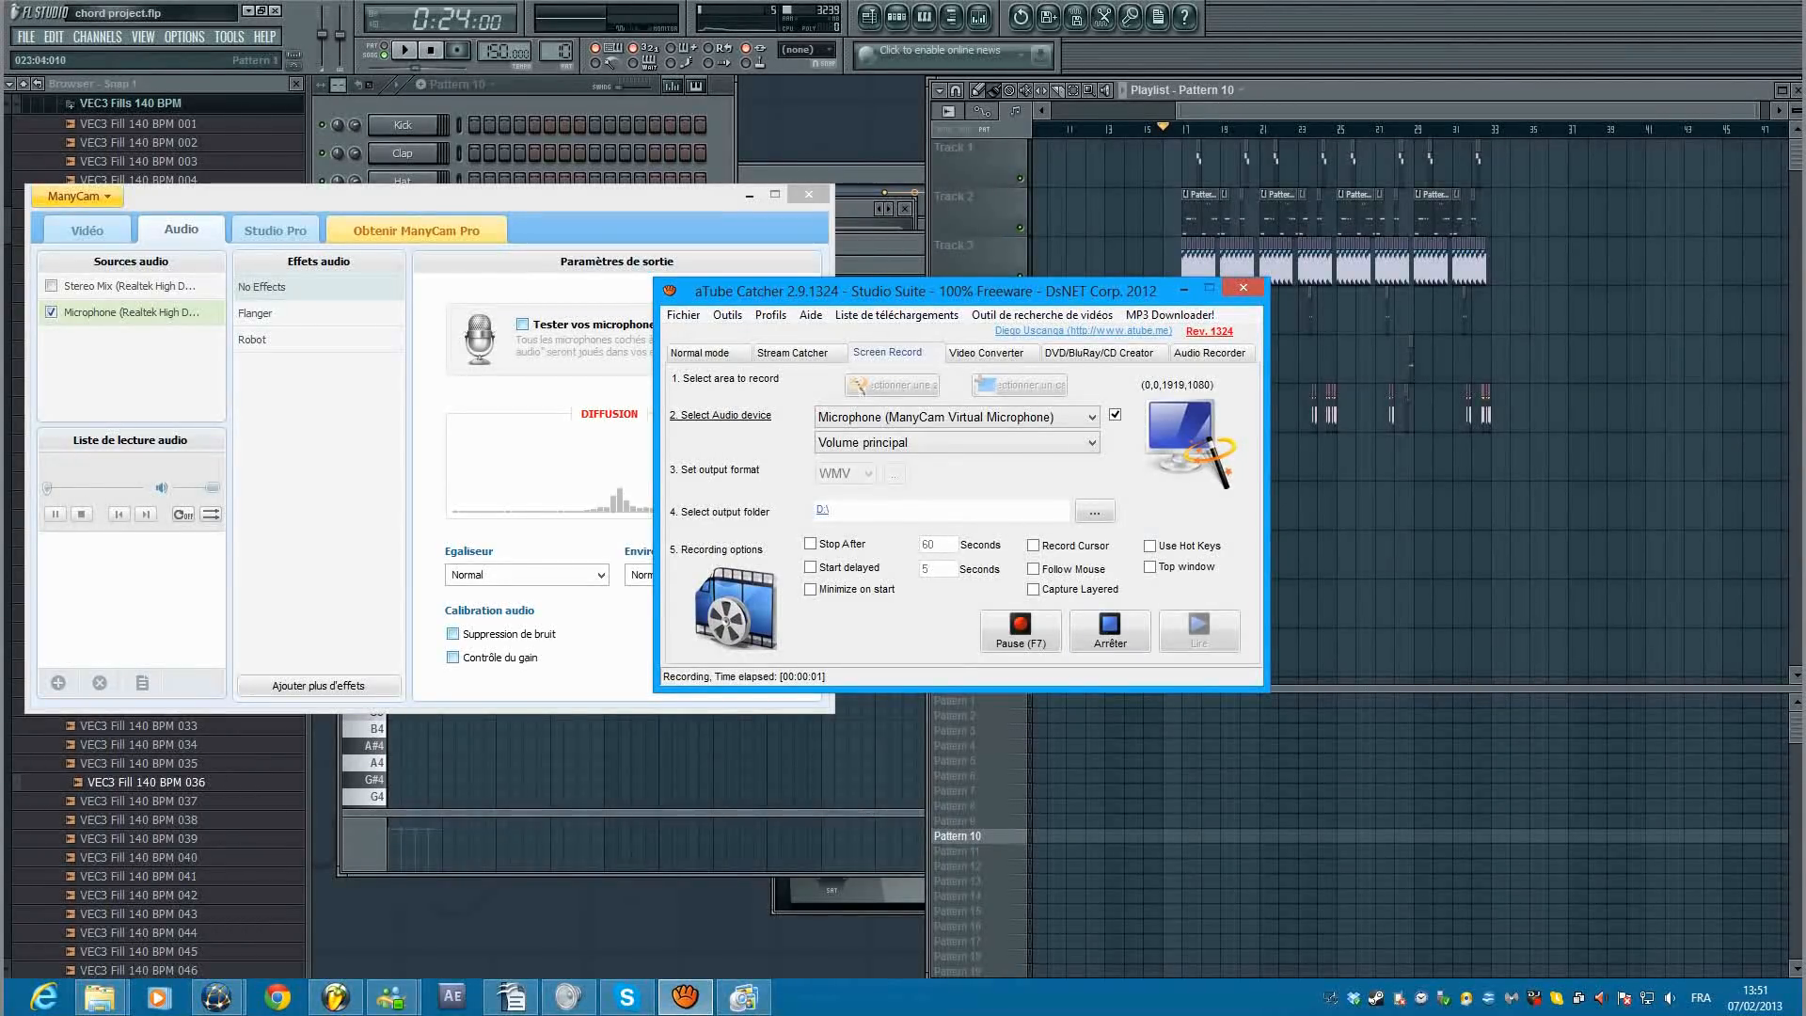
Step: Open Pattern 14 from track 2 of the playlist in FL Studio, view its channels, and return to the playlist
drag(1411, 689, 1411, 713)
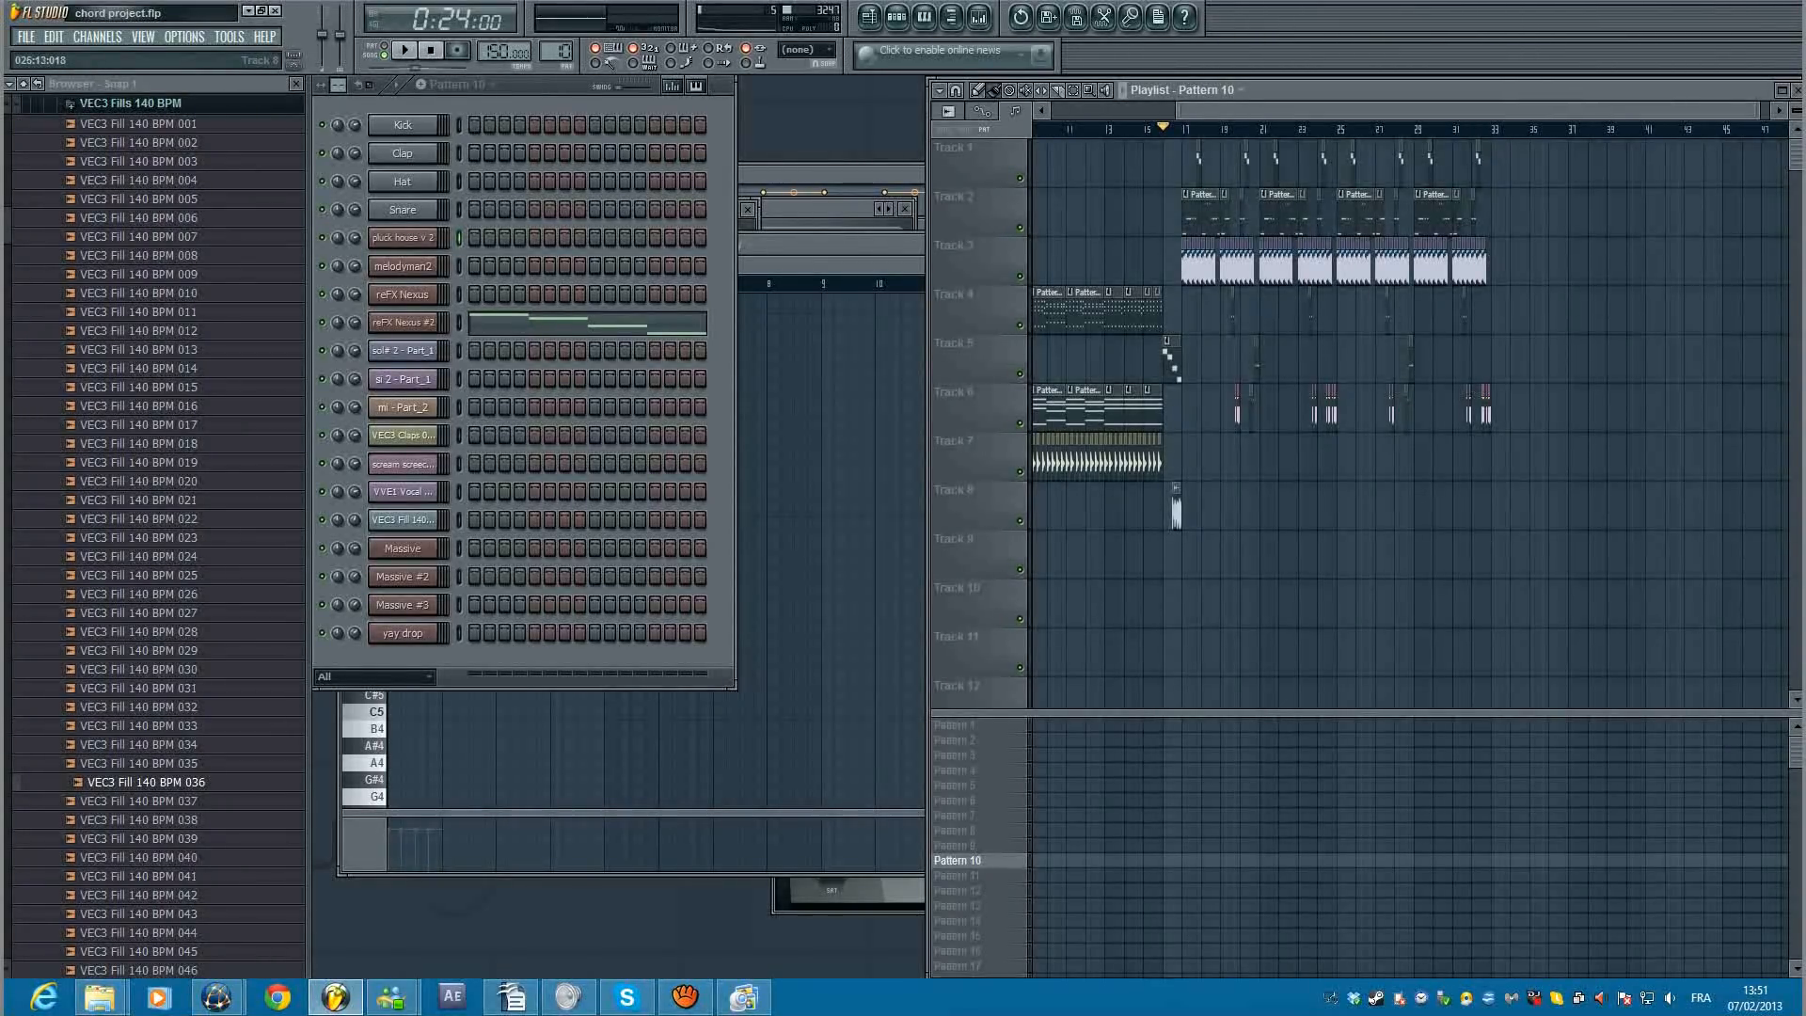
mouse_move(1200, 111)
mouse_down()
mouse_move(1108, 110)
mouse_move(1300, 110)
mouse_move(1208, 110)
mouse_up()
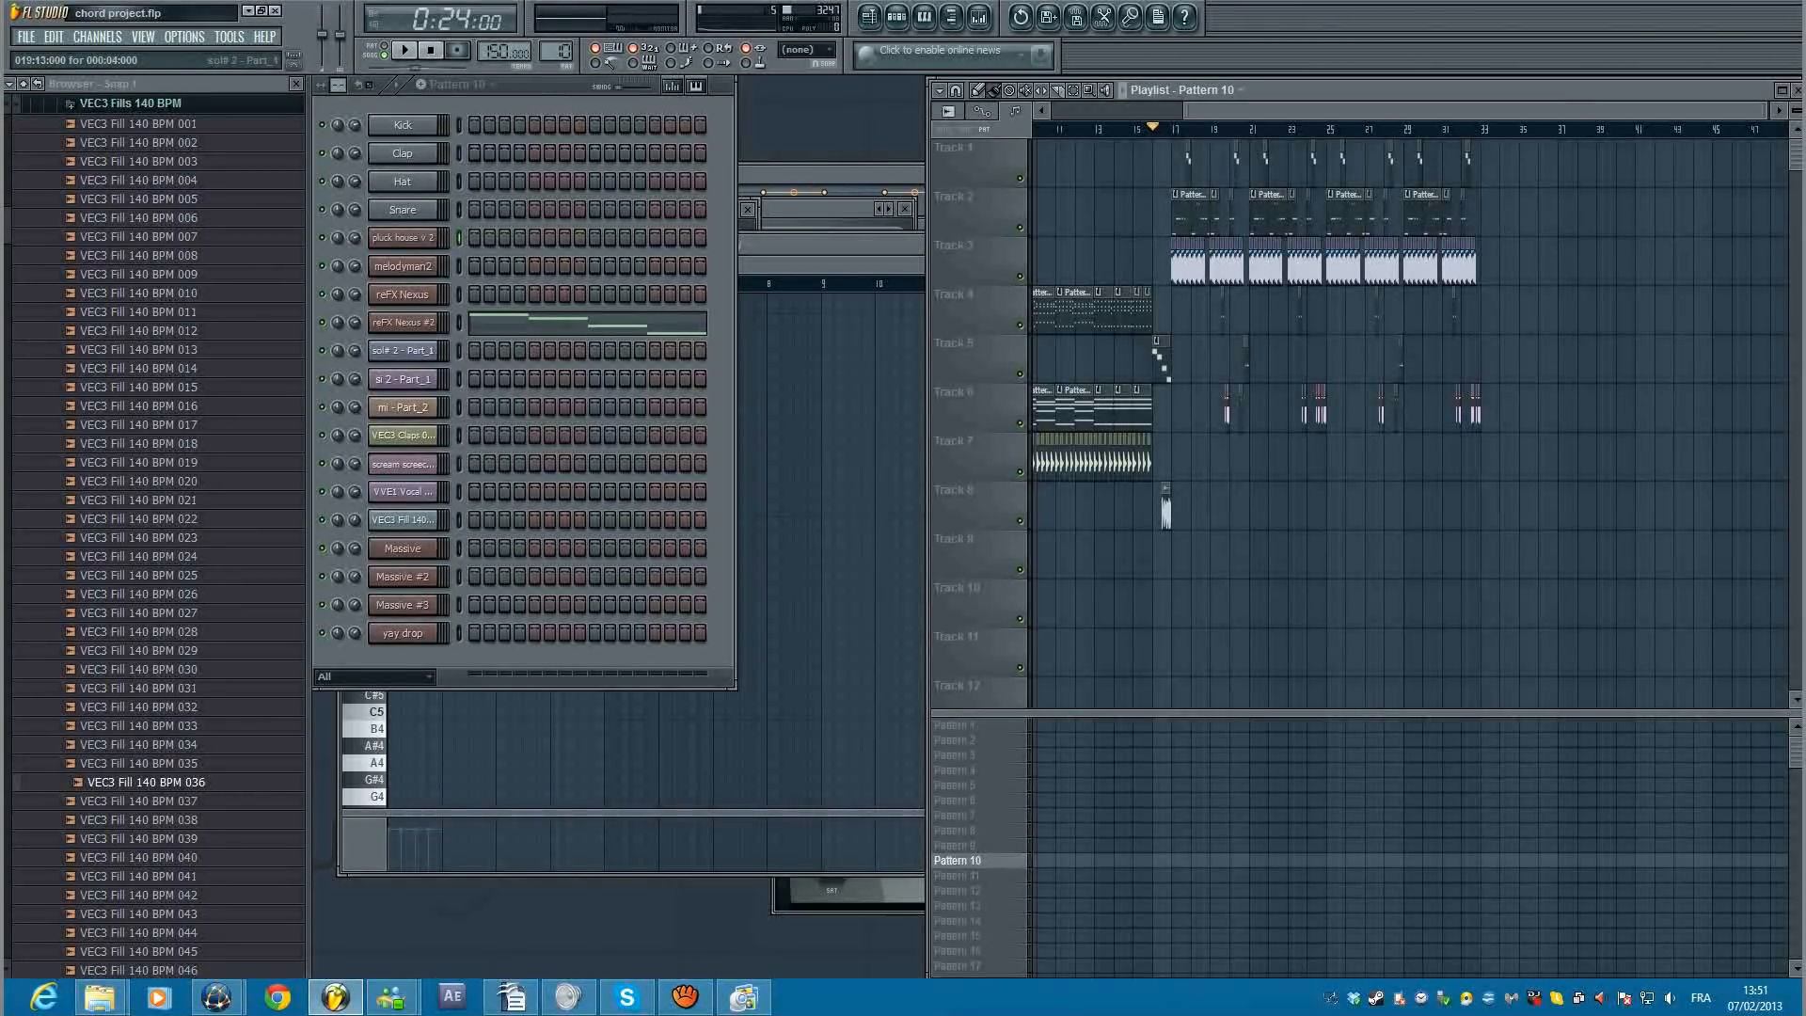
scroll(1190, 268, up, 3)
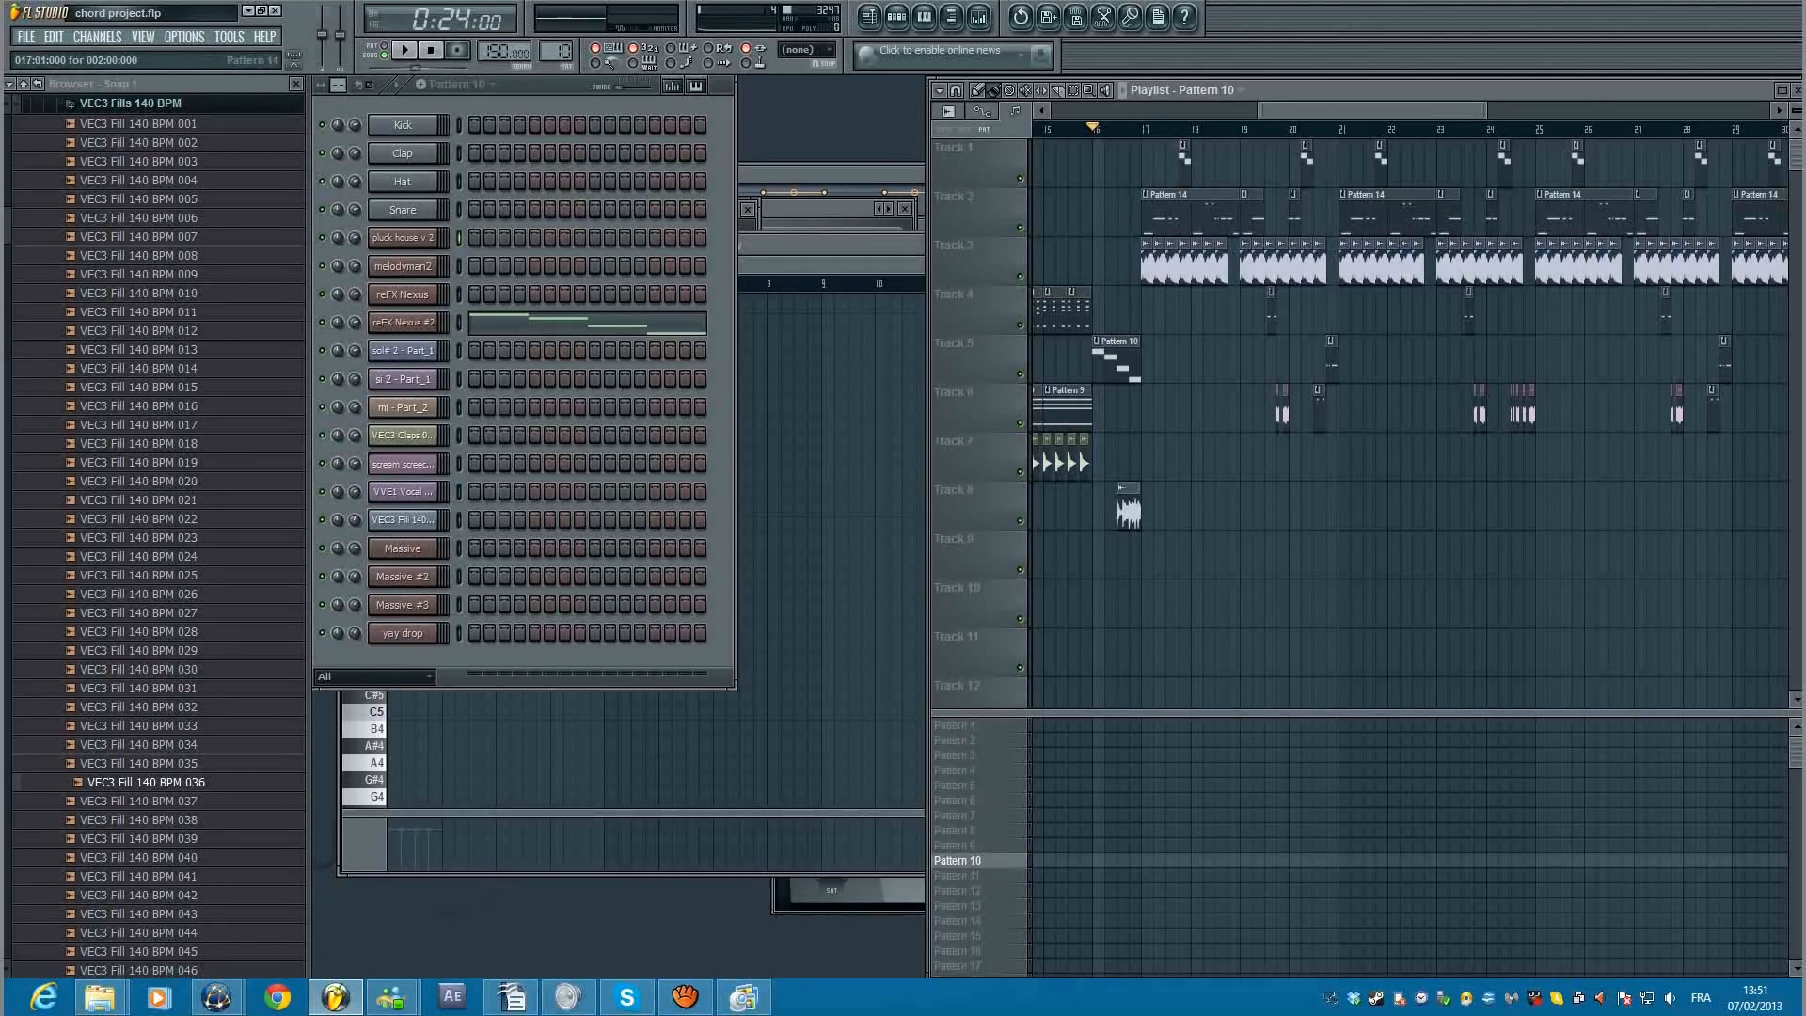
double_click(1188, 212)
key(F6)
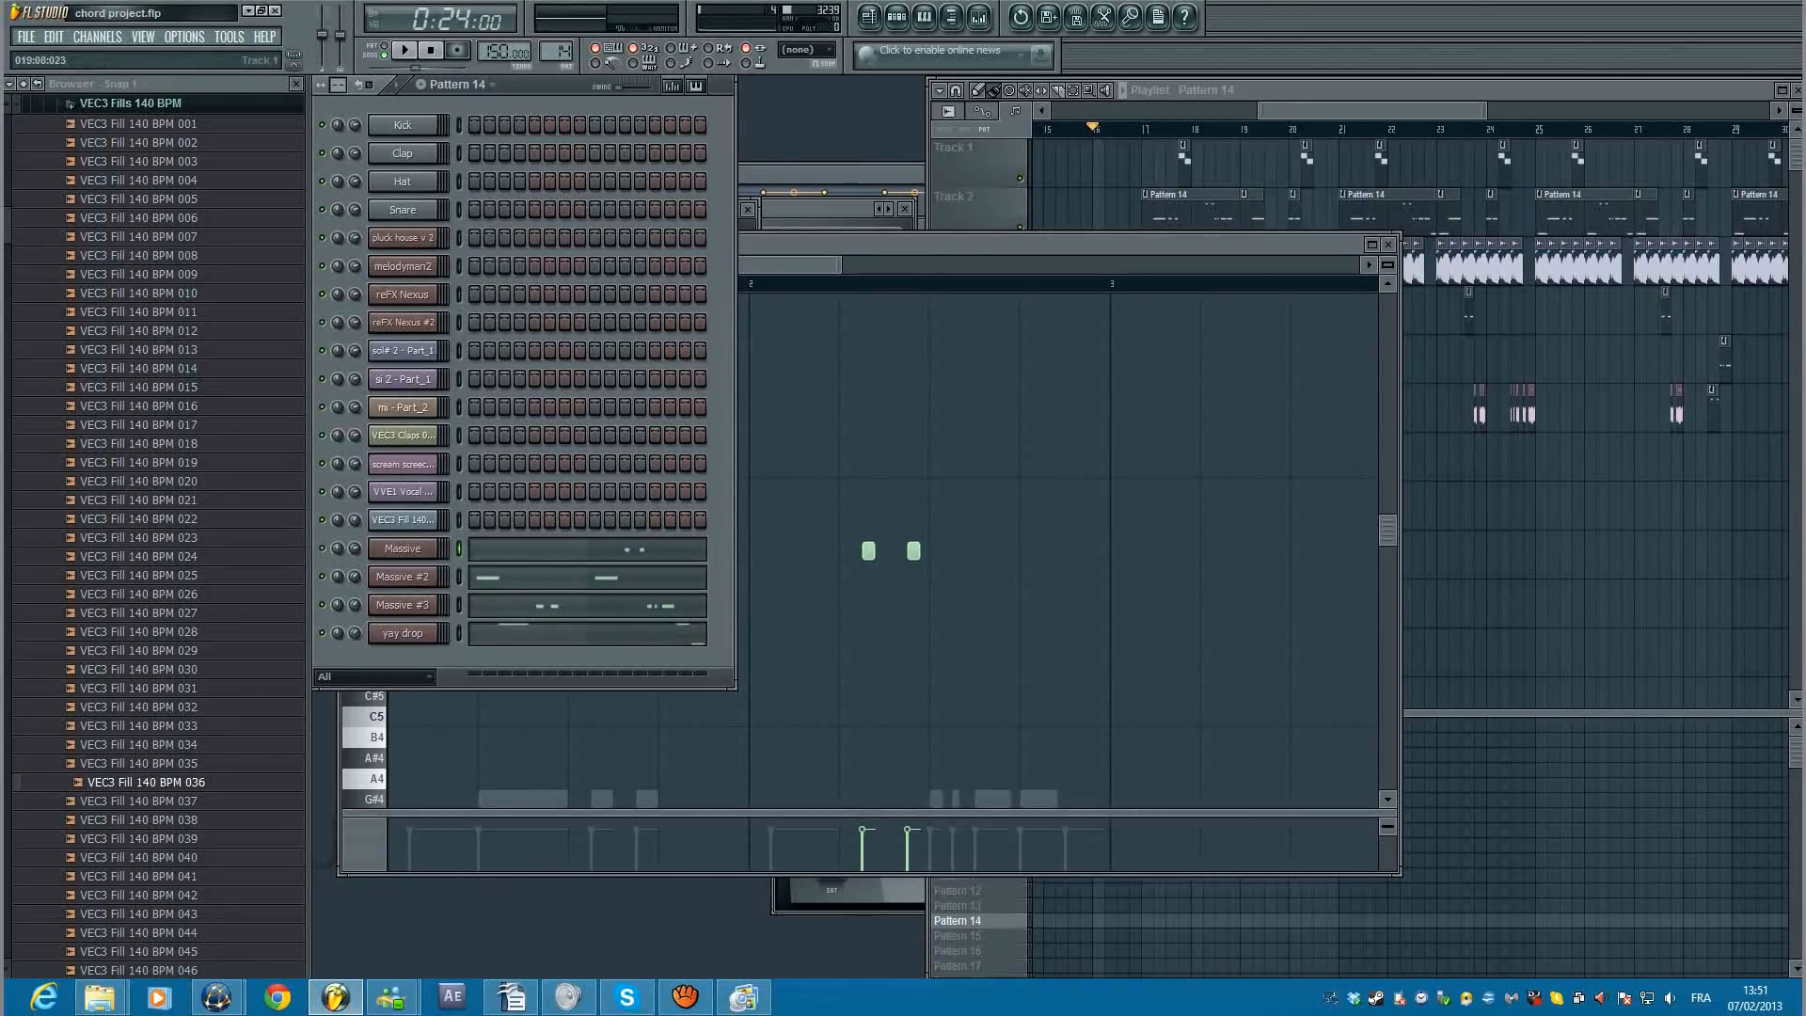
key(F5)
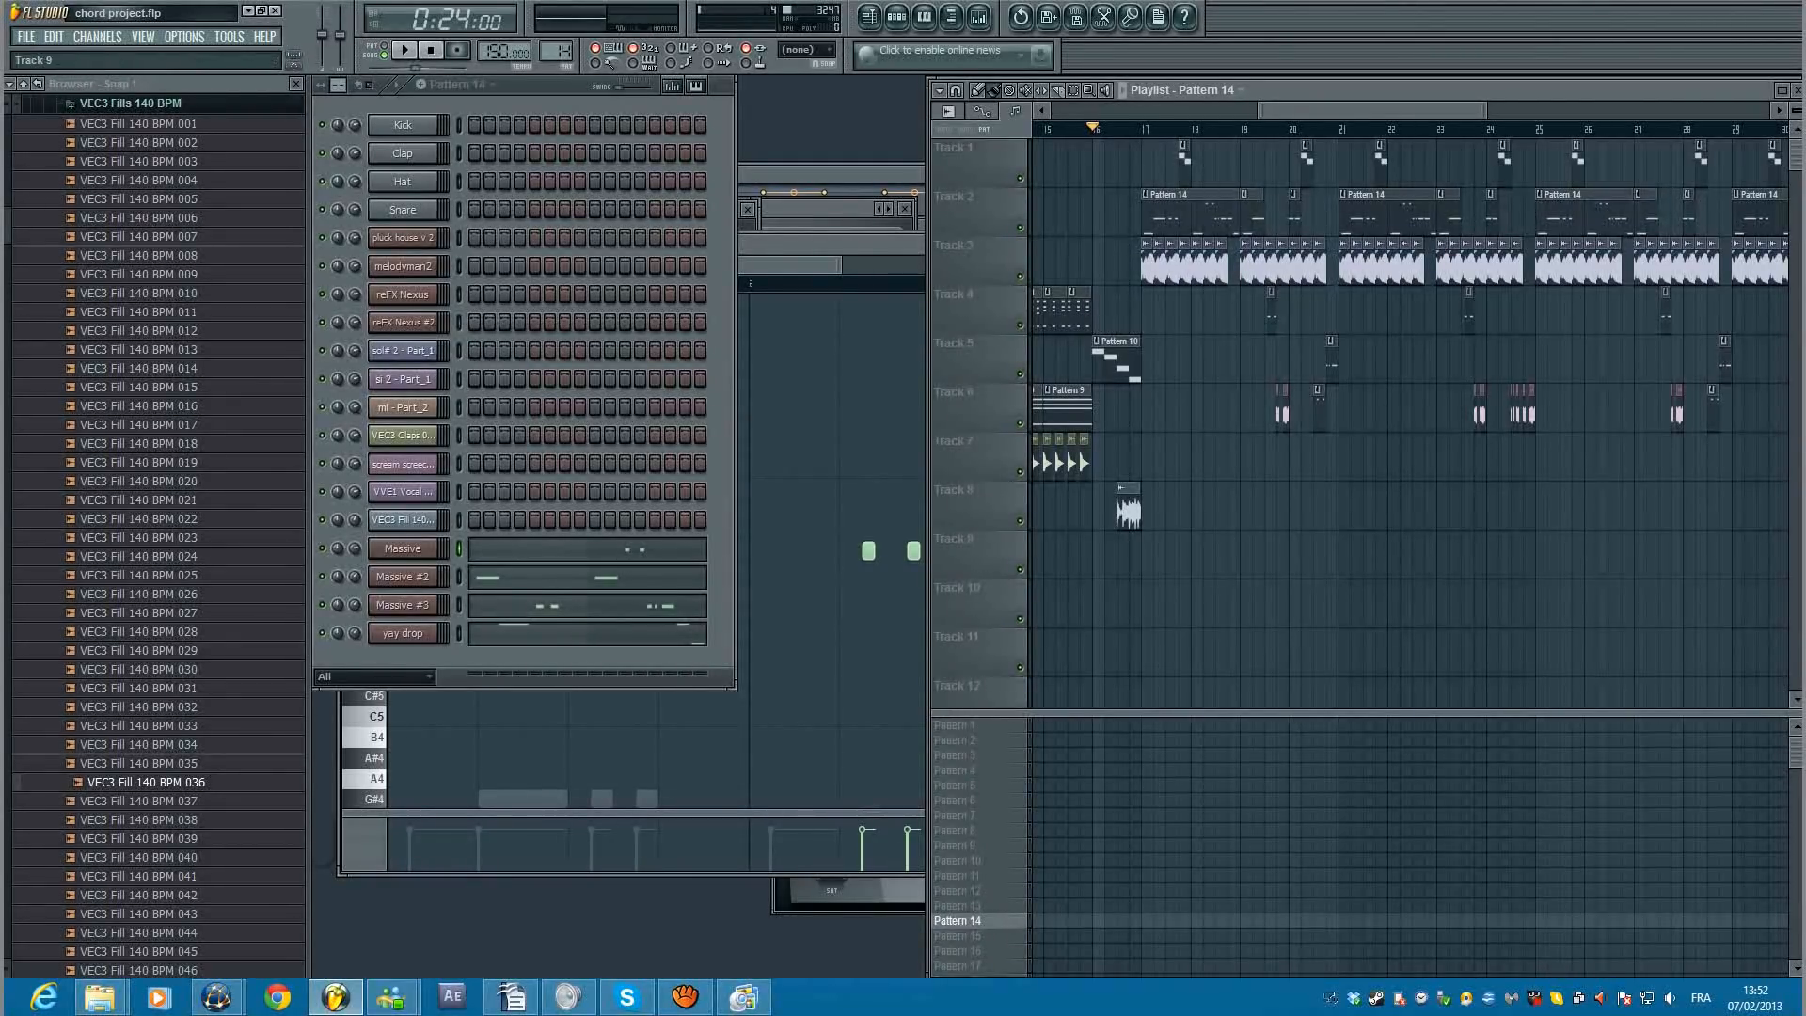
Step: Check the ManyCam audio settings, play the song in FL Studio from bar 16 into the drop, and stop it
mouse_move(748, 999)
click(743, 997)
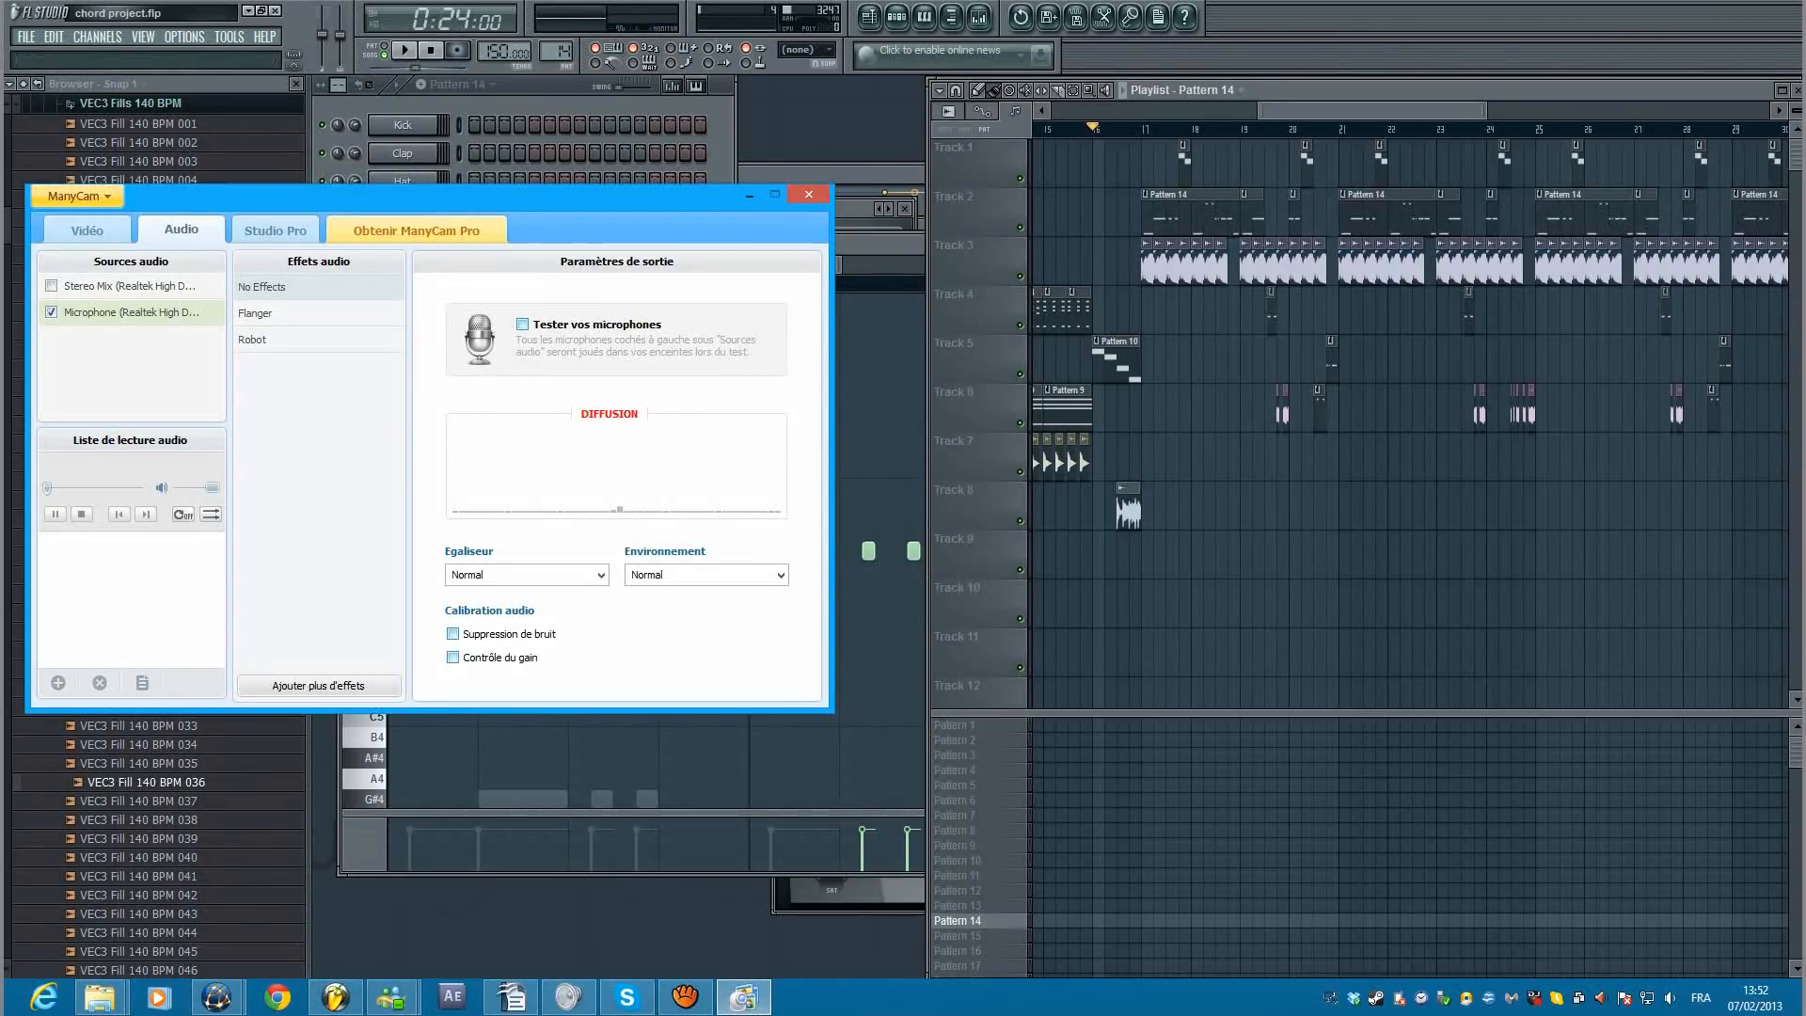
click(404, 50)
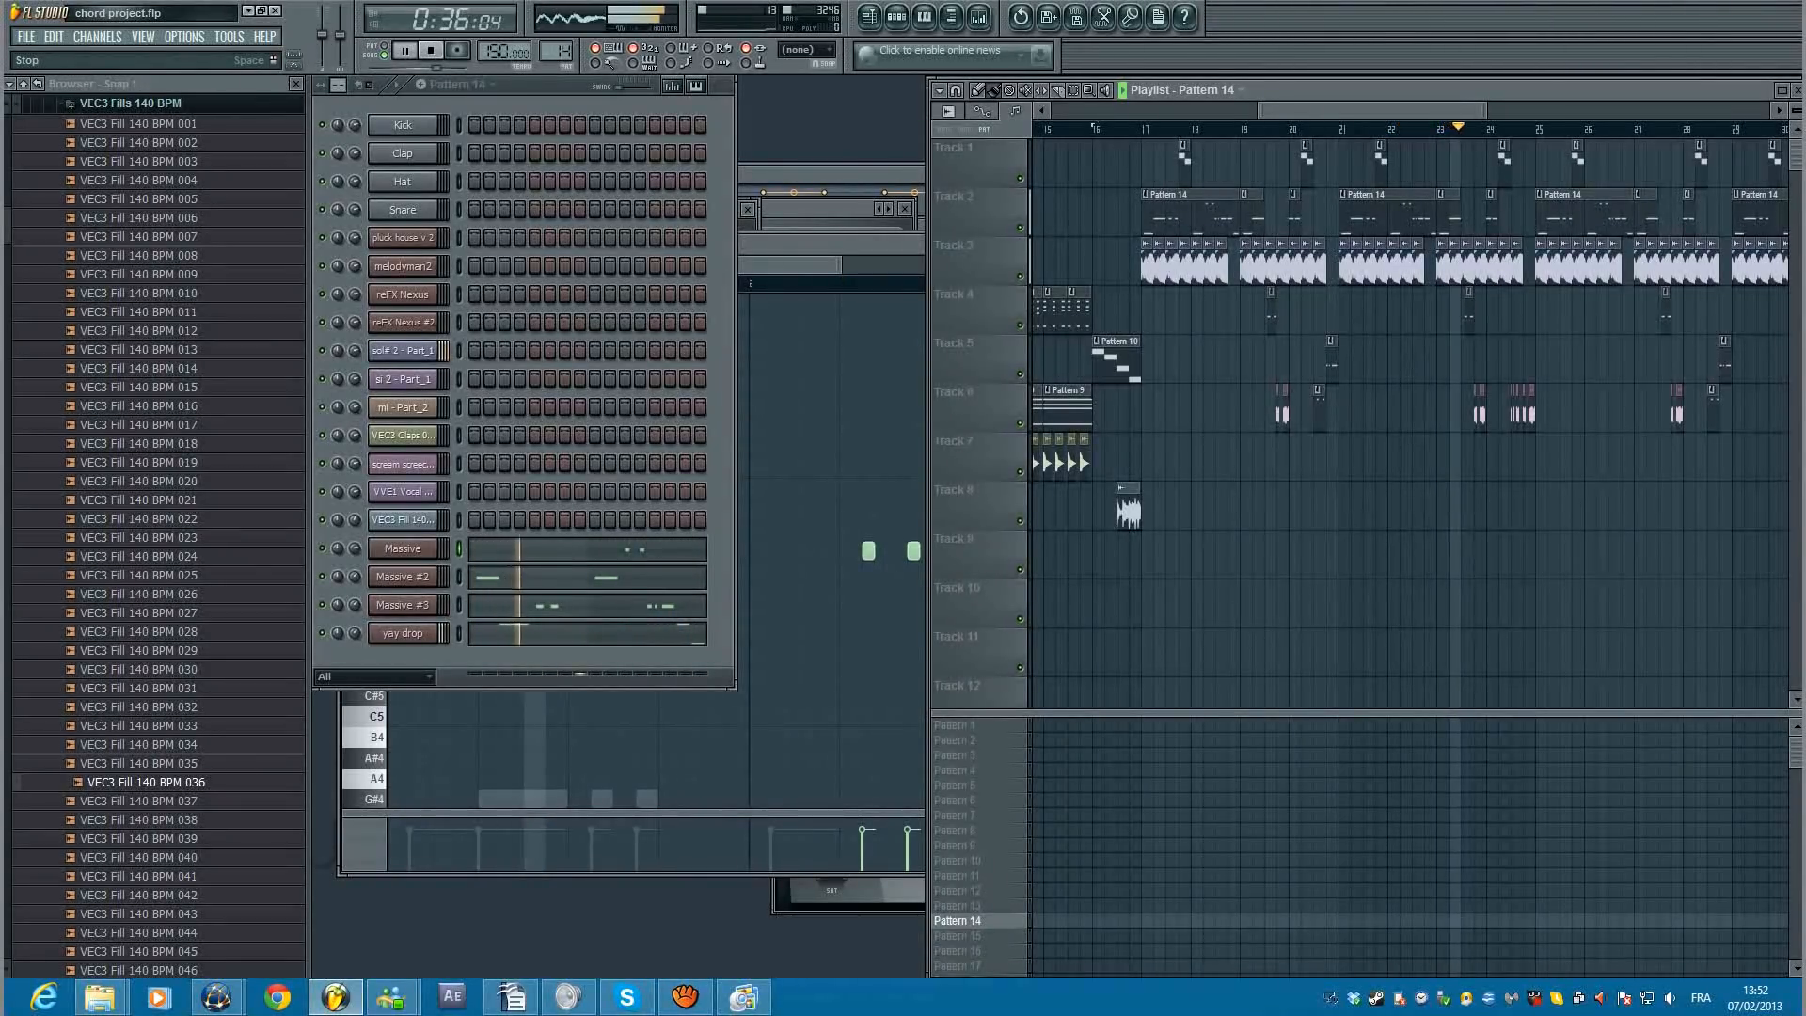
key(space)
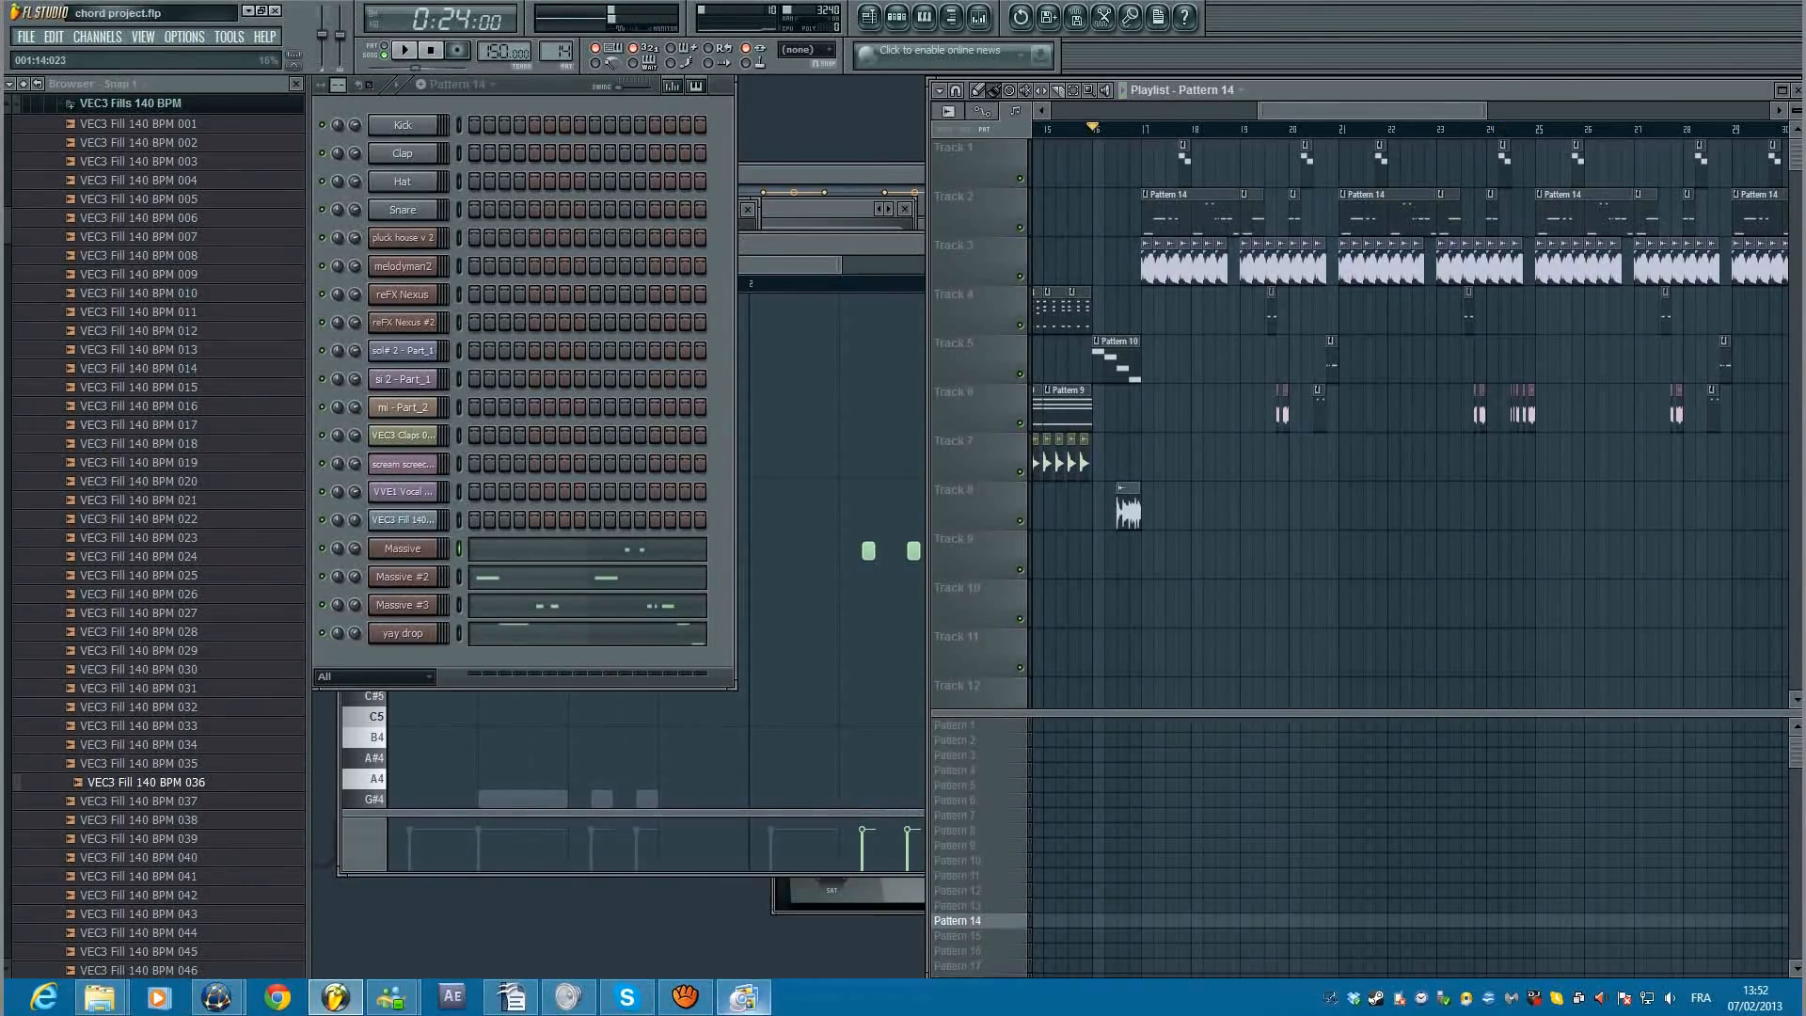
Step: Switch to ManyCam, change the audio source from Stereo Mix to the microphone, and return to FL Studio
click(743, 996)
click(50, 285)
click(51, 311)
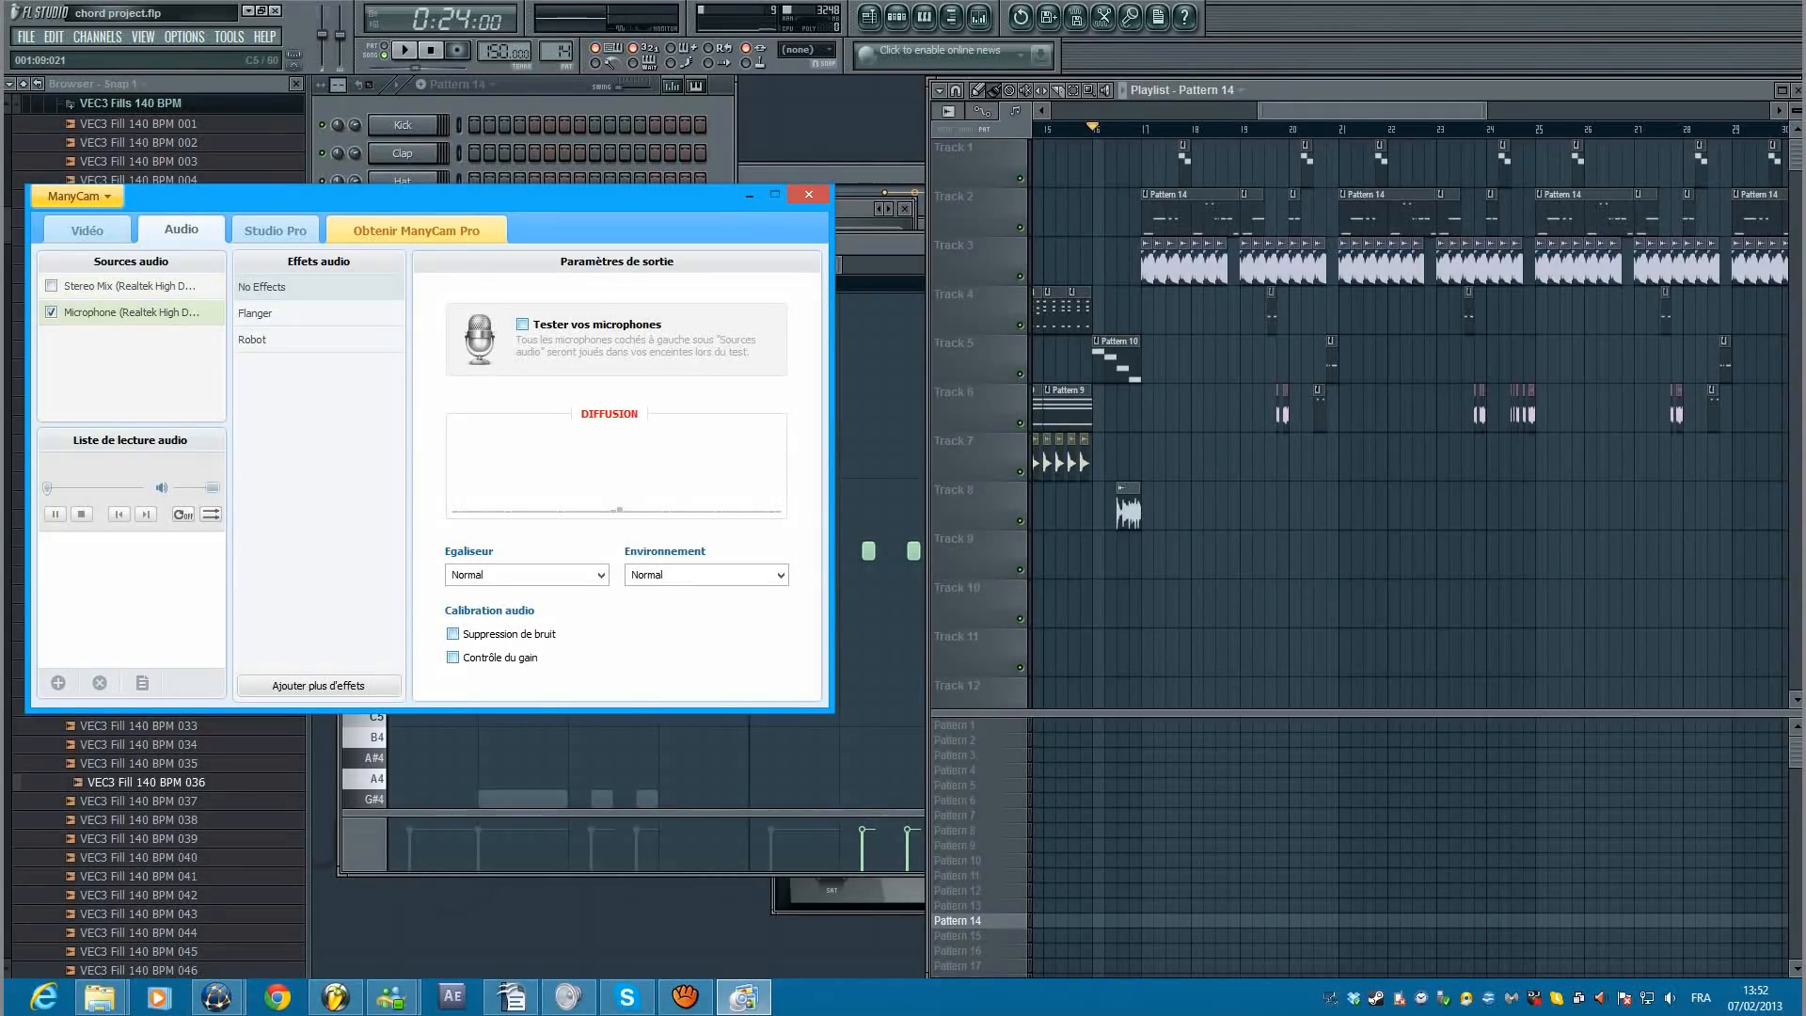
key(alt+Tab)
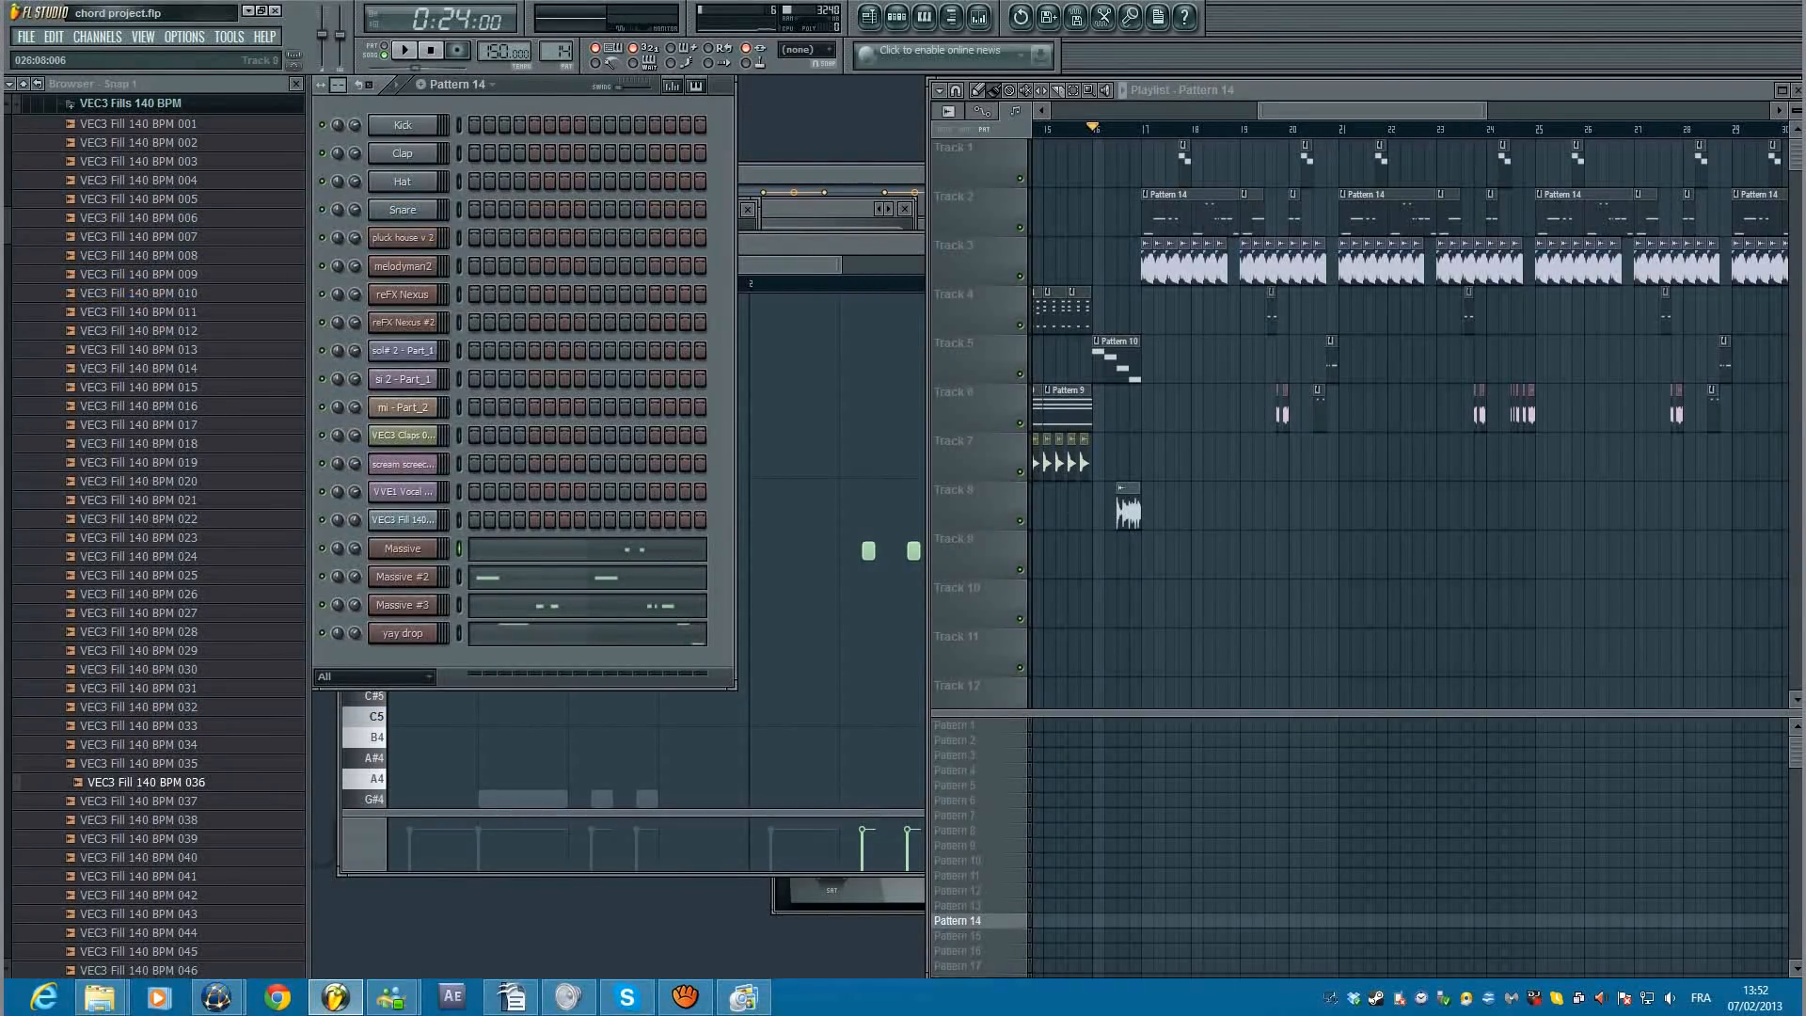
Step: Review the whole arrangement in the playlist, placing the playback position at the song start and at bar 15
mouse_move(1371, 110)
mouse_down()
mouse_move(1665, 110)
mouse_move(1162, 110)
mouse_move(1368, 111)
mouse_up()
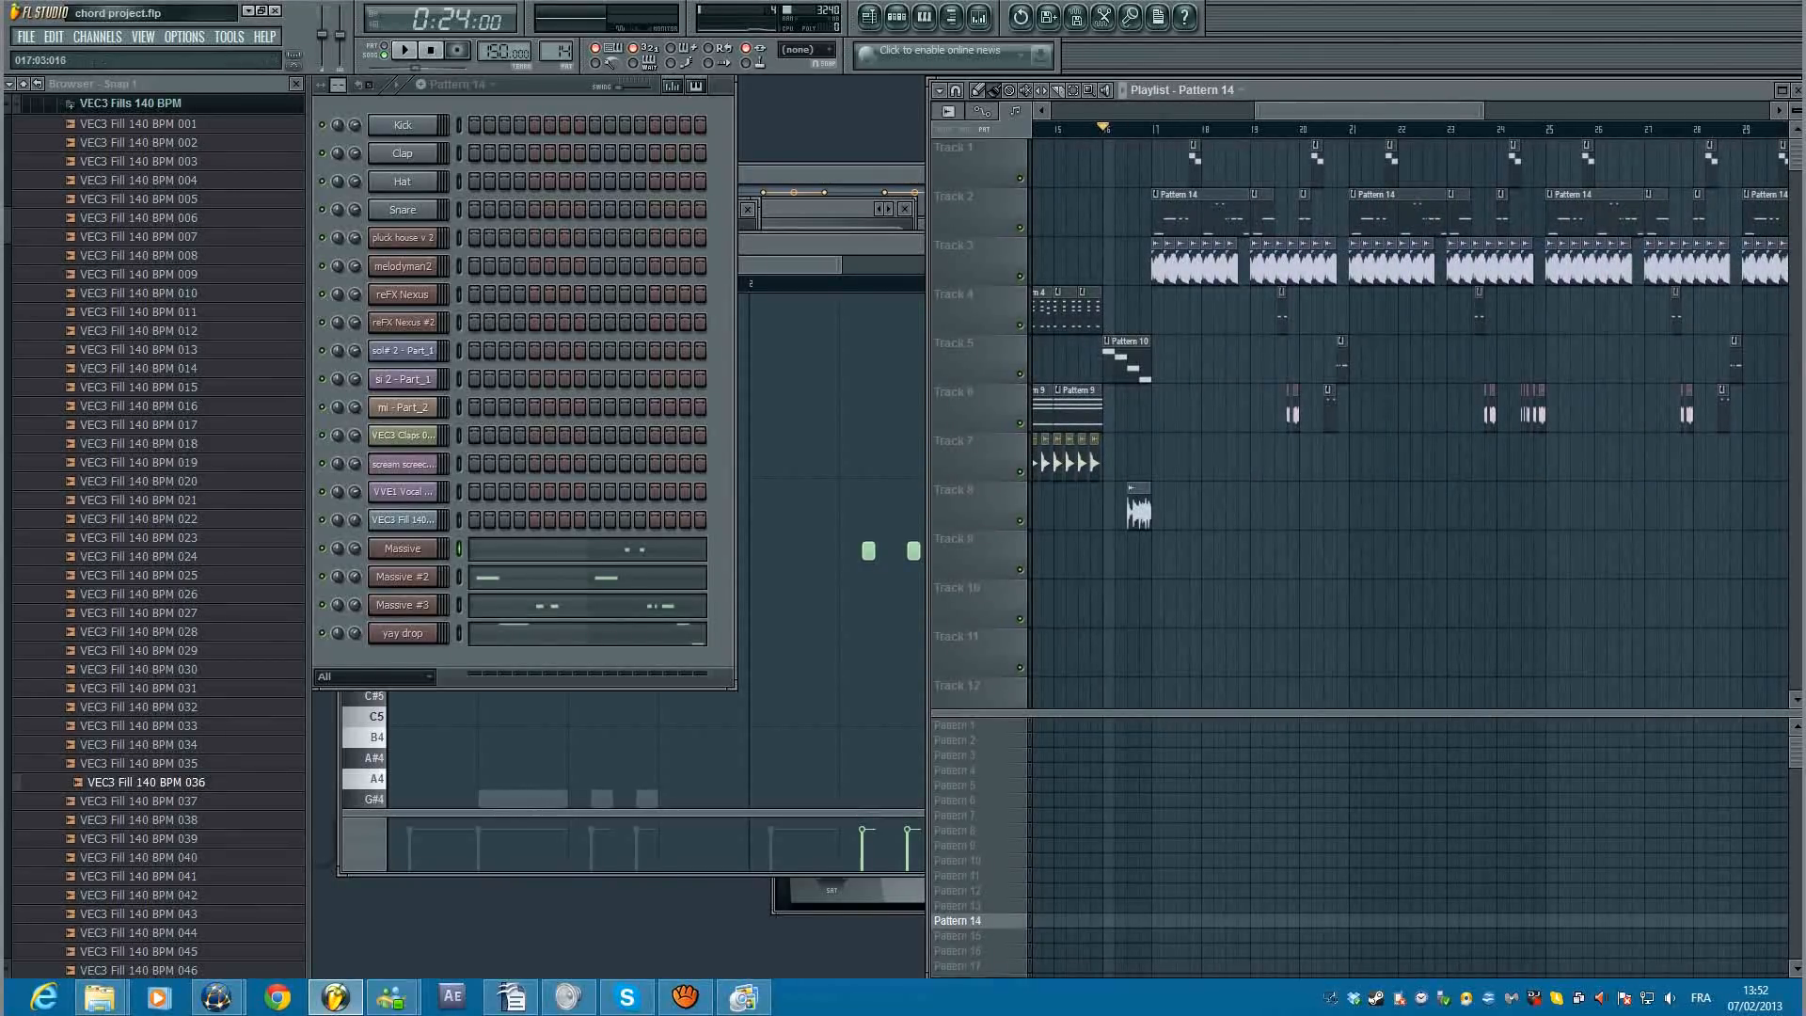
drag(1259, 110, 1053, 111)
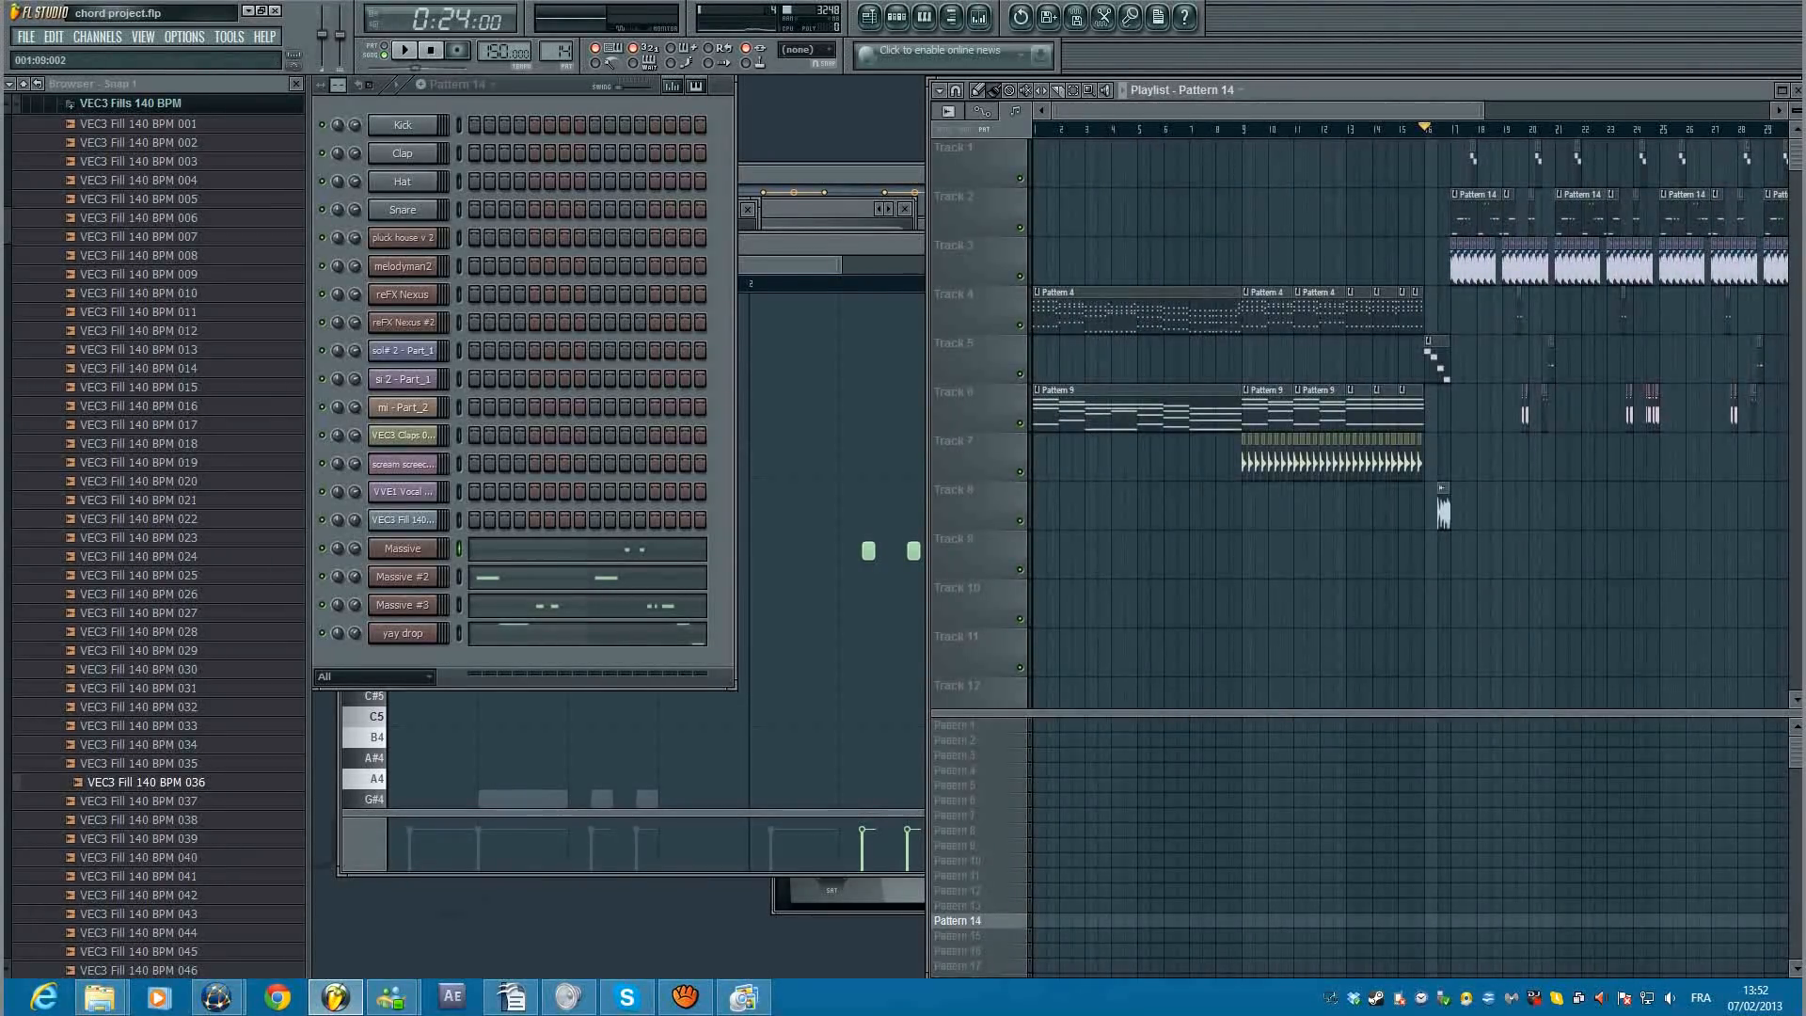
click(1035, 128)
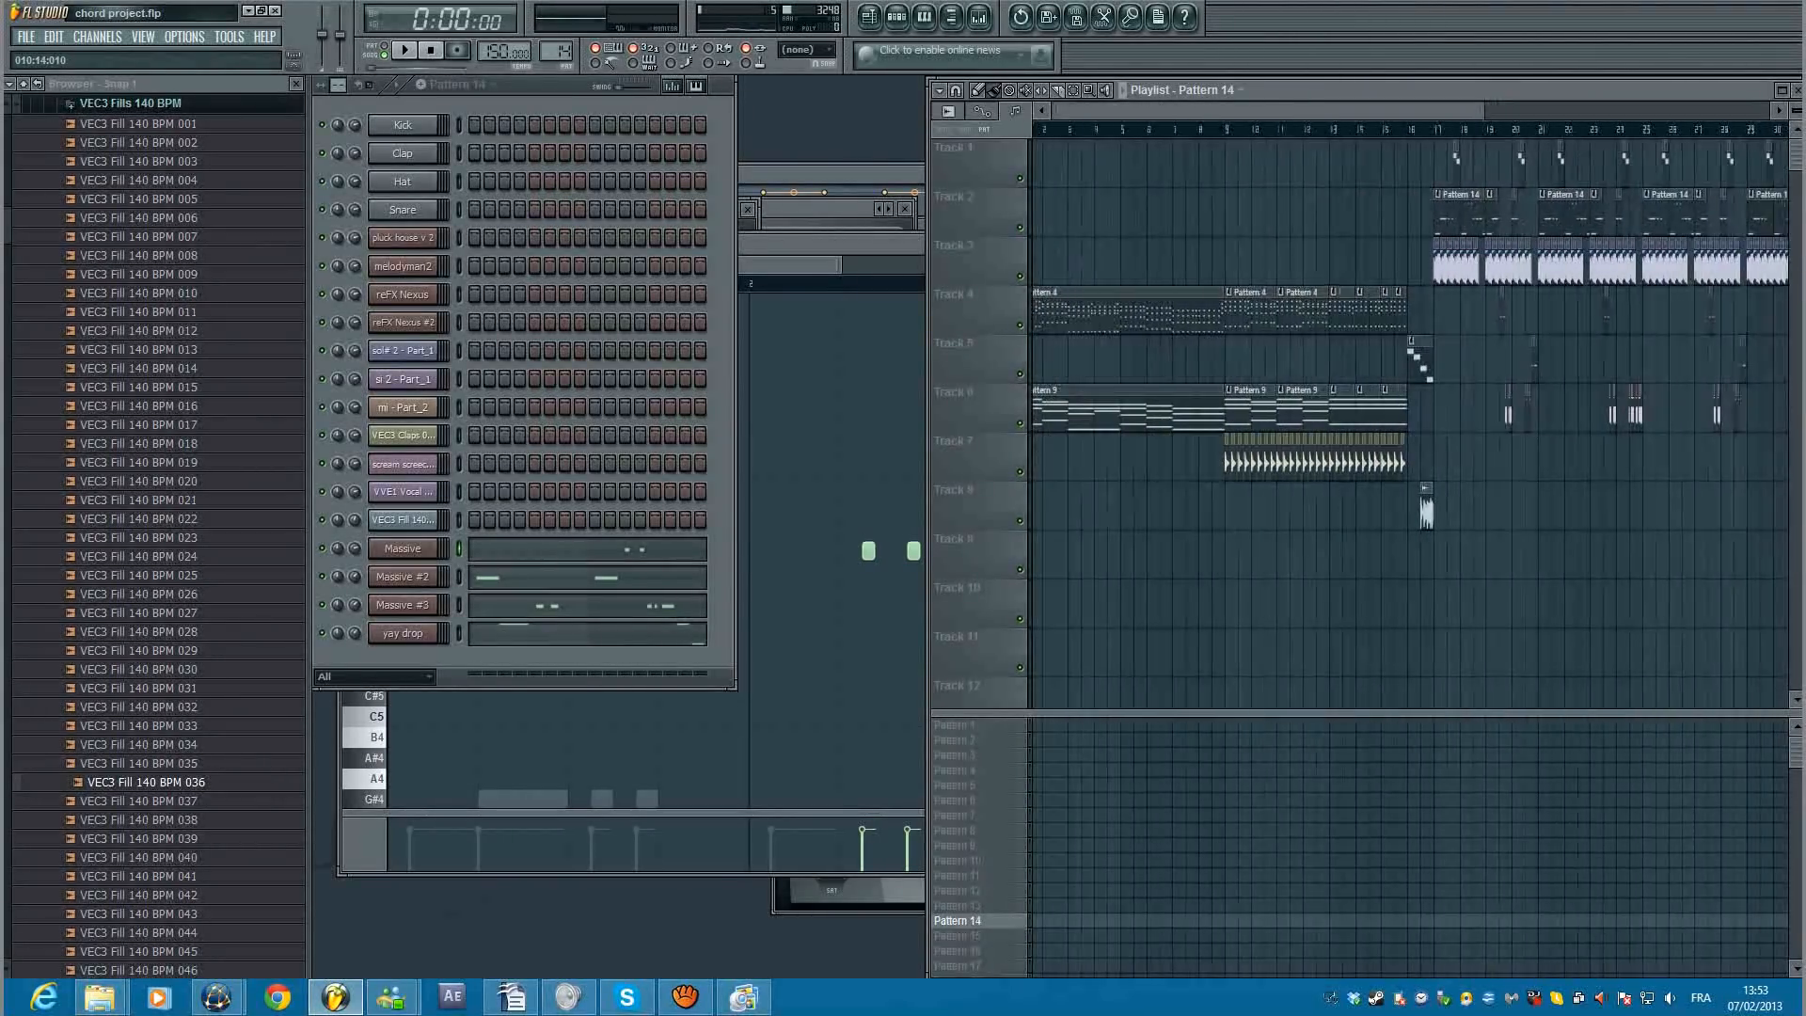
mouse_move(1054, 110)
mouse_down()
mouse_move(1386, 110)
mouse_move(1054, 110)
mouse_up()
drag(1483, 111, 1656, 110)
click(1295, 129)
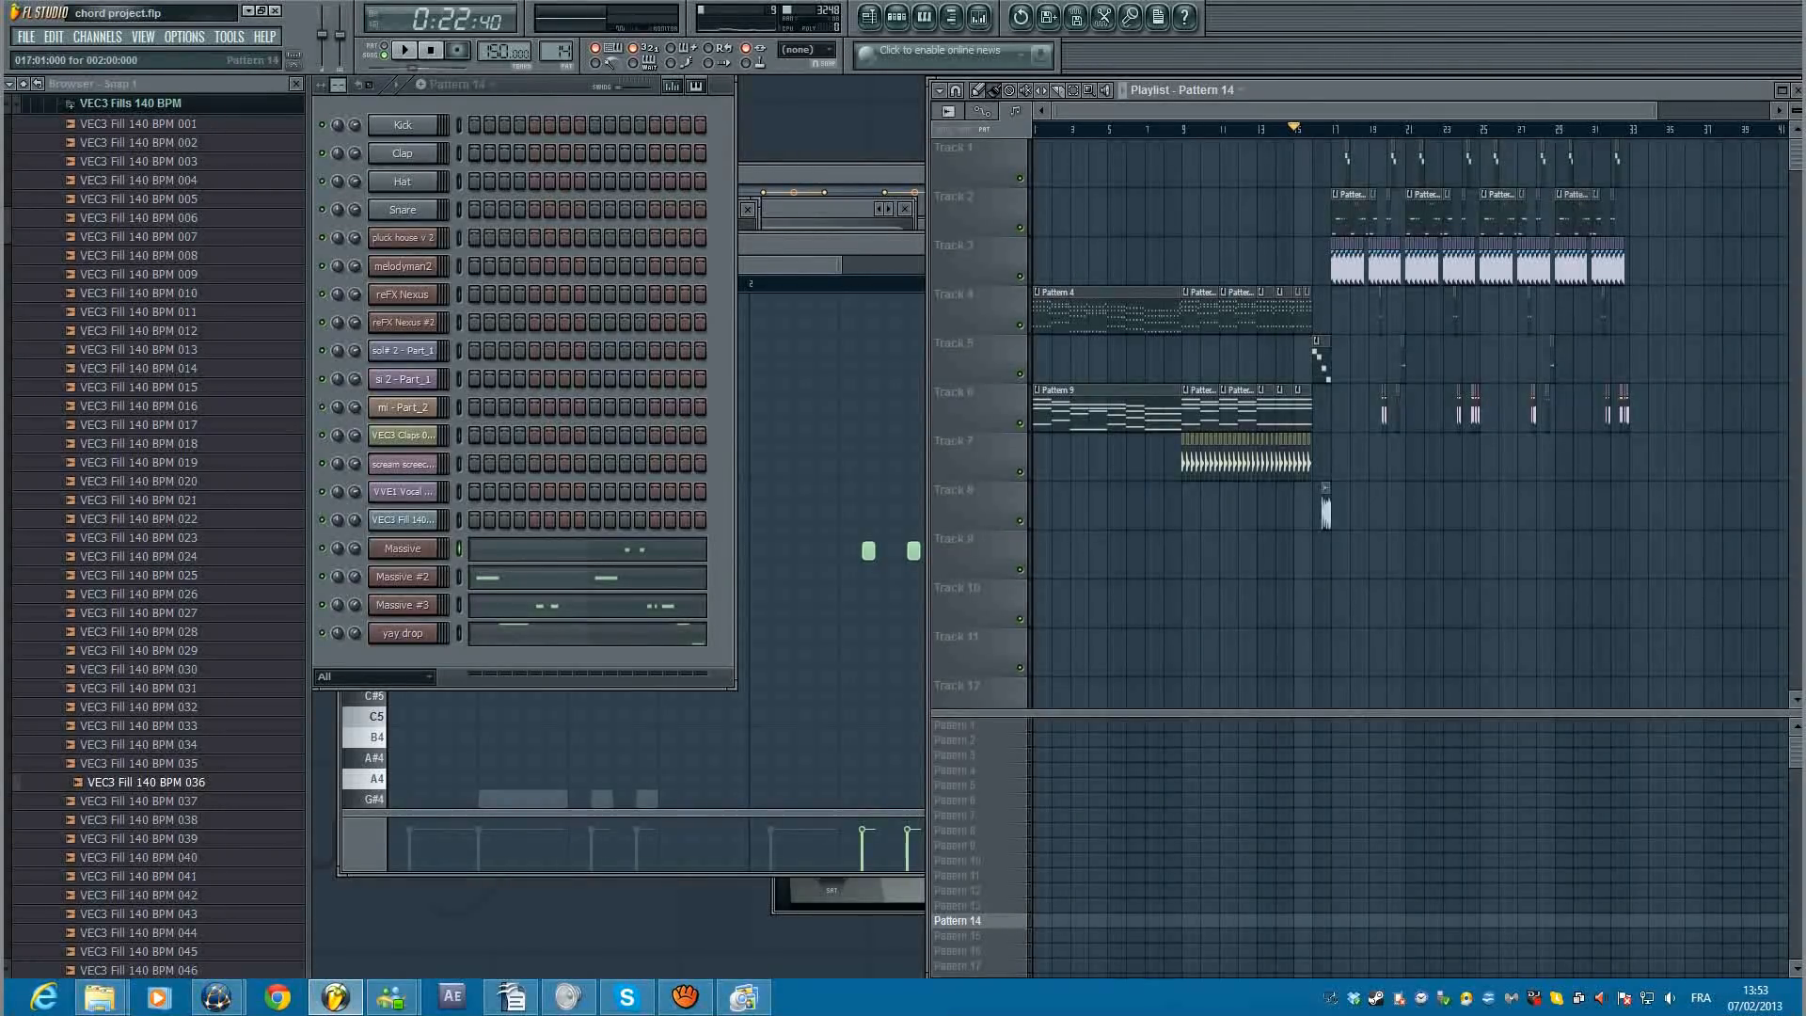
Step: Place the playback position at bar 9 and examine Pattern 4's pluck notes in the piano roll
click(1183, 129)
scroll(1214, 315, up, 4)
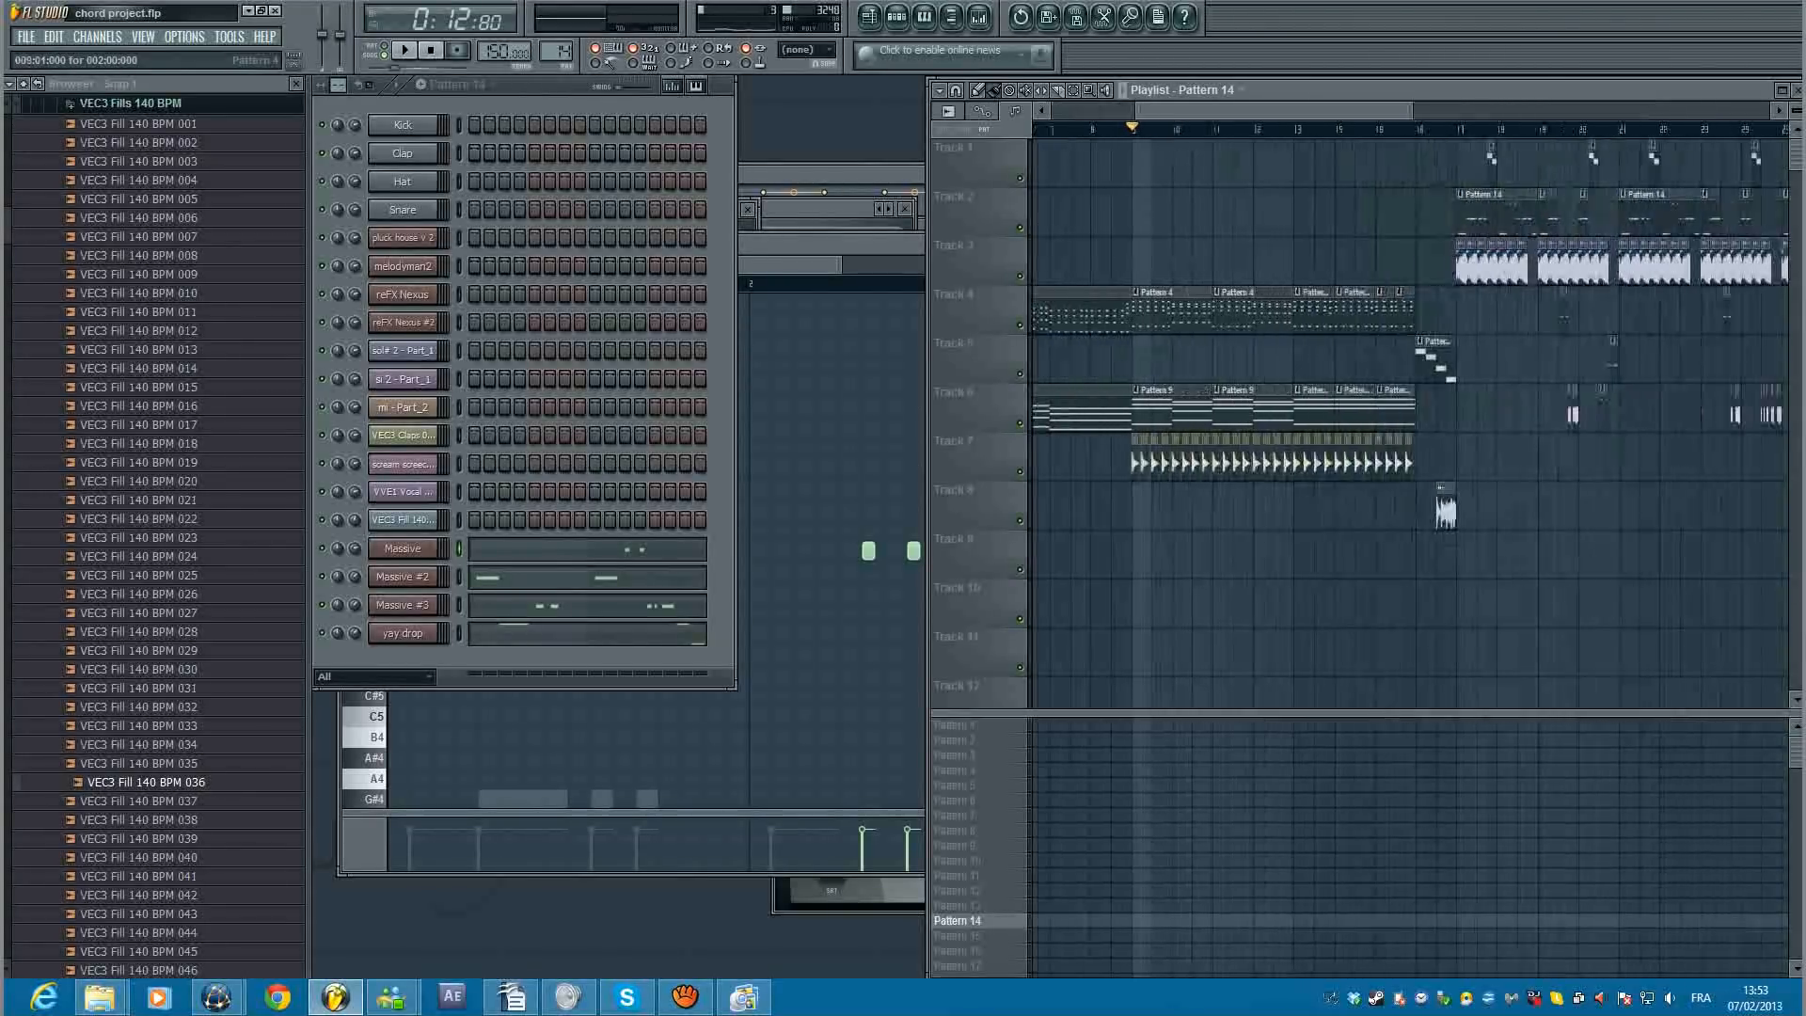
double_click(1219, 320)
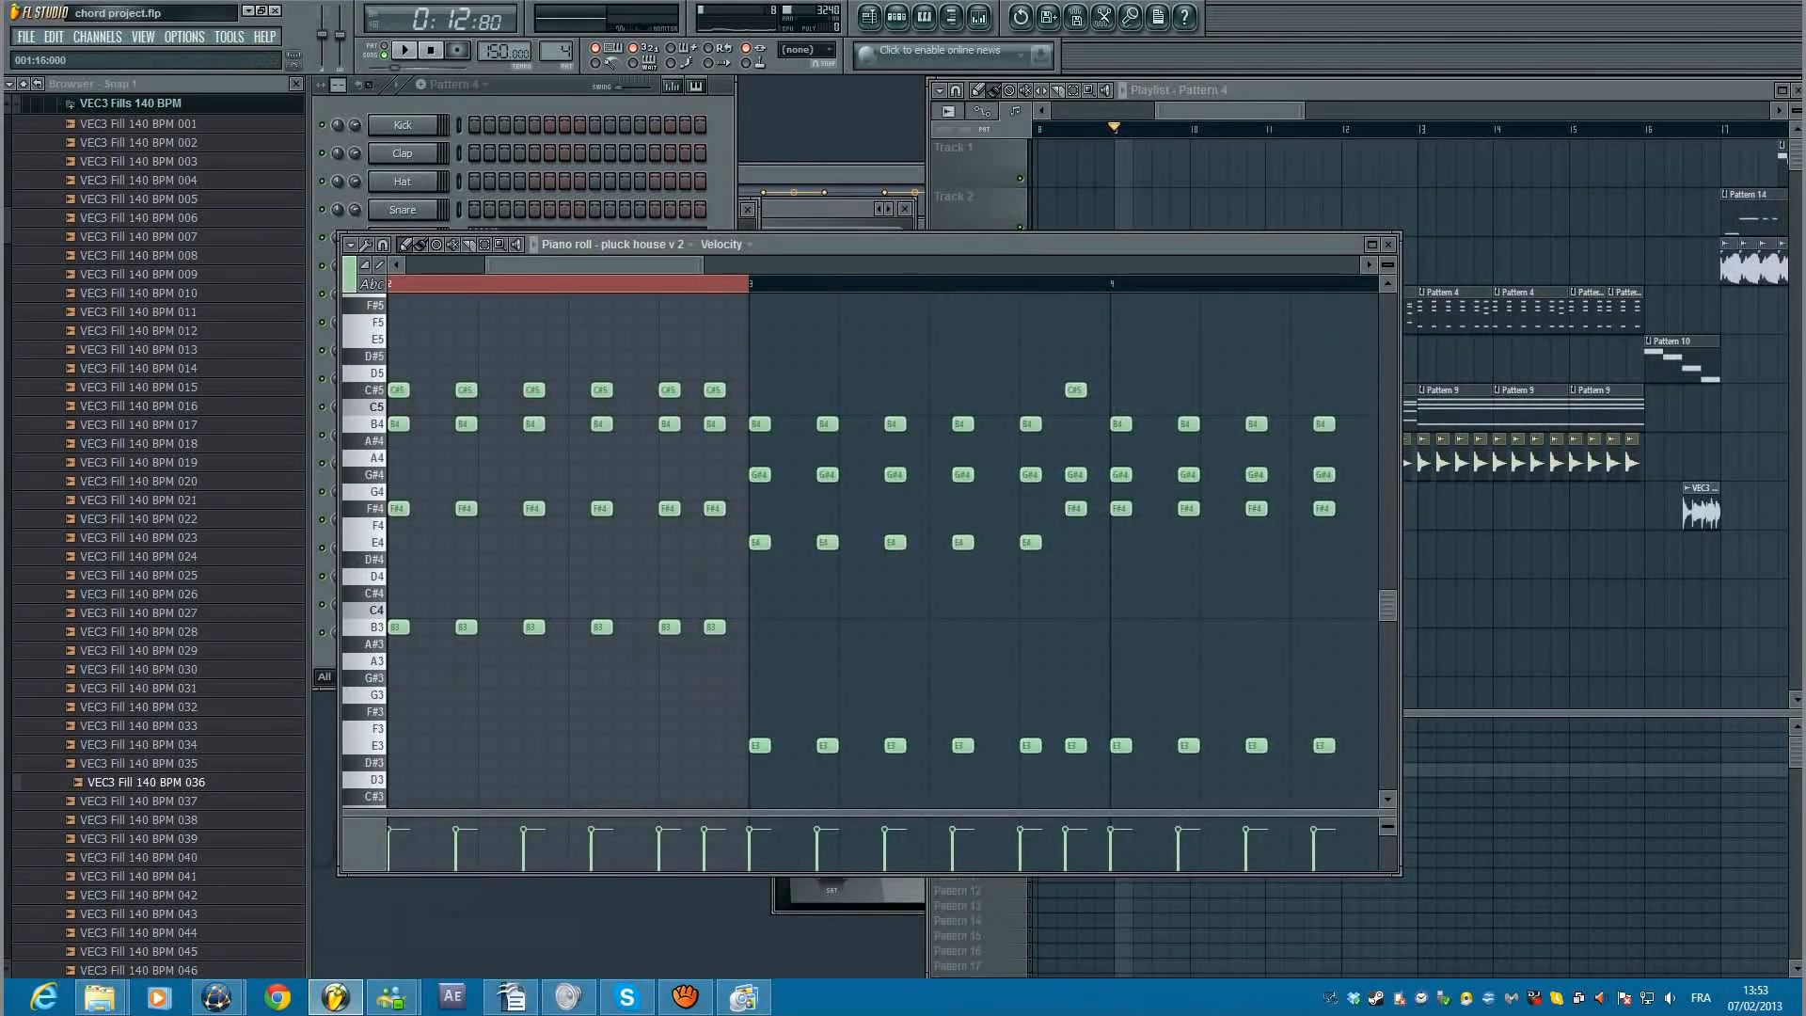
drag(702, 264, 937, 264)
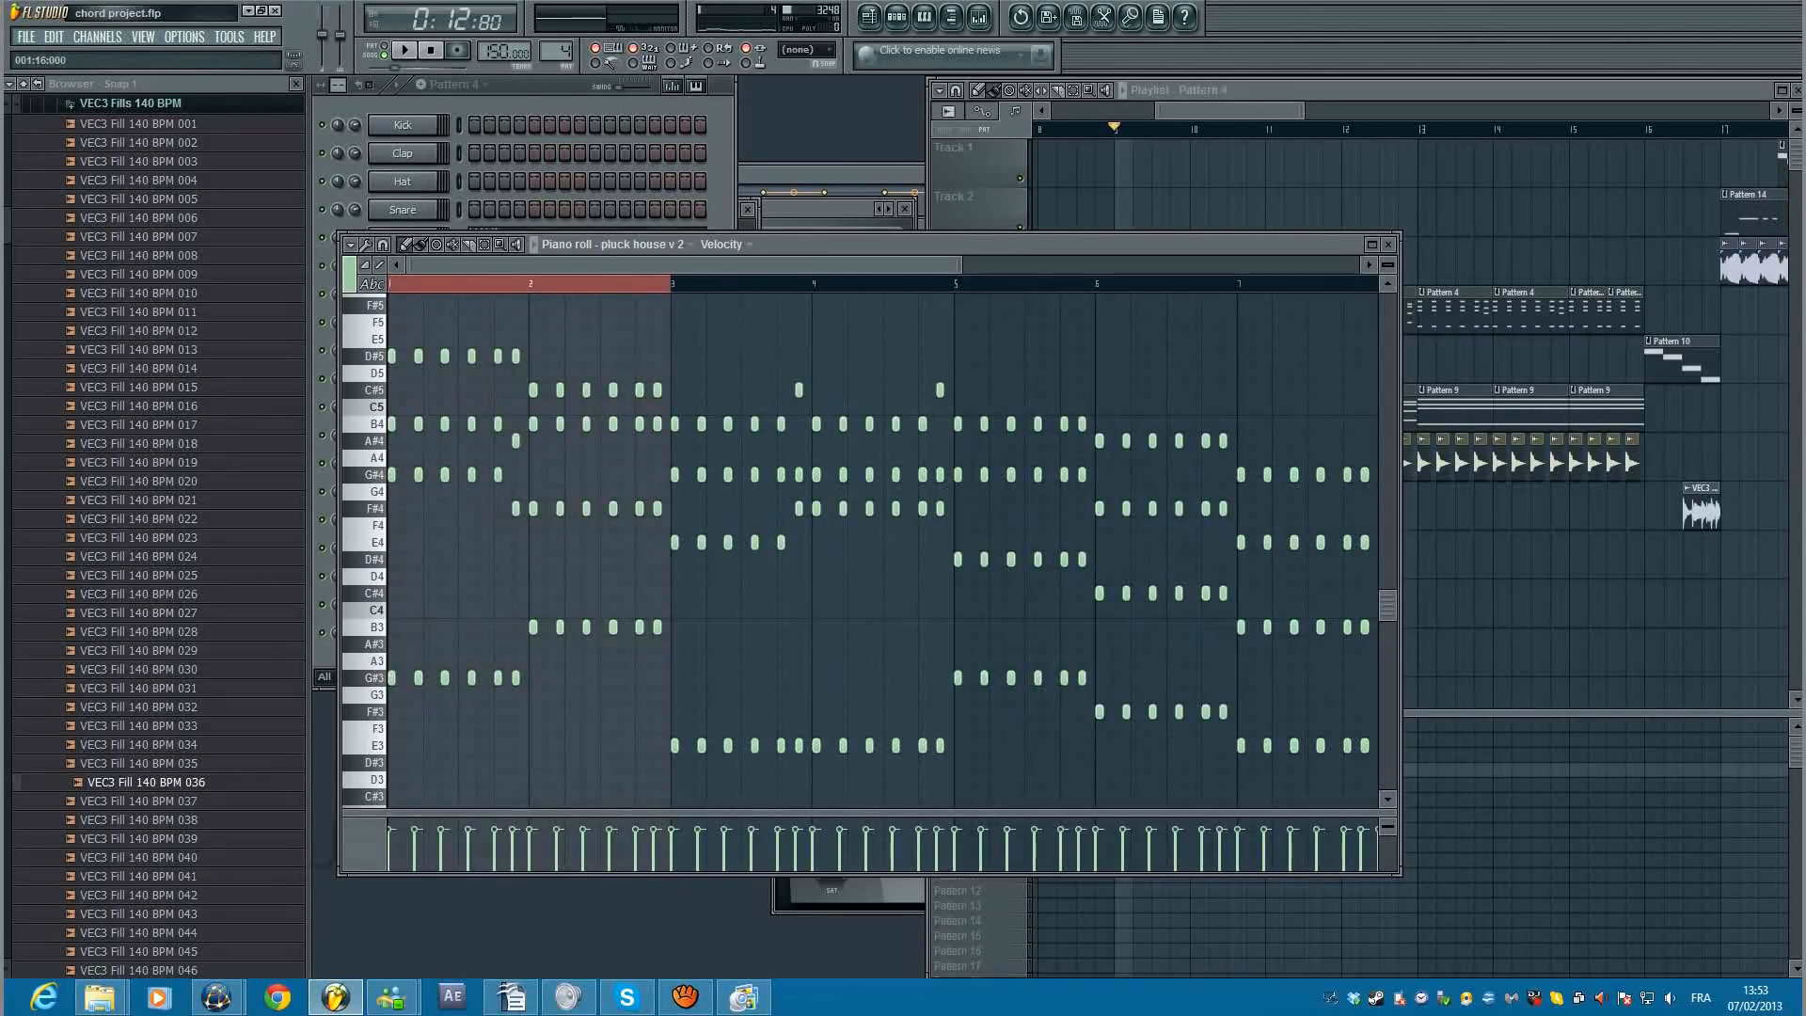
key(F6)
key(F5)
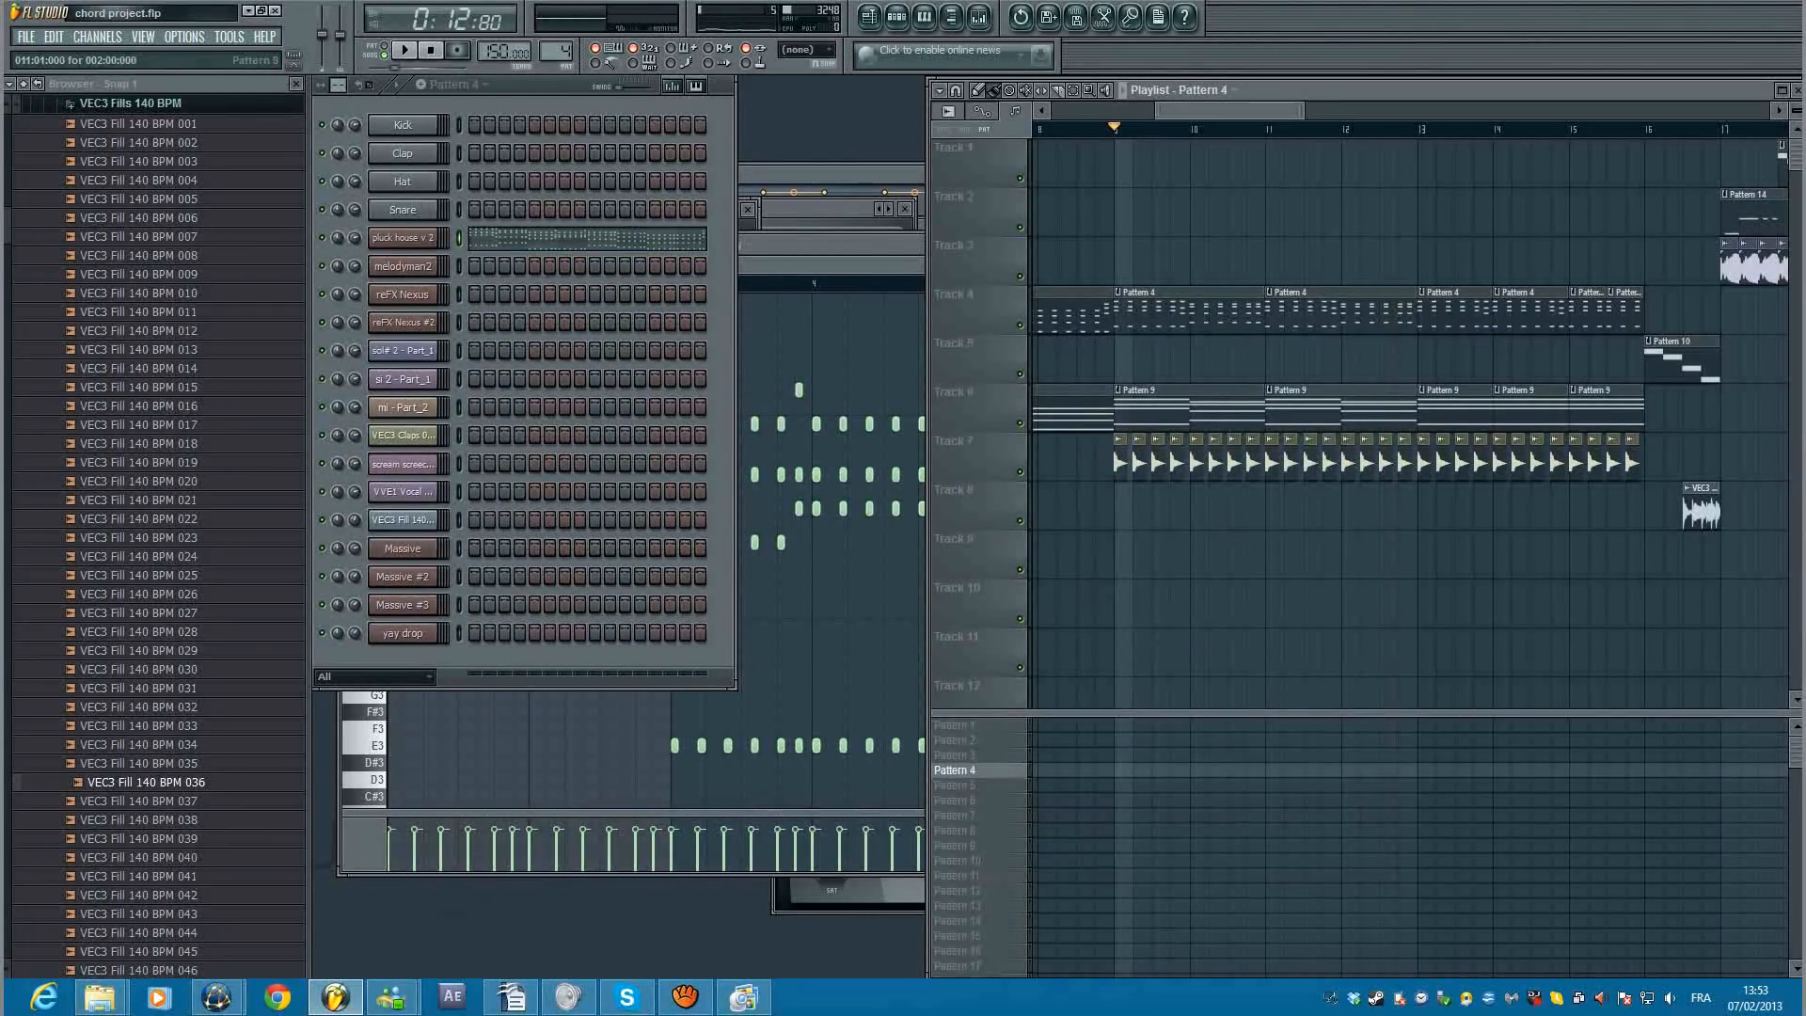
Step: Open Pattern 9 from track 6, examine its full chord progression in the piano roll, and return to the playlist
double_click(1317, 410)
scroll(674, 356, down, 3)
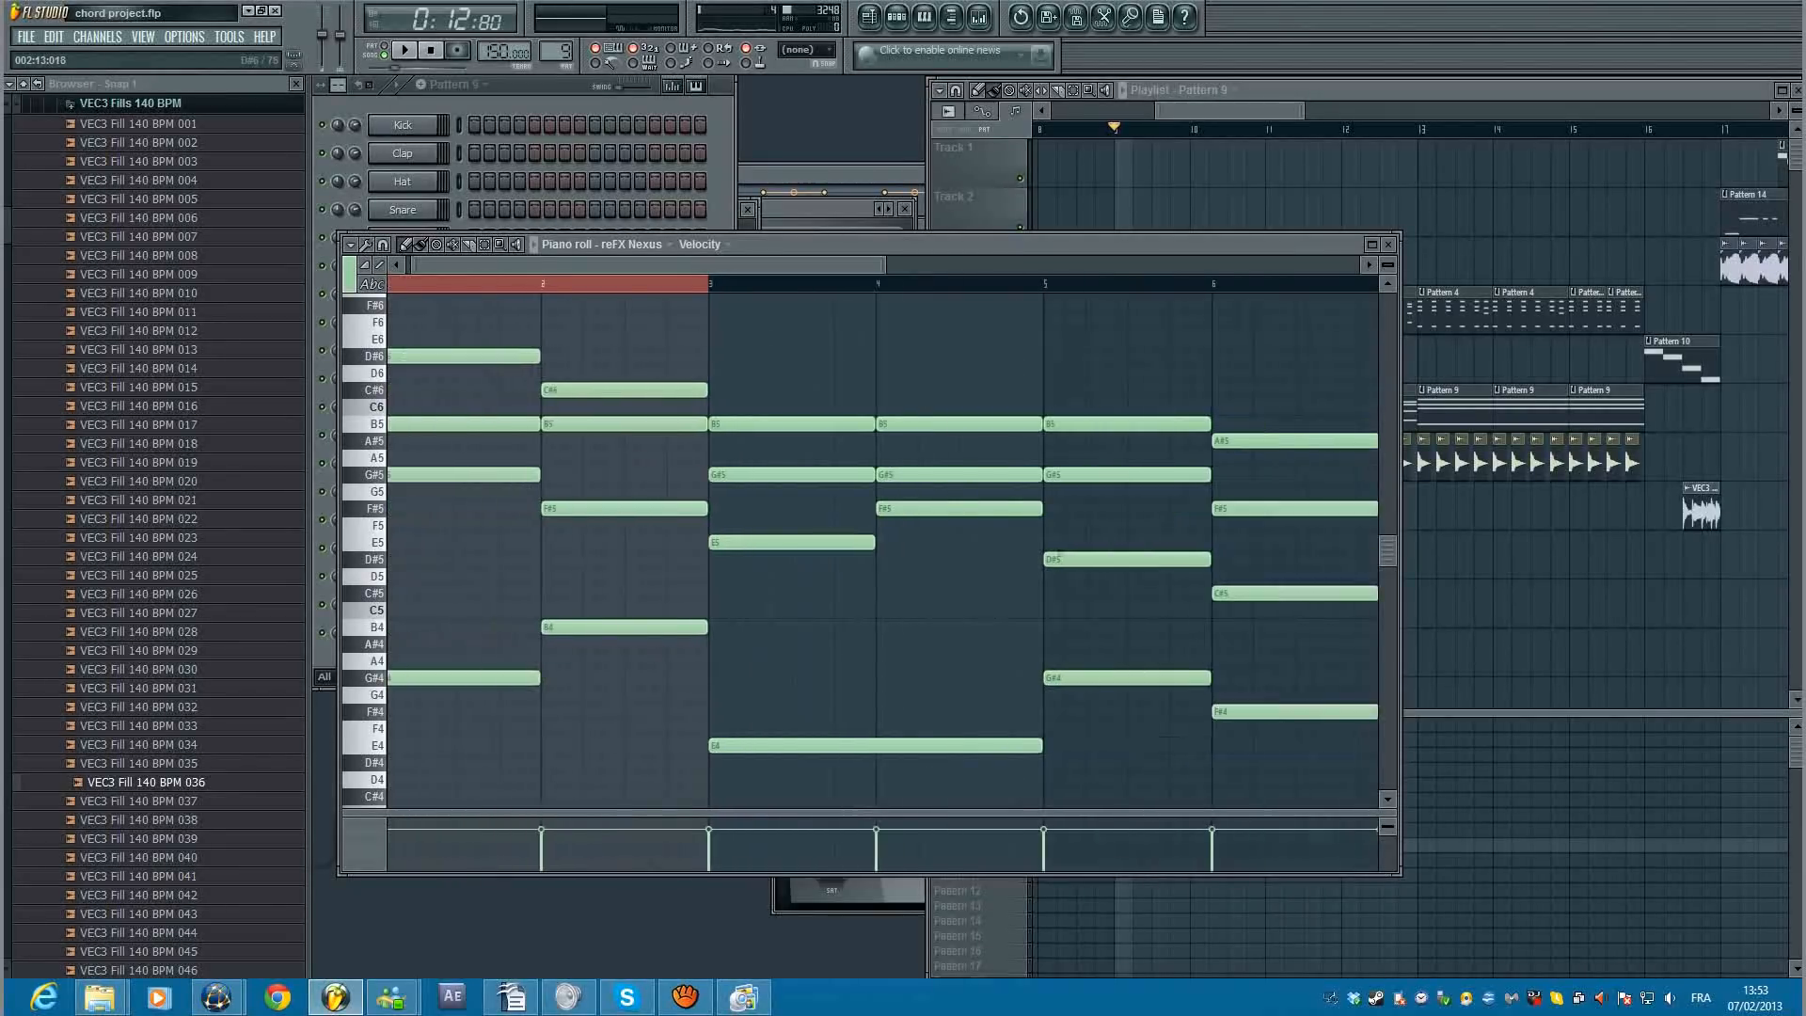
scroll(667, 356, down, 3)
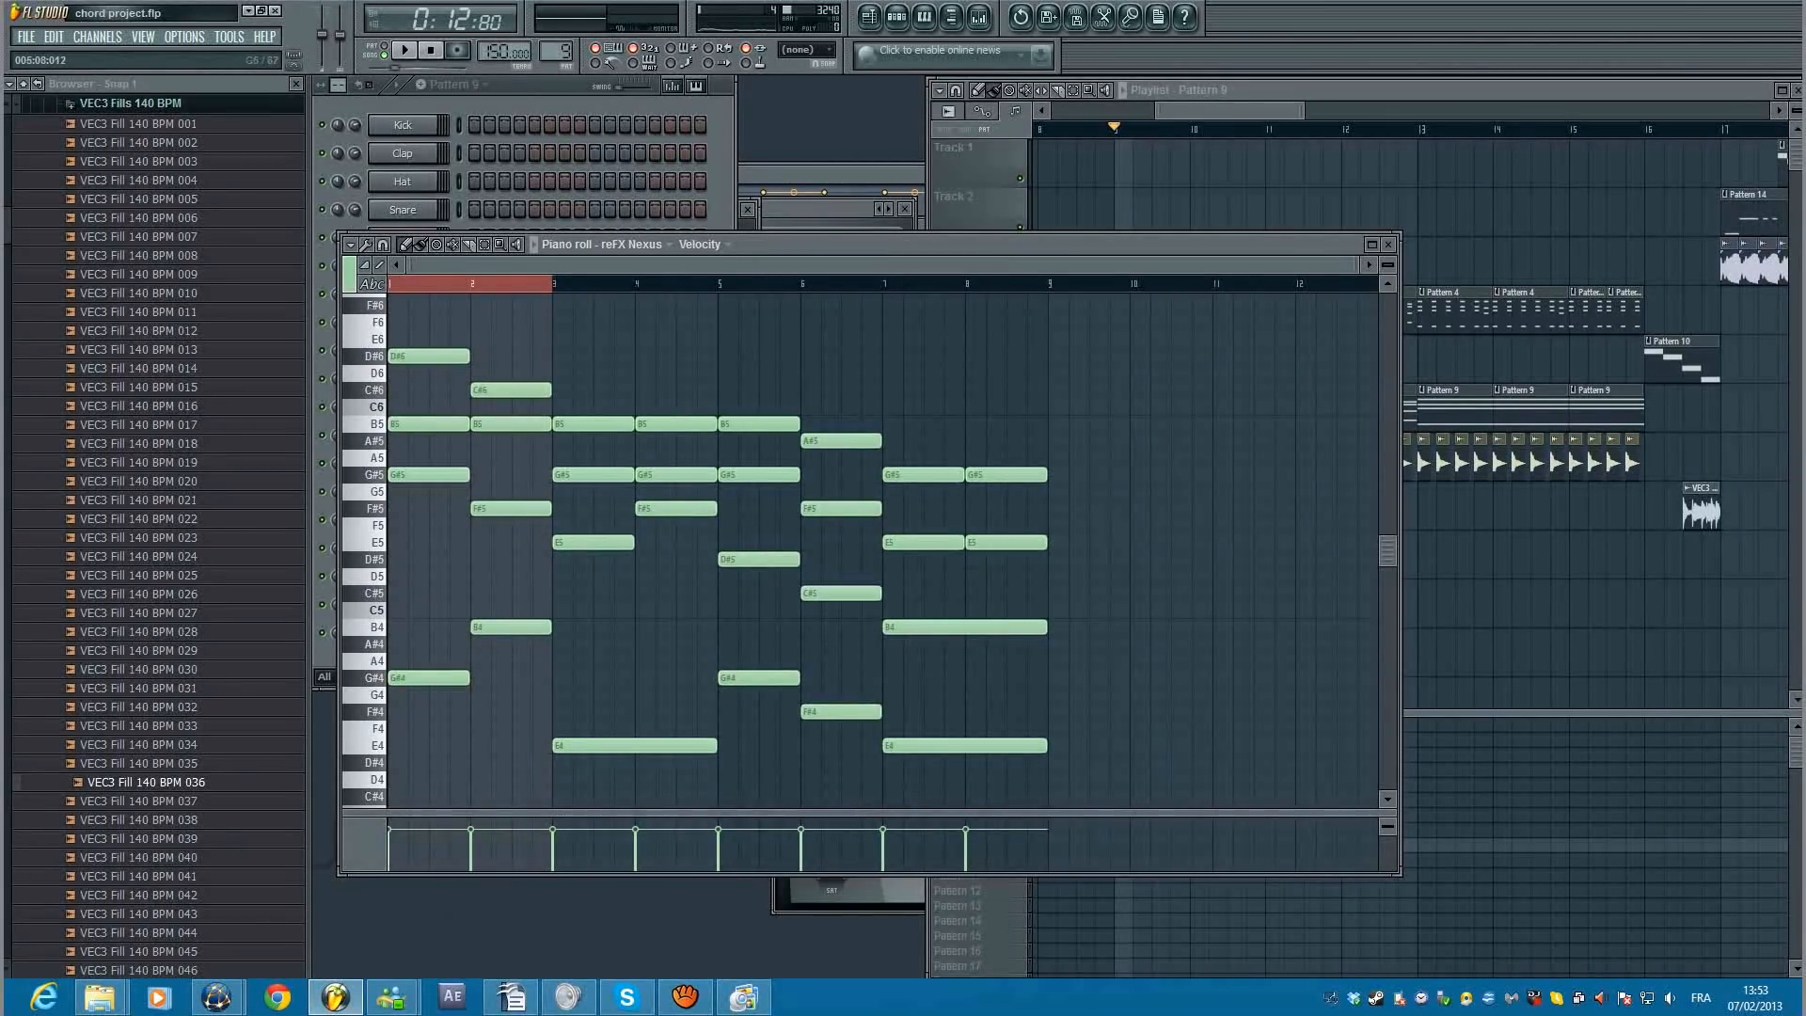
key(F5)
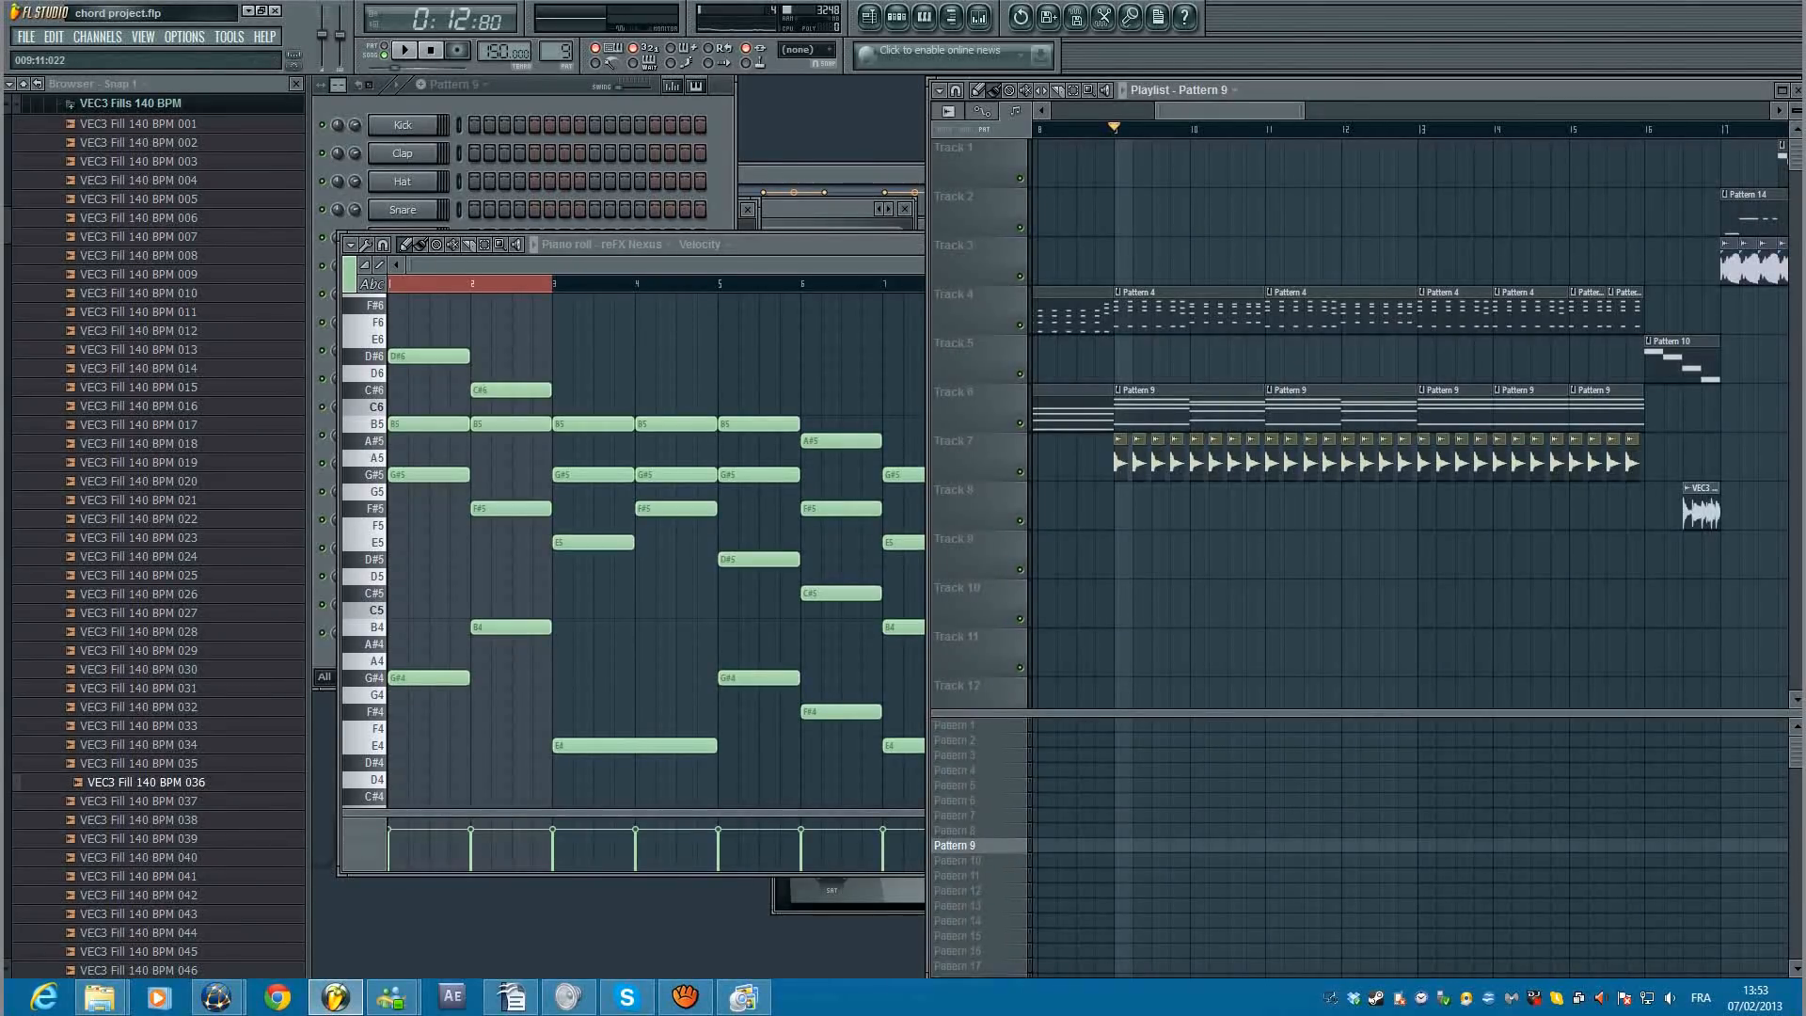
Step: Place the playback position at bar 15 and examine Pattern 10's descending notes in the piano roll
drag(1157, 110, 1046, 110)
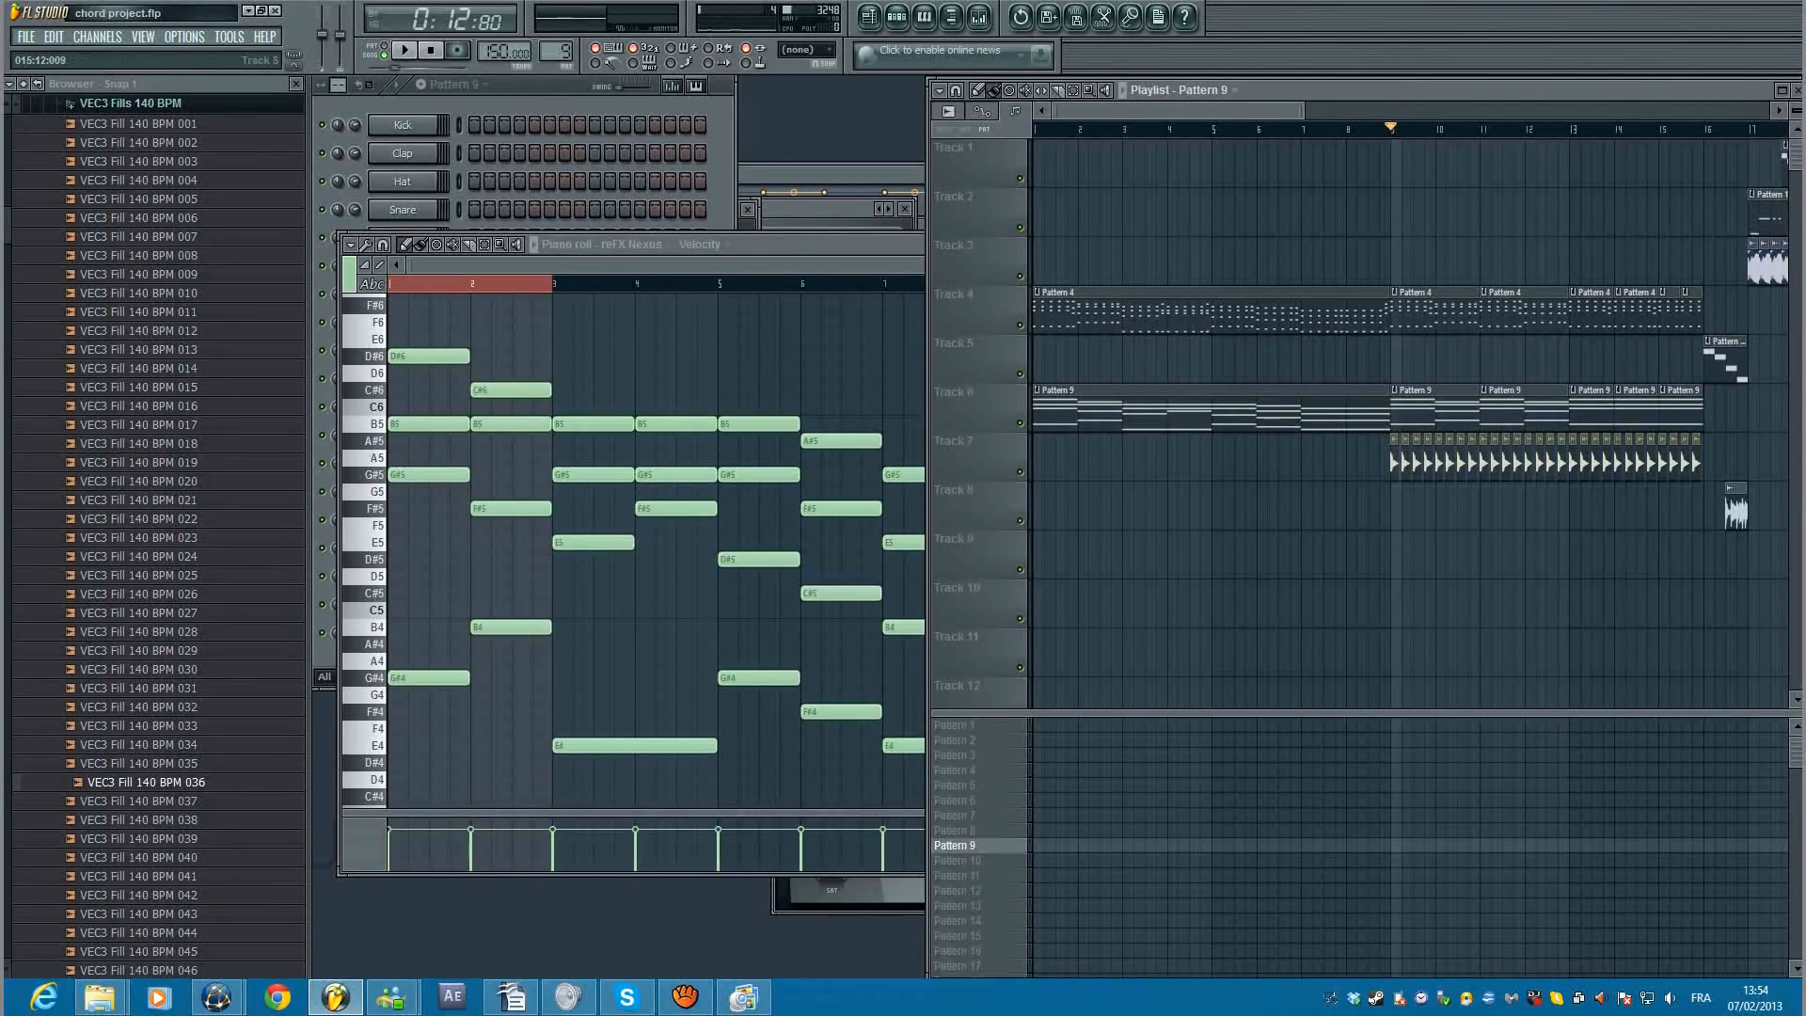
scroll(1411, 423, right, 5)
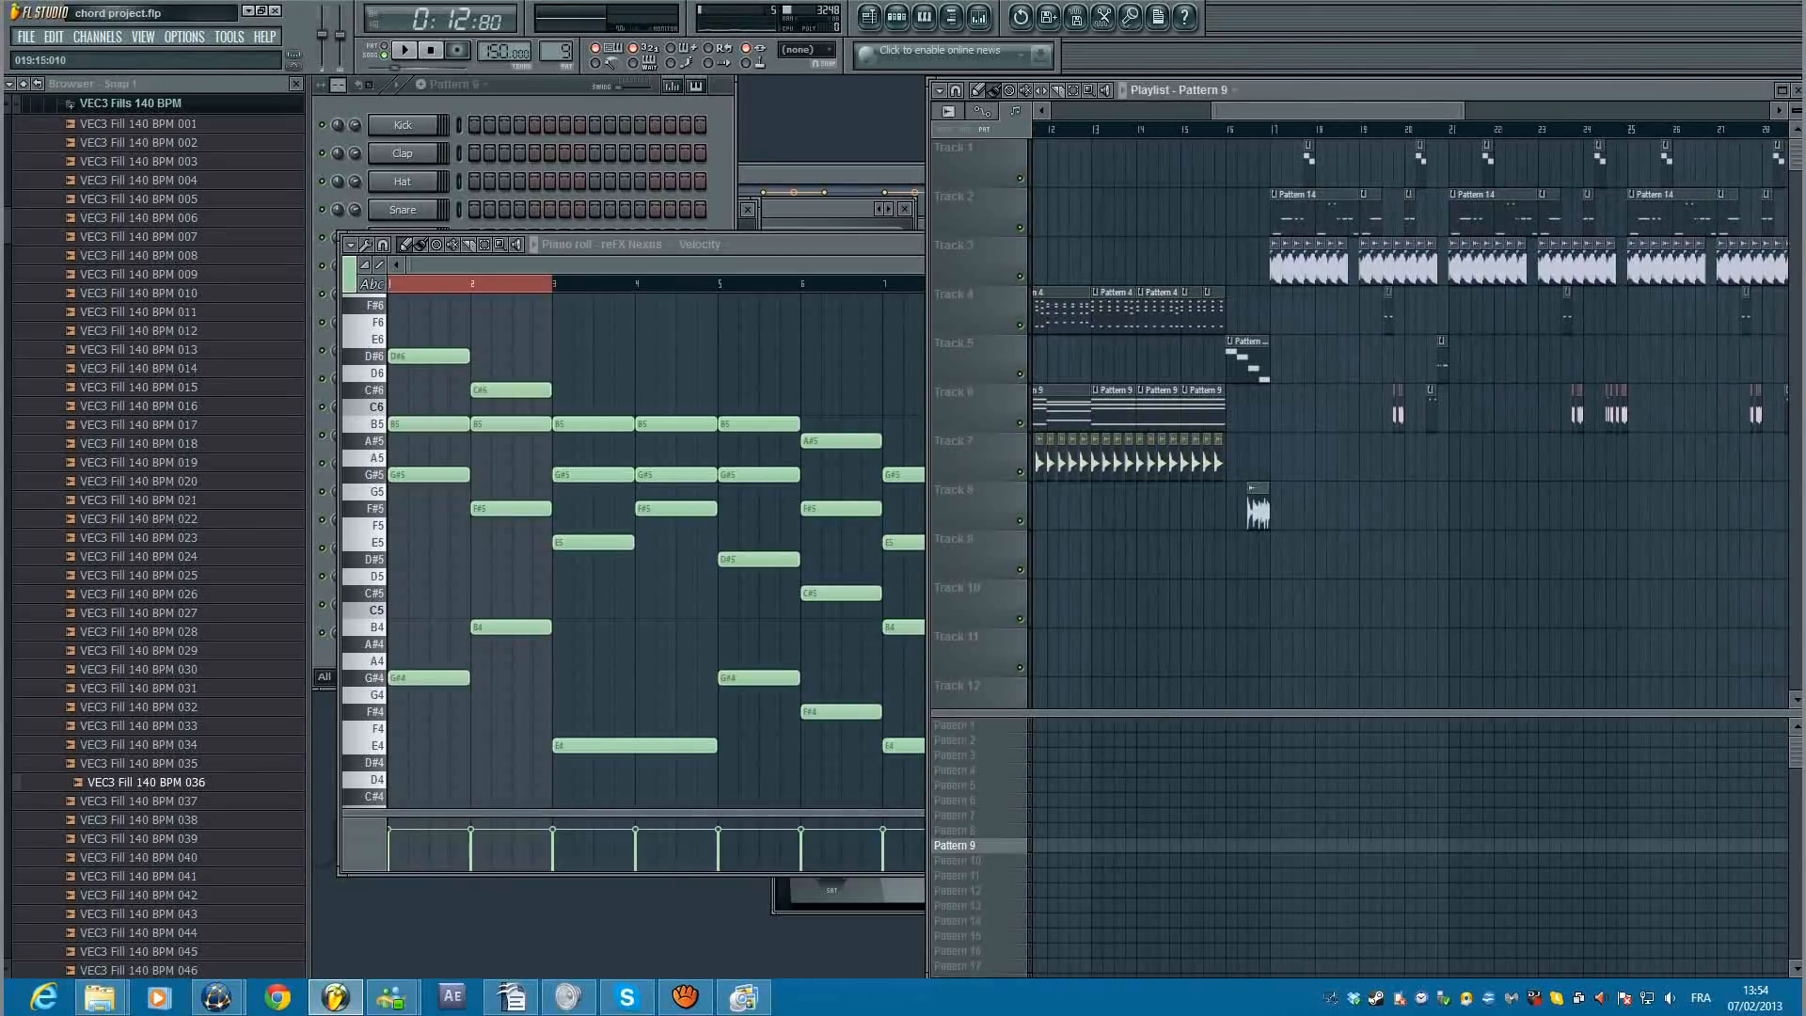
click(1181, 128)
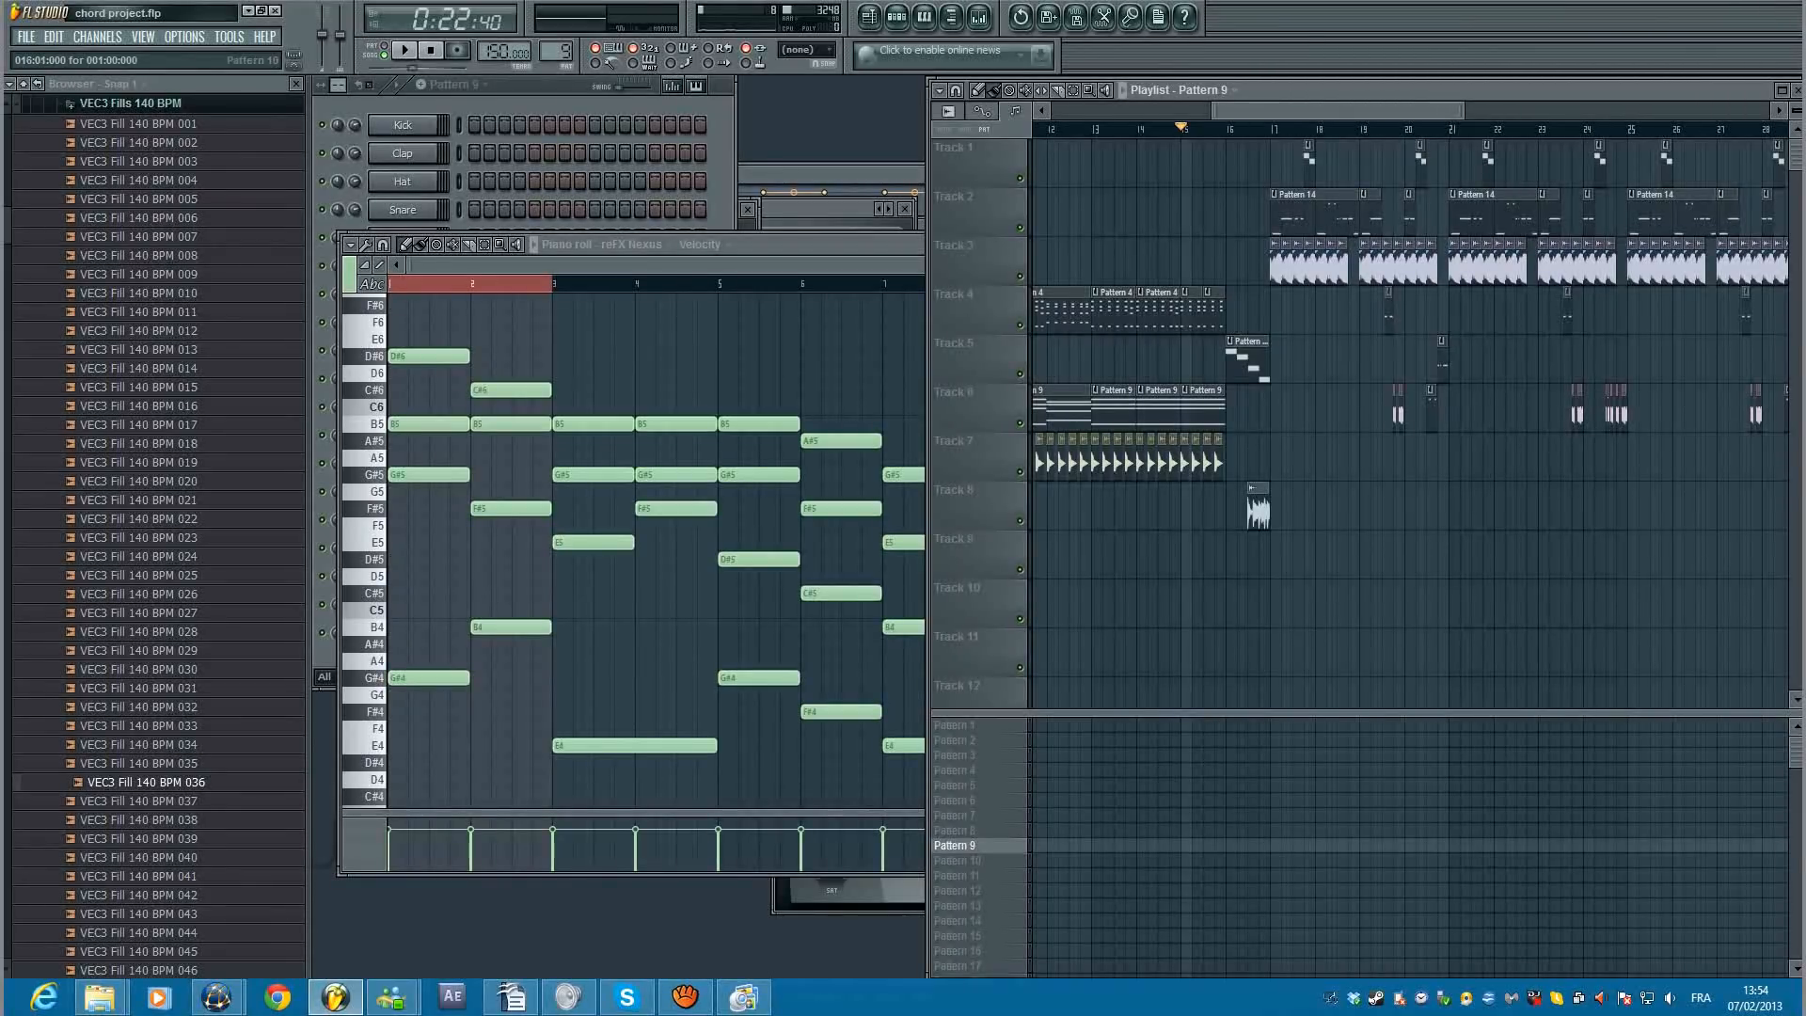
double_click(1240, 354)
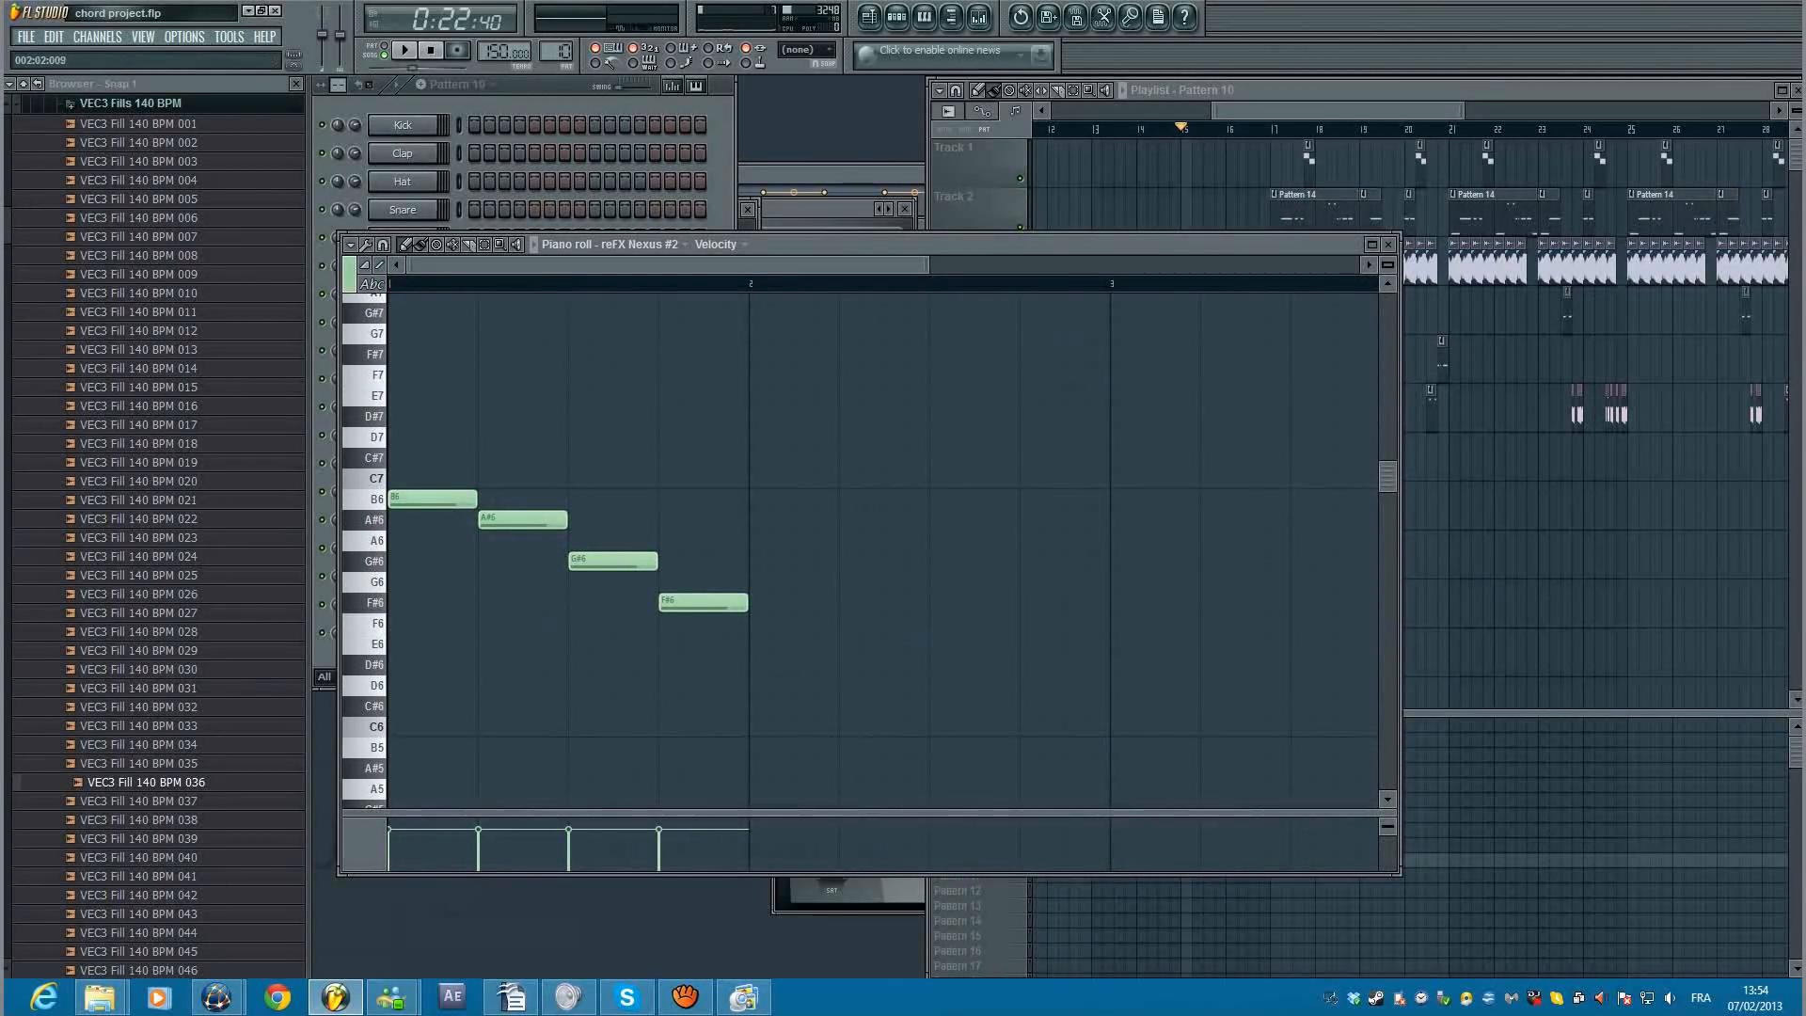
key(F6)
key(F7)
scroll(786, 416, down, 2)
scroll(776, 415, down, 1)
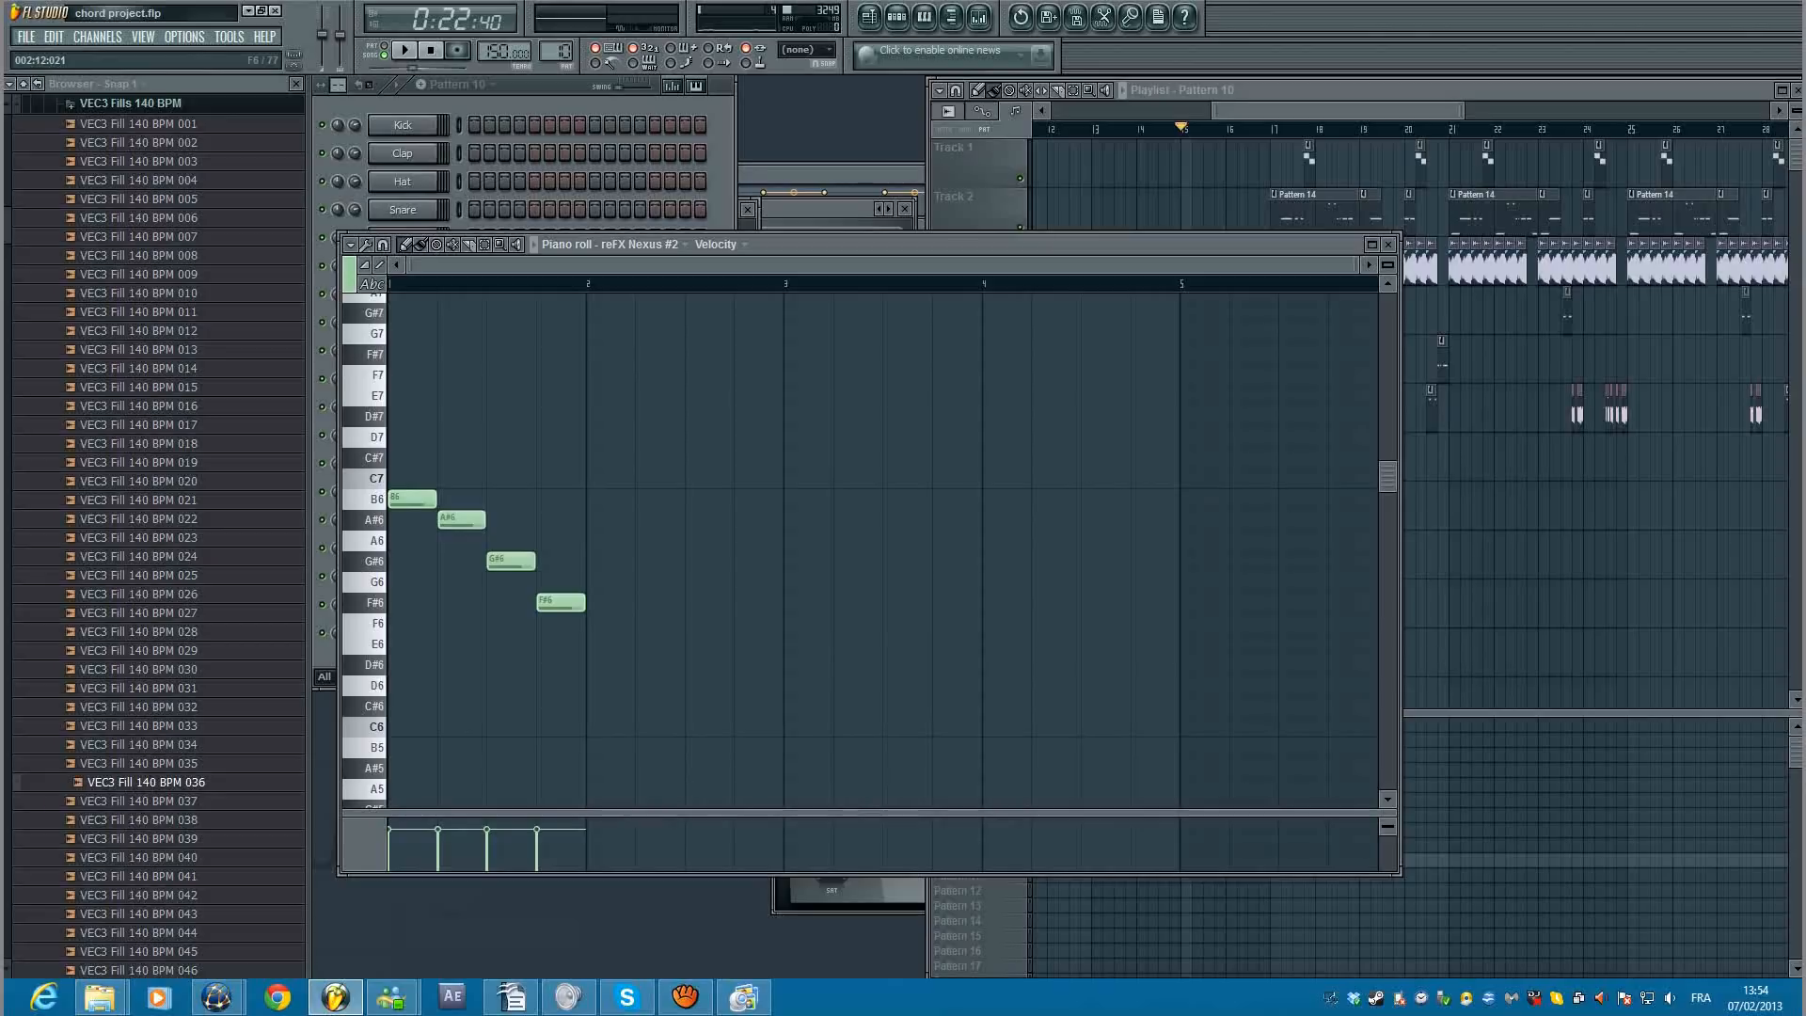
Step: Show the playlist from the song start, switch to ManyCam and change its audio source to Stereo Mix
drag(1233, 110, 1051, 110)
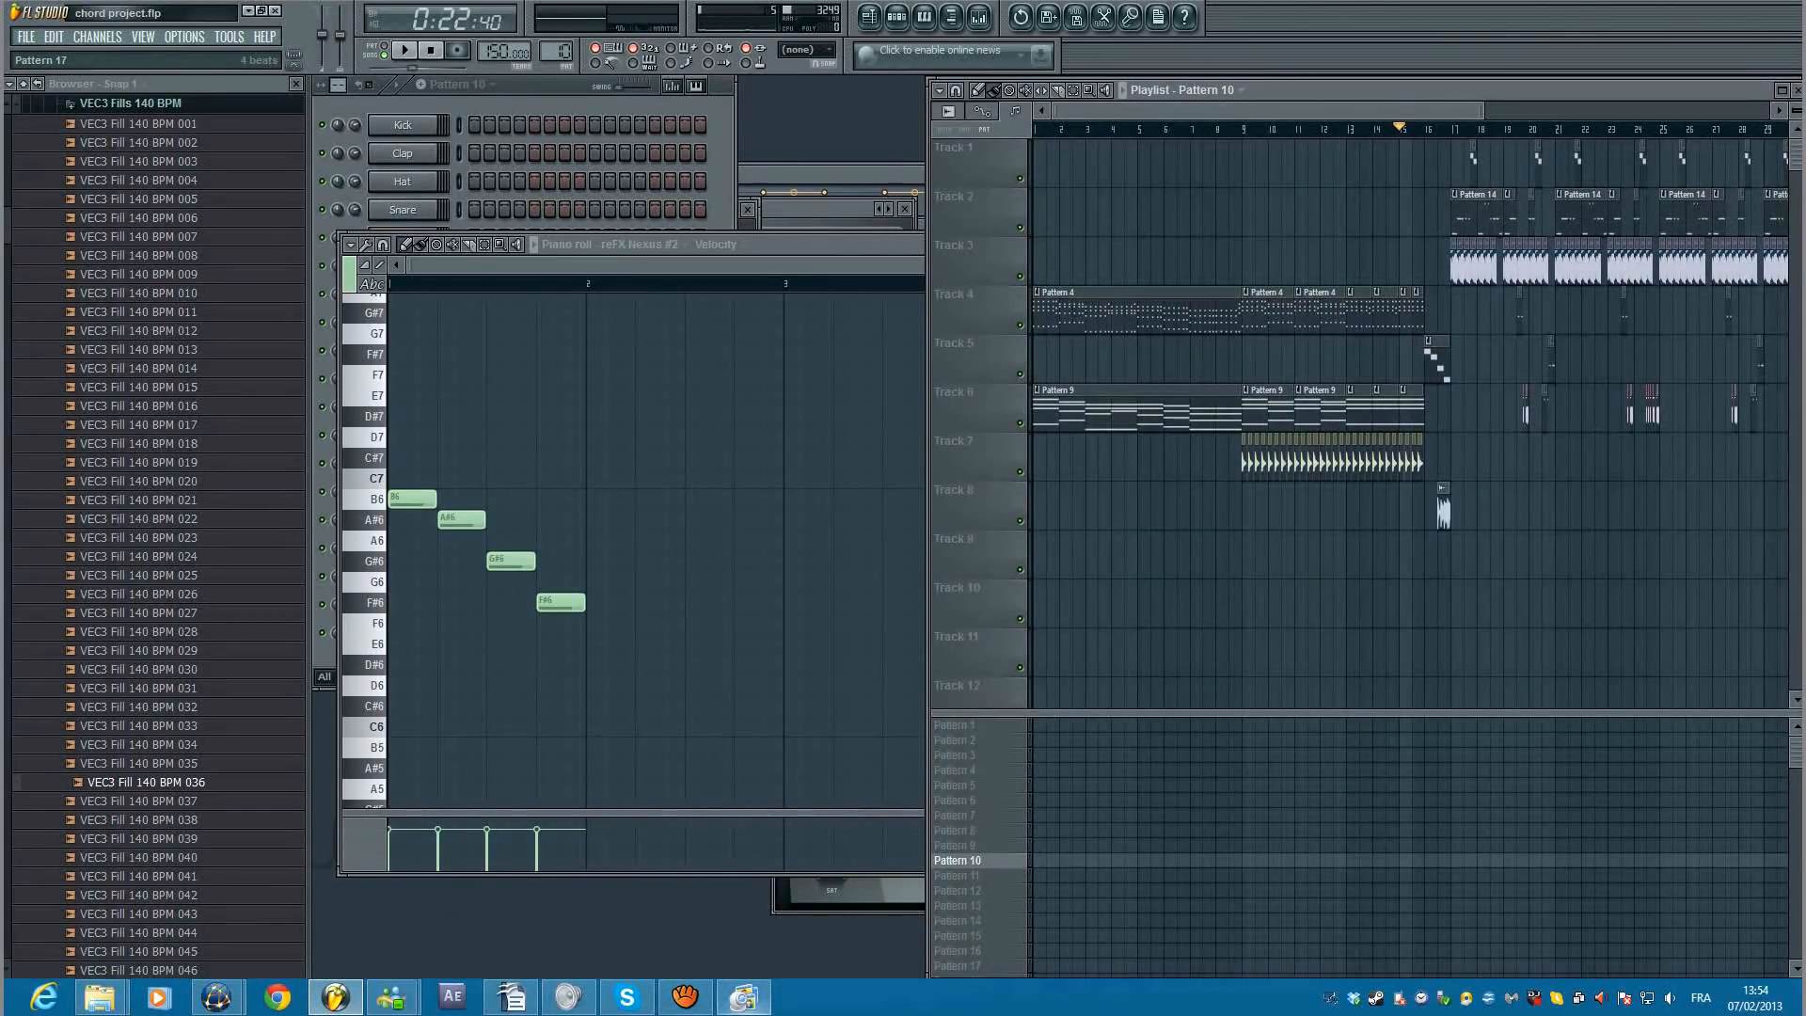
click(743, 998)
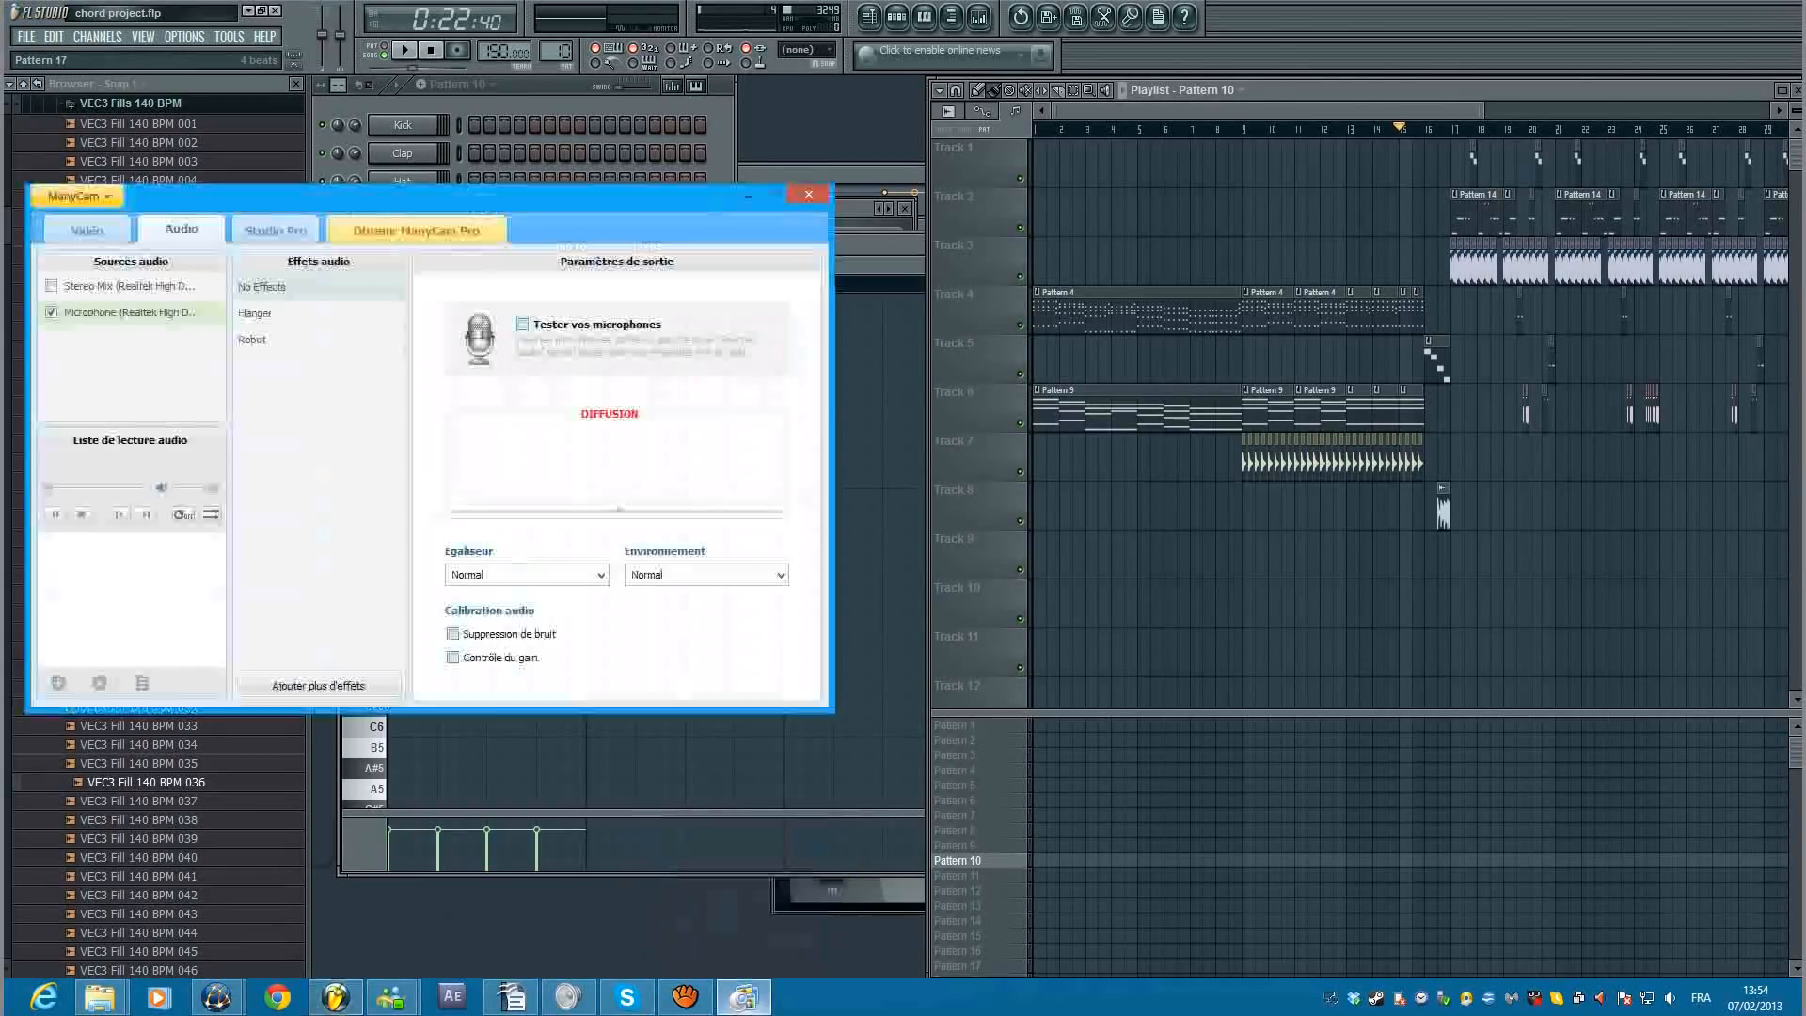
click(51, 286)
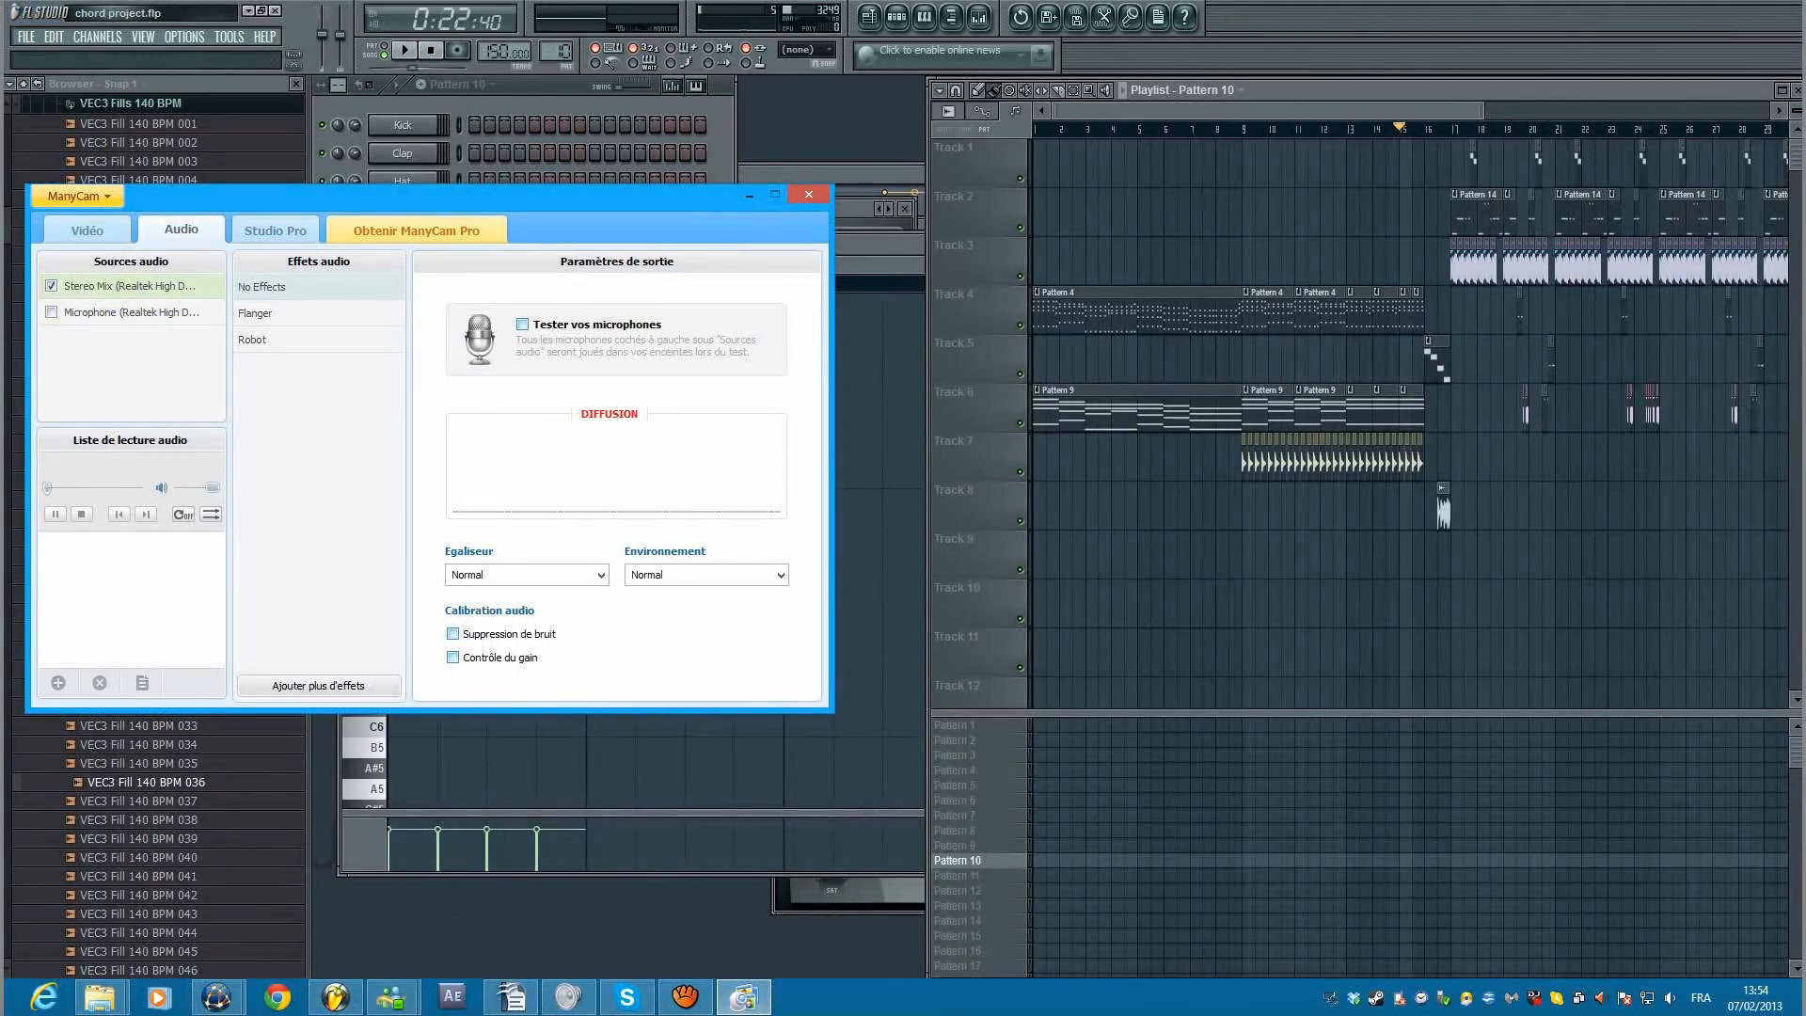
Step: Switch to FL Studio, play the song from bar 7 into the drop, and stop playback
key(alt+Tab)
key(space)
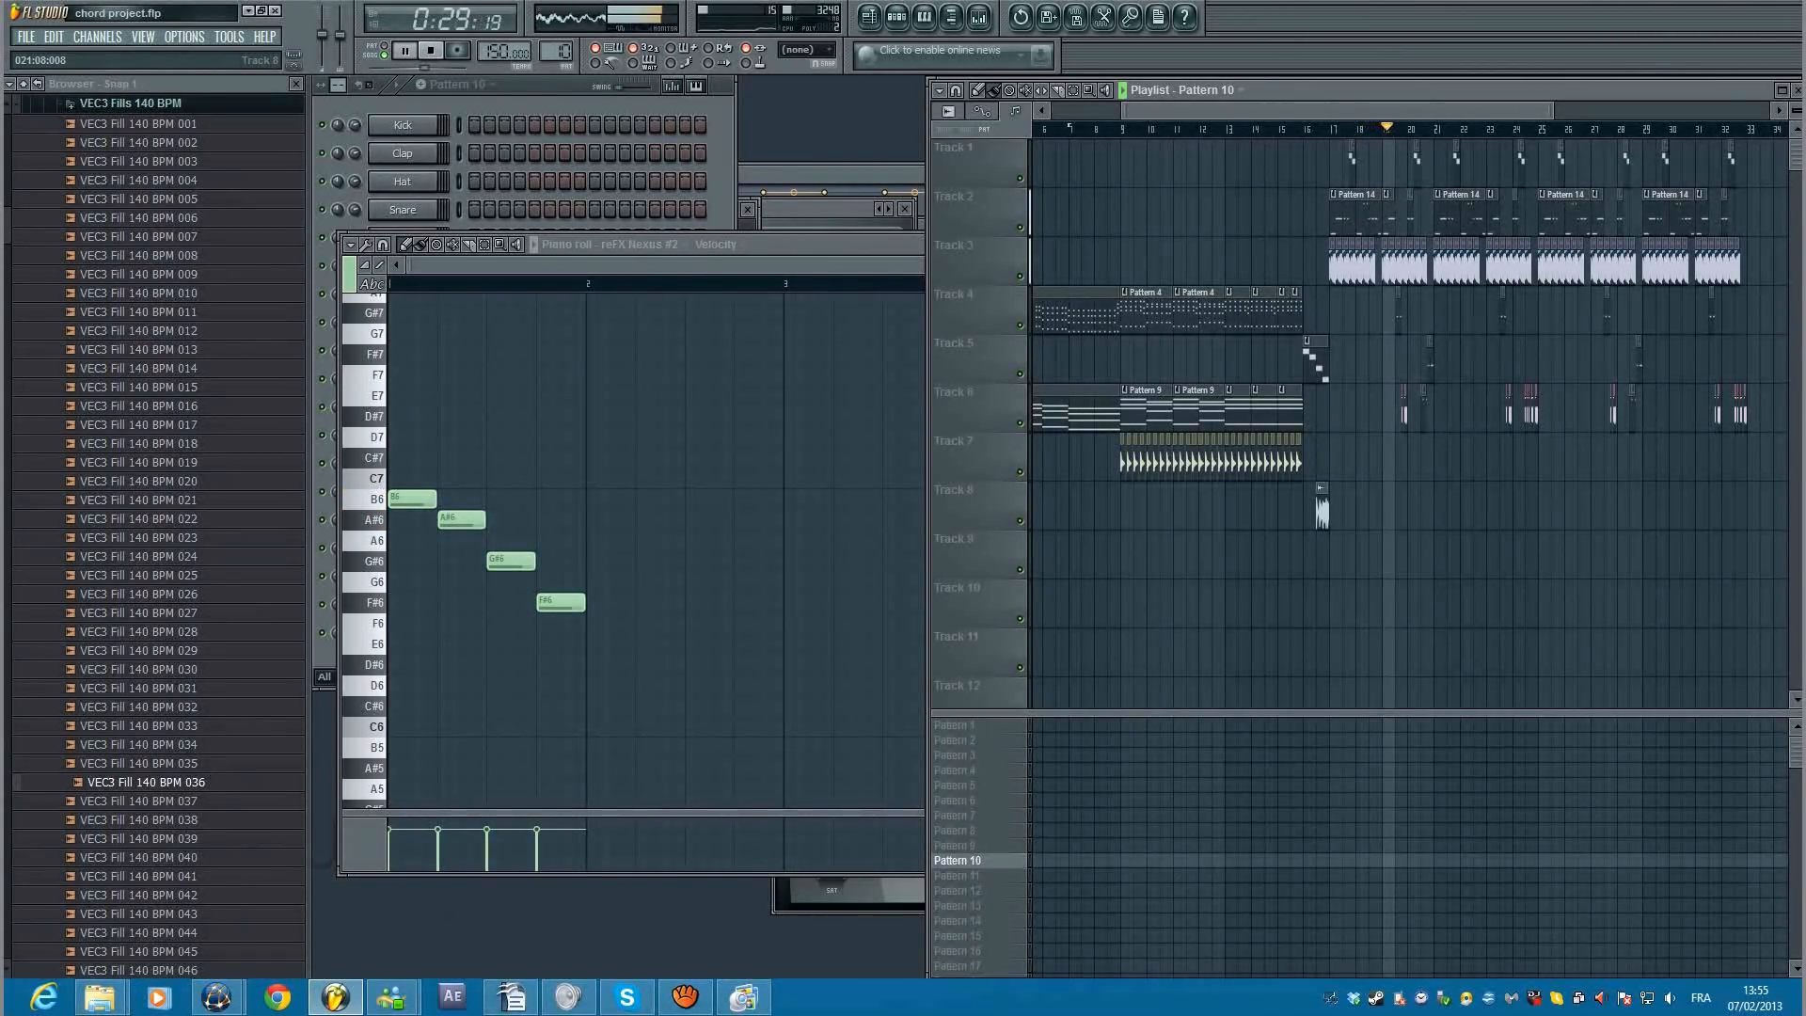
key(space)
Step: Change the ManyCam audio source from Stereo Mix to the microphone and switch to the aTube Catcher recorder
click(744, 997)
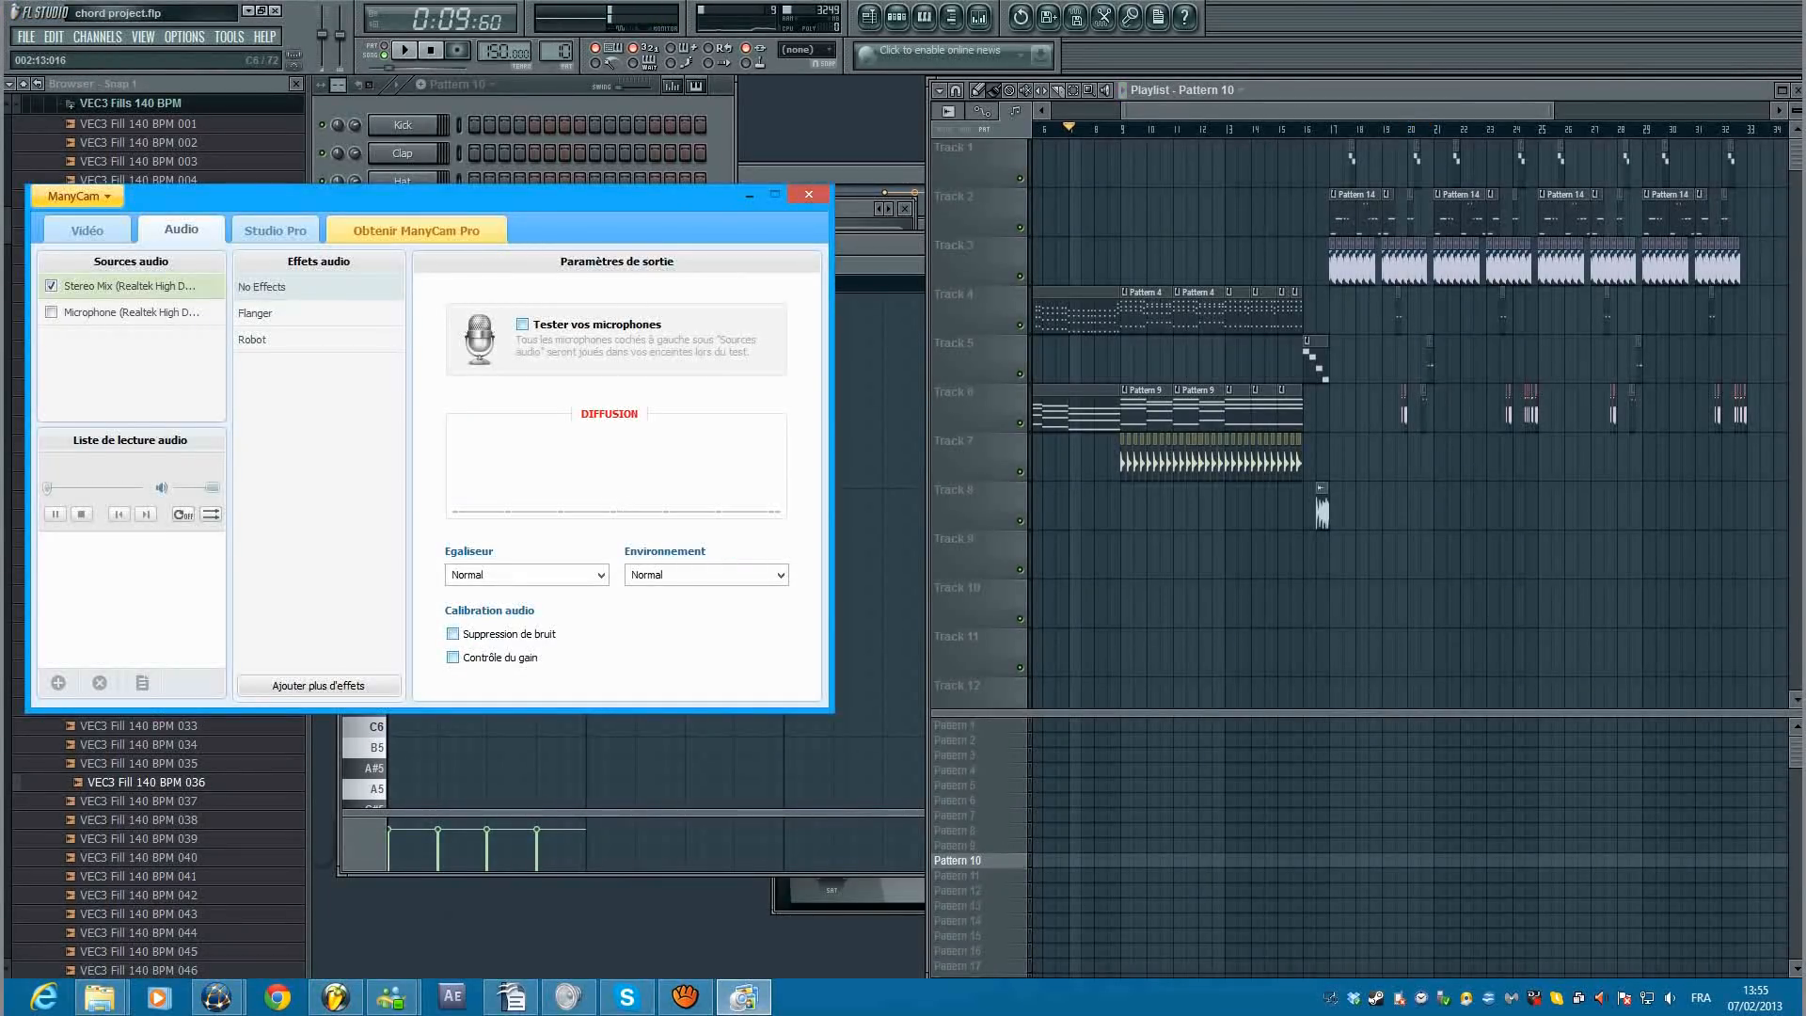
click(685, 998)
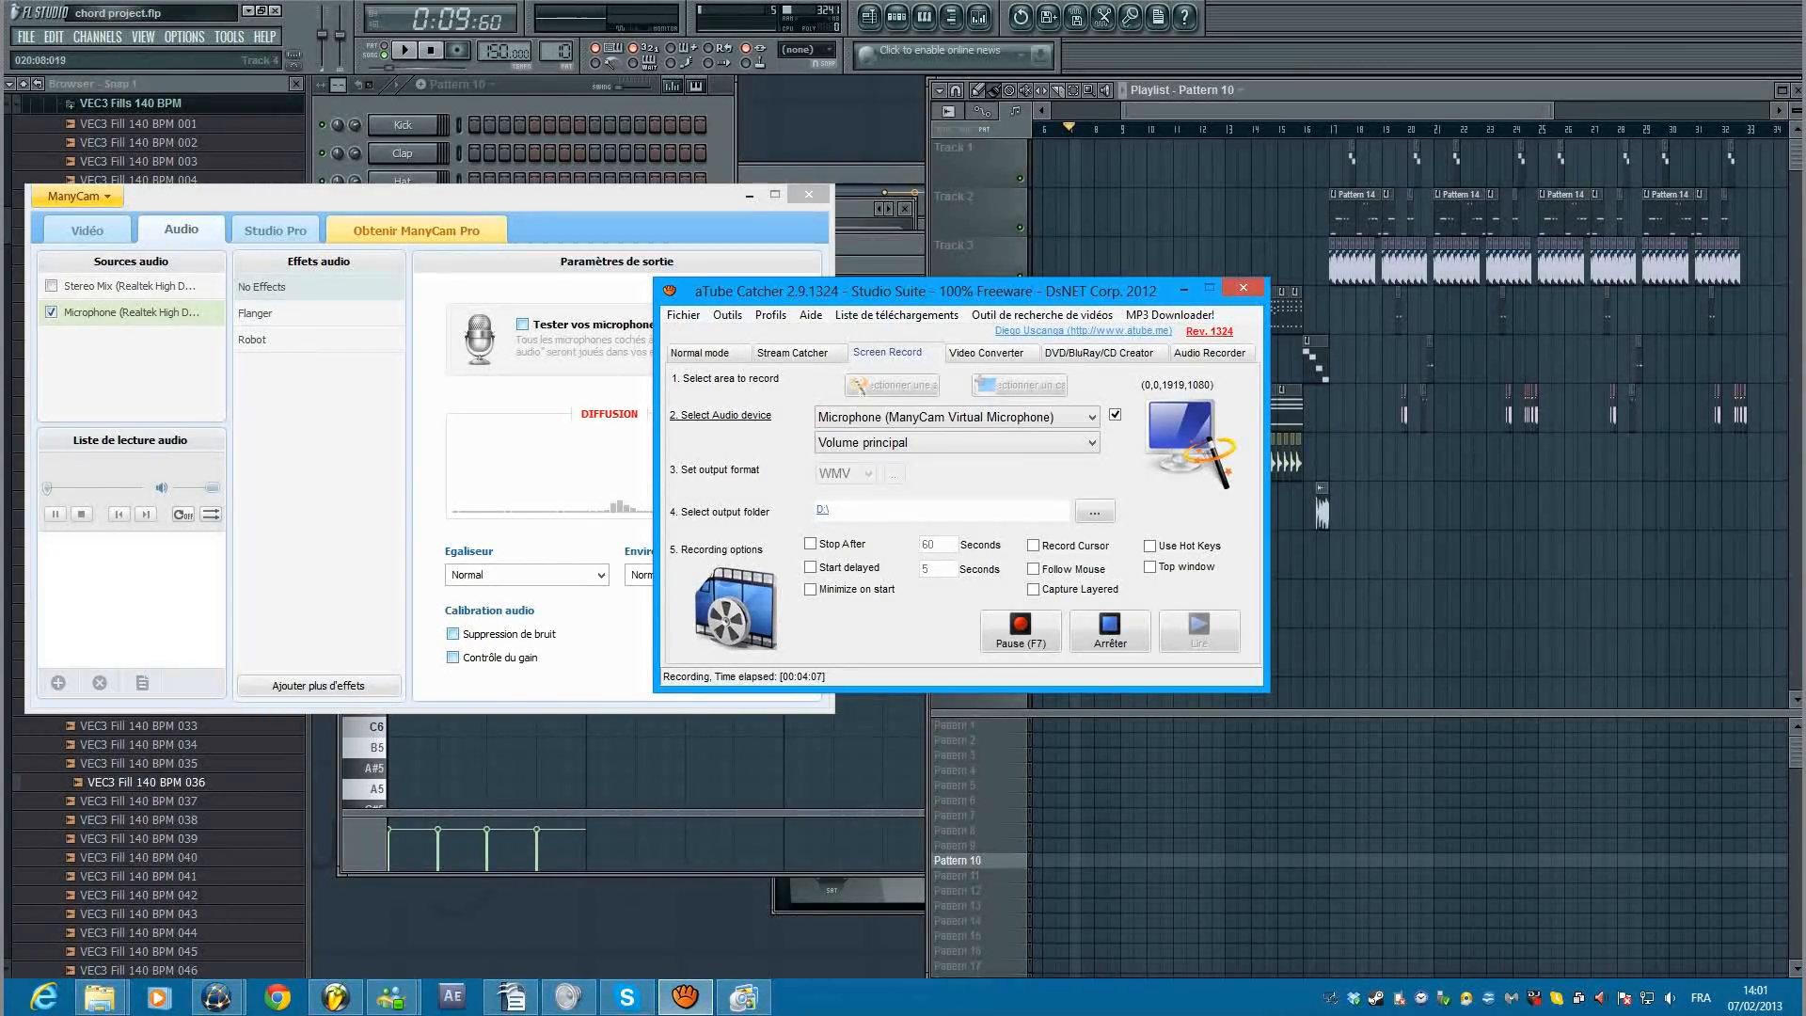
Step: Return to the drop section in FL Studio, view Pattern 14's channels again, and go back to the playlist
drag(1336, 111, 1426, 110)
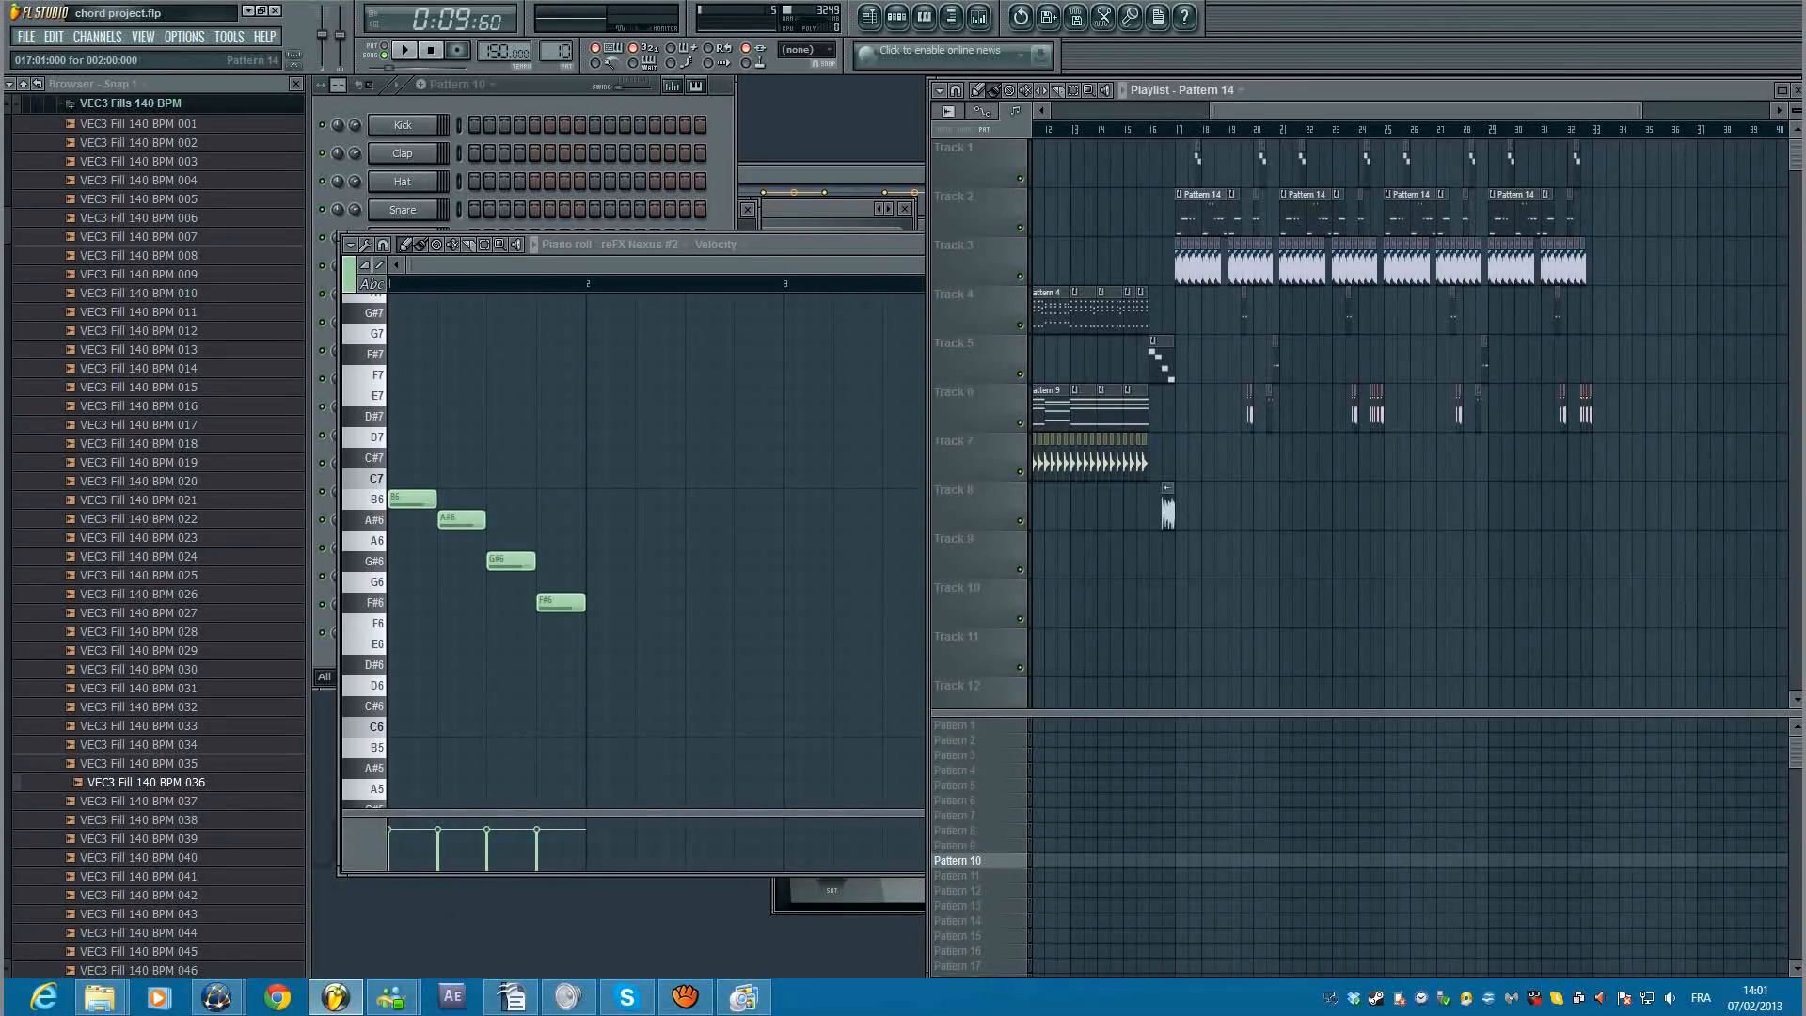
double_click(1201, 214)
key(F6)
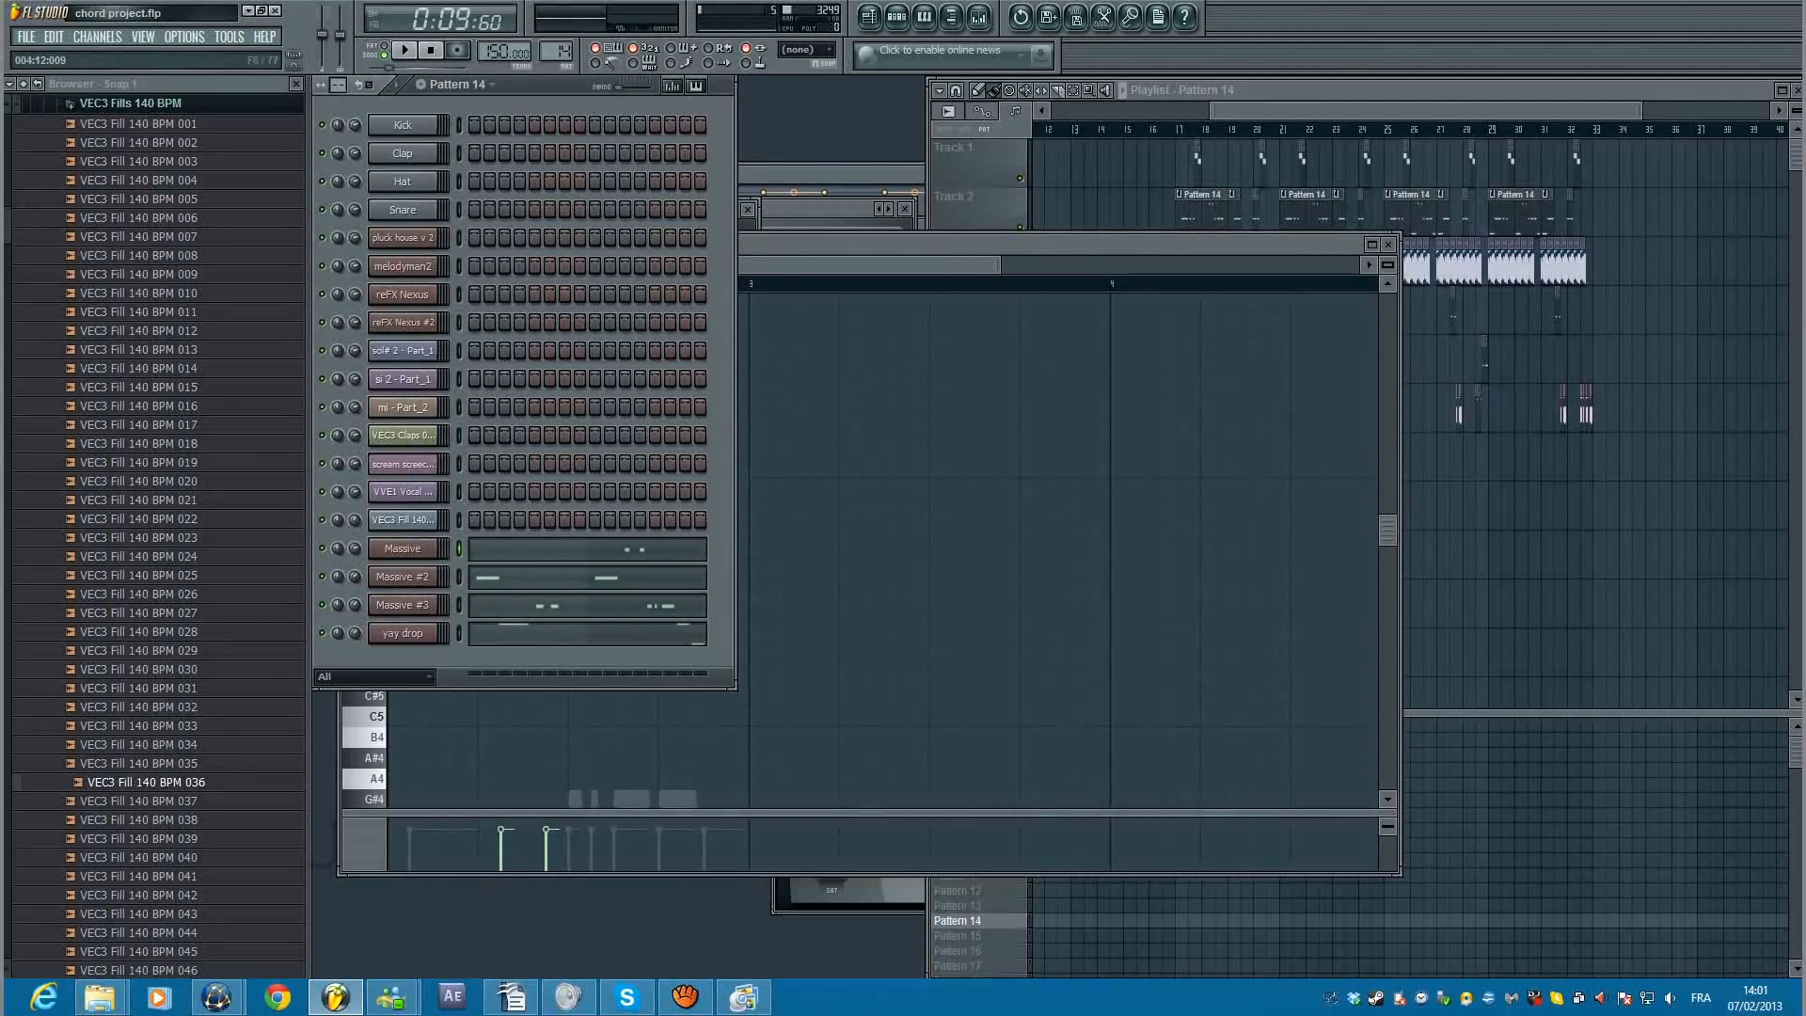
key(F5)
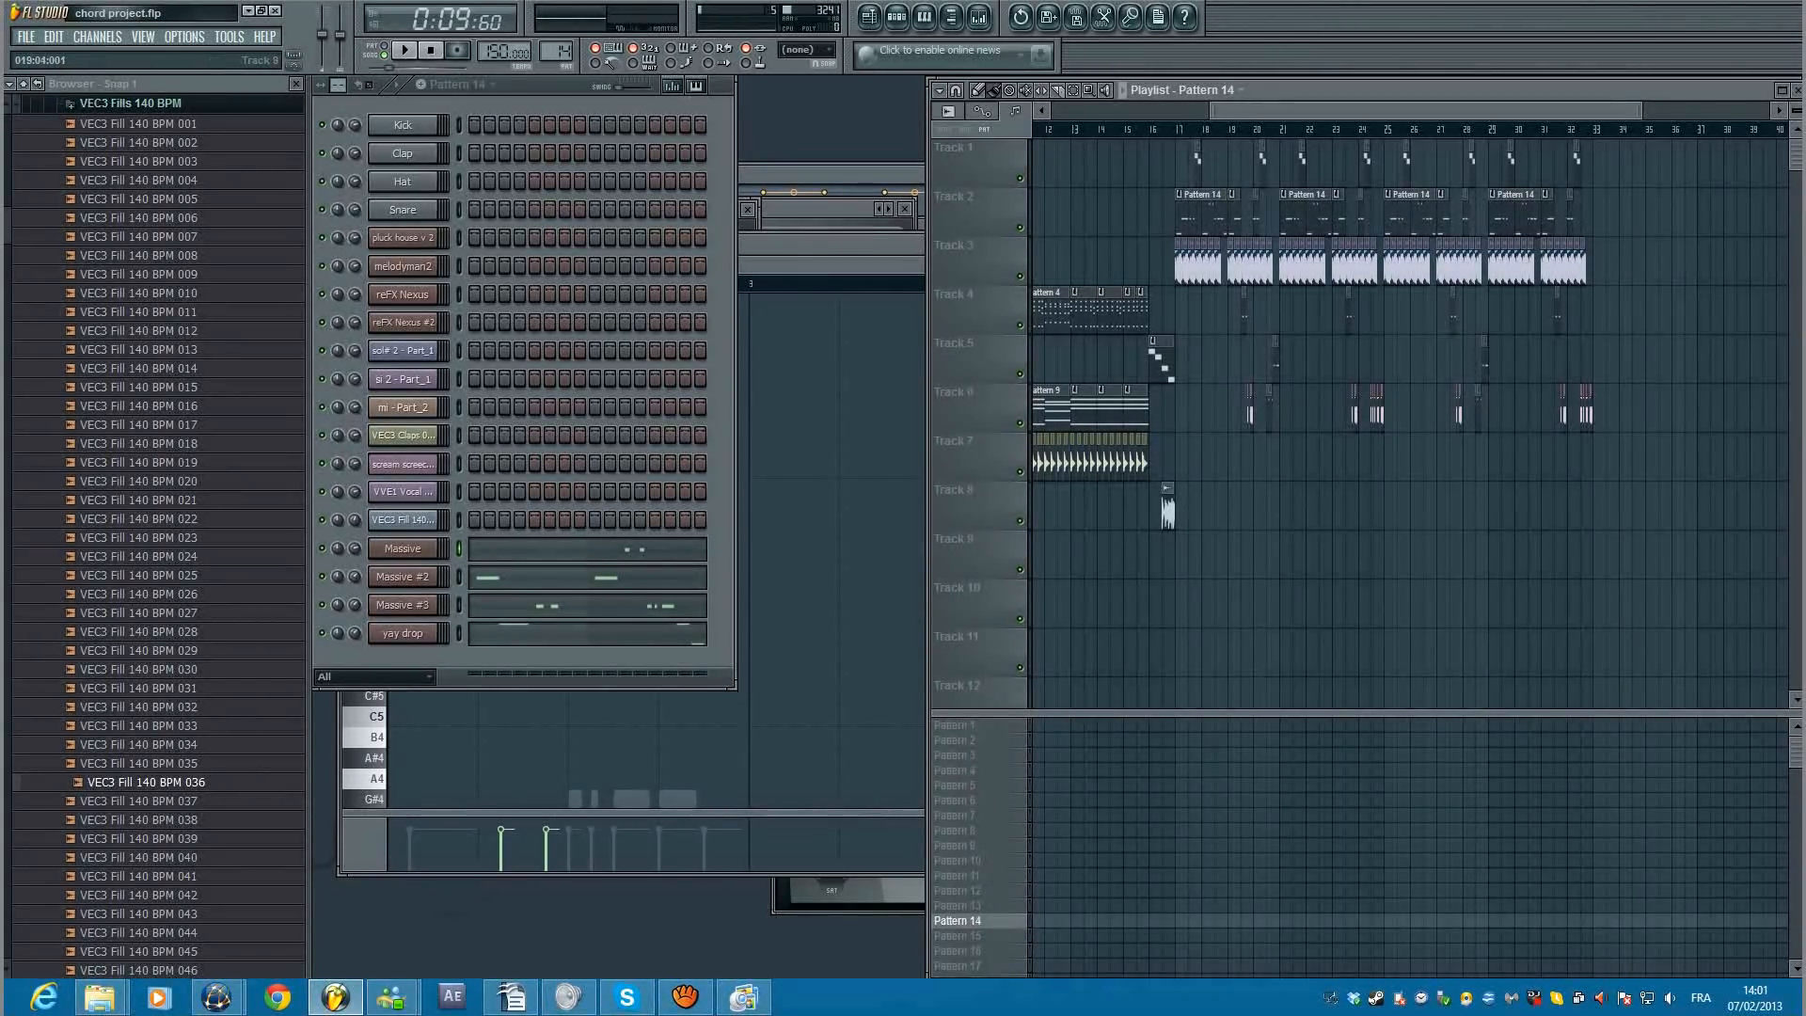
Step: Resize the playlist's clip area to show Tracks 1 to 9 and examine the drop's clips from bar 17 at different zoom levels
drag(1411, 715, 1411, 403)
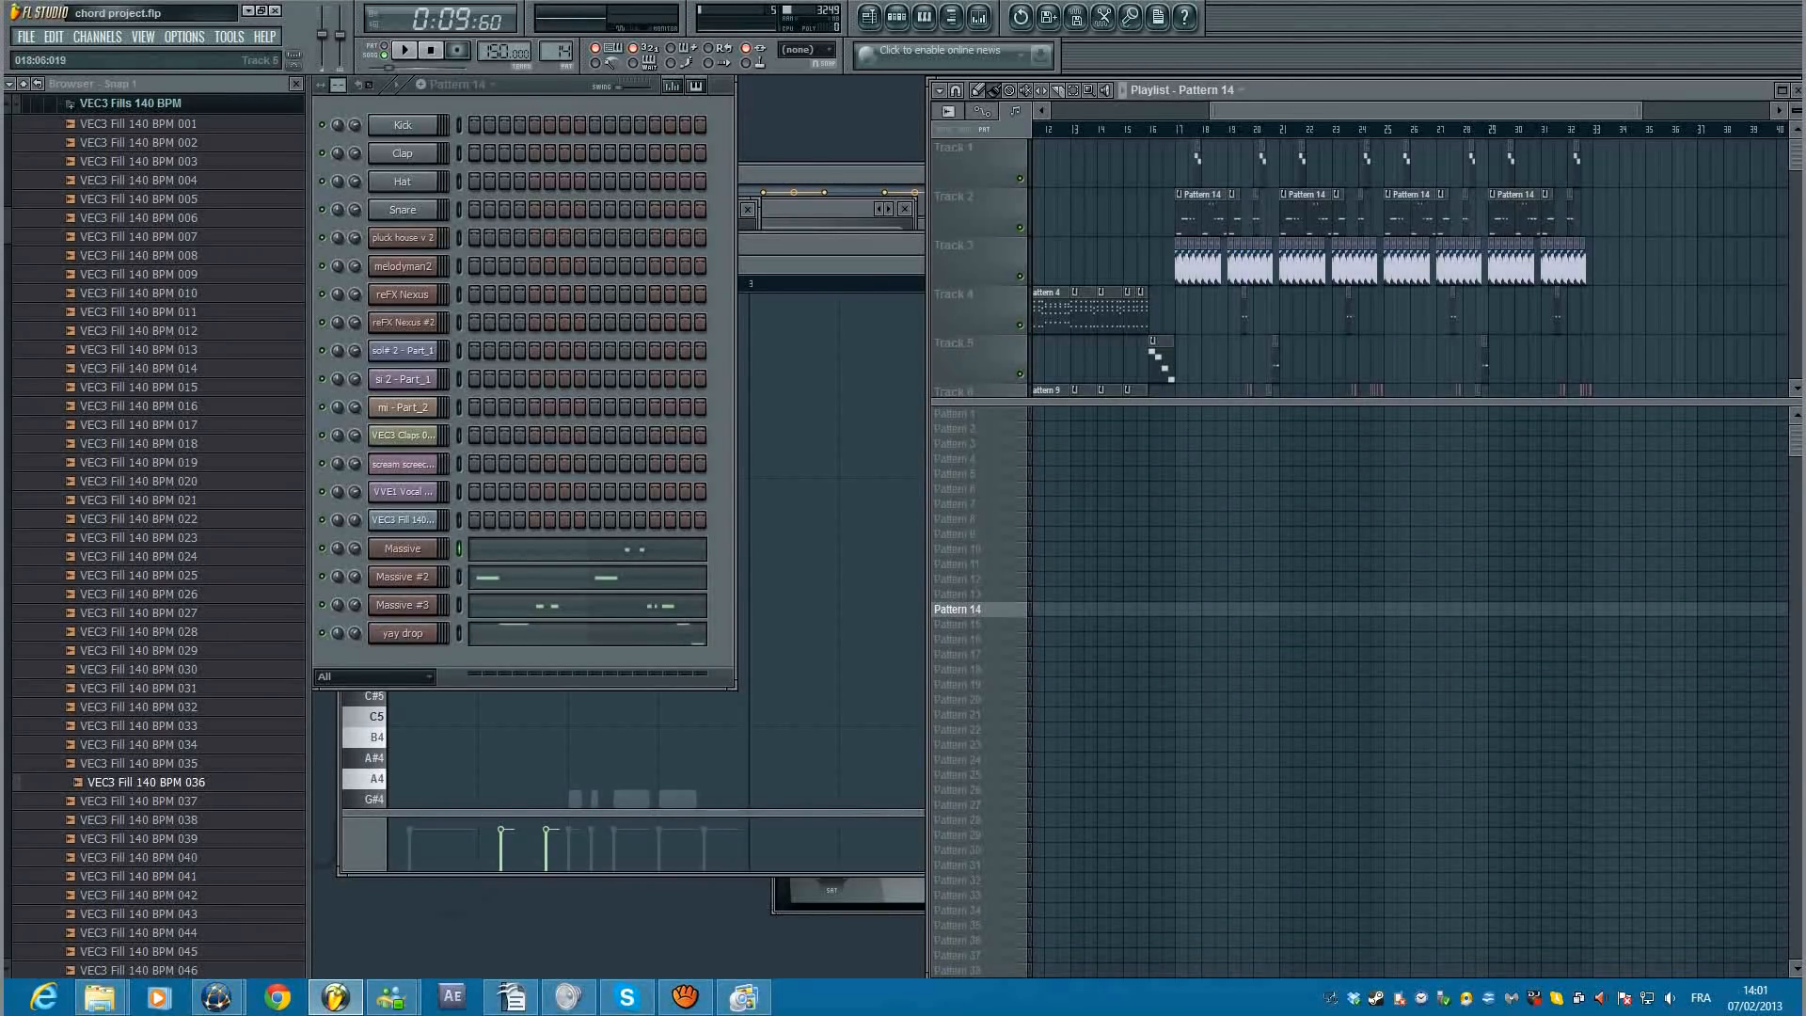
drag(1411, 402, 1411, 570)
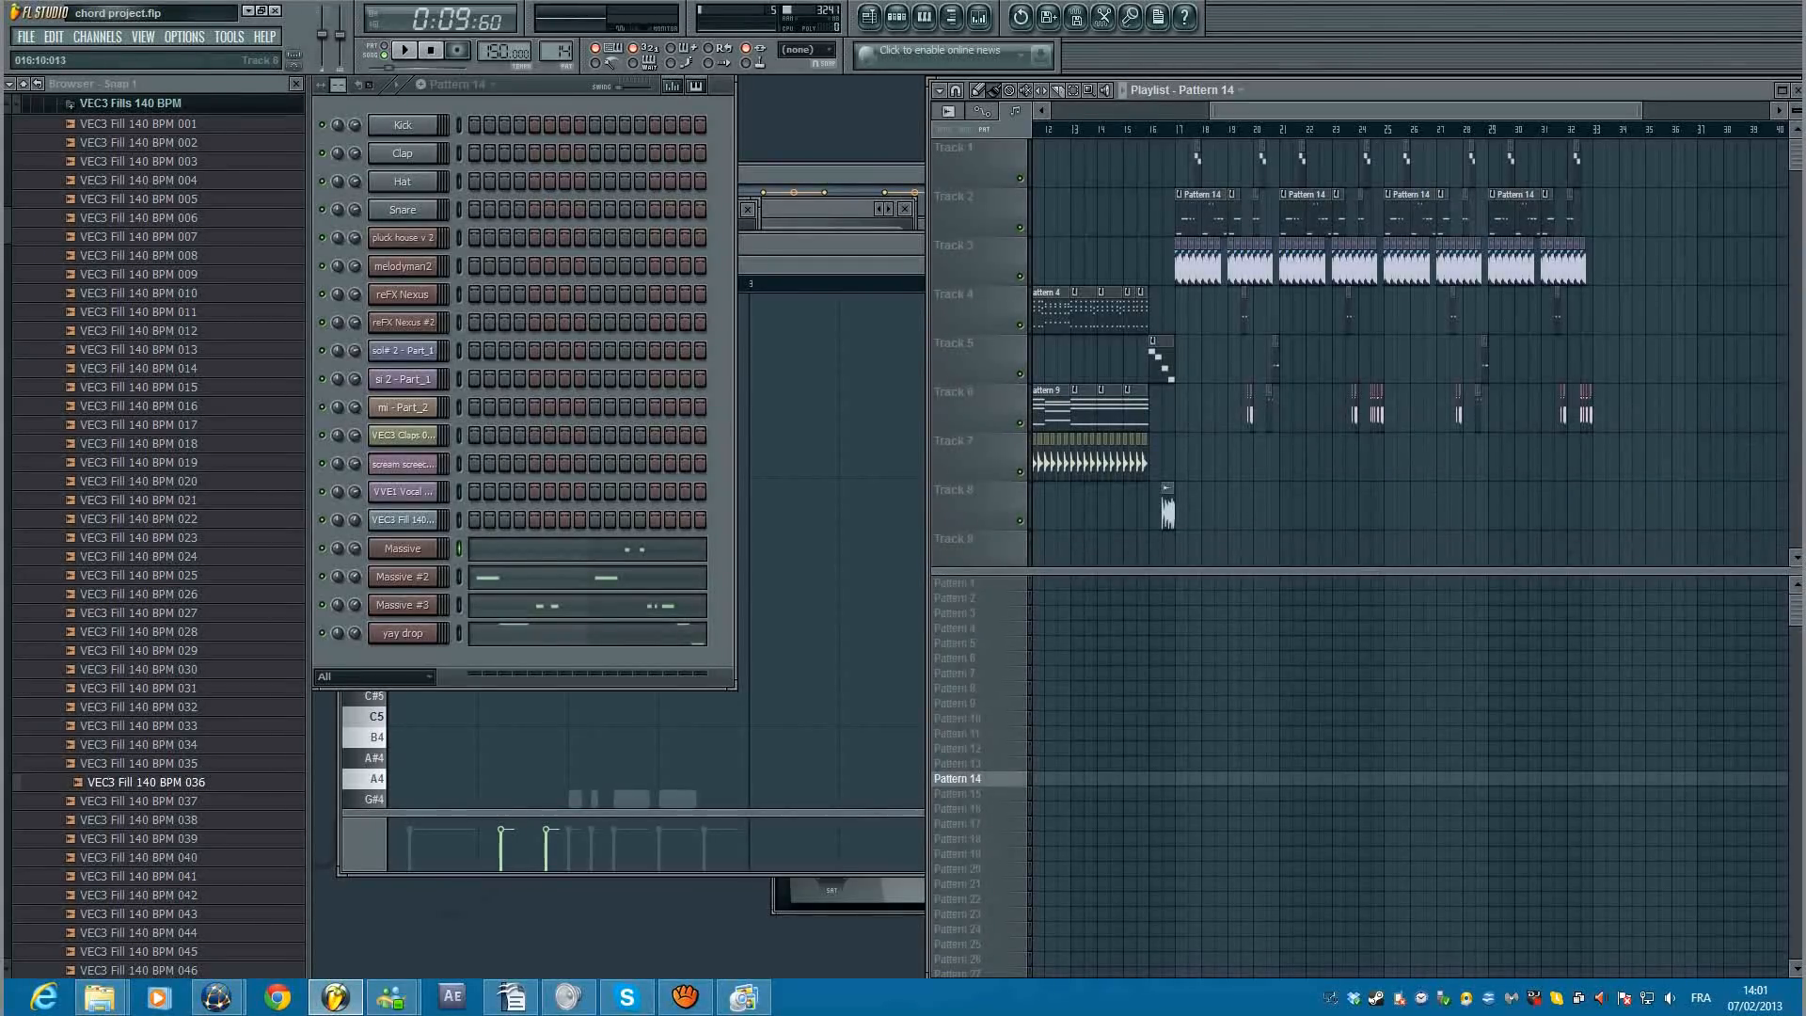
key(F6)
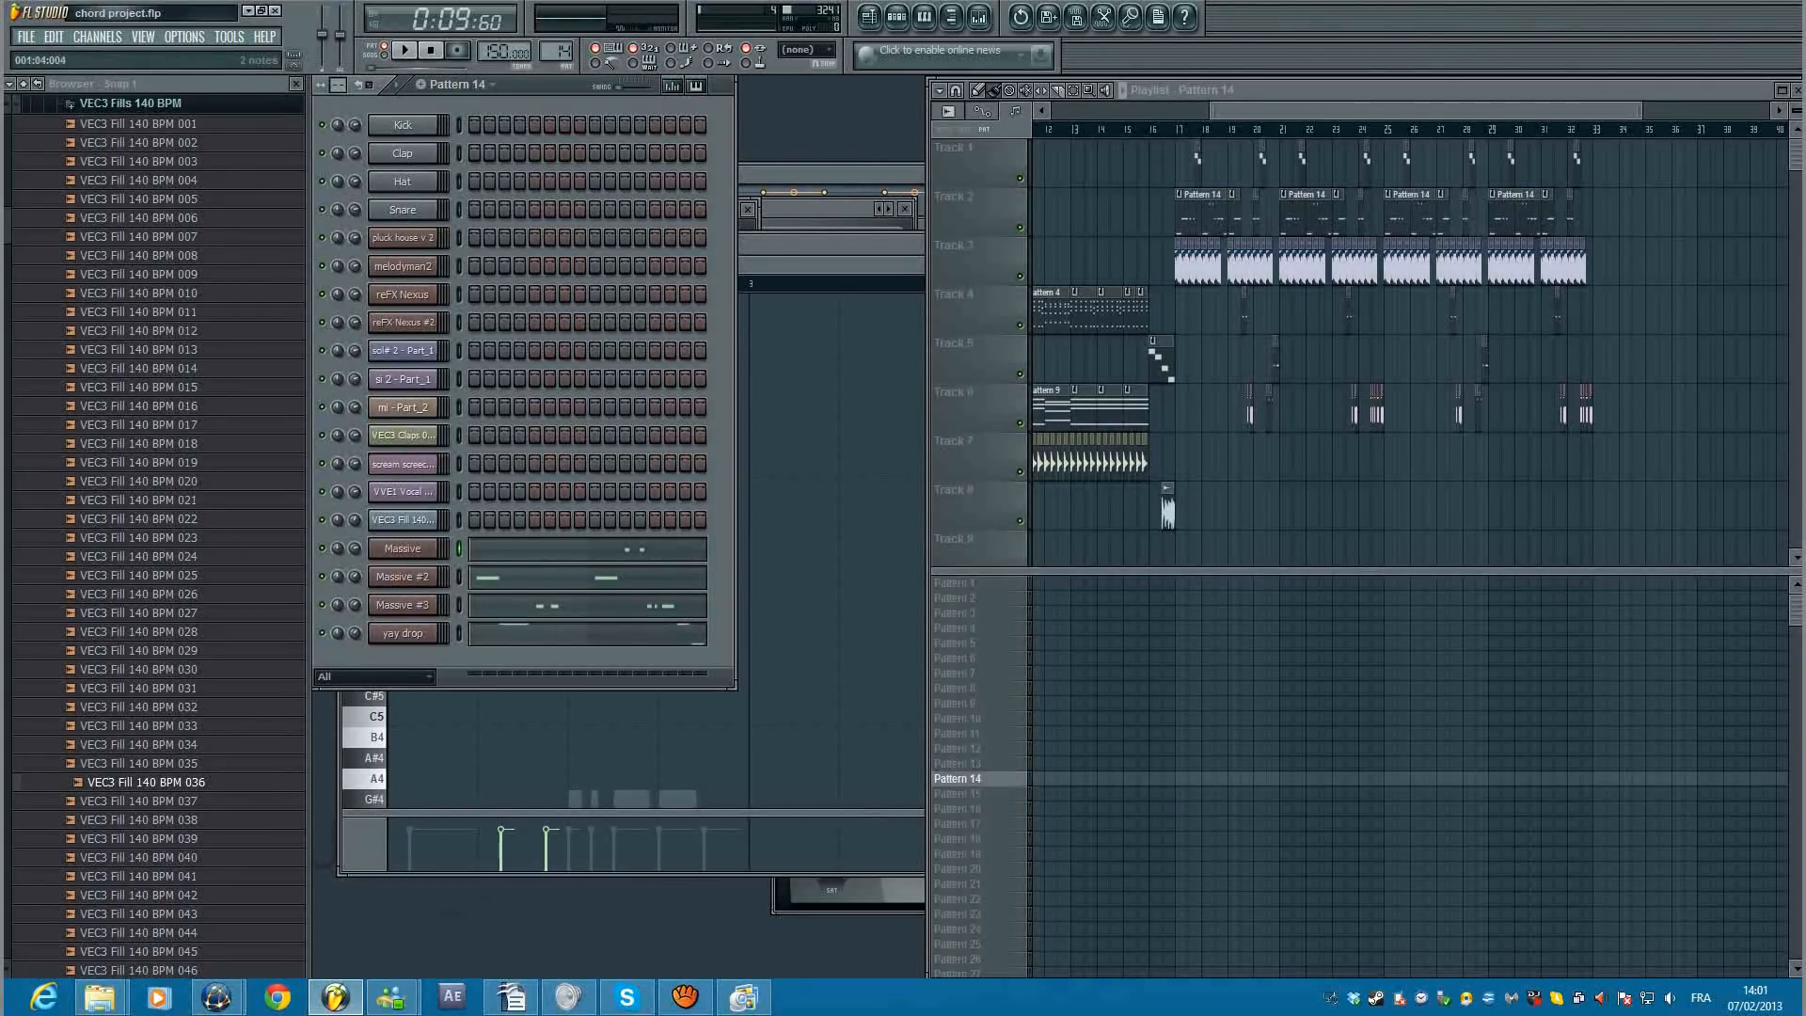
key(F5)
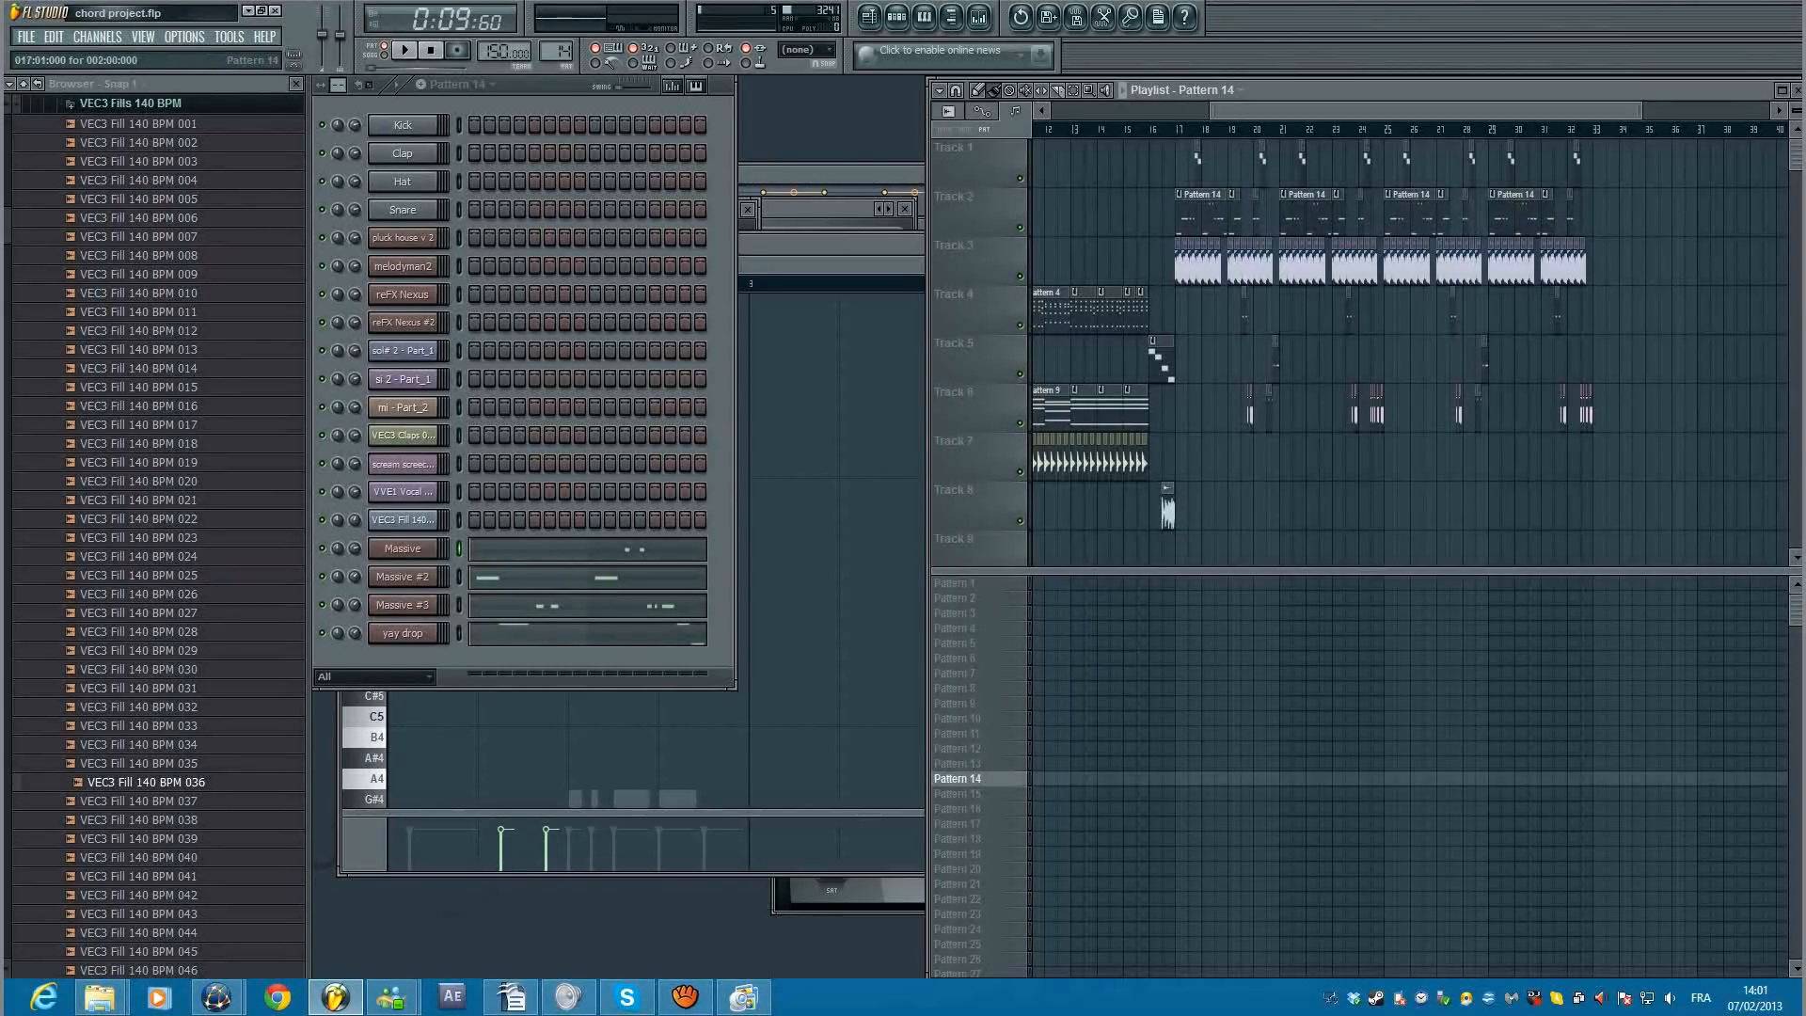
scroll(1202, 217, up, 5)
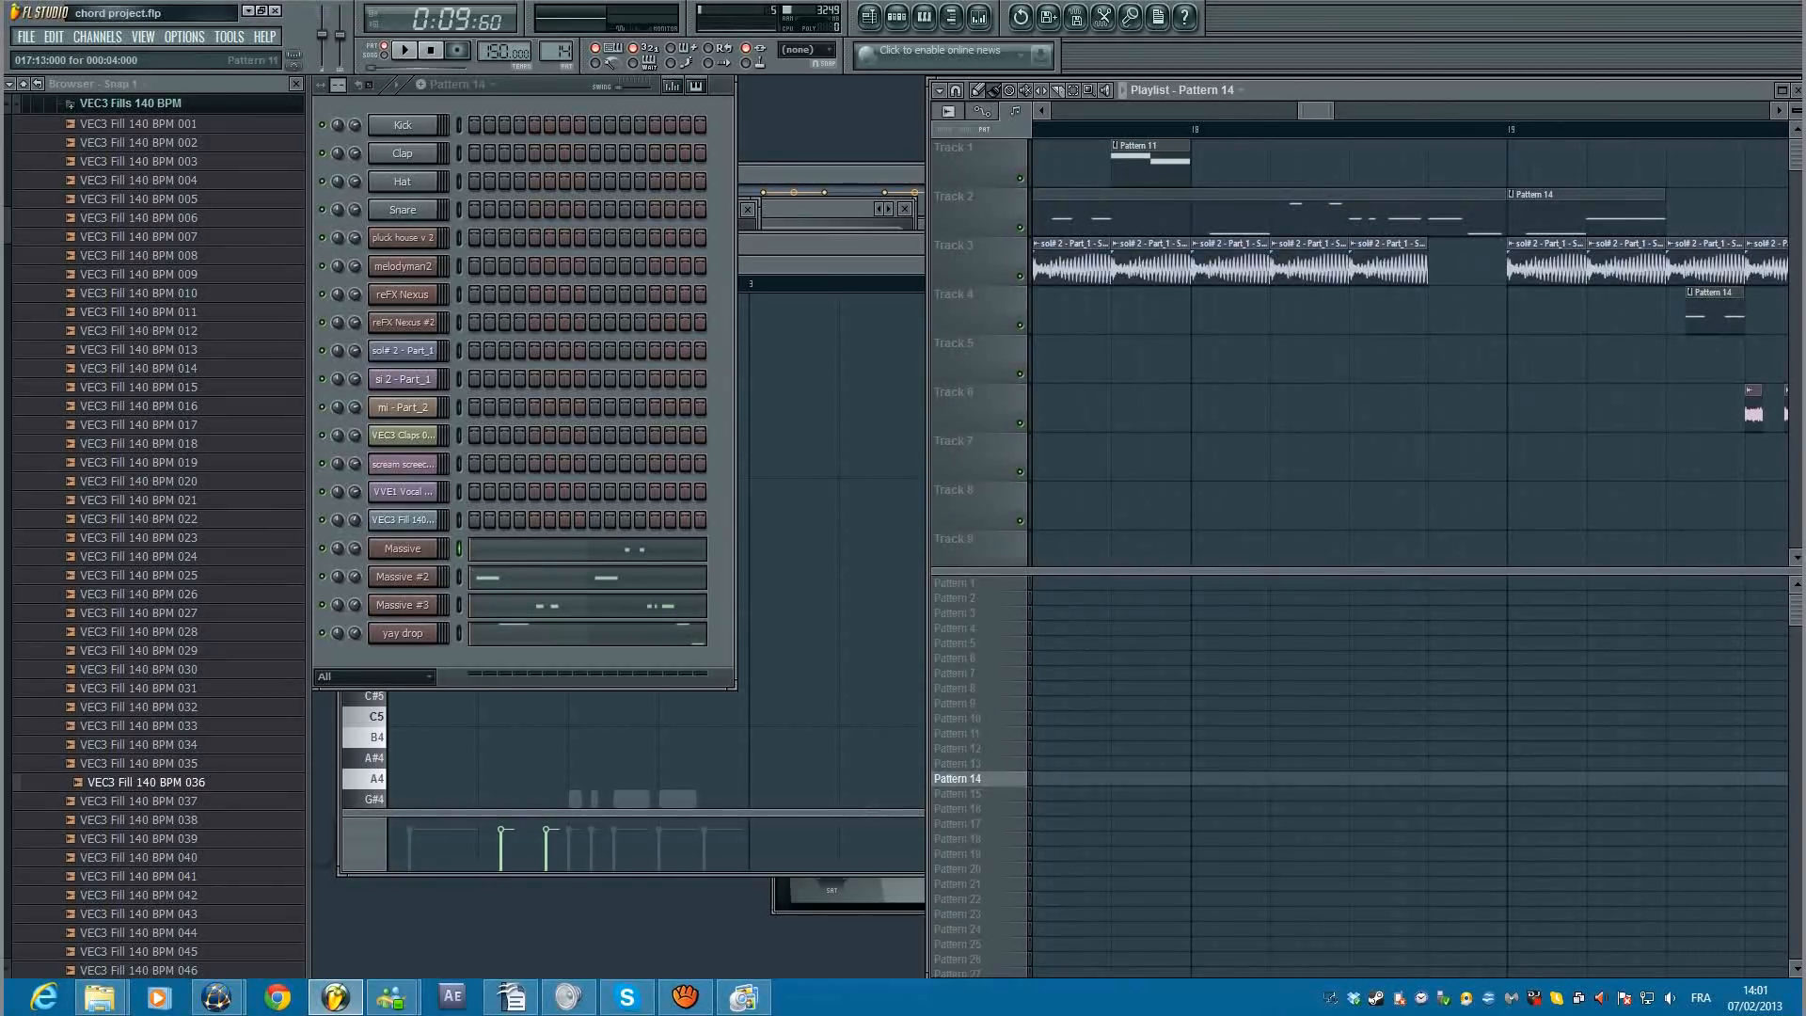
scroll(1378, 264, down, 2)
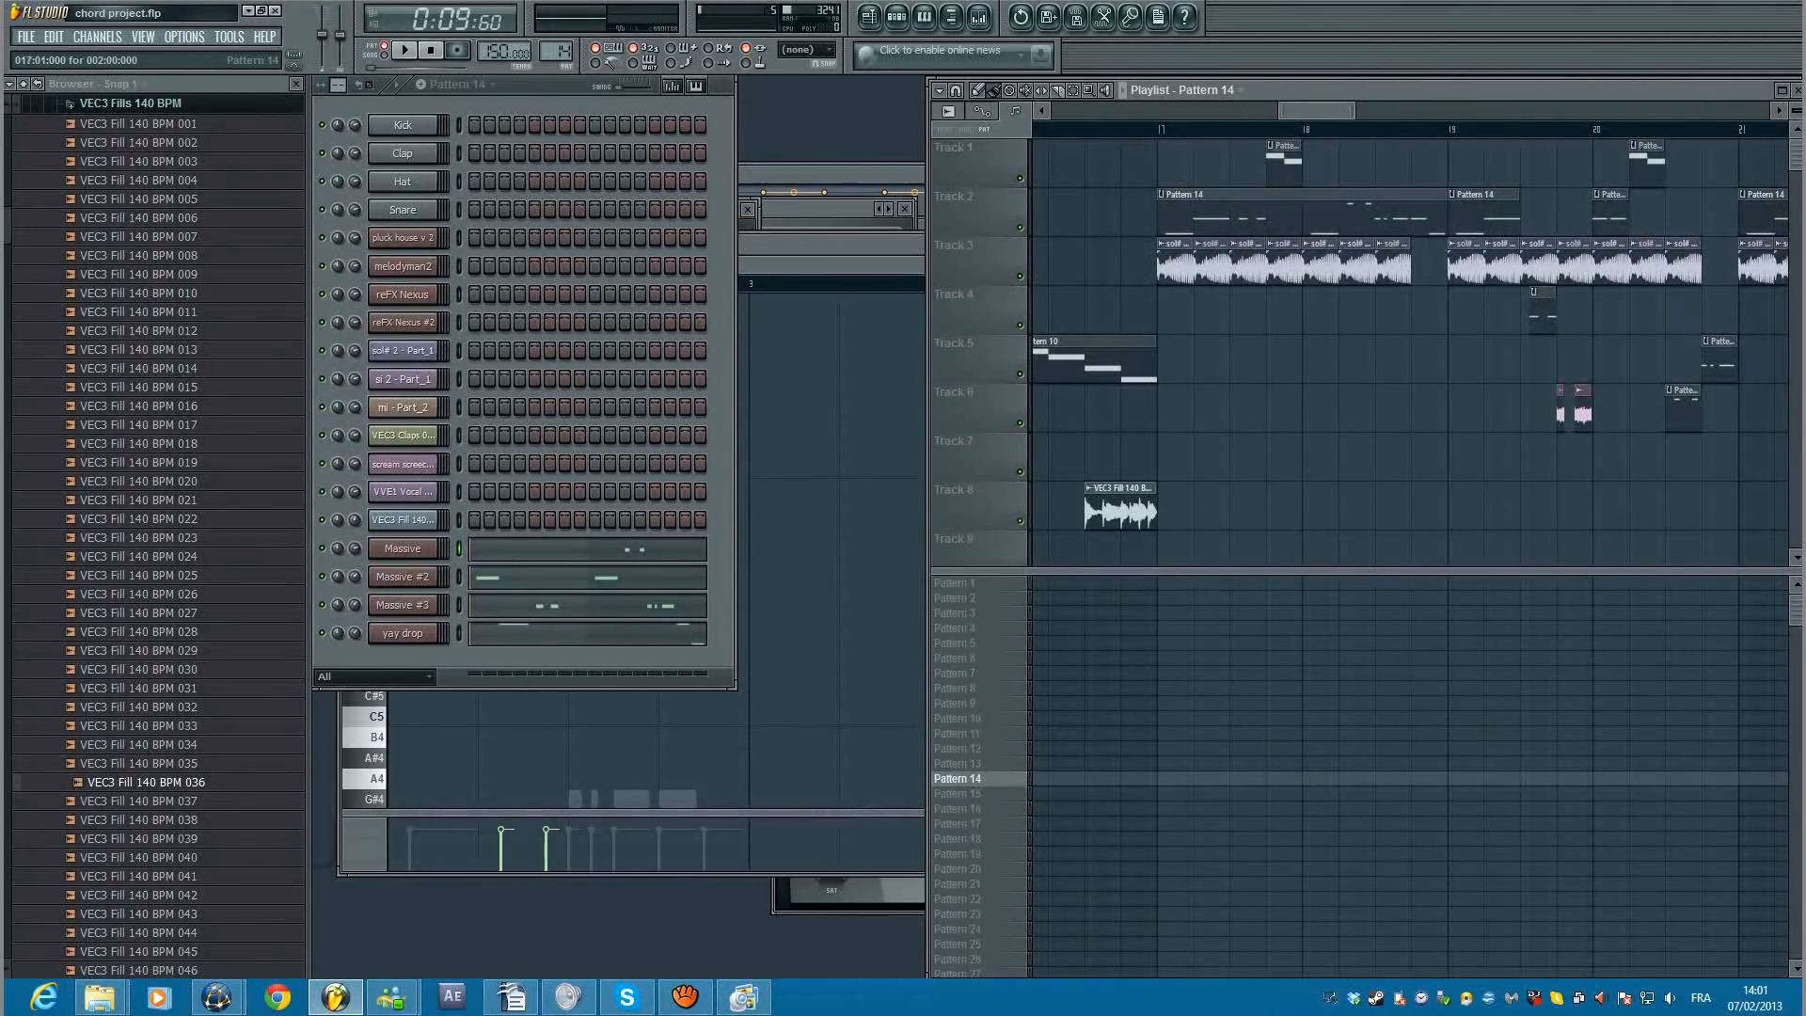
scroll(1769, 395, up, 3)
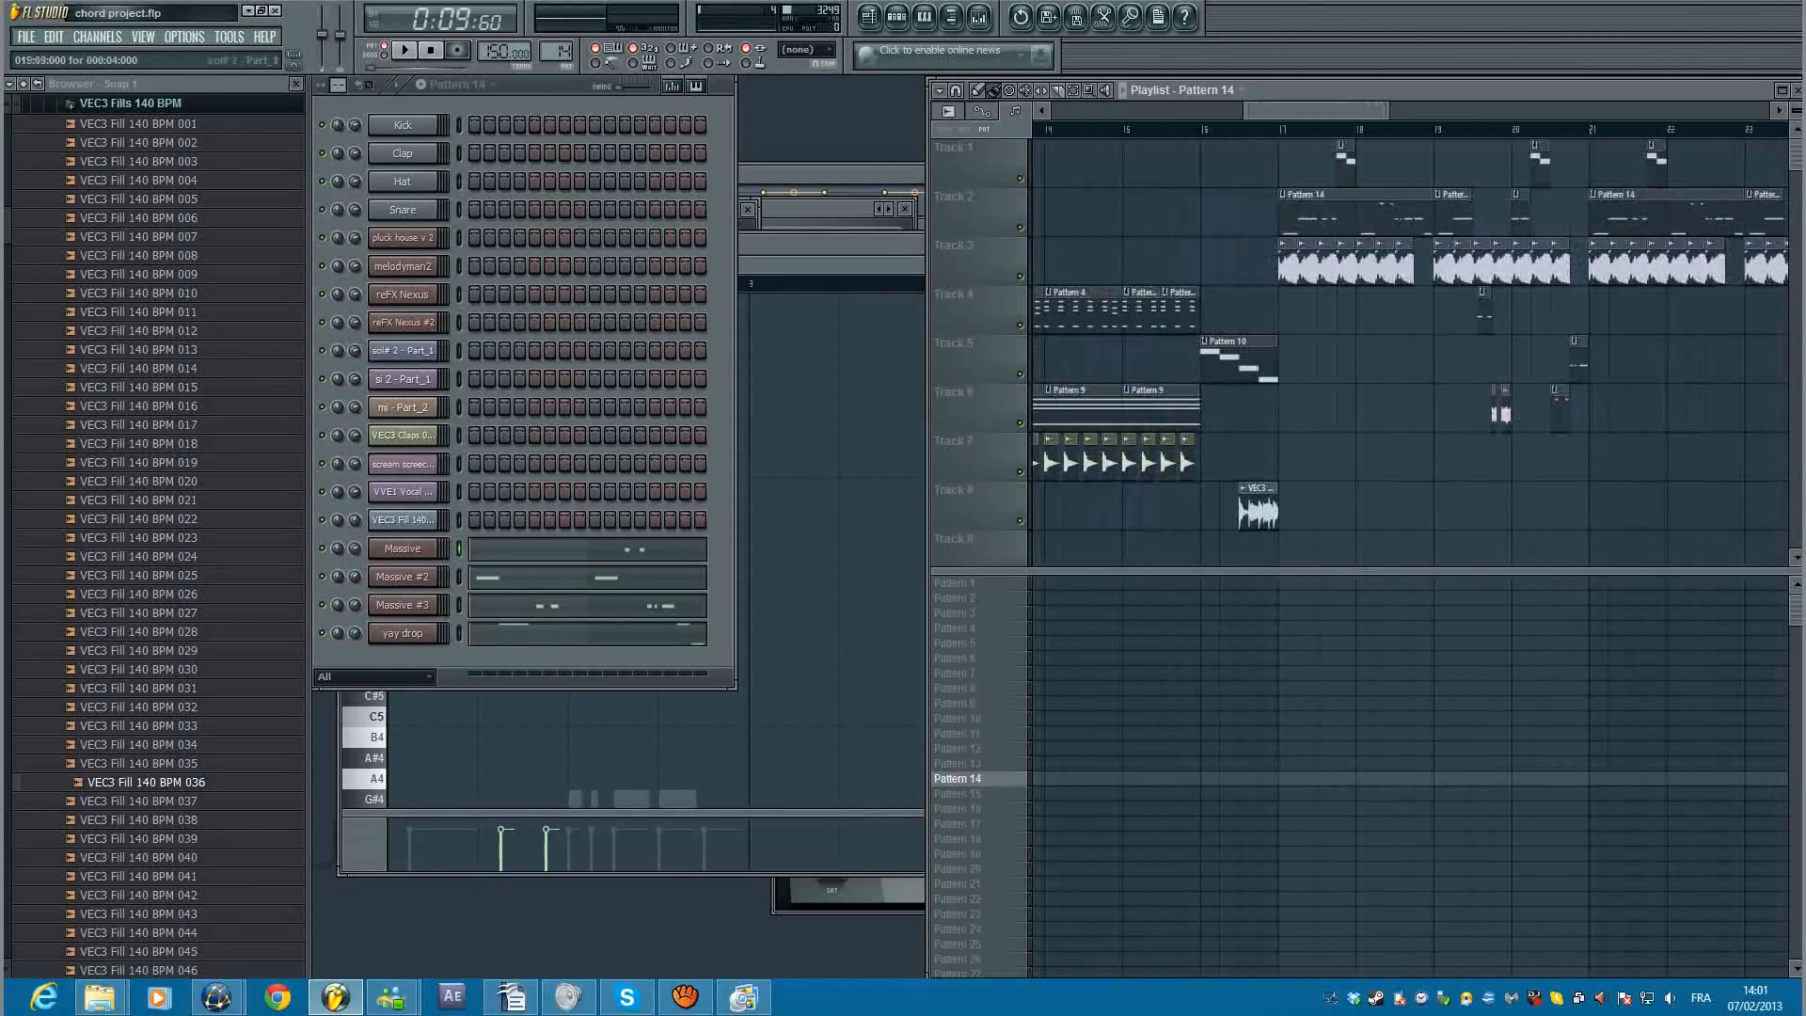
scroll(1411, 353, down, 6)
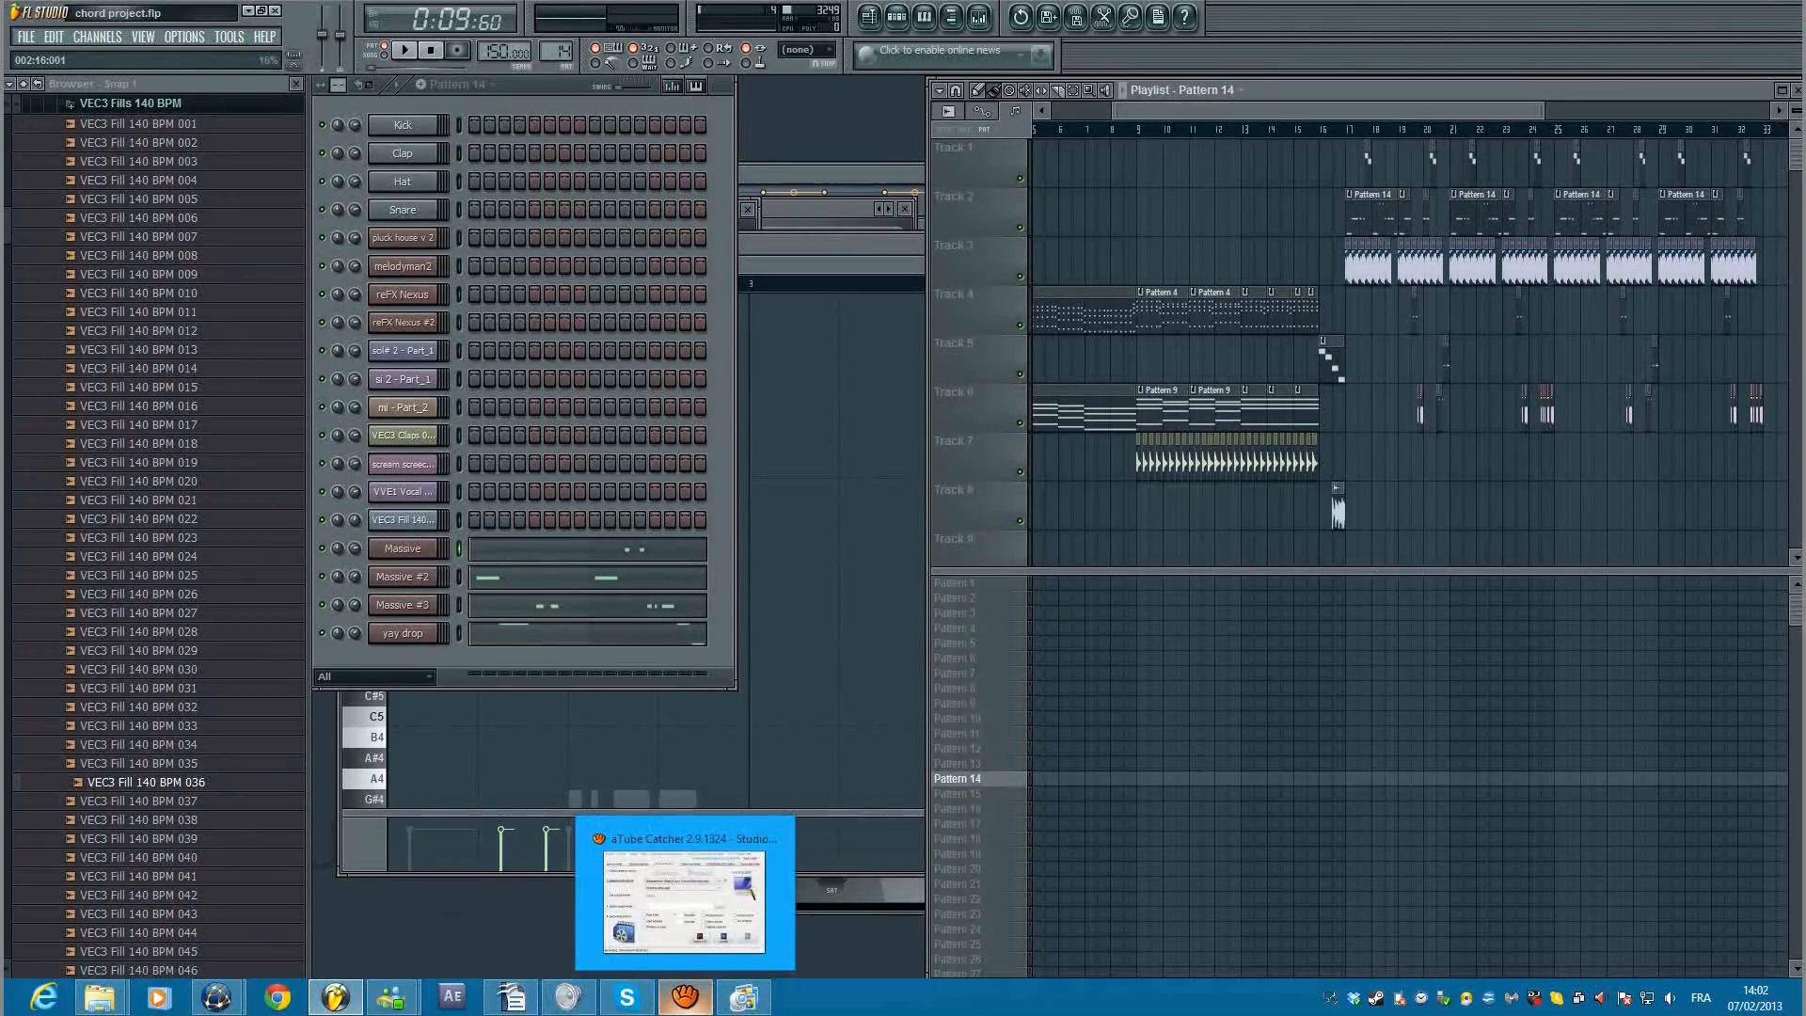
Step: Switch to ManyCam, change its audio source from the microphone, and return to FL Studio
click(744, 996)
click(51, 285)
click(51, 311)
click(749, 195)
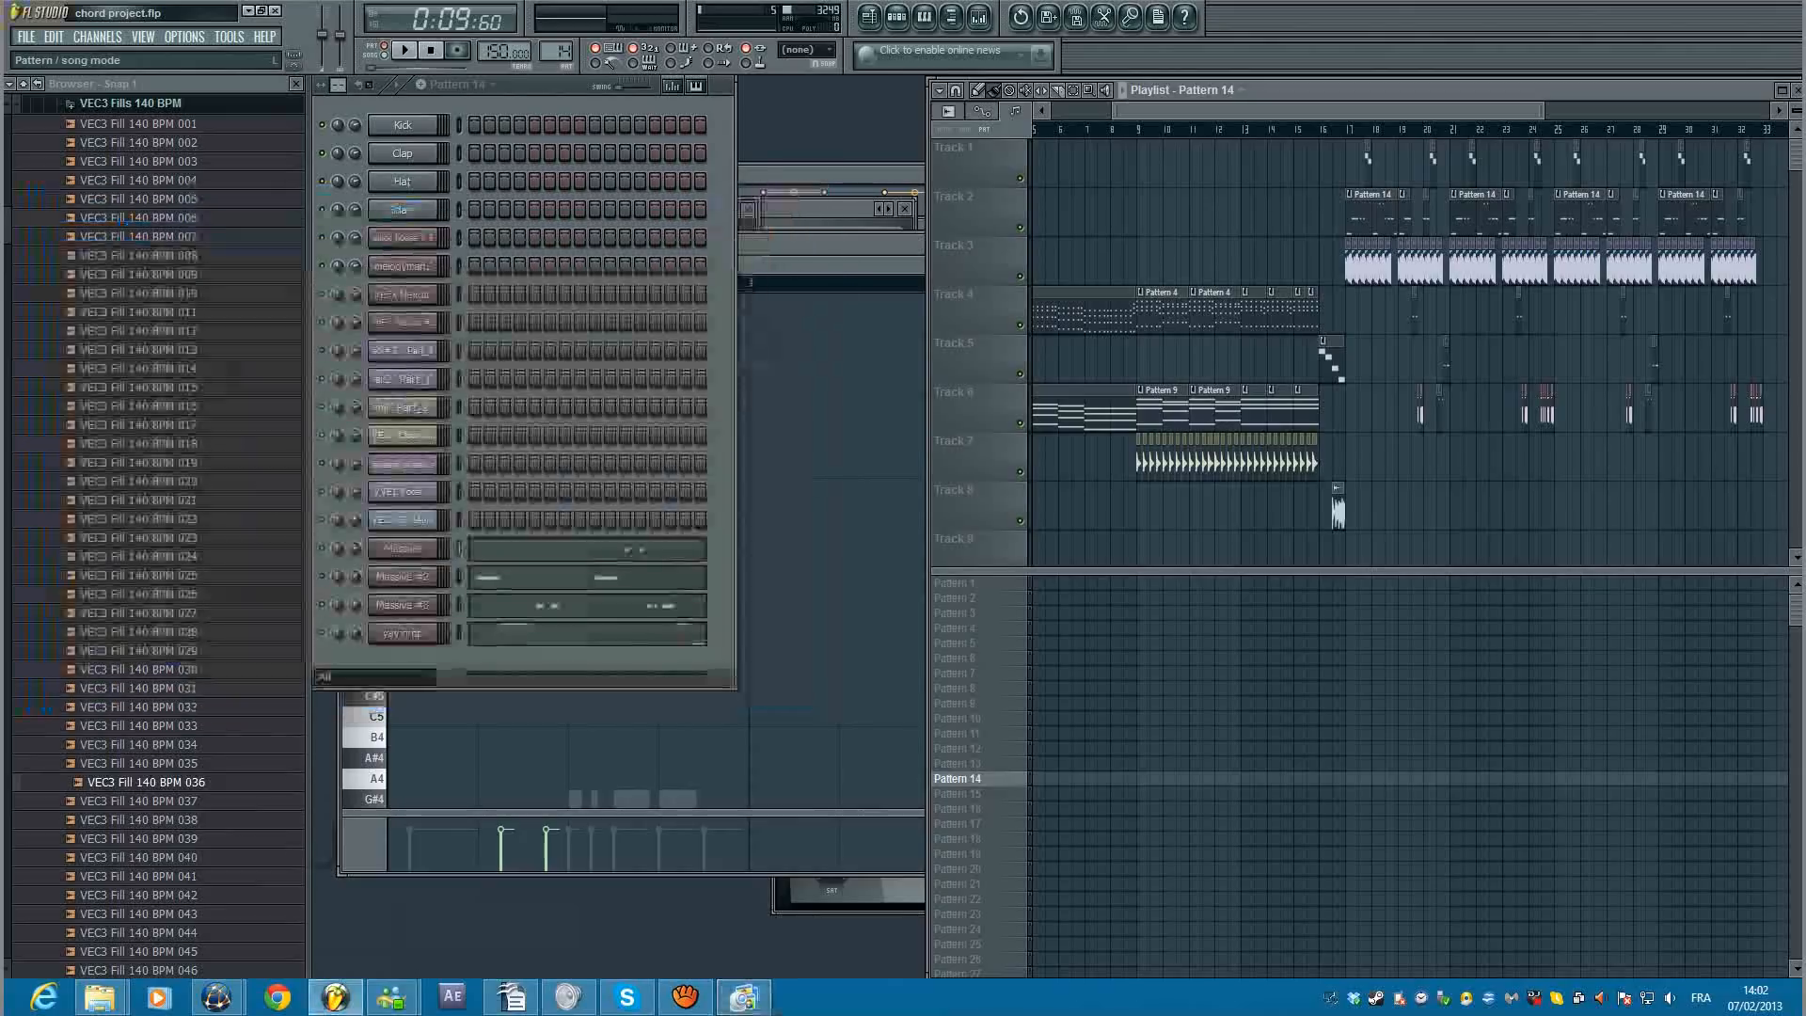
Step: Audition the Massive #2, Massive #3 and yay drop sounds, and open the scream screech 2 sample from its clip at bar 19
click(367, 717)
click(459, 577)
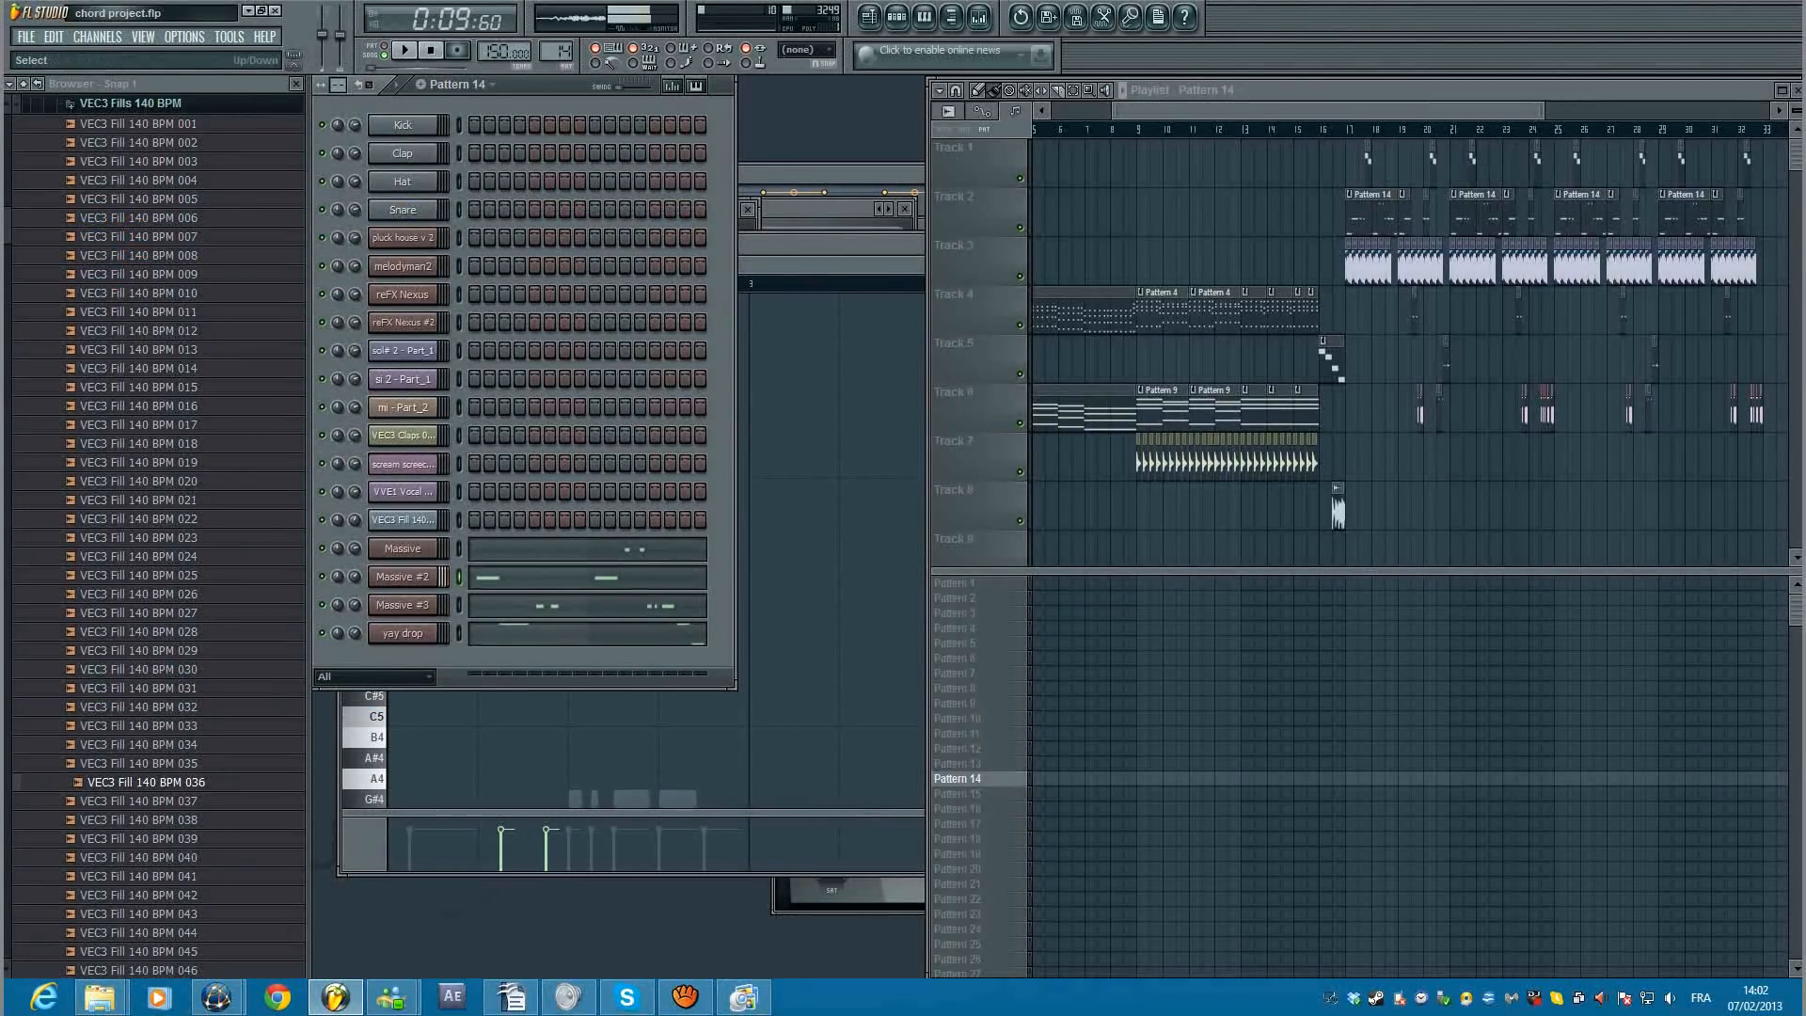
key(z)
click(459, 605)
key(q)
click(459, 633)
key(z)
double_click(1421, 411)
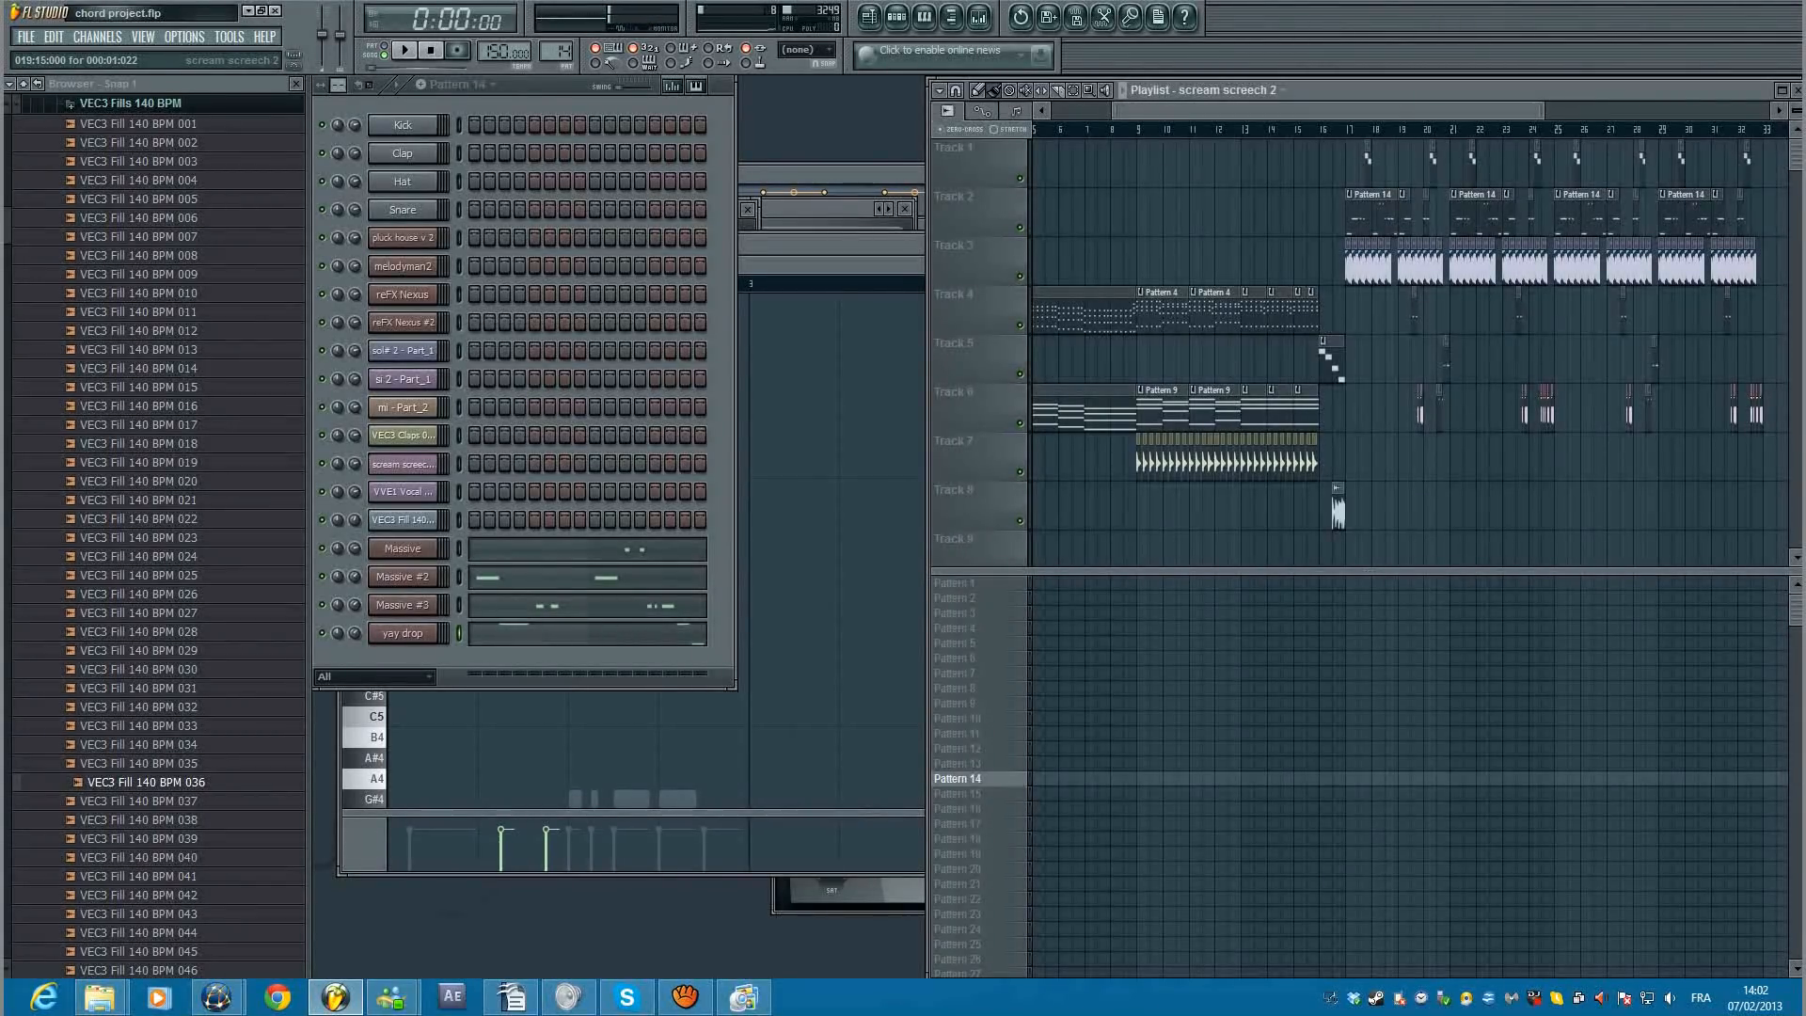
key(q)
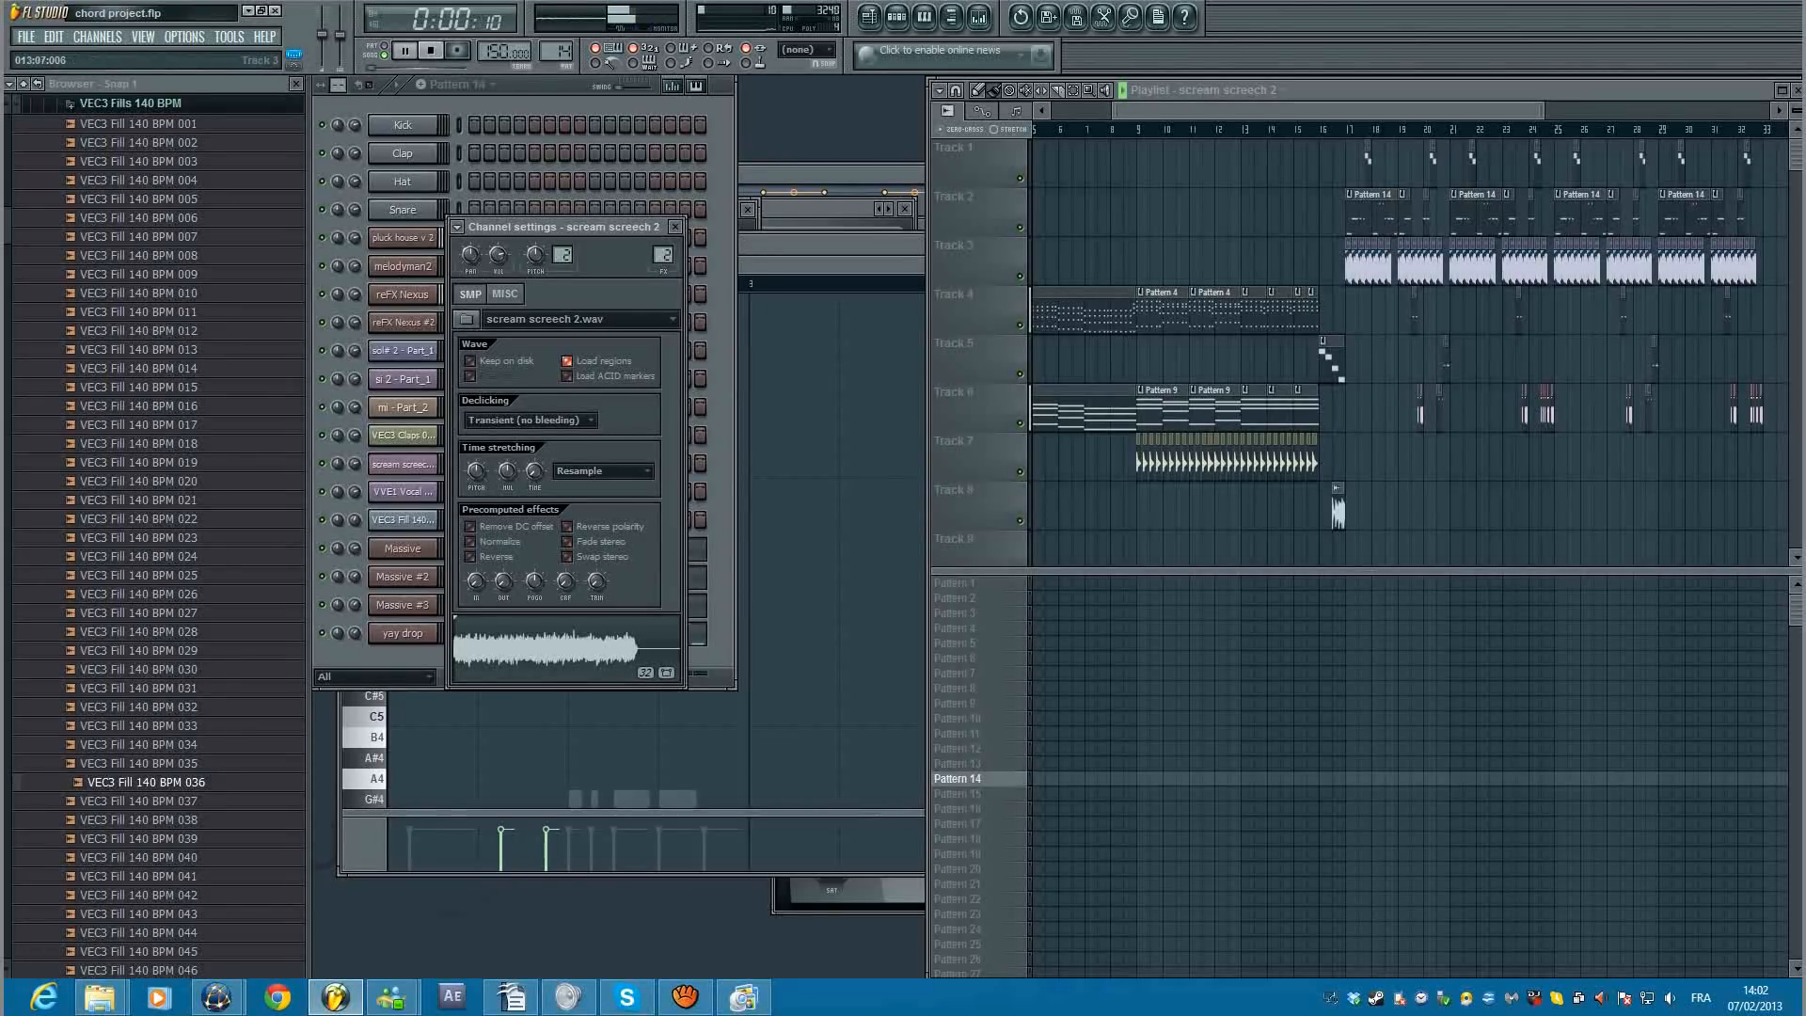
Step: Set the song position to bar 17 and delete the drop's clips on Tracks 1, 2, 4, 5 and 6
click(1345, 129)
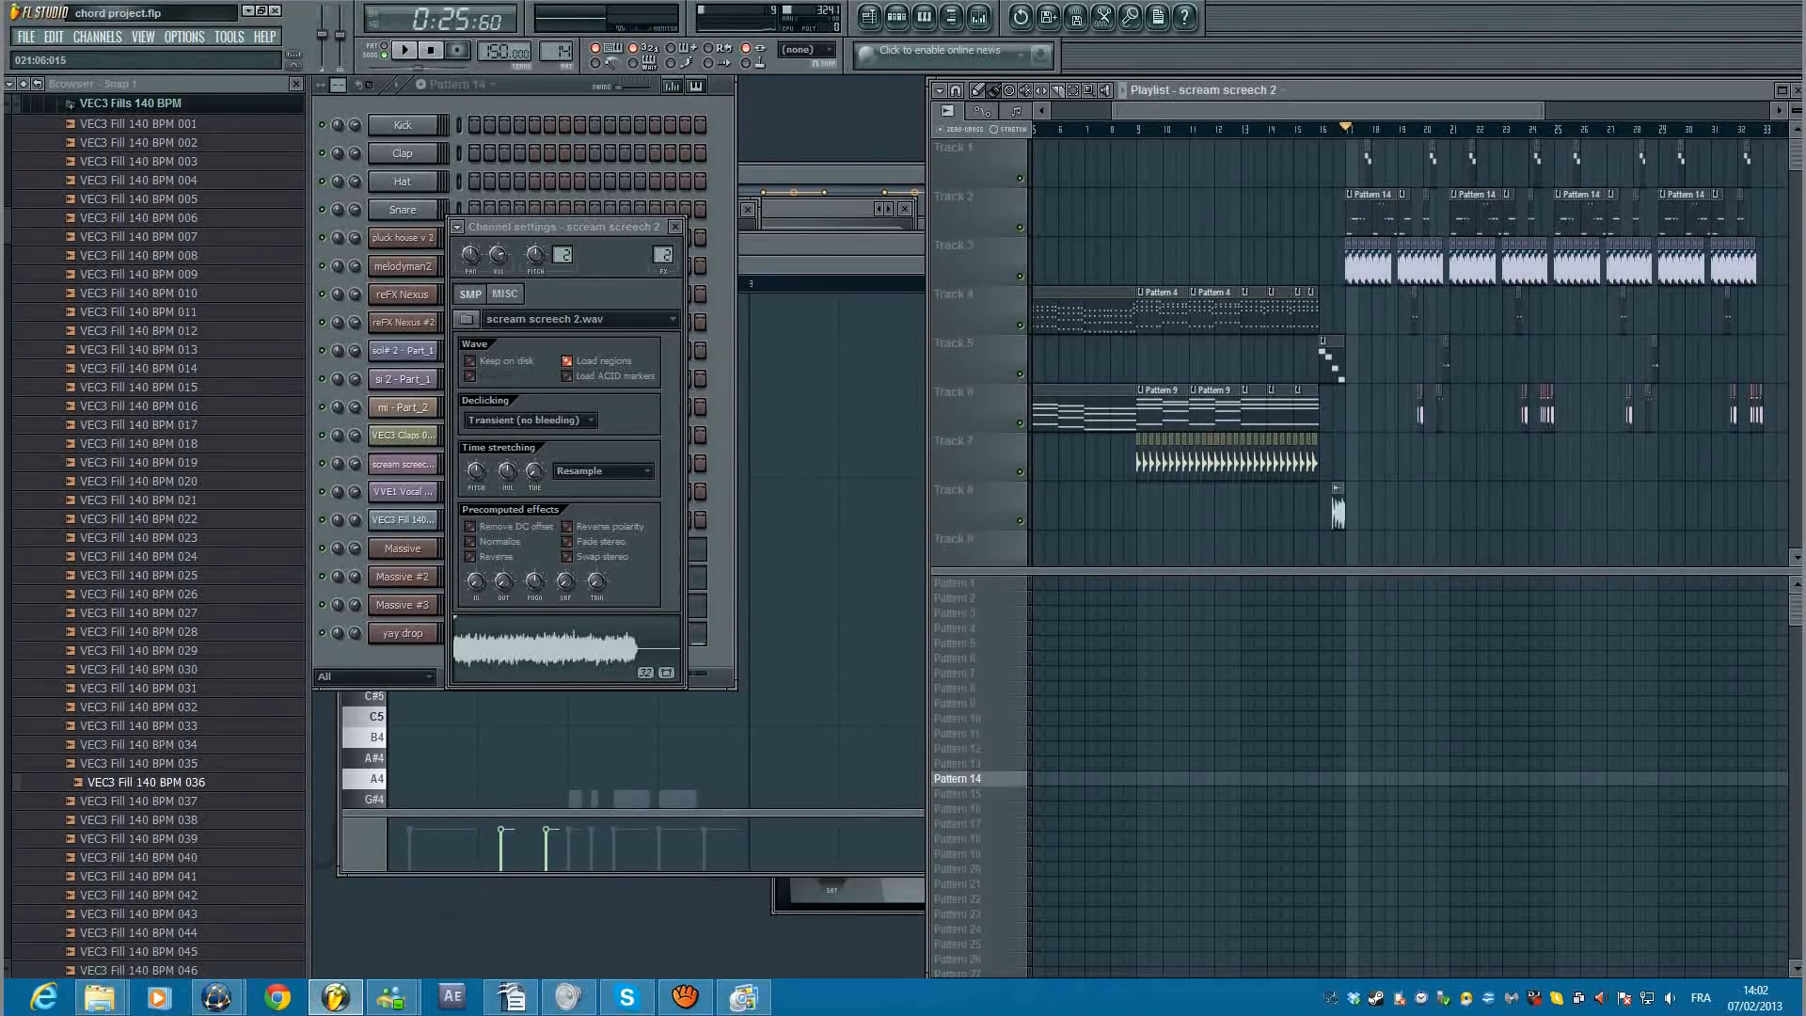
drag(1462, 110, 1561, 110)
drag(1607, 237, 1149, 141)
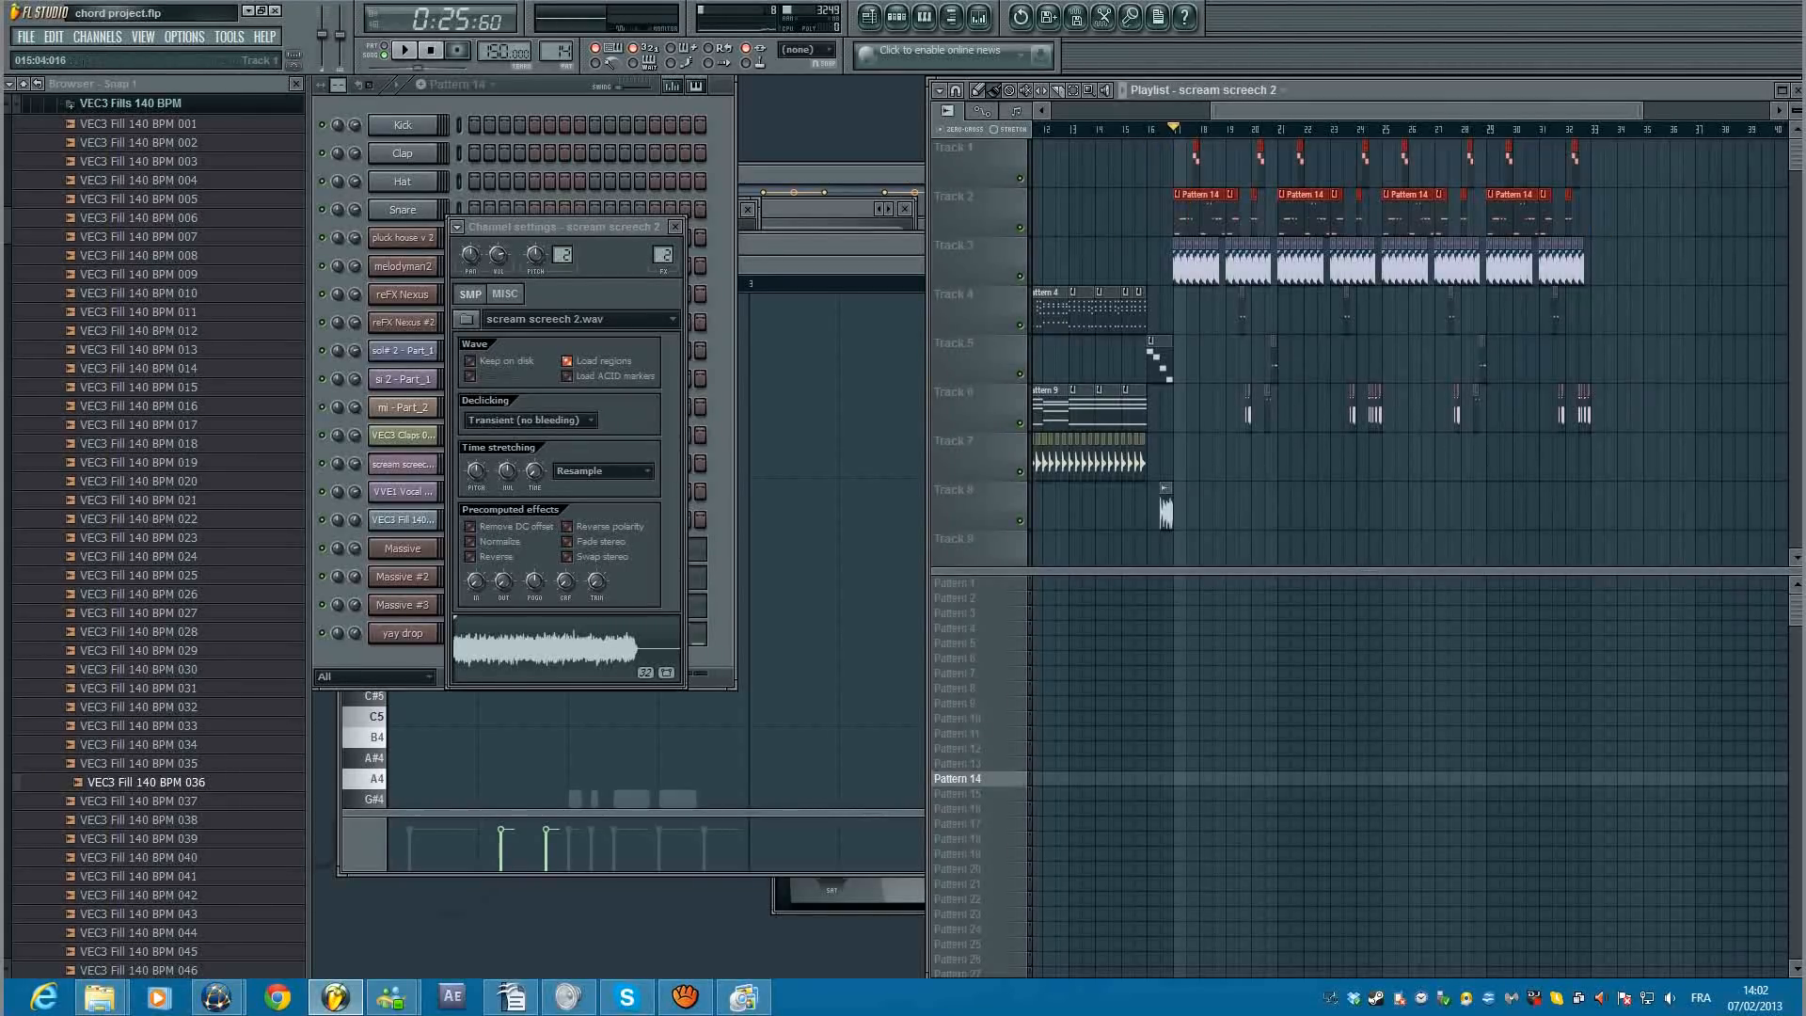
key(Delete)
drag(1669, 480, 1226, 287)
key(Delete)
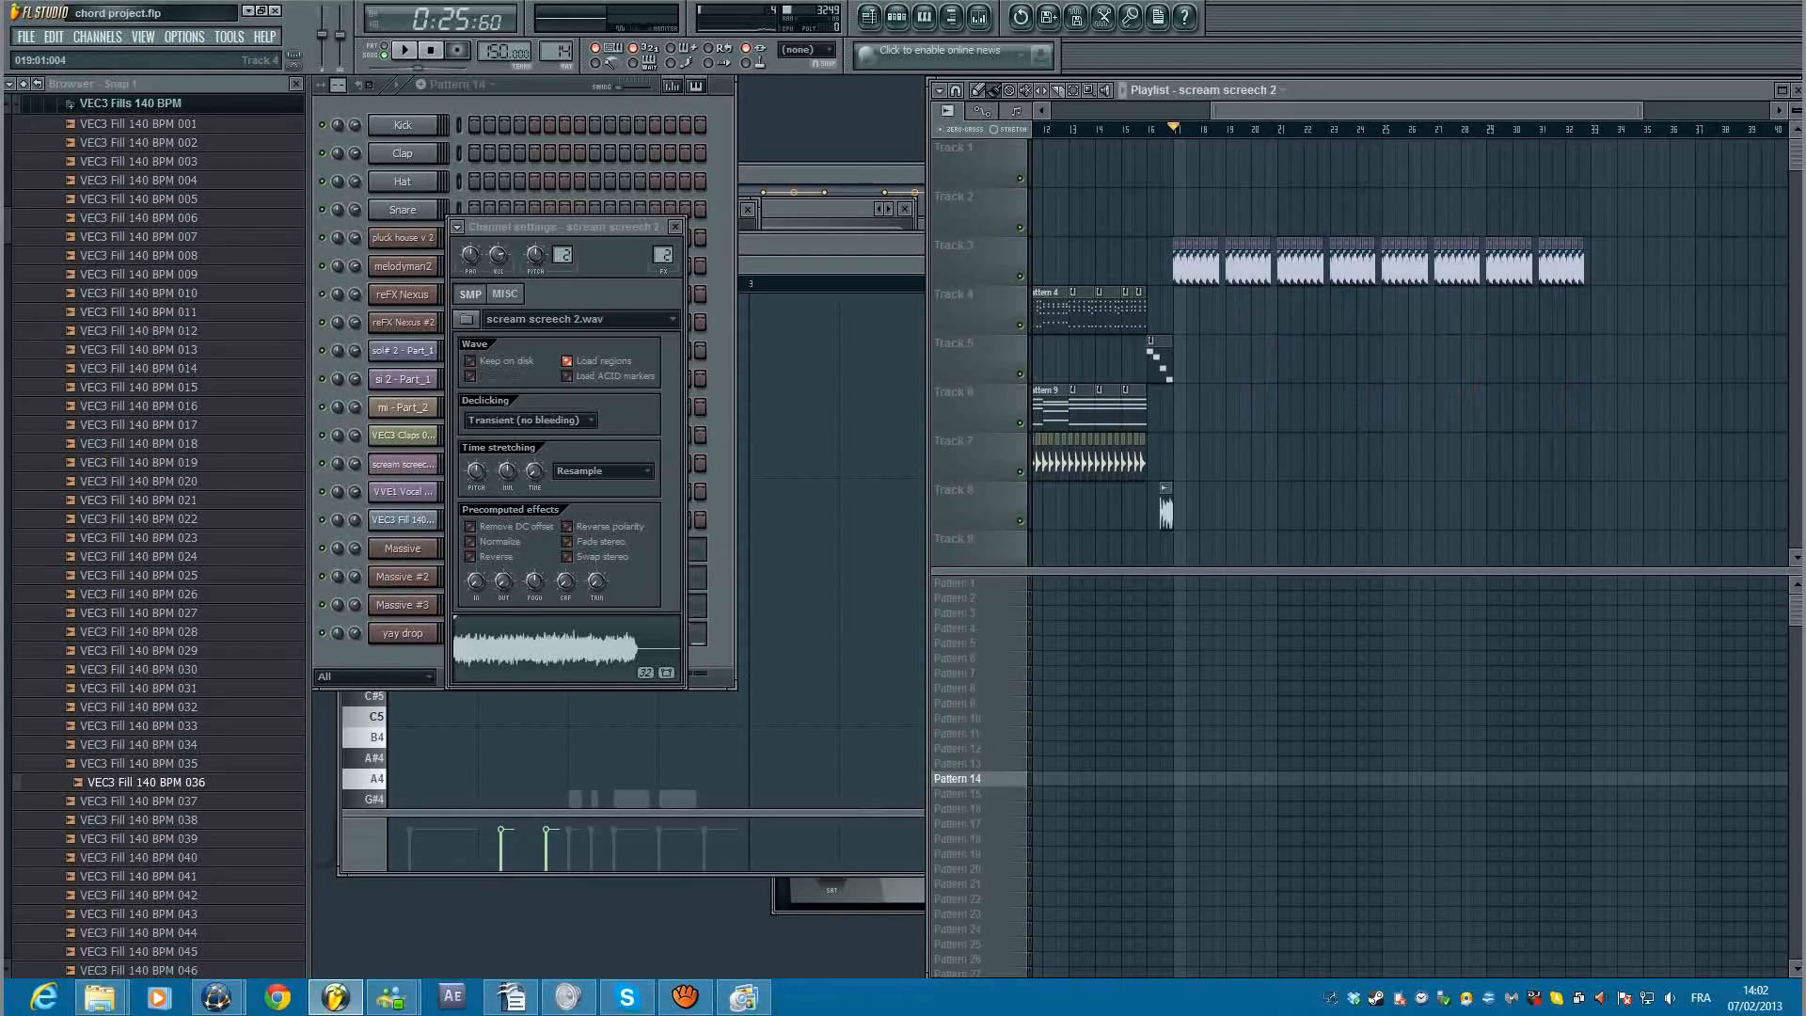
Step: Select the empty Pattern 15, place it on Track 2 at bar 17, and set the song position to bar 16
key(KP_Add)
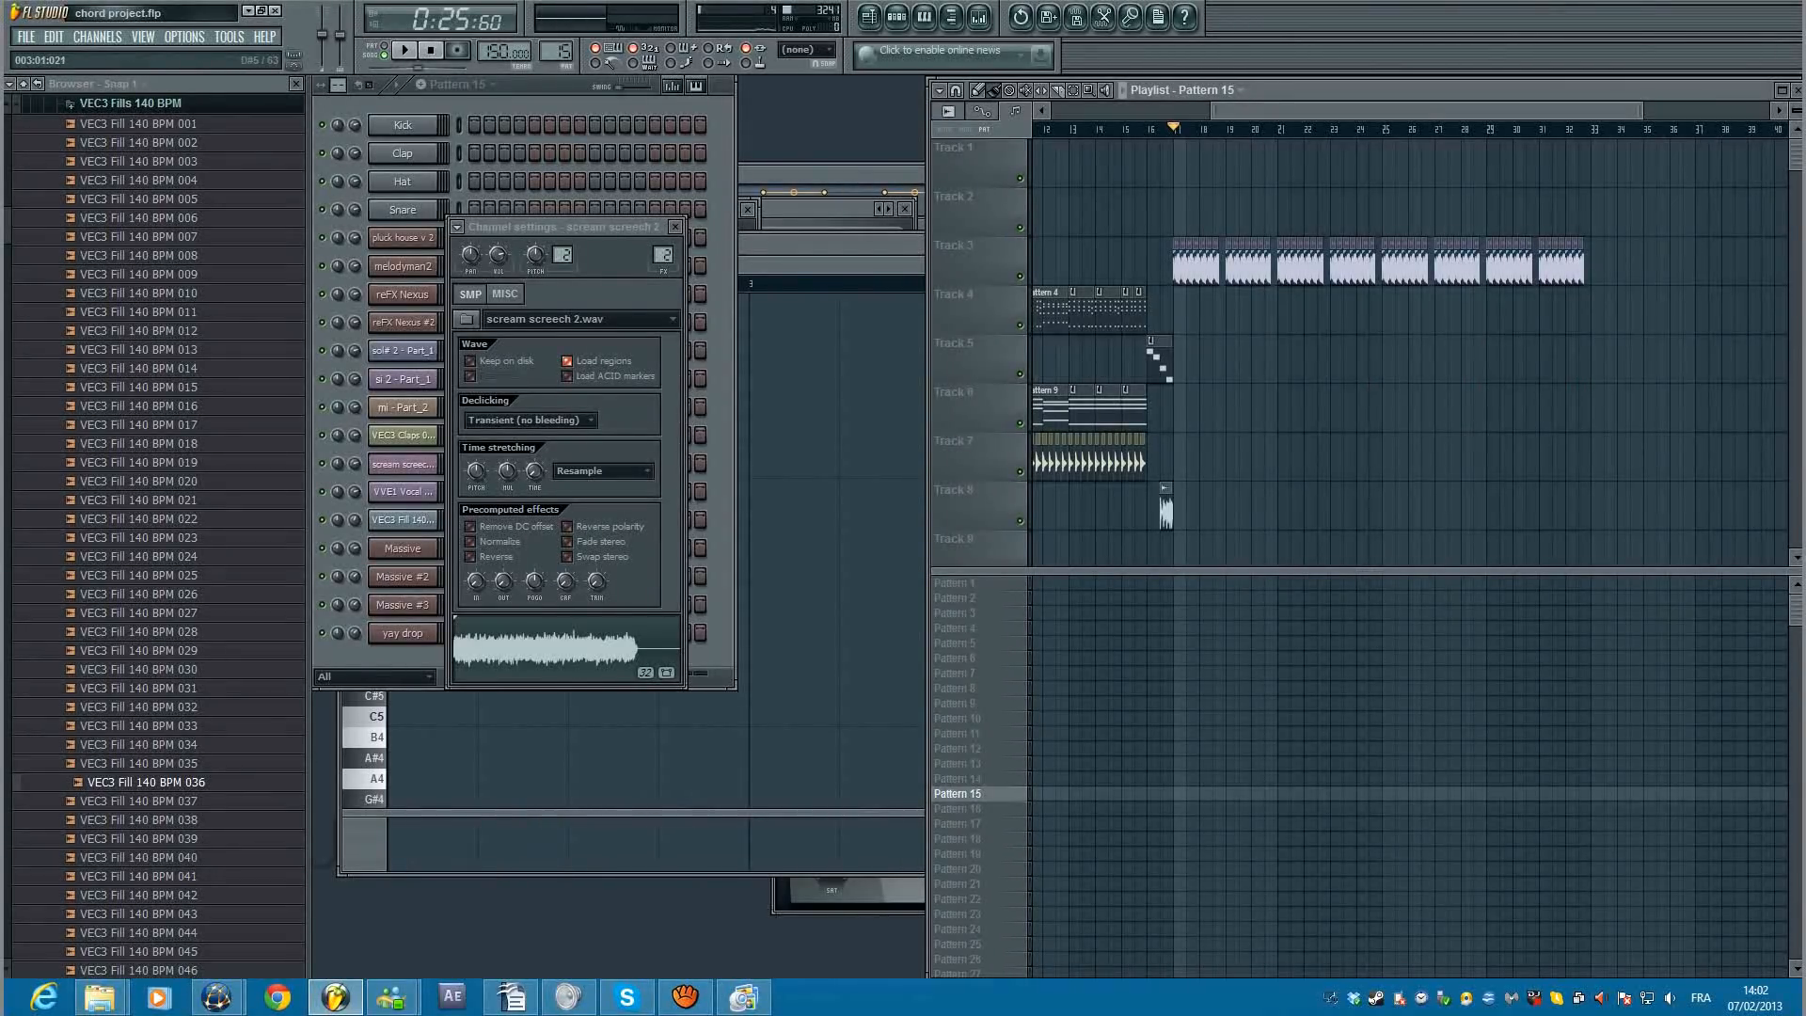
key(F6)
click(1184, 195)
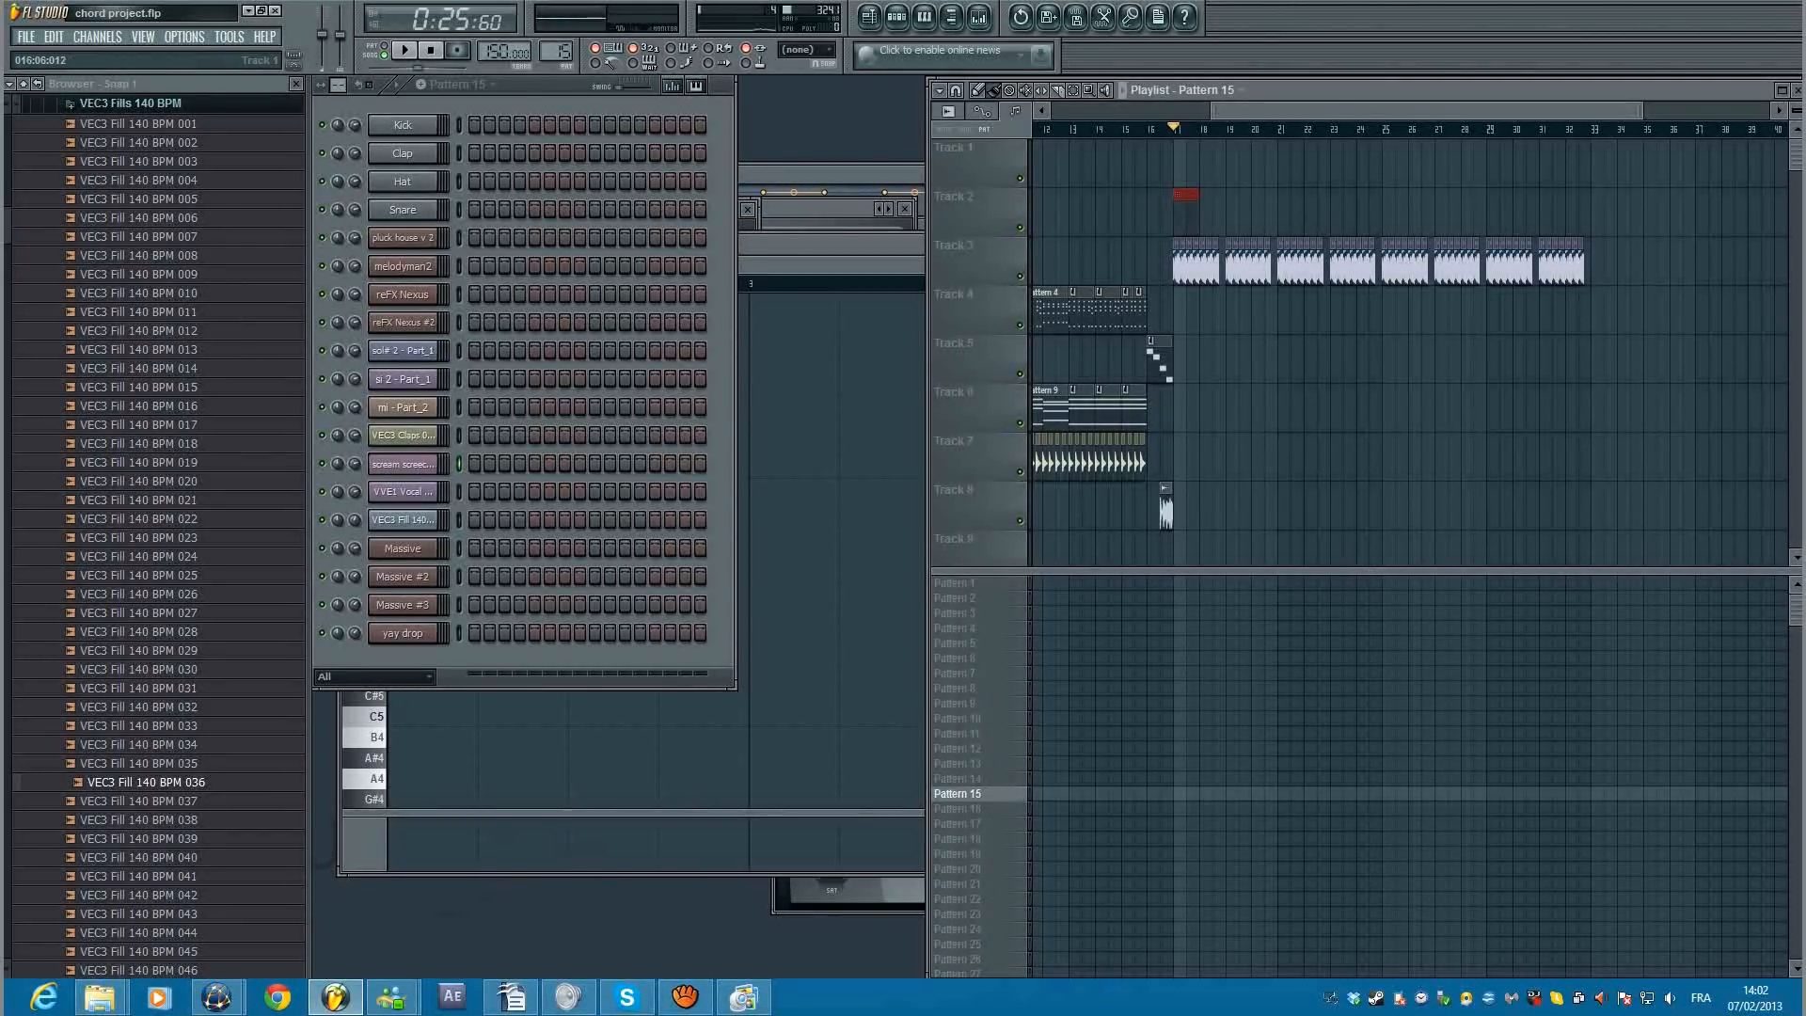
click(1146, 128)
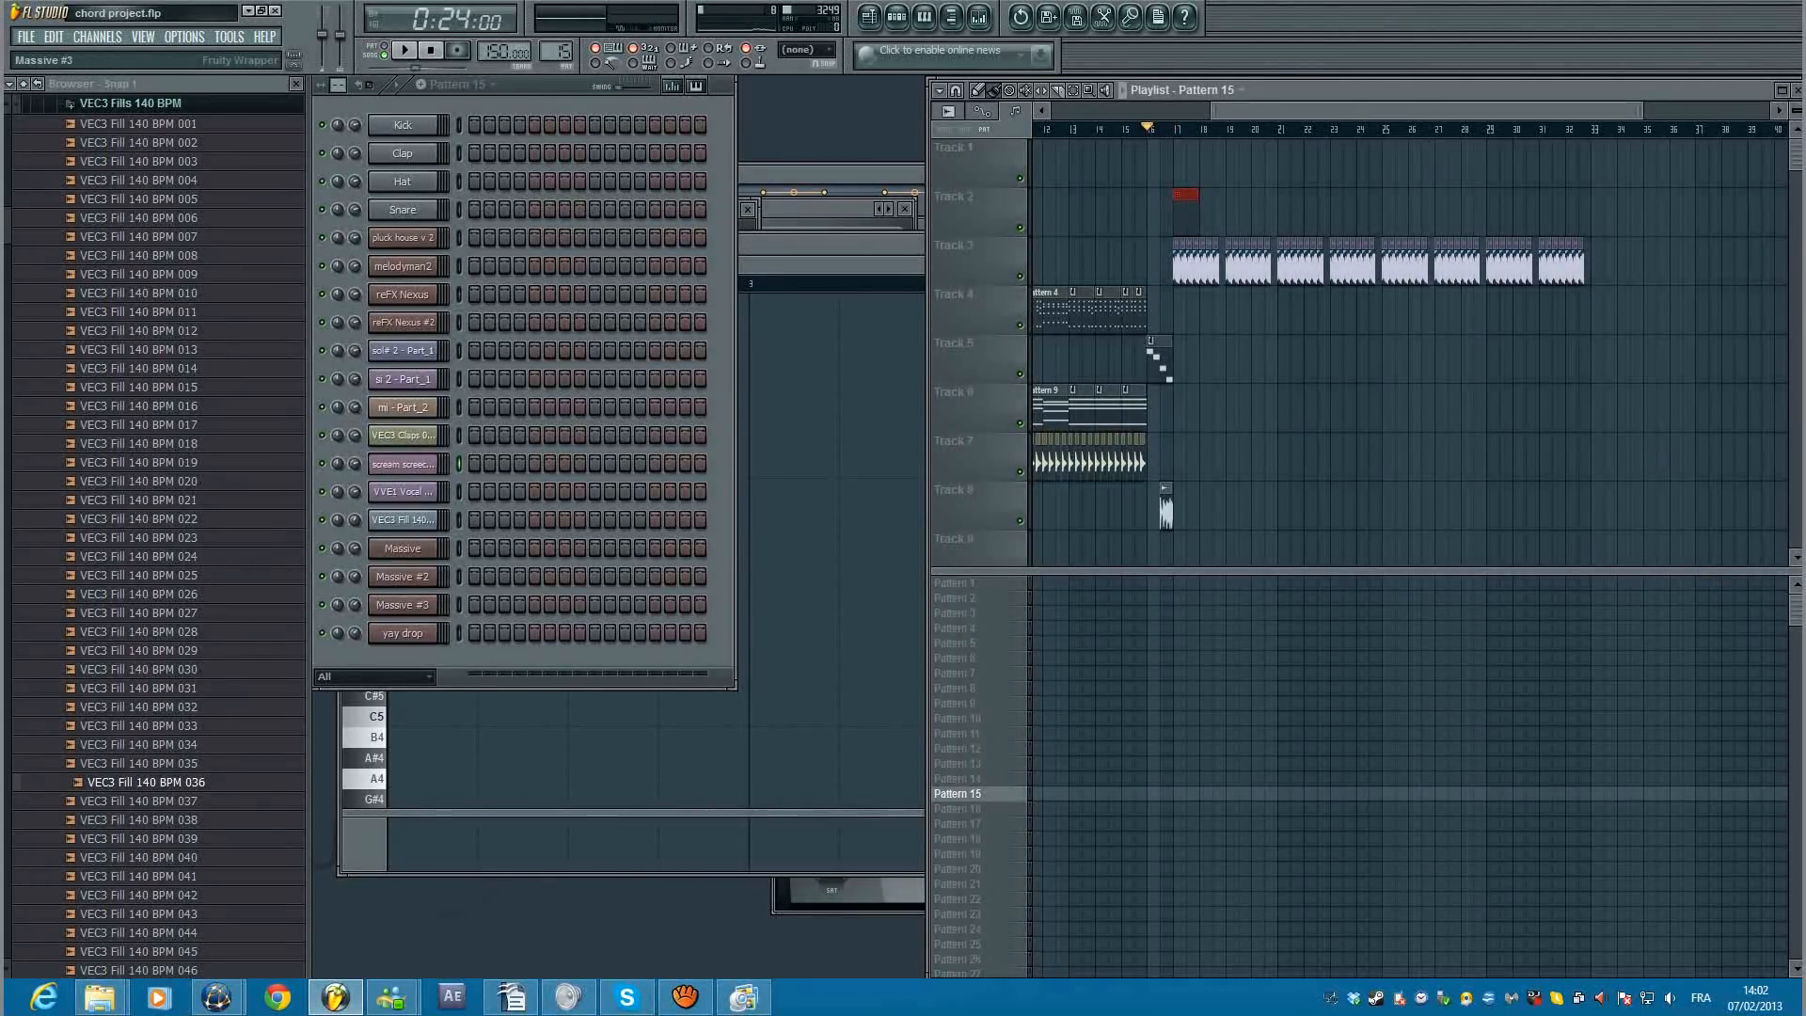
Step: Add two short consecutive G#4 notes at the start of bar 2 in the Massive #3 piano roll of Pattern 15
right_click(436, 601)
click(471, 604)
key(q)
key(z)
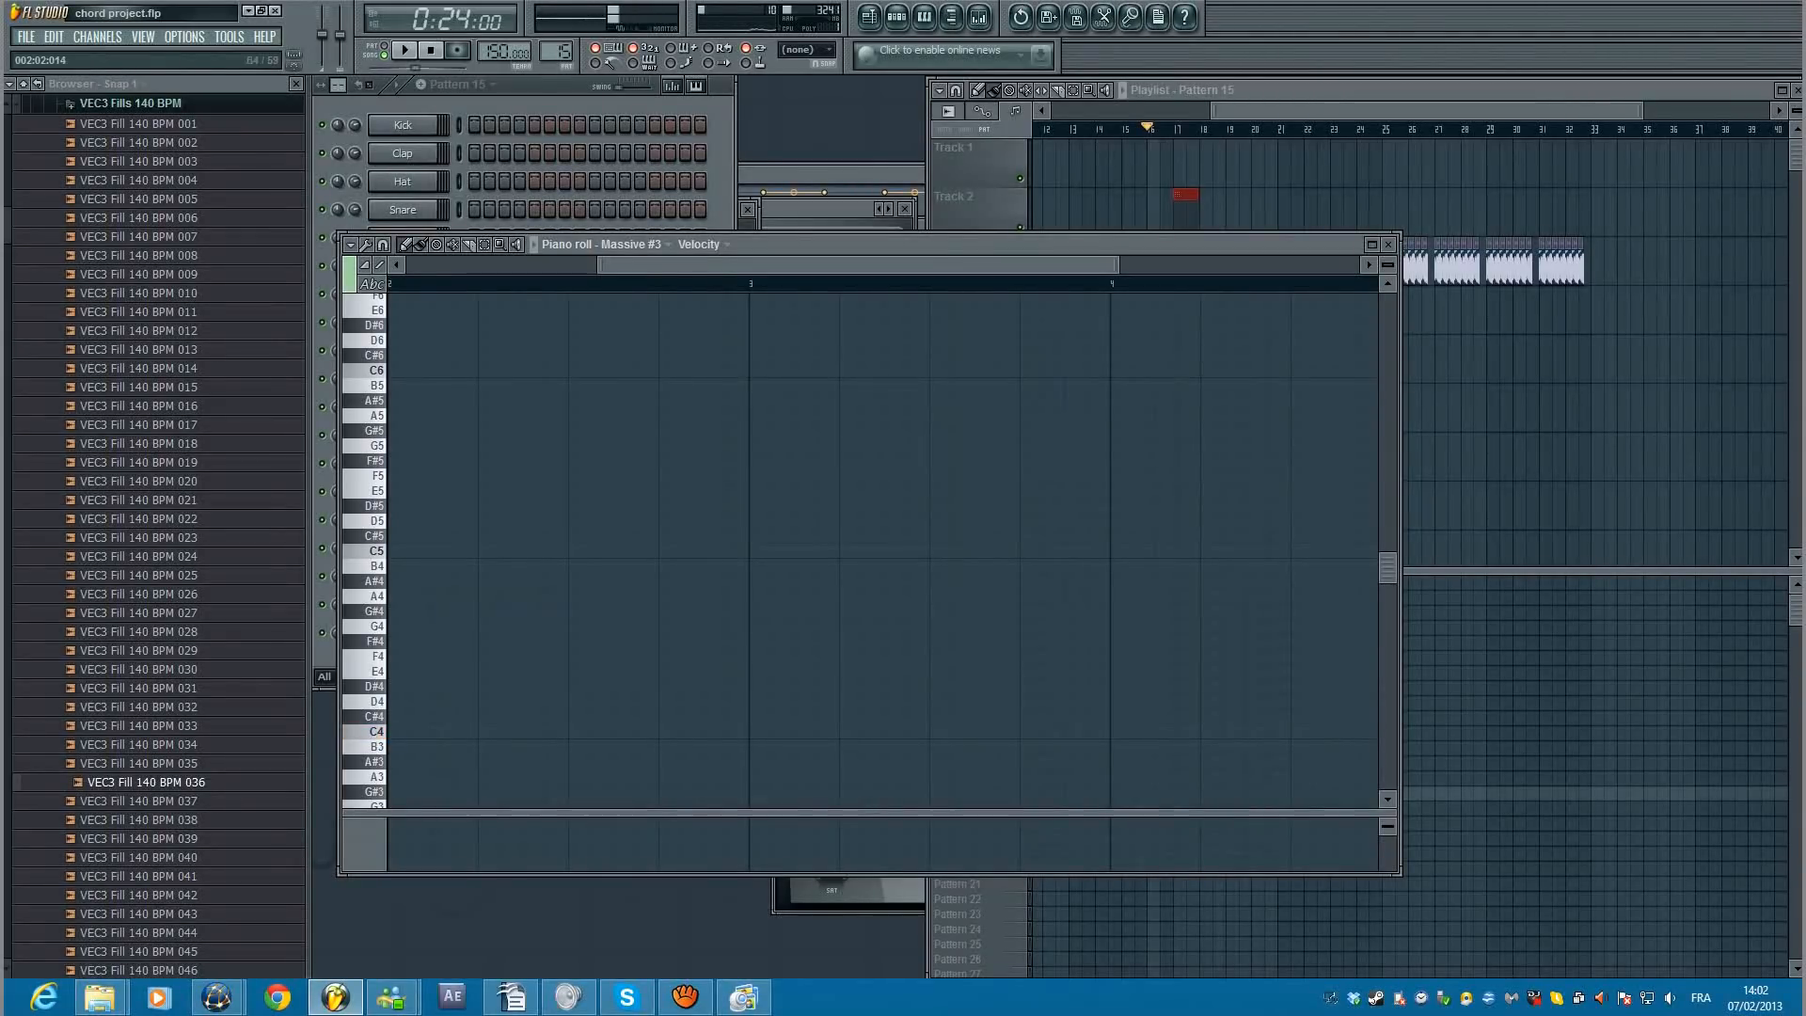
click(433, 610)
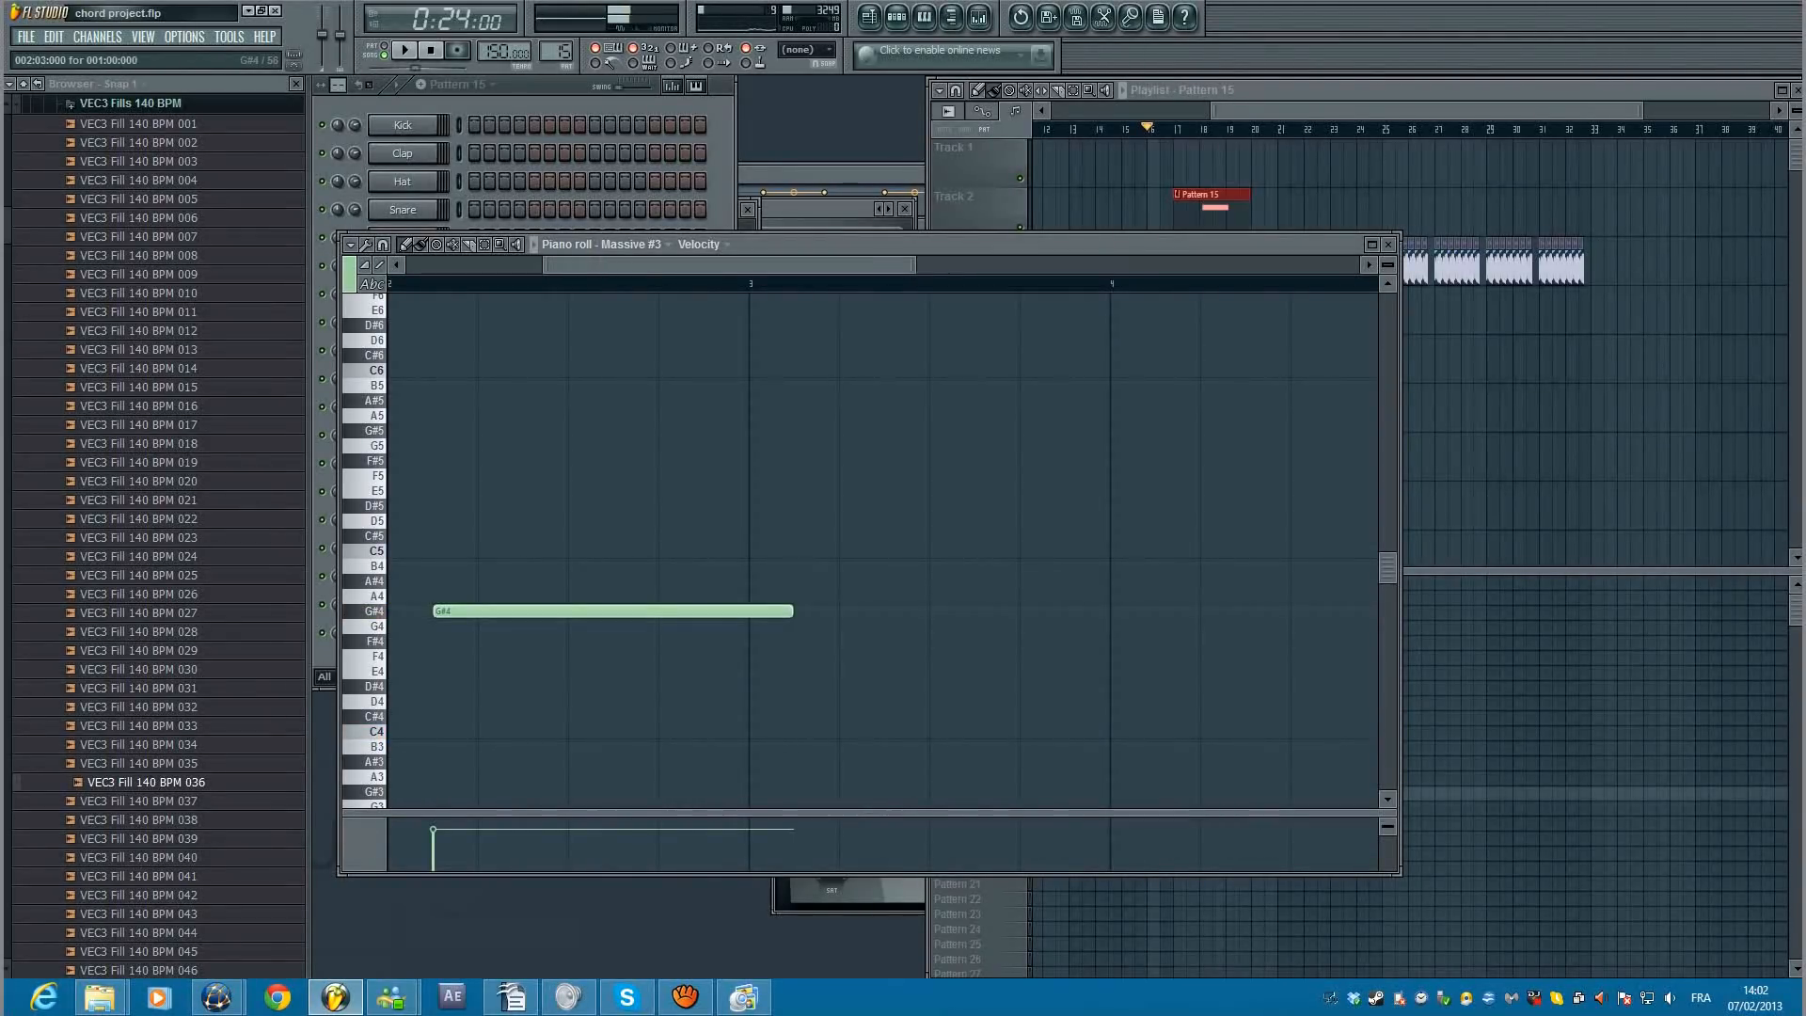
drag(792, 610, 455, 611)
click(467, 611)
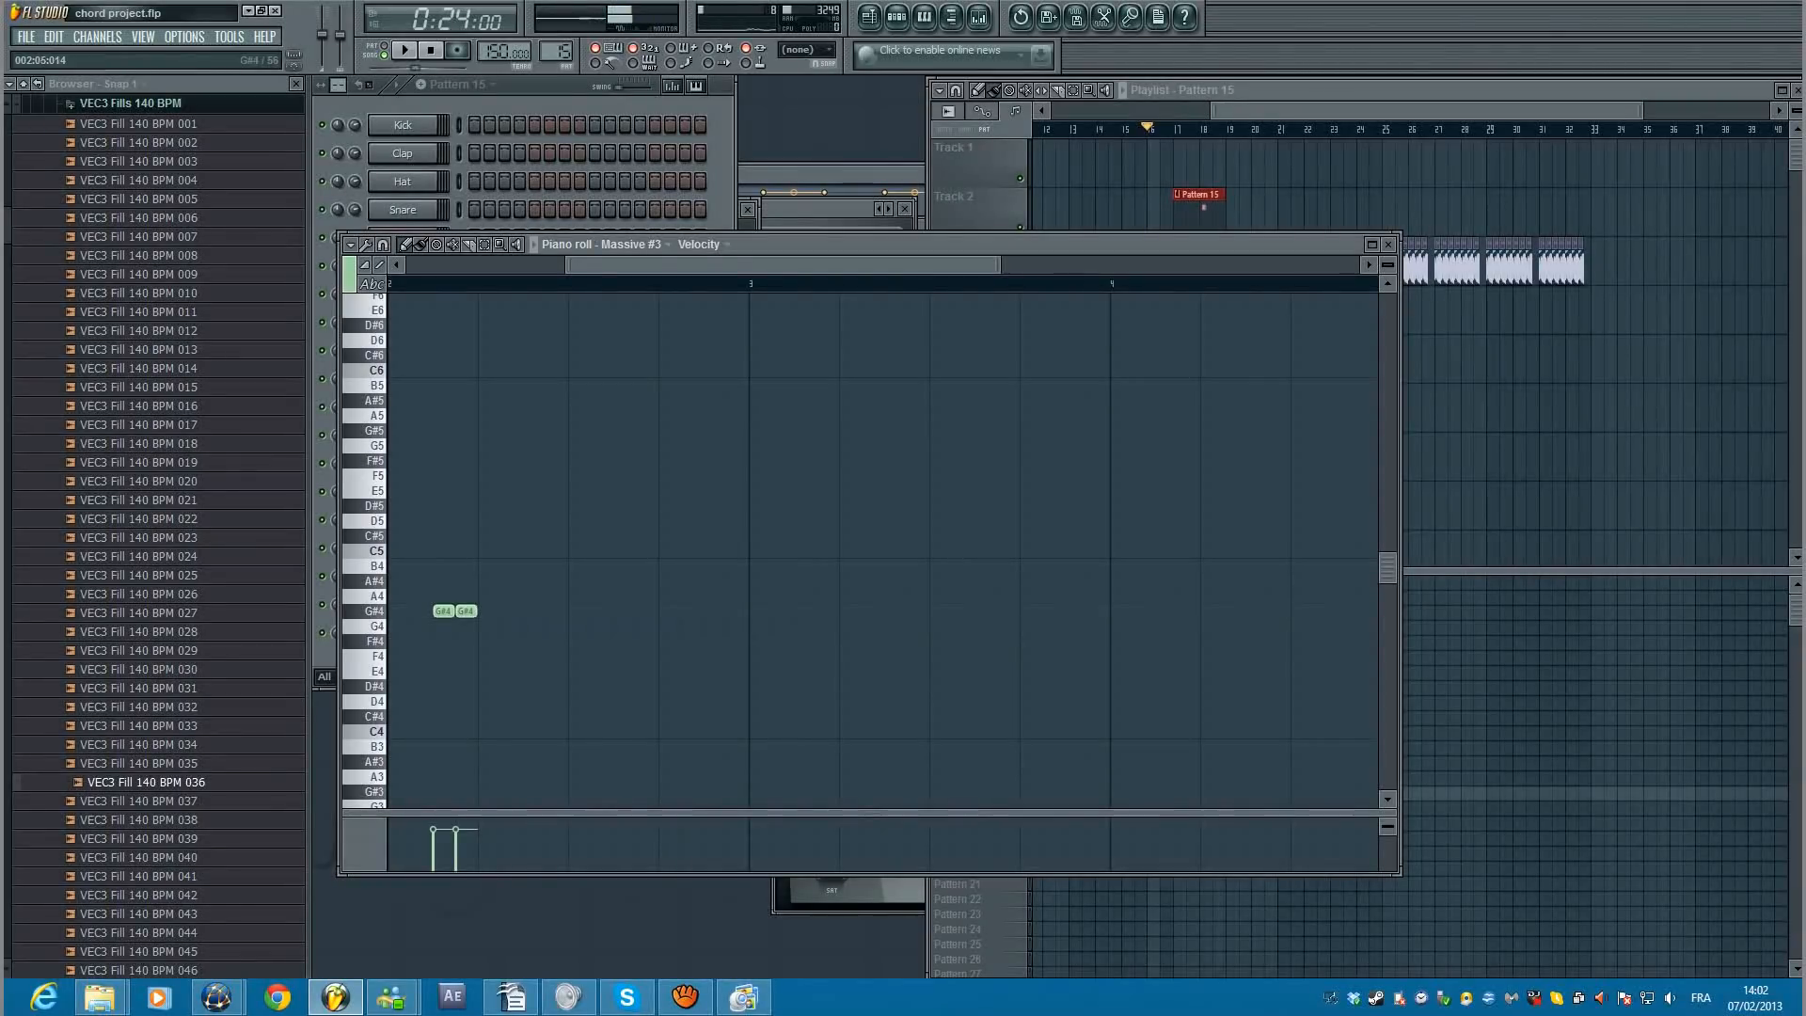
Step: Shorten both G#4 notes of Massive #3 slightly and move them one bar earlier into bar 1
key(ctrl+a)
scroll(427, 610, up, 2)
scroll(524, 611, up, 2)
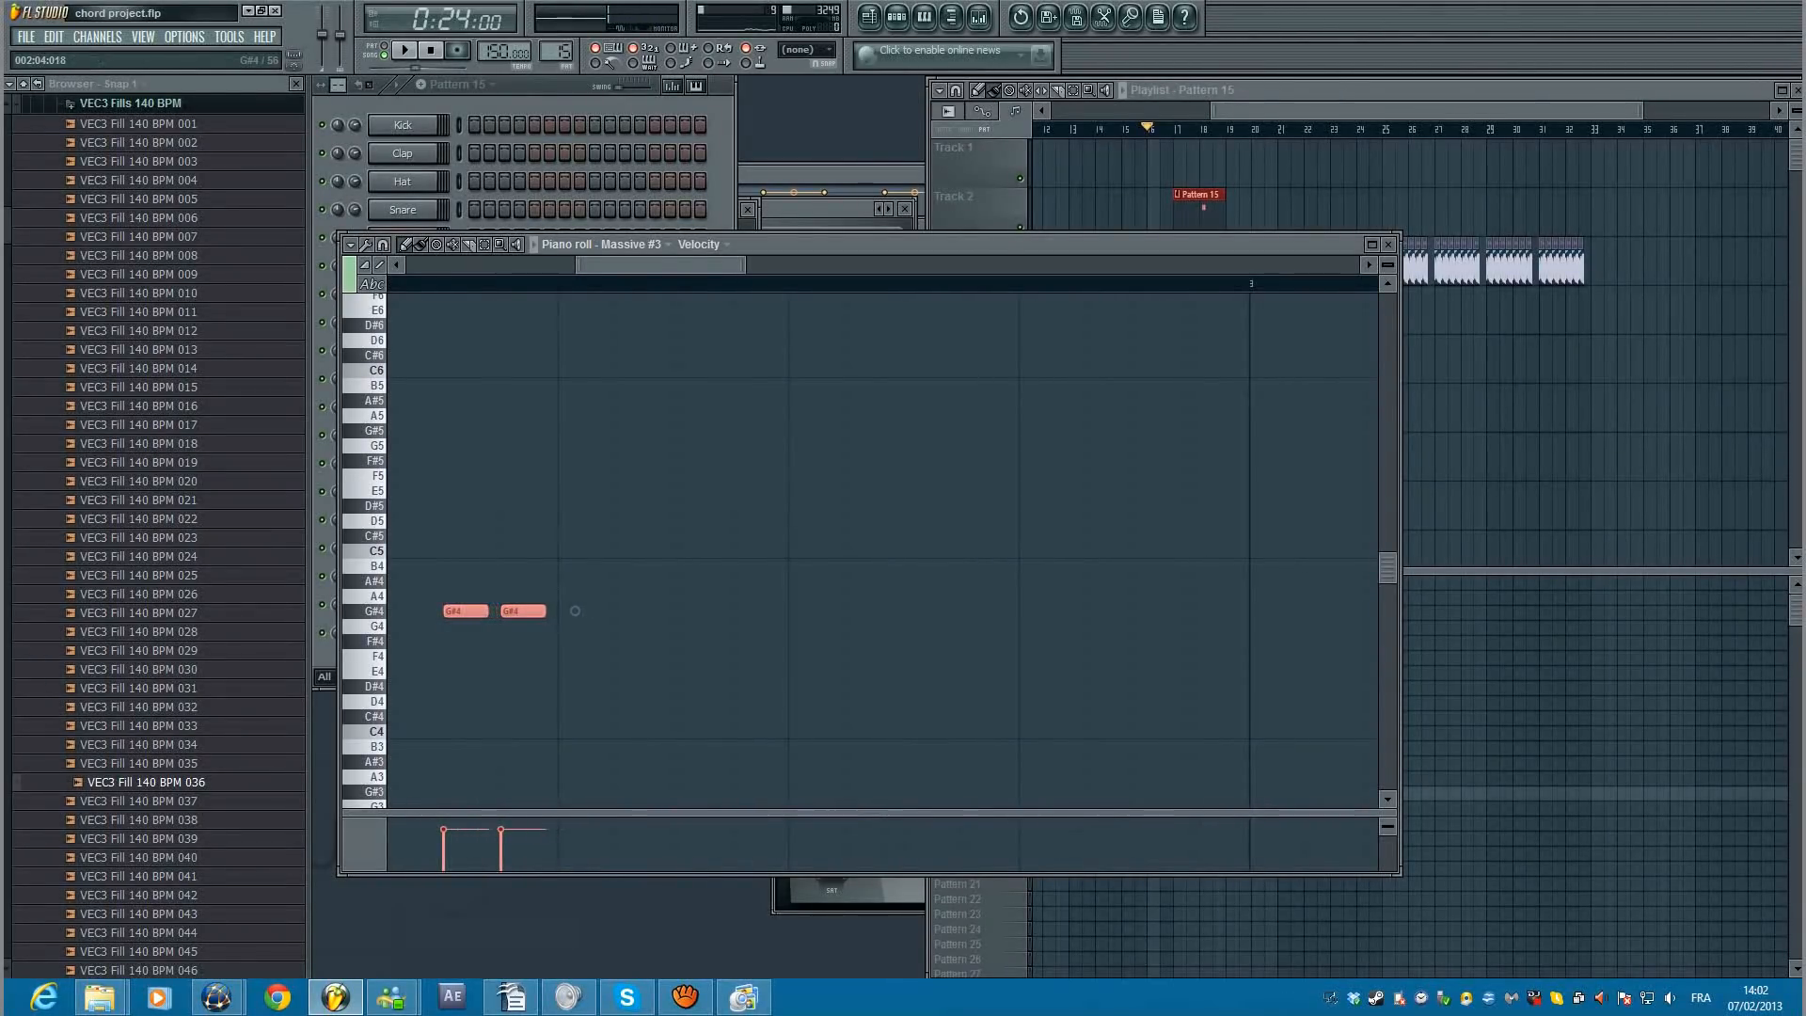
key(space)
key(F6)
key(space)
key(F7)
scroll(618, 611, down, 4)
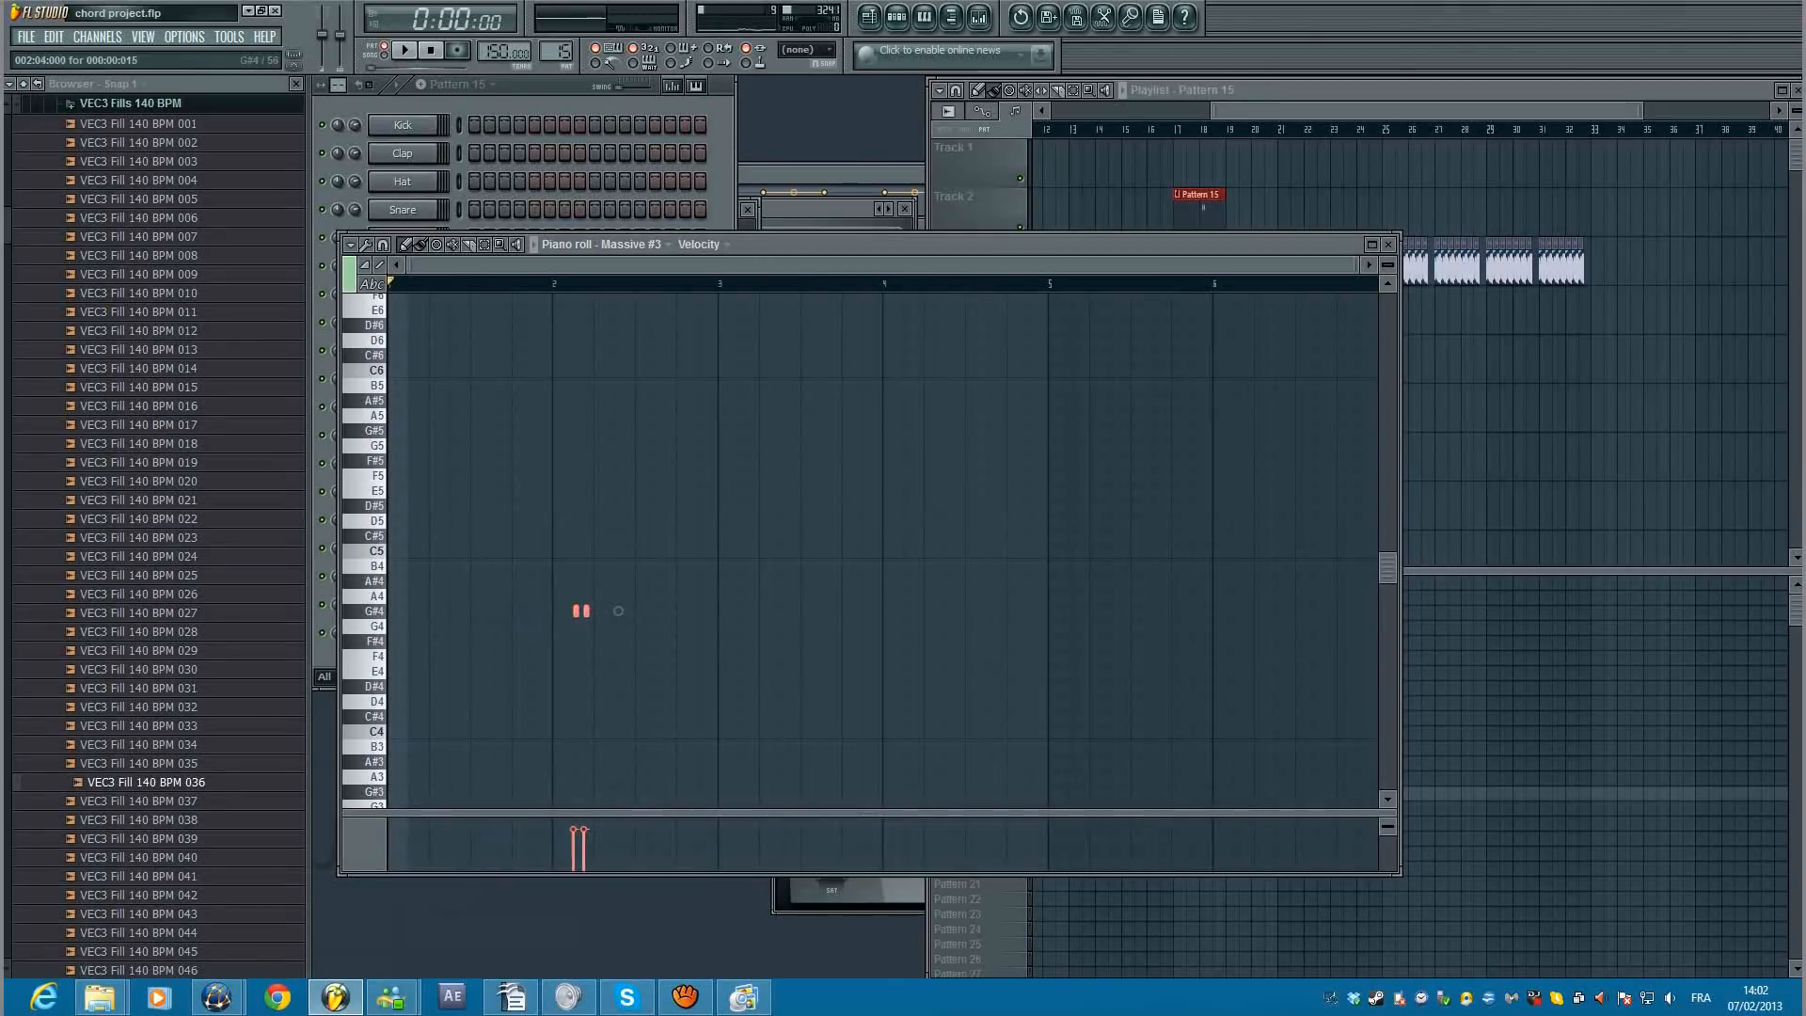
drag(619, 610, 453, 611)
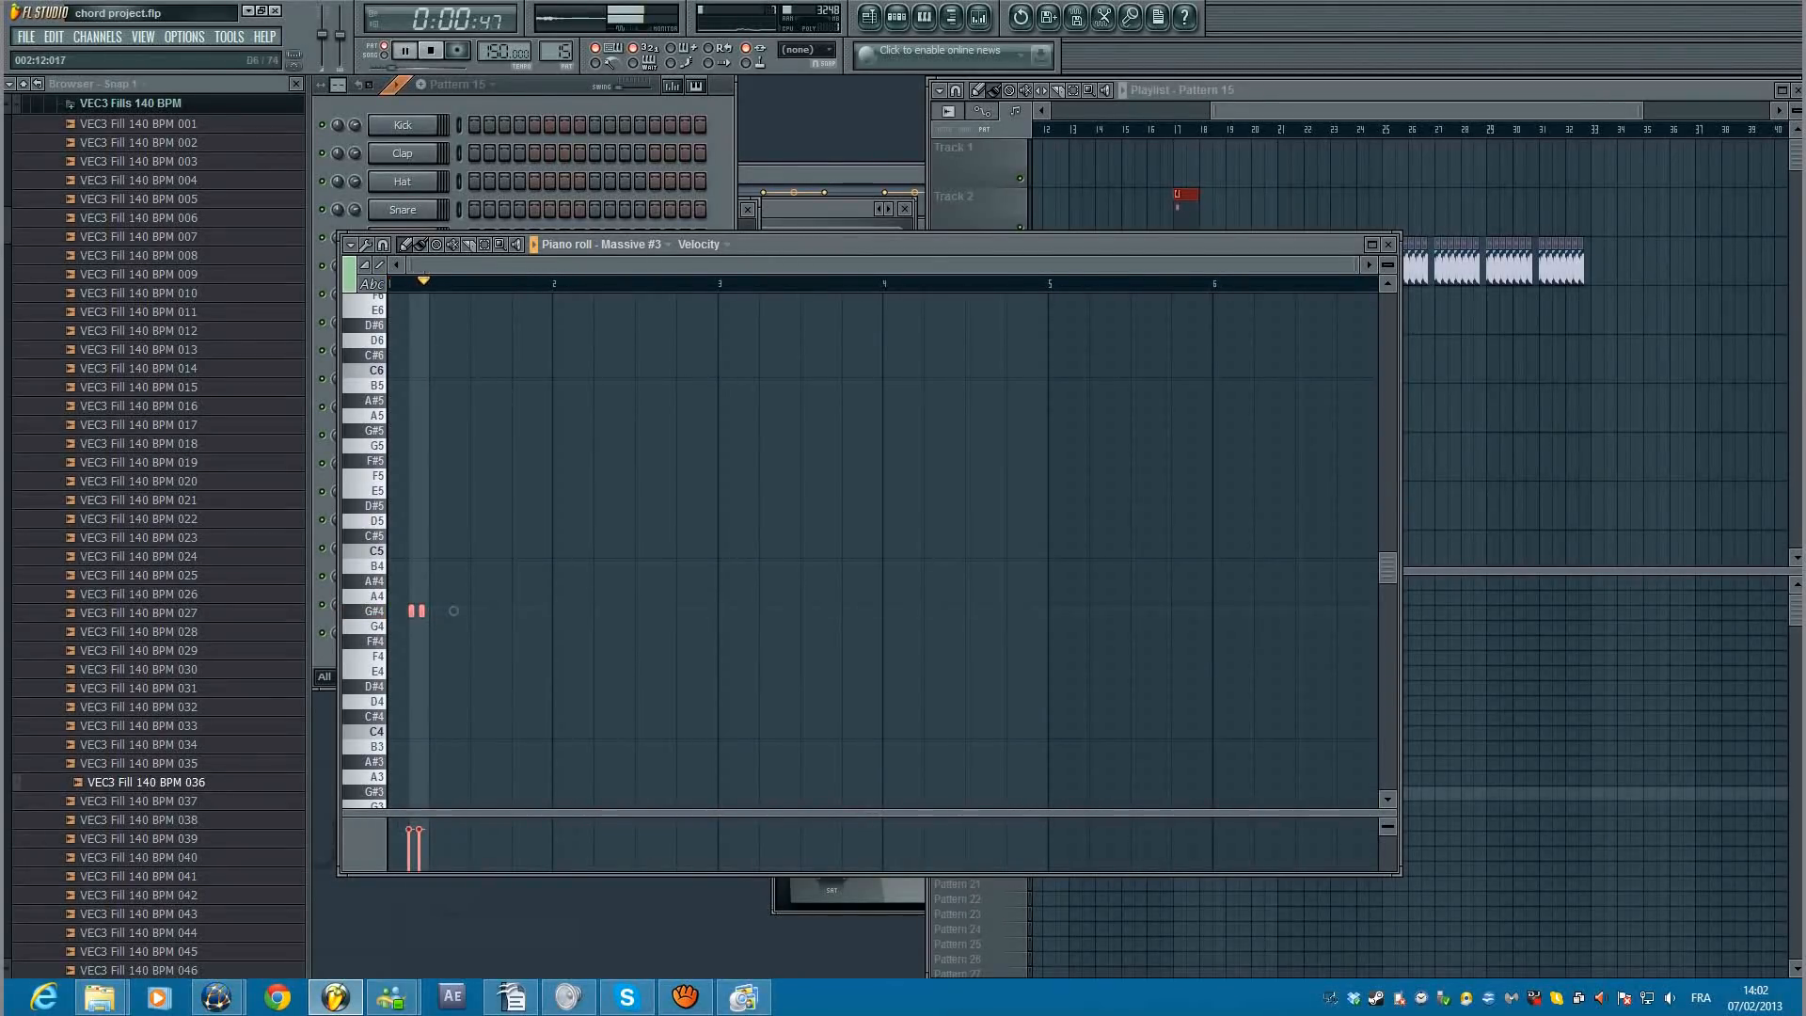
Step: Add a longer G#4 note directly after the two short ones in the yay drop piano roll and play the pattern
key(F6)
right_click(434, 618)
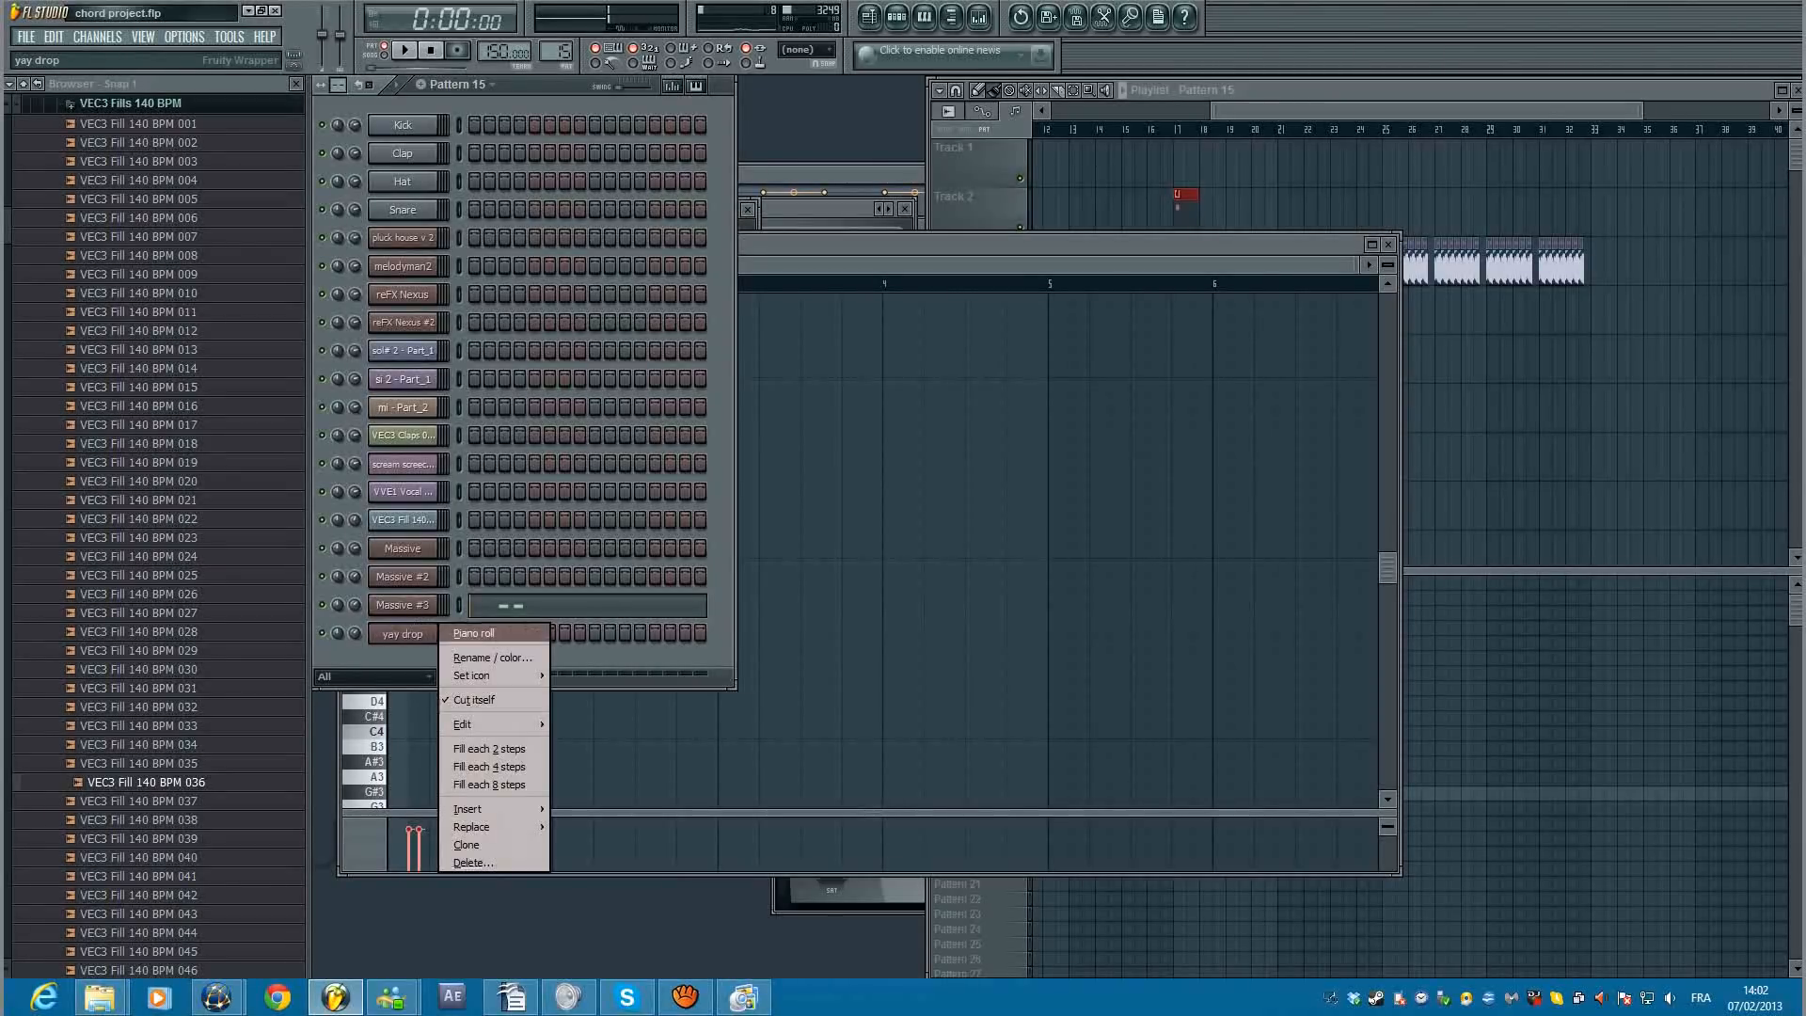
click(473, 632)
key(space)
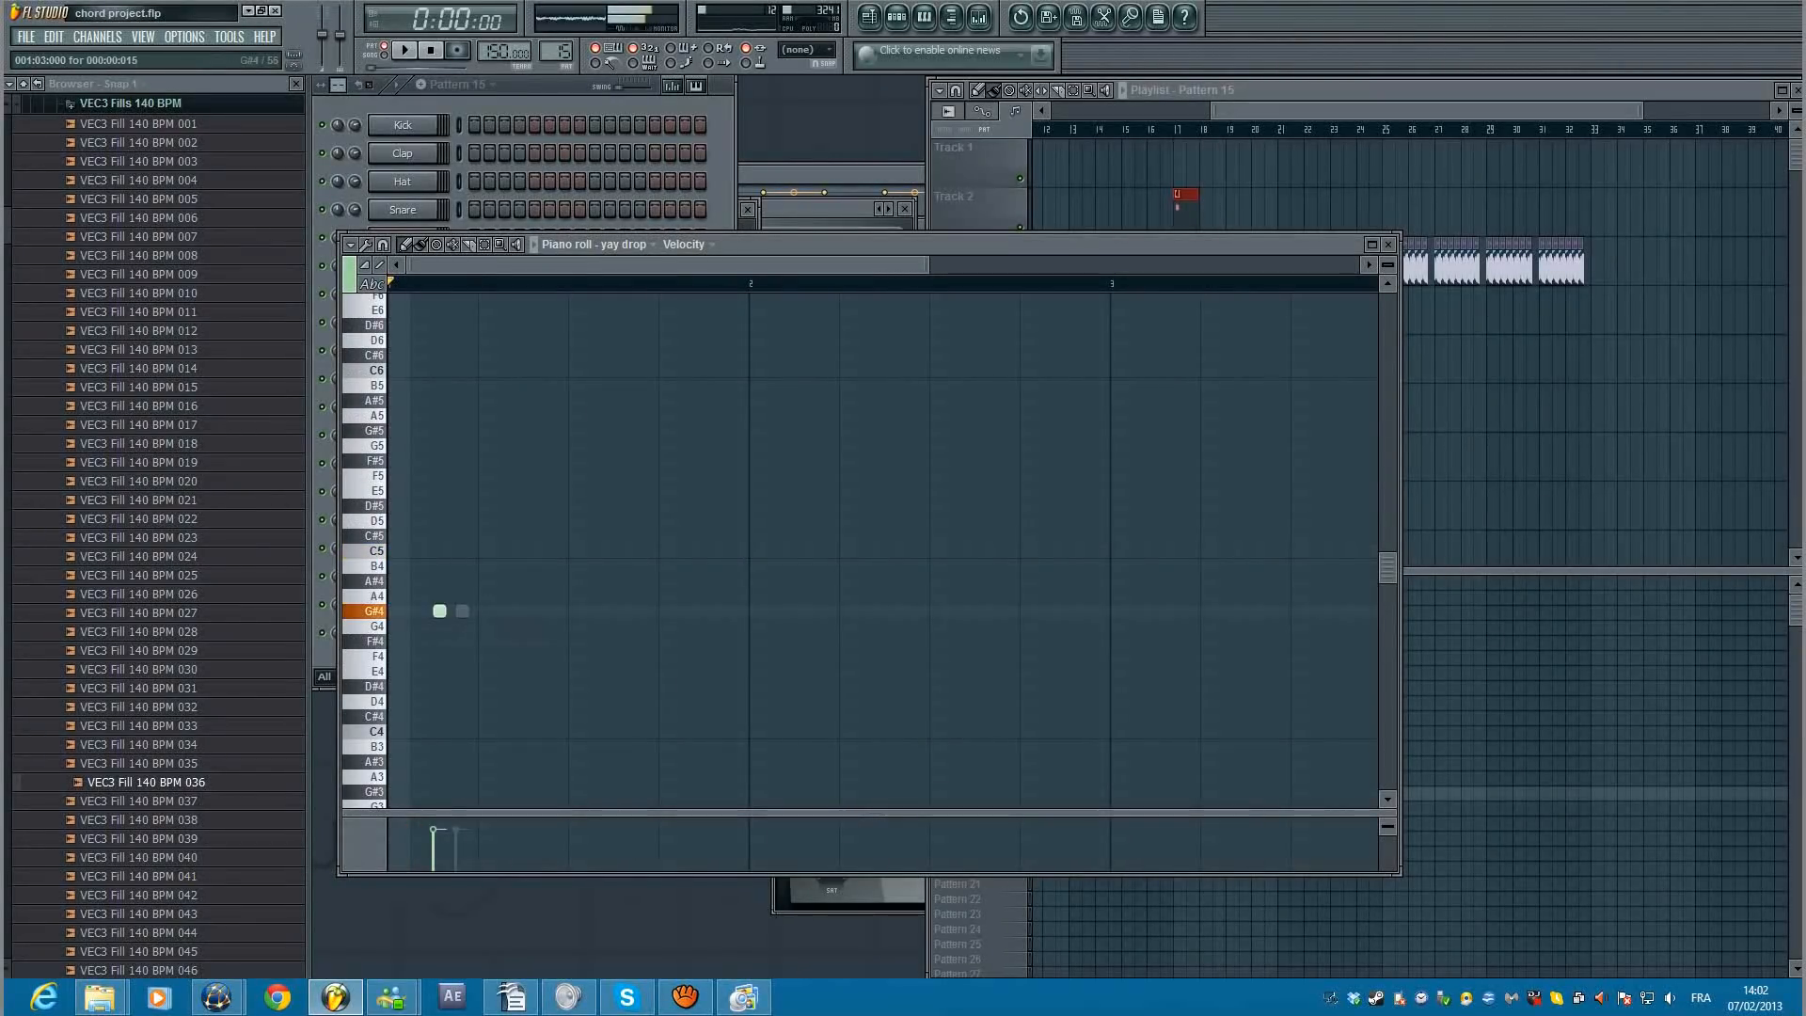
drag(445, 611, 498, 610)
key(space)
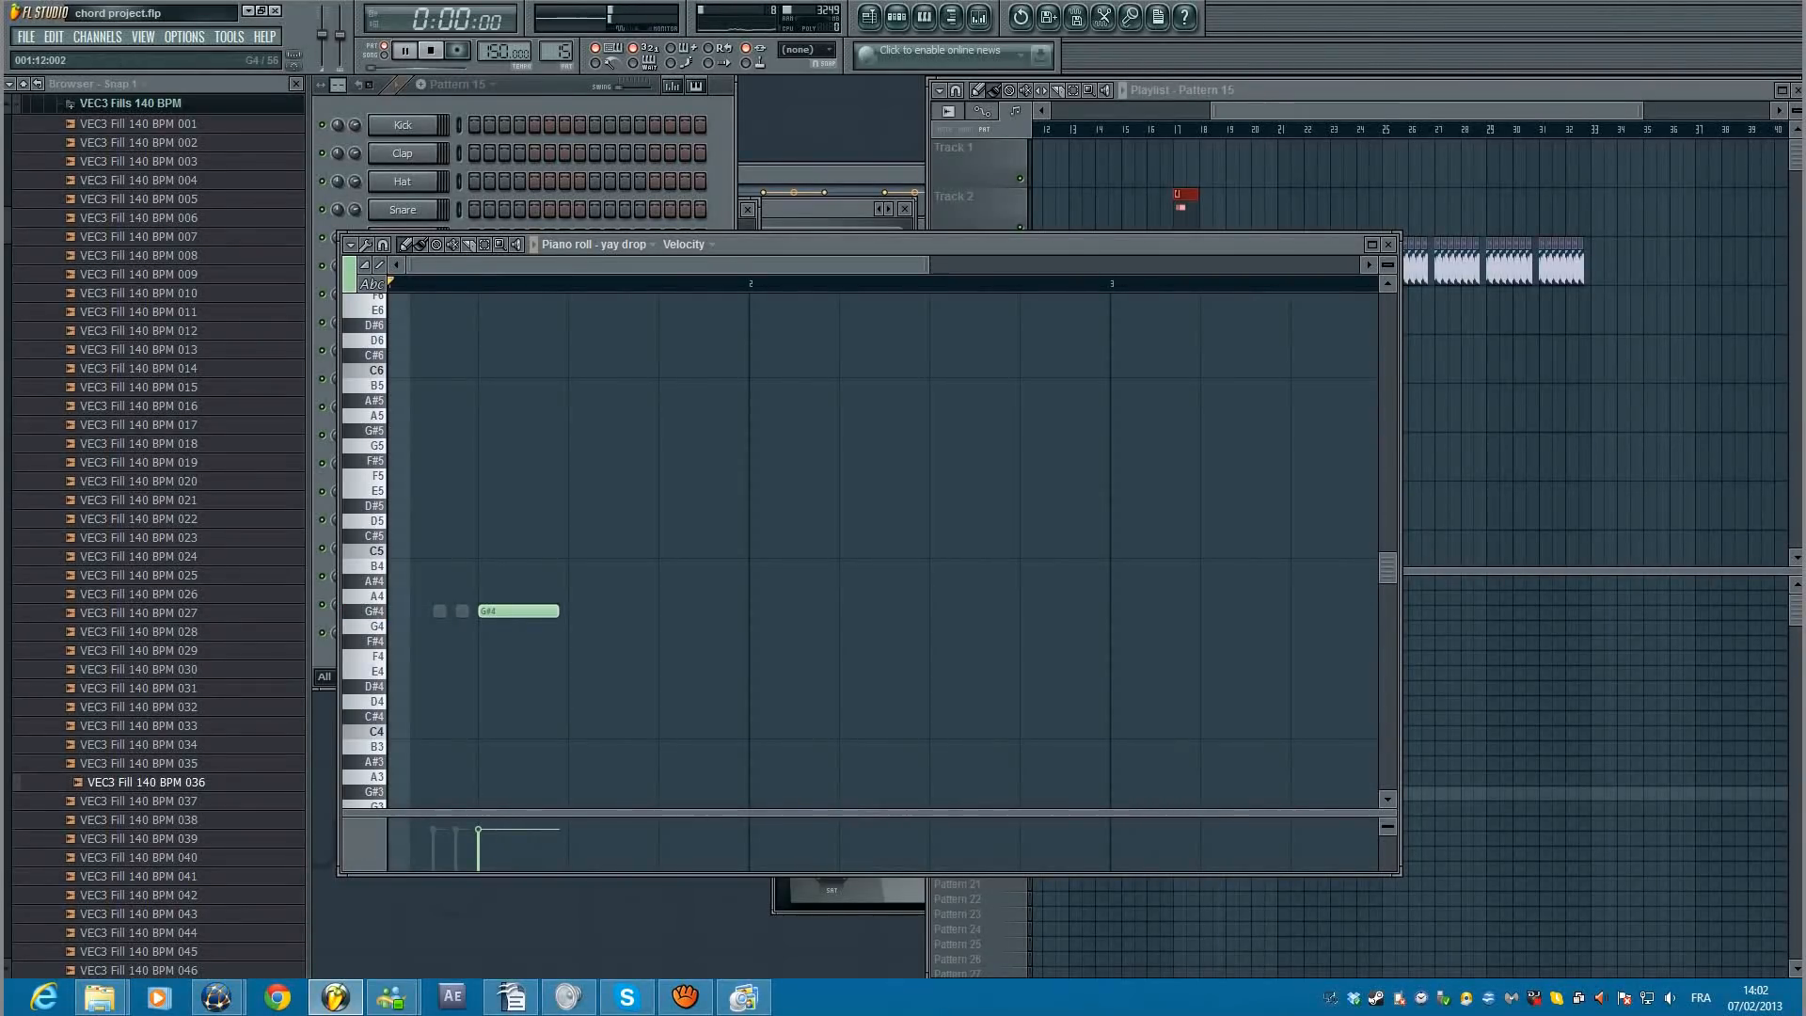
key(space)
key(space)
Step: Add a G#4 note just past the middle of bar 1 in the Massive #2 piano roll
key(F6)
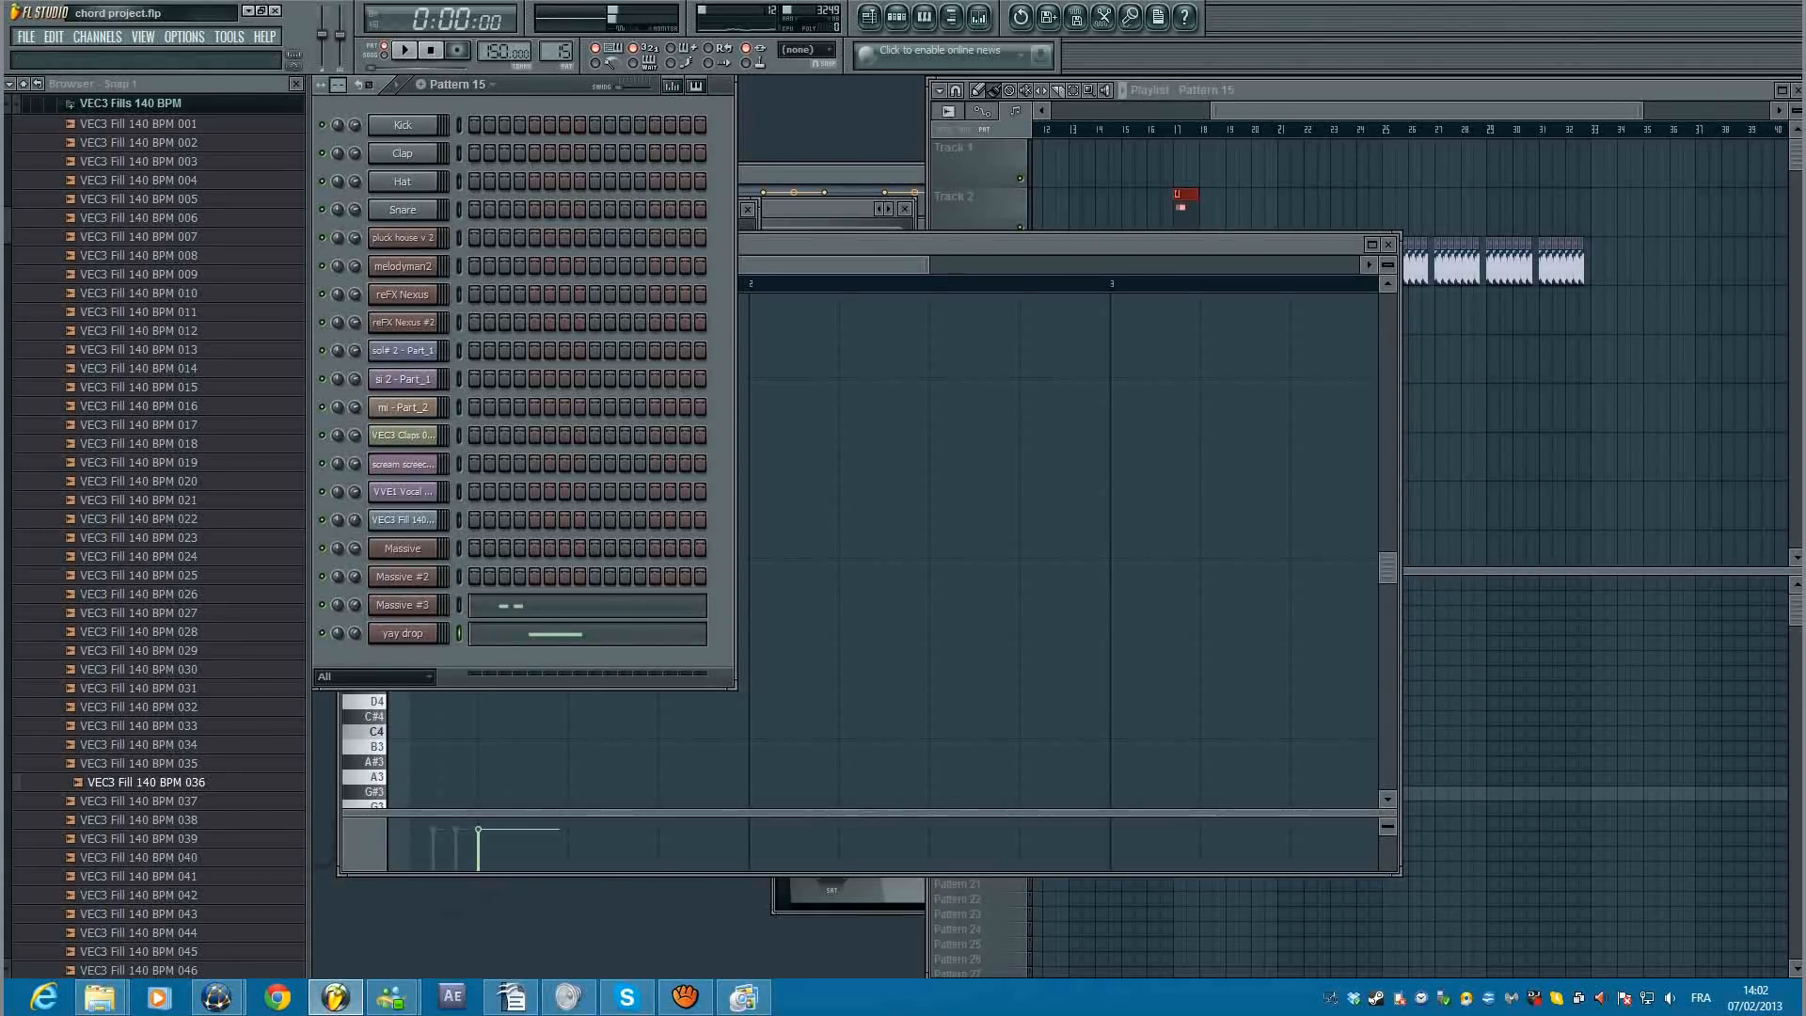
right_click(433, 574)
click(470, 576)
click(621, 611)
mouse_move(621, 610)
mouse_down()
mouse_move(598, 610)
mouse_move(649, 611)
mouse_up()
key(F6)
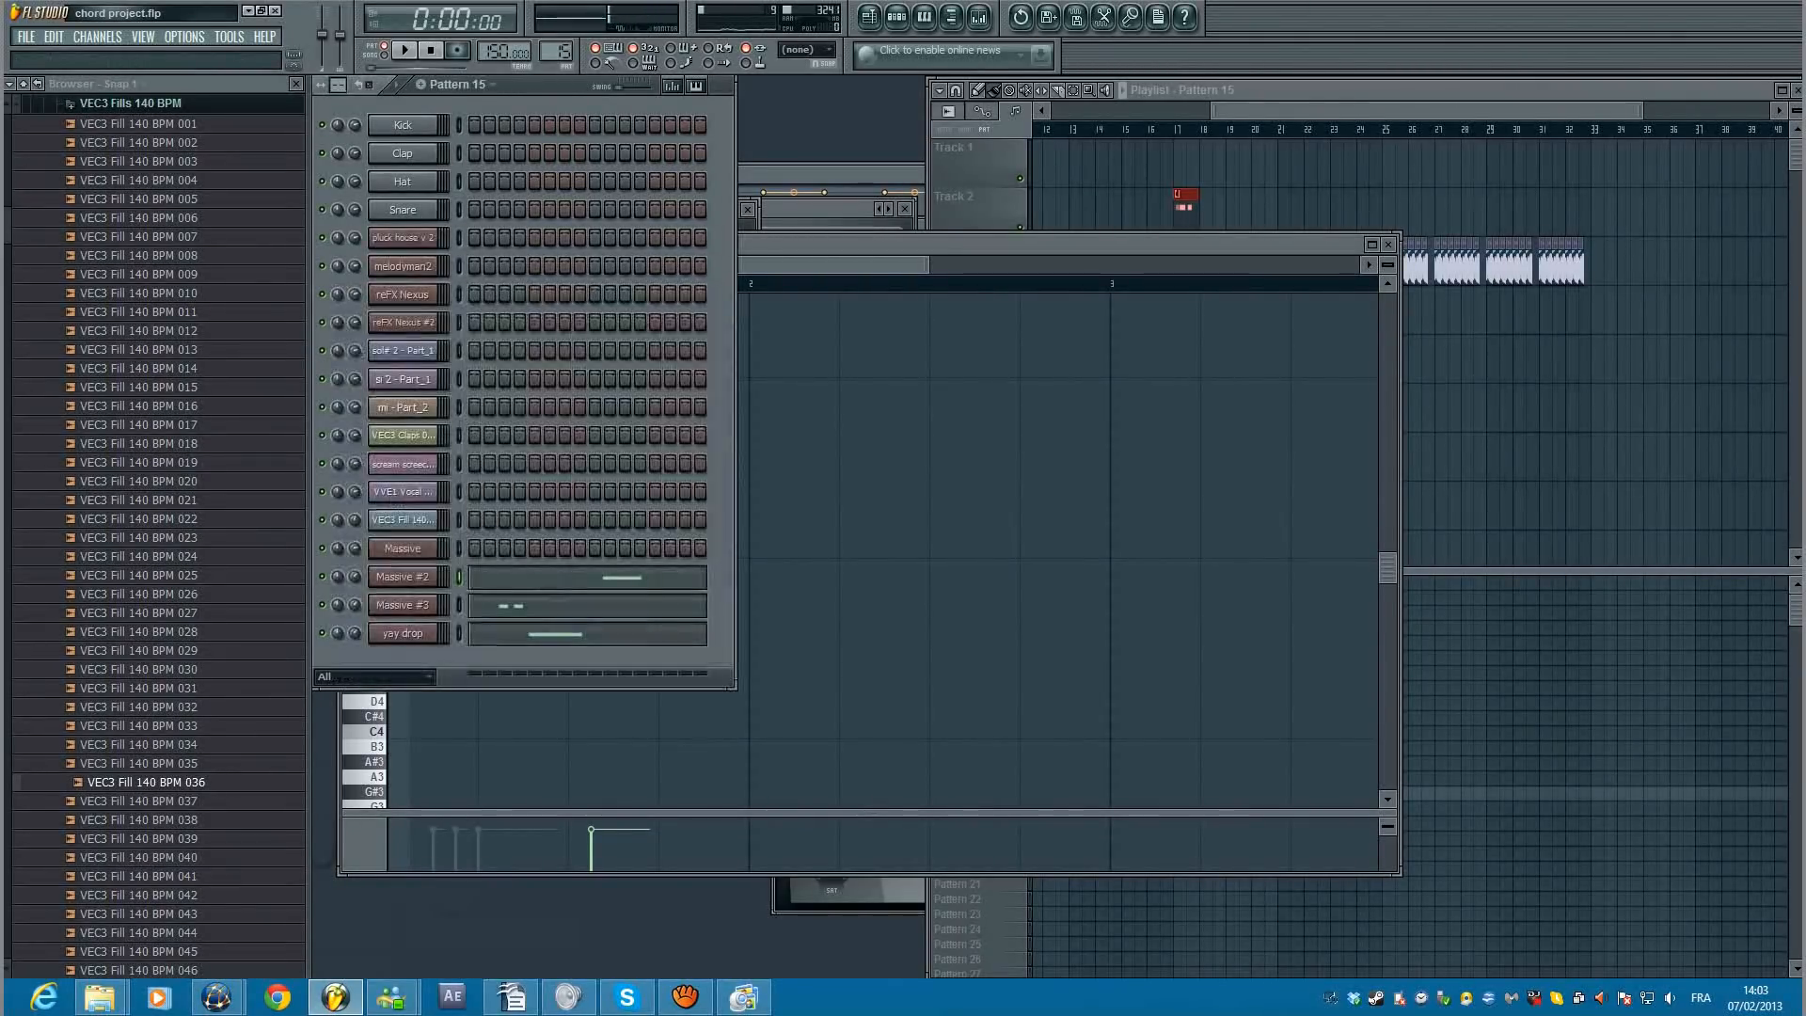
right_click(438, 540)
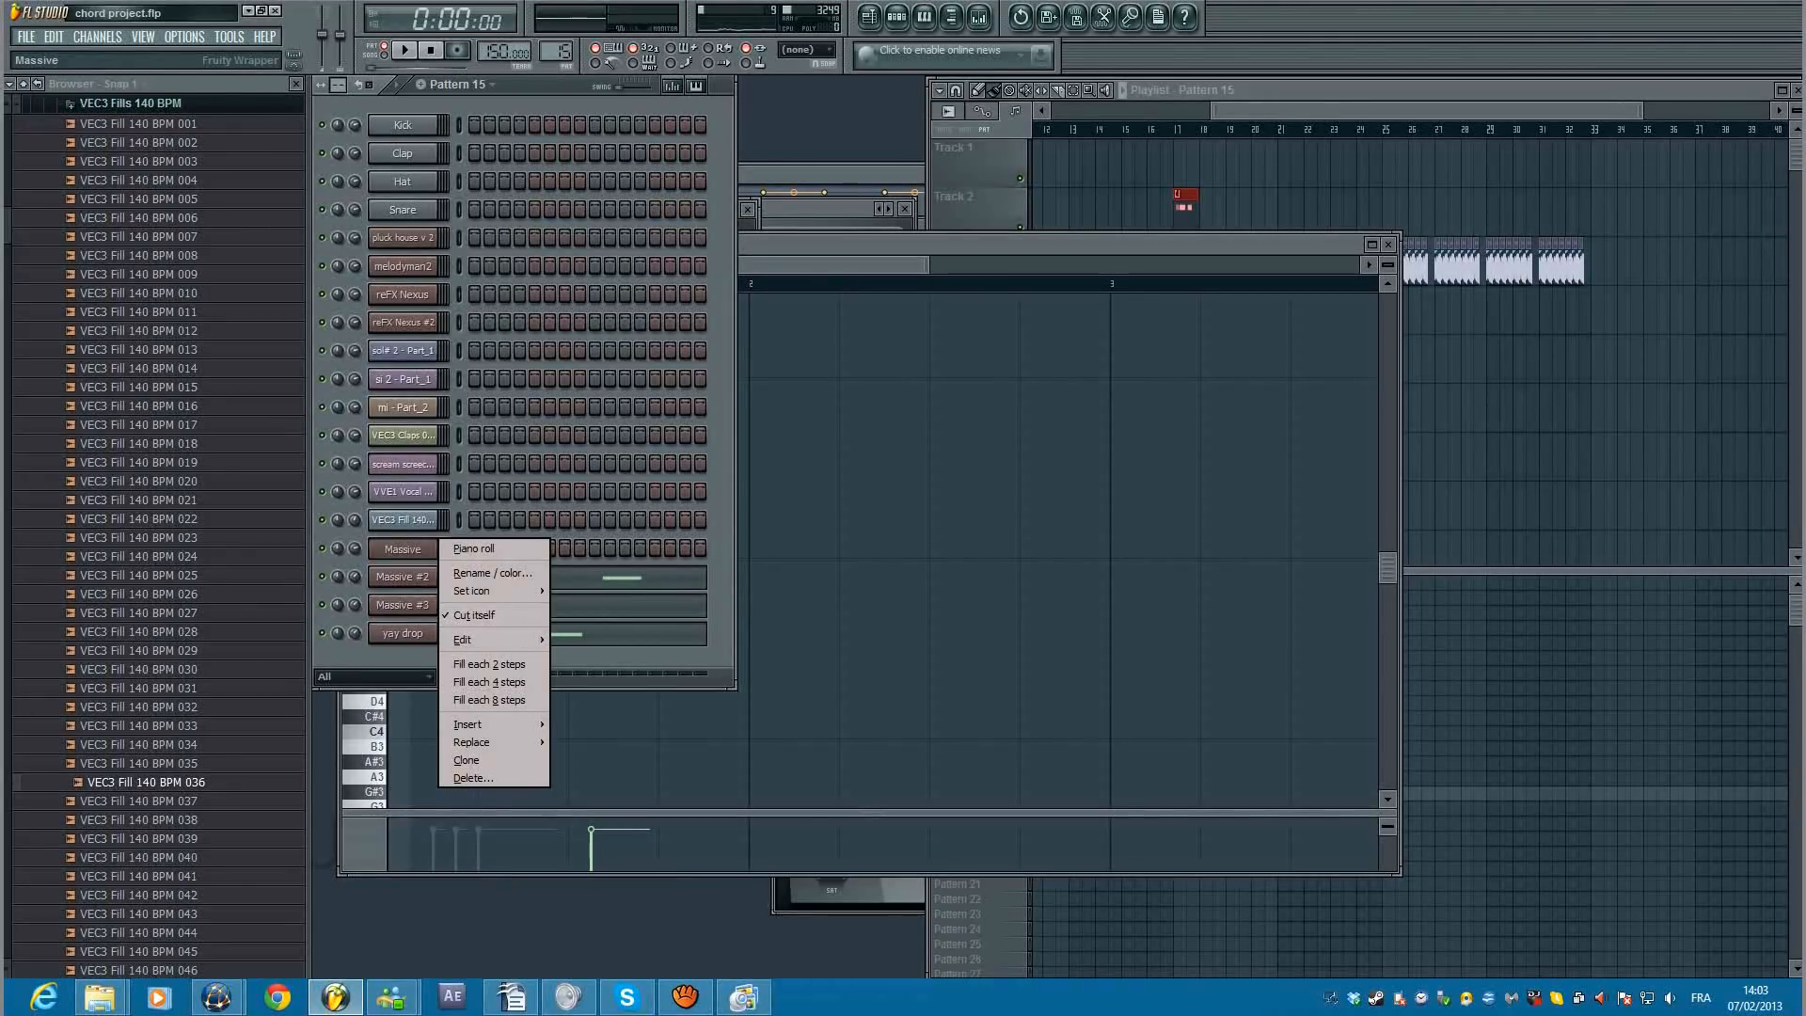
click(786, 505)
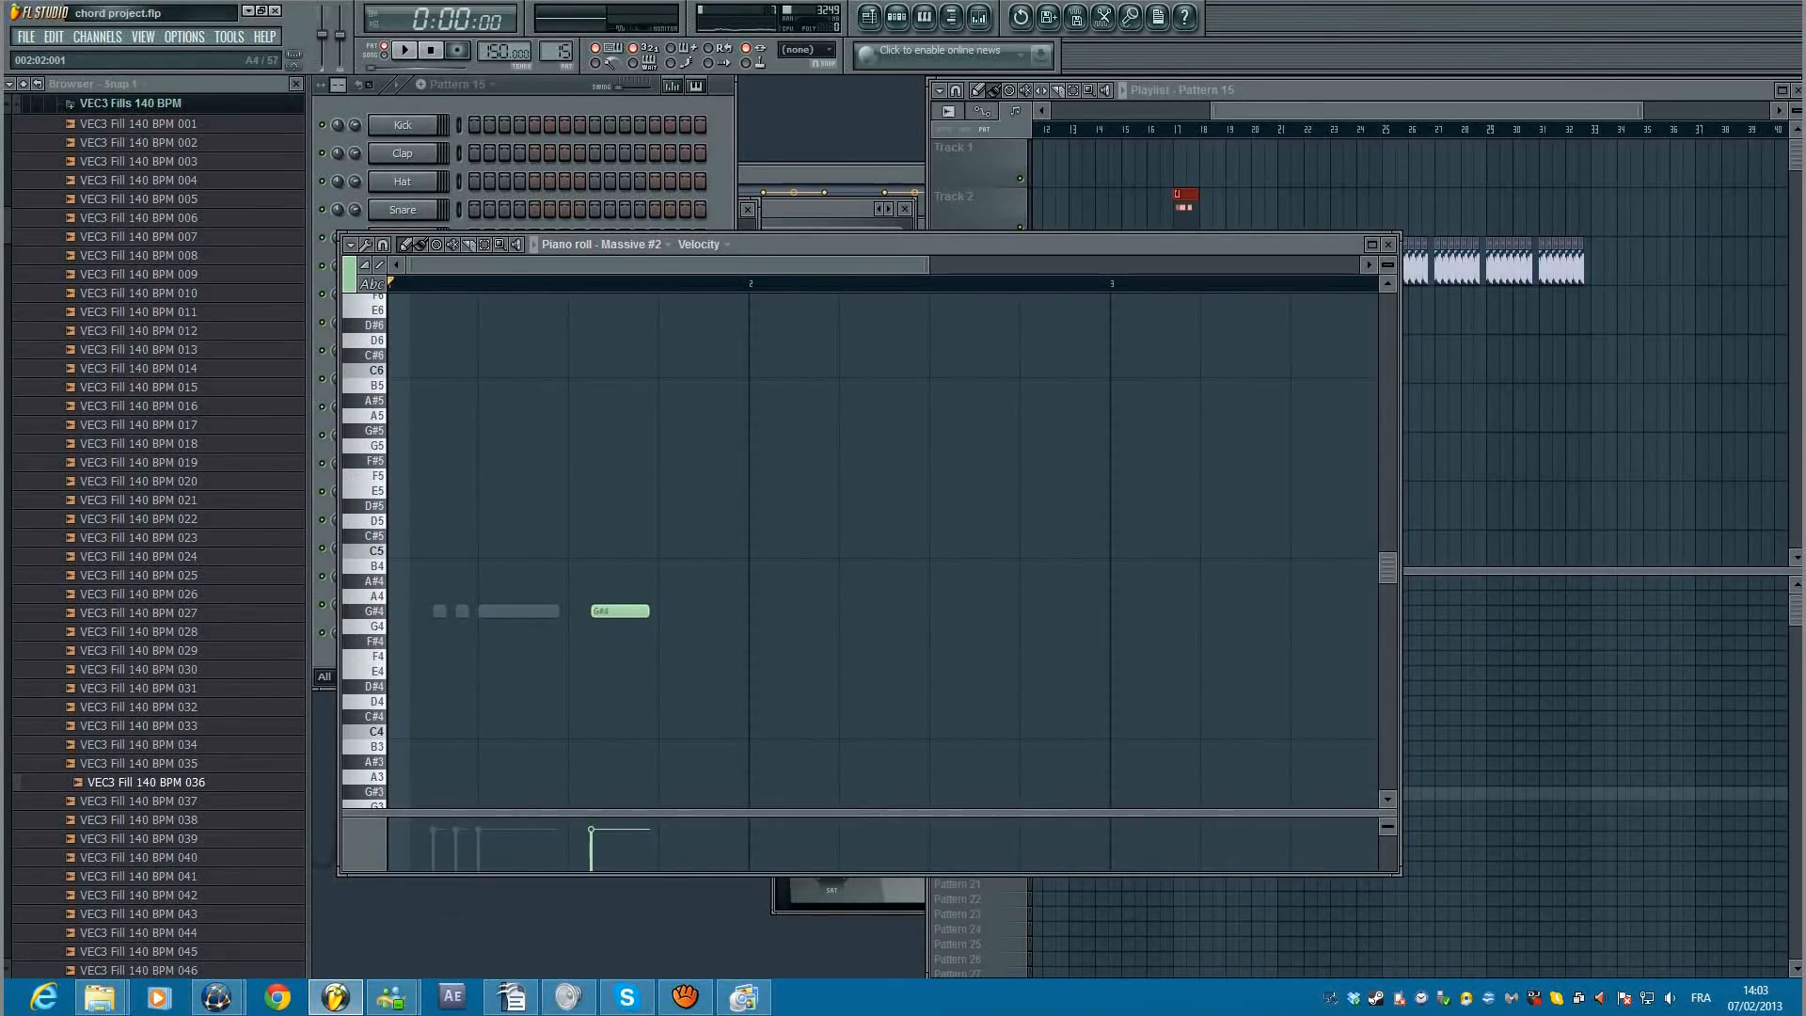
Step: Add a second G#4 note of the same length near the start of bar 2 for Massive #2
click(617, 610)
click(781, 610)
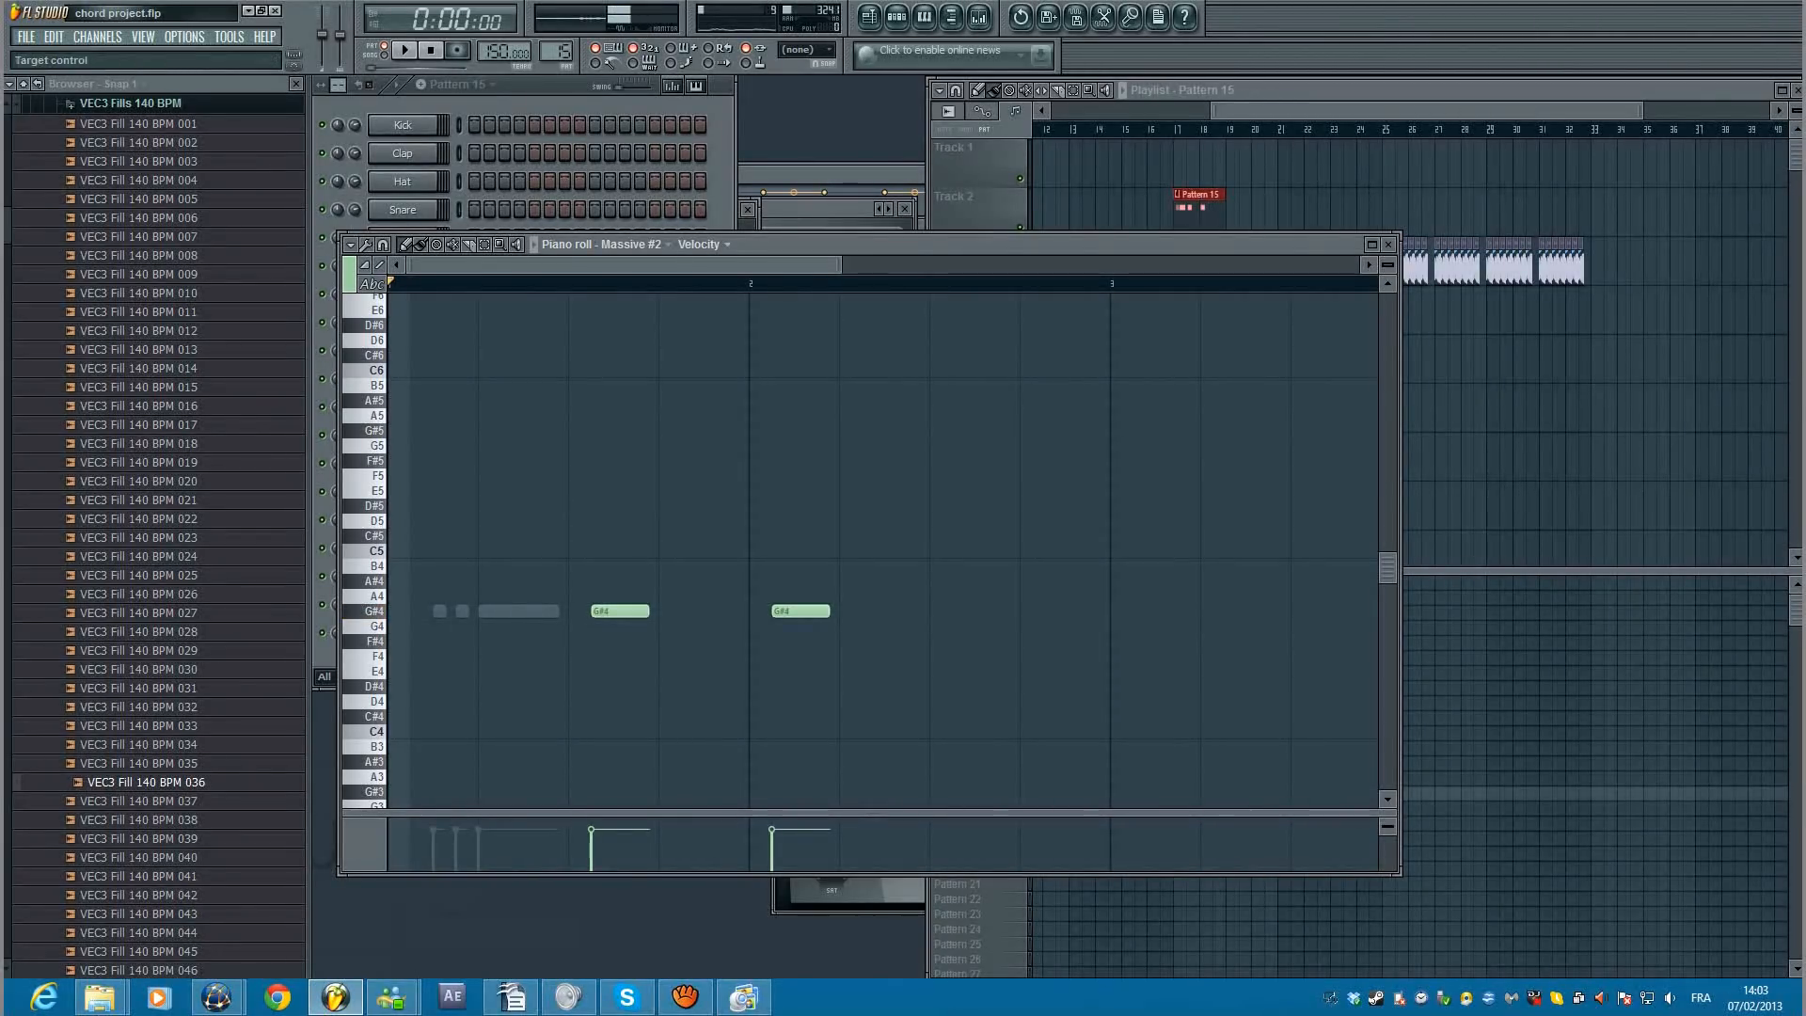
Step: Add a four-note run of short G#5 notes in bar 2 of the Massive piano roll, duplicating the first pair, and play the pattern
key(F6)
right_click(436, 544)
click(470, 548)
drag(851, 610, 913, 430)
click(869, 429)
key(ctrl+b)
key(space)
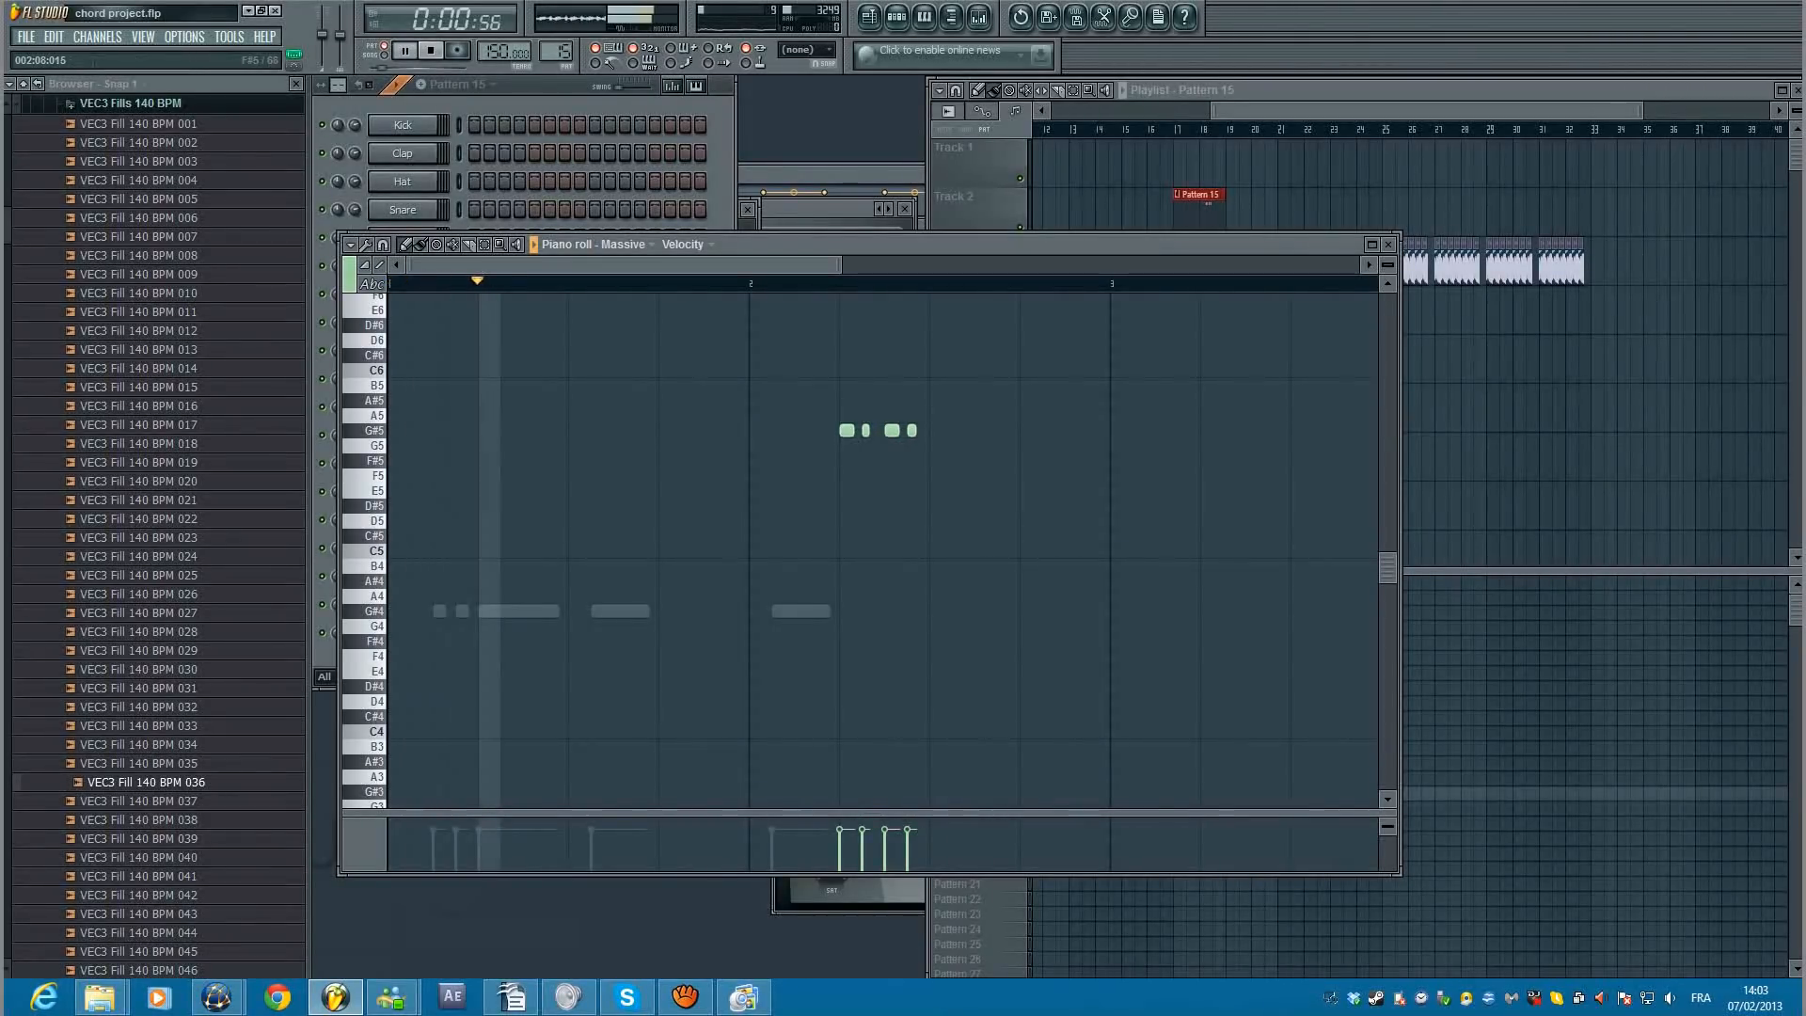
key(space)
Step: Add a G#3 note from the middle of bar 2 in the yay drop piano roll, about one beat long, and play the pattern
key(F6)
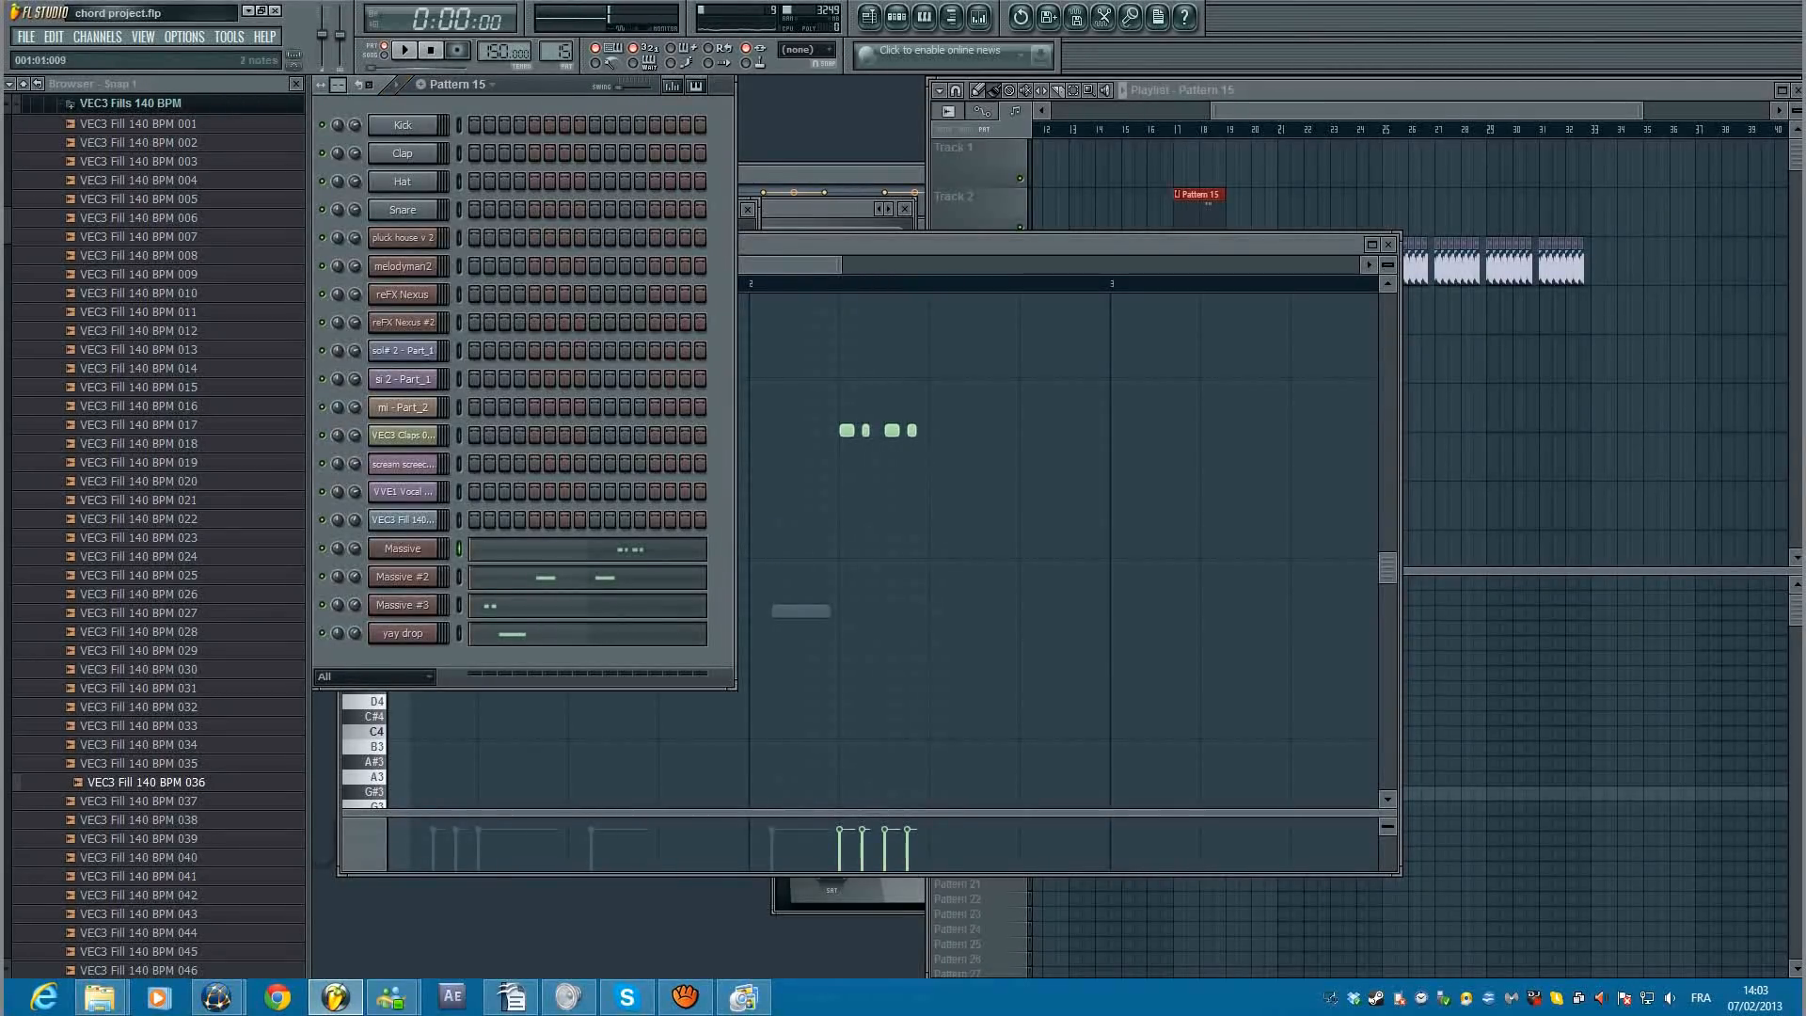
right_click(438, 625)
click(466, 633)
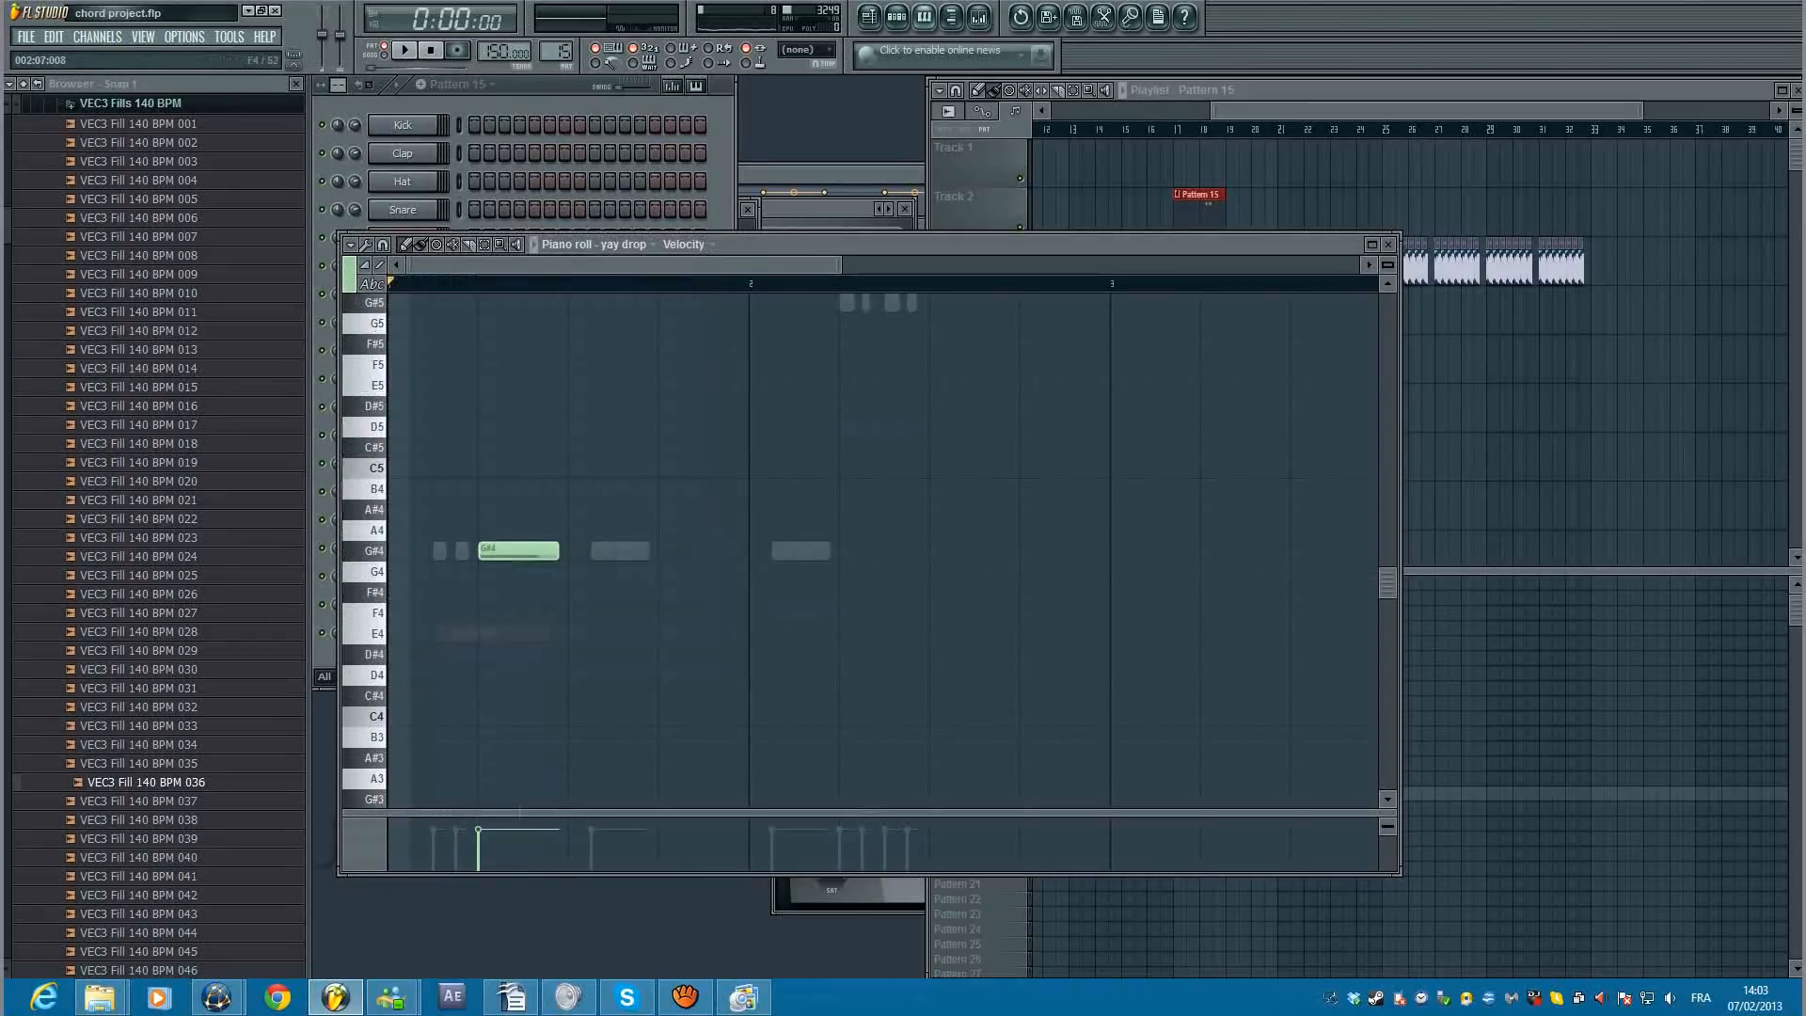
click(932, 550)
mouse_move(938, 550)
mouse_down()
mouse_move(1007, 550)
mouse_move(948, 522)
mouse_up()
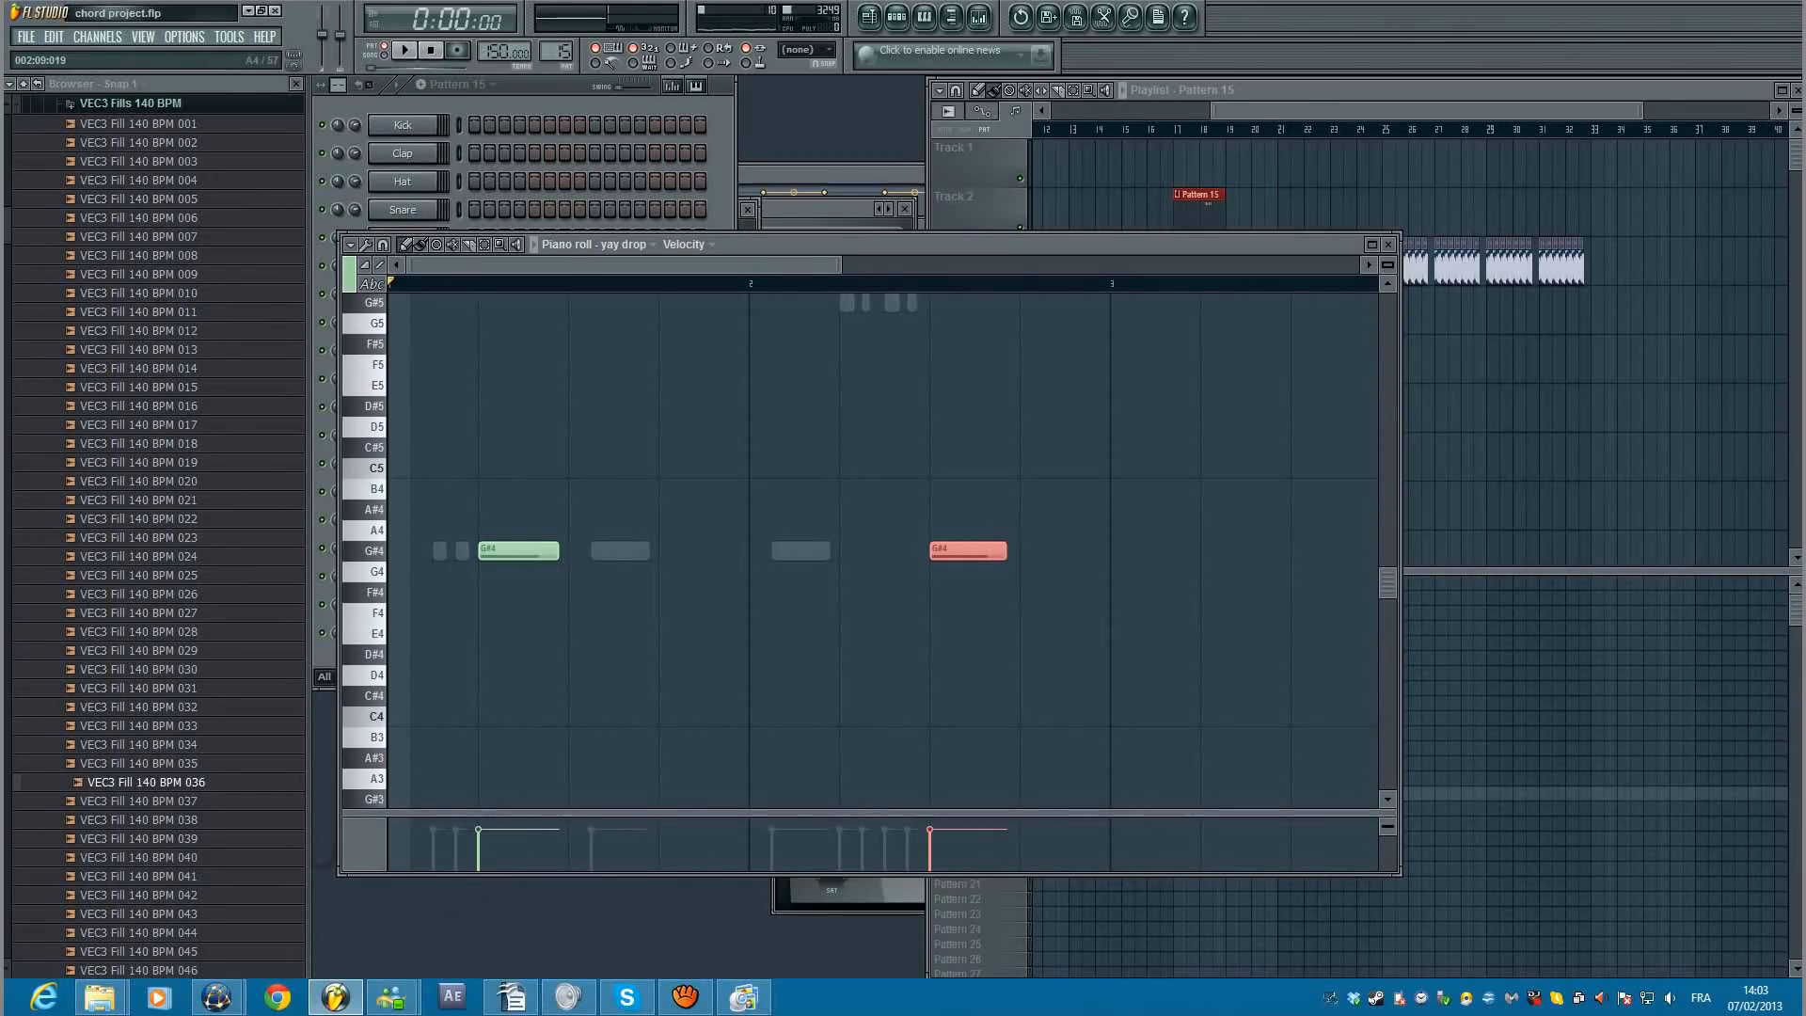
key(ctrl+Down)
scroll(866, 550, down, 2)
key(space)
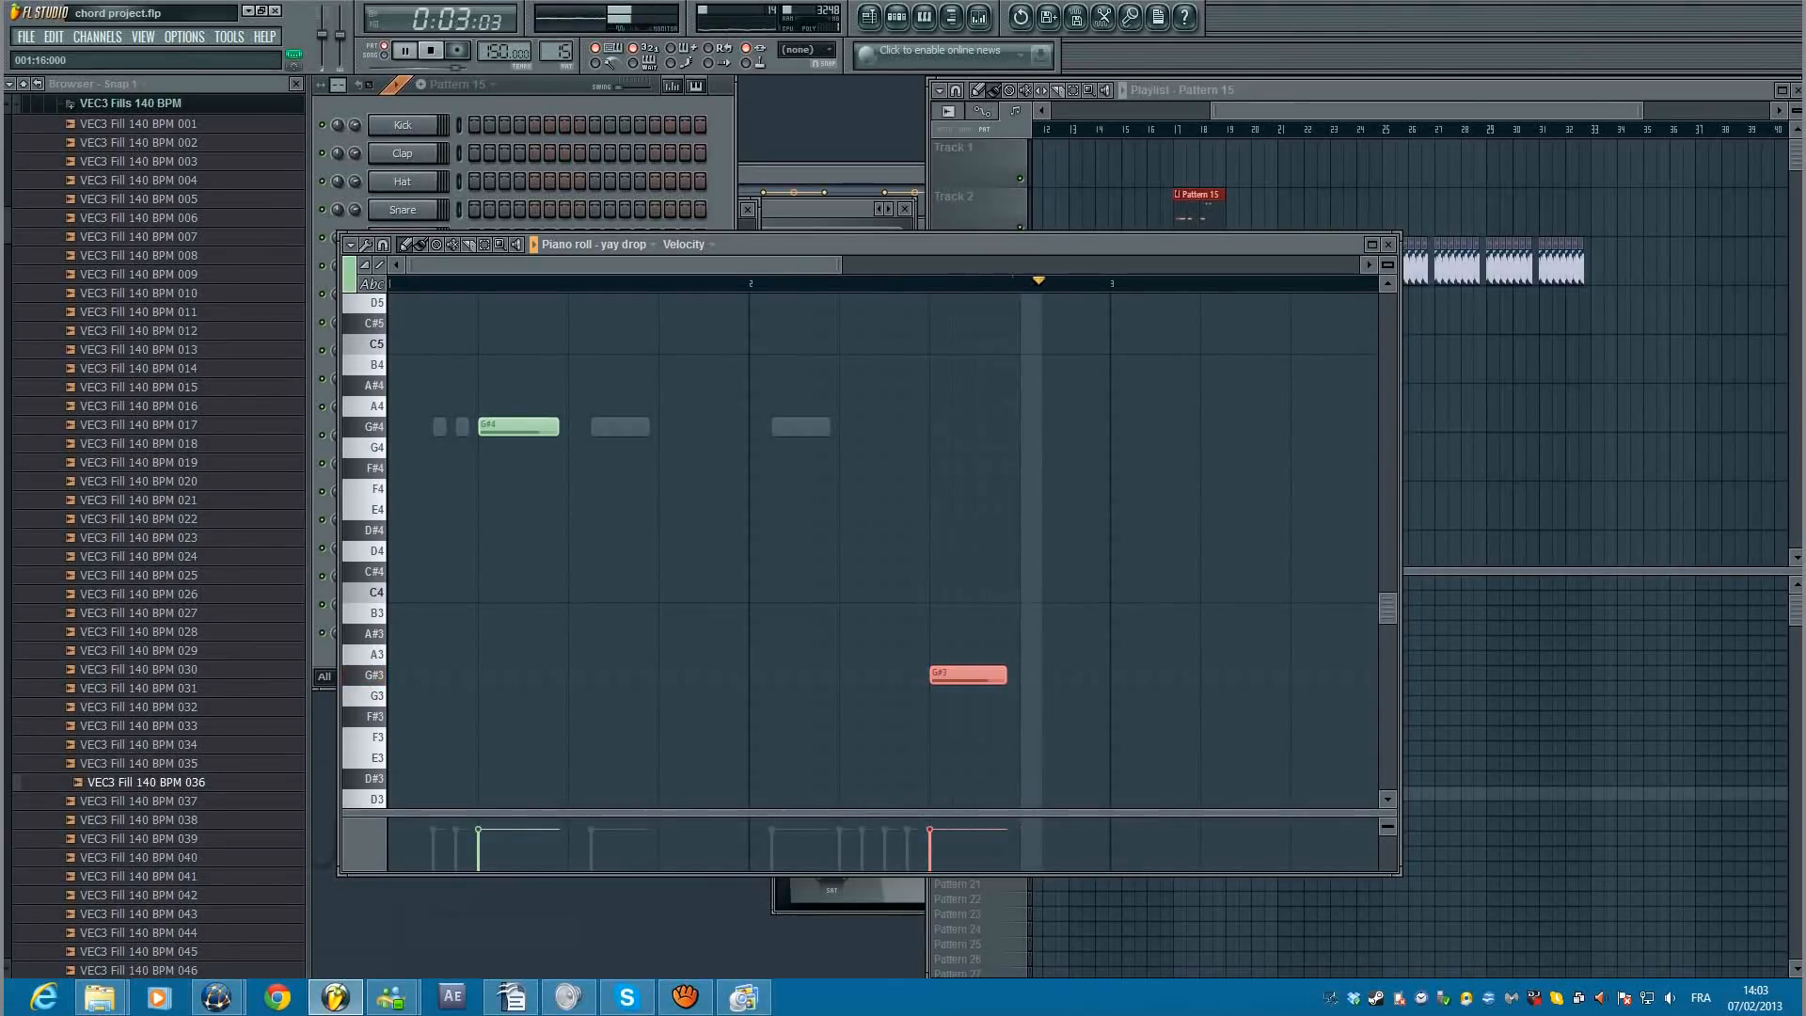
key(space)
Step: Add a short G#4 note near the end of bar 2 in the Massive #3 piano roll and play the pattern
key(F6)
right_click(405, 605)
click(476, 605)
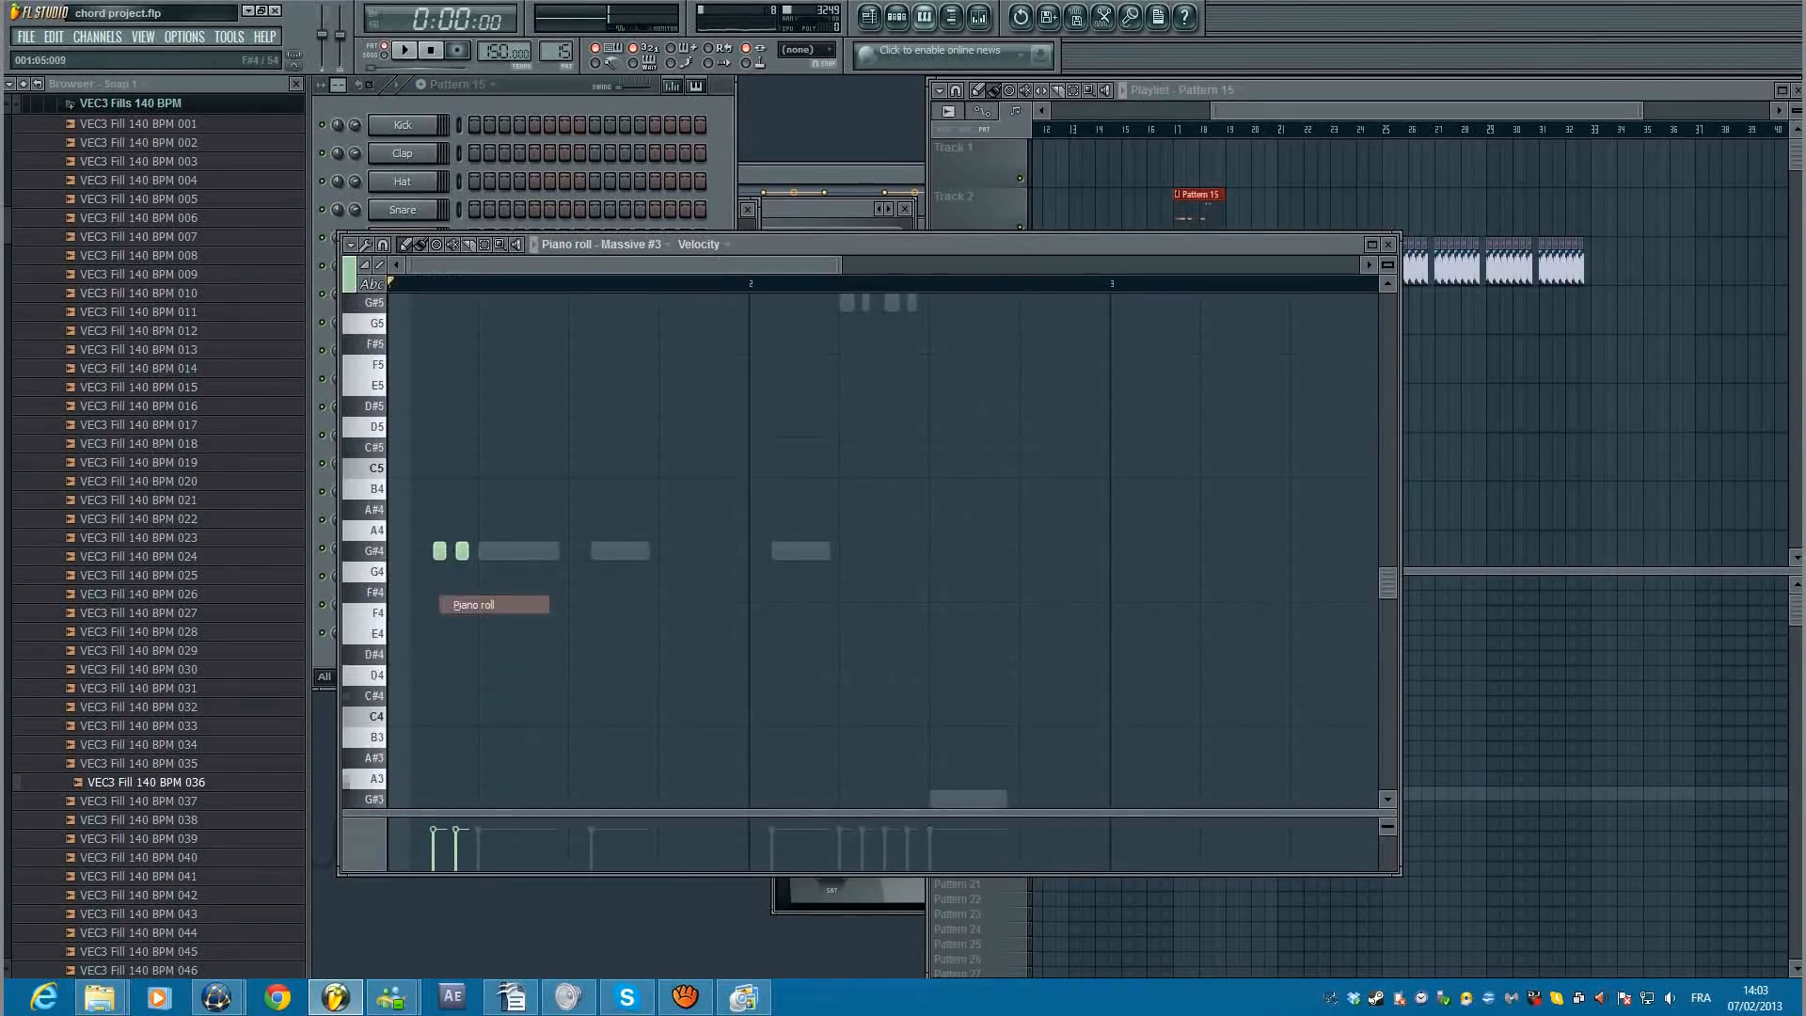
click(1065, 551)
key(space)
drag(1140, 550, 1097, 550)
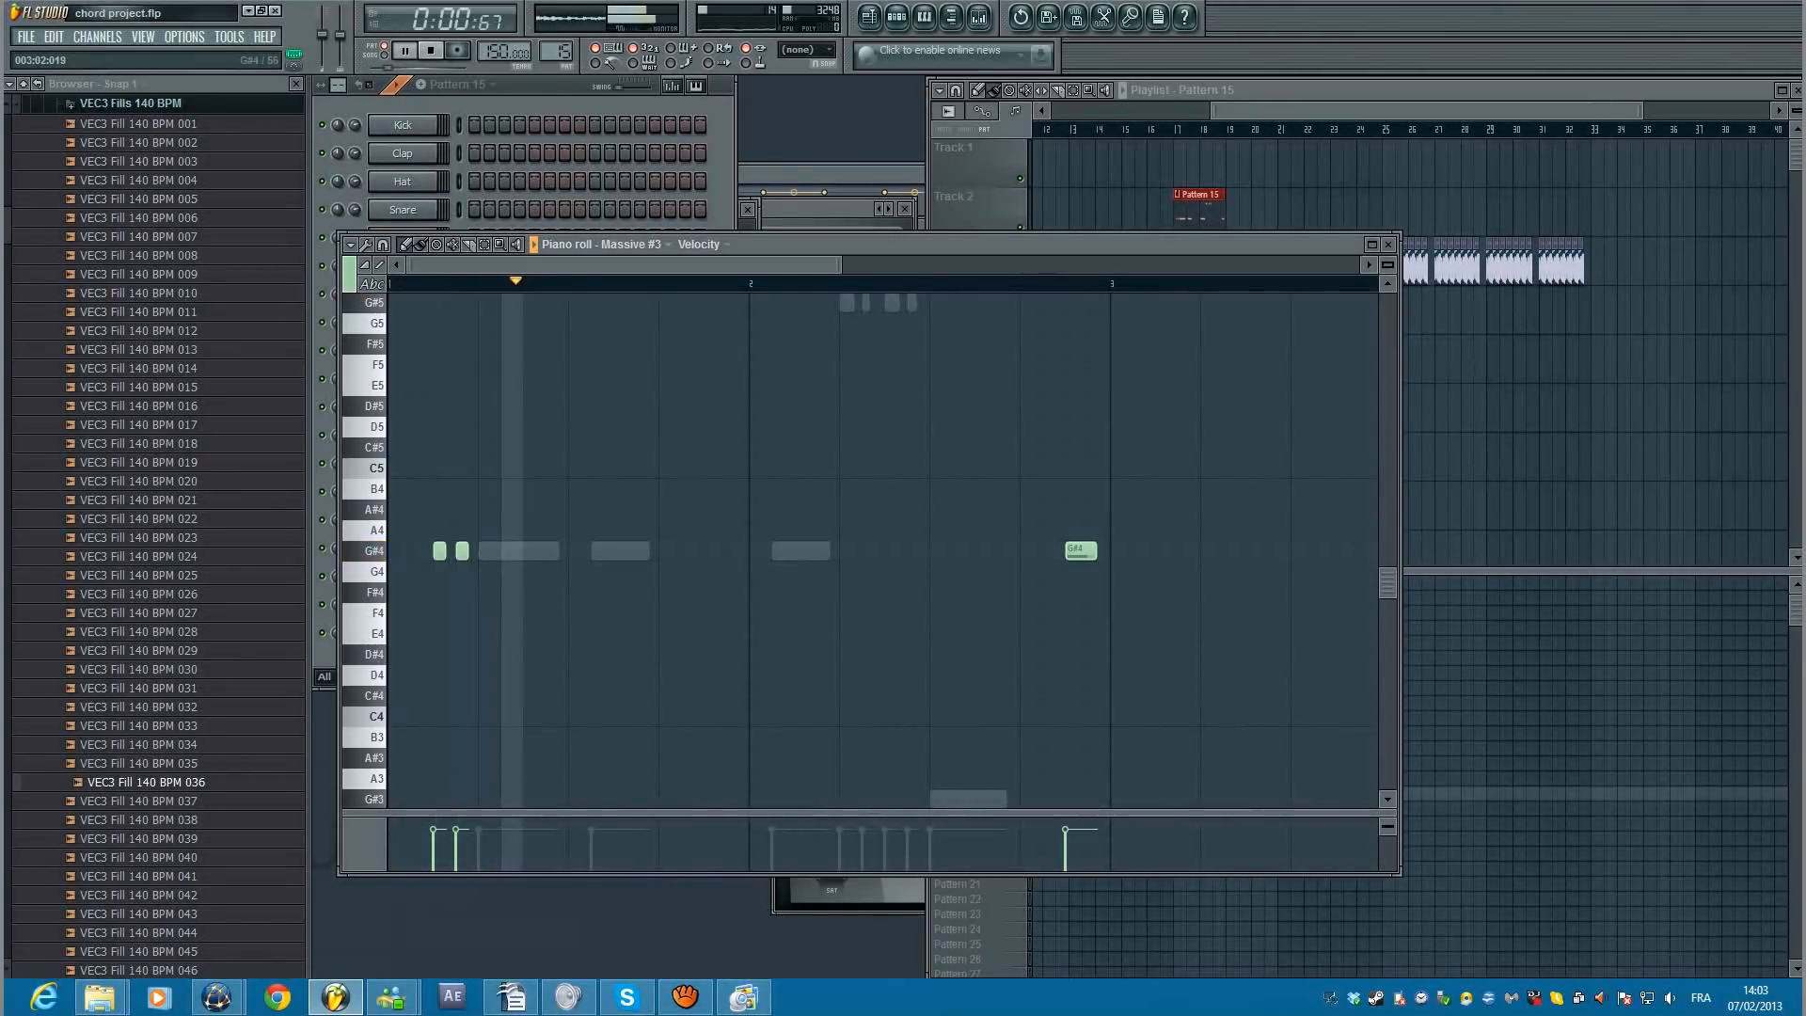
key(space)
Step: Place a second Pattern 15 clip directly after the first on Track 2 of the playlist and play the song
click(1221, 212)
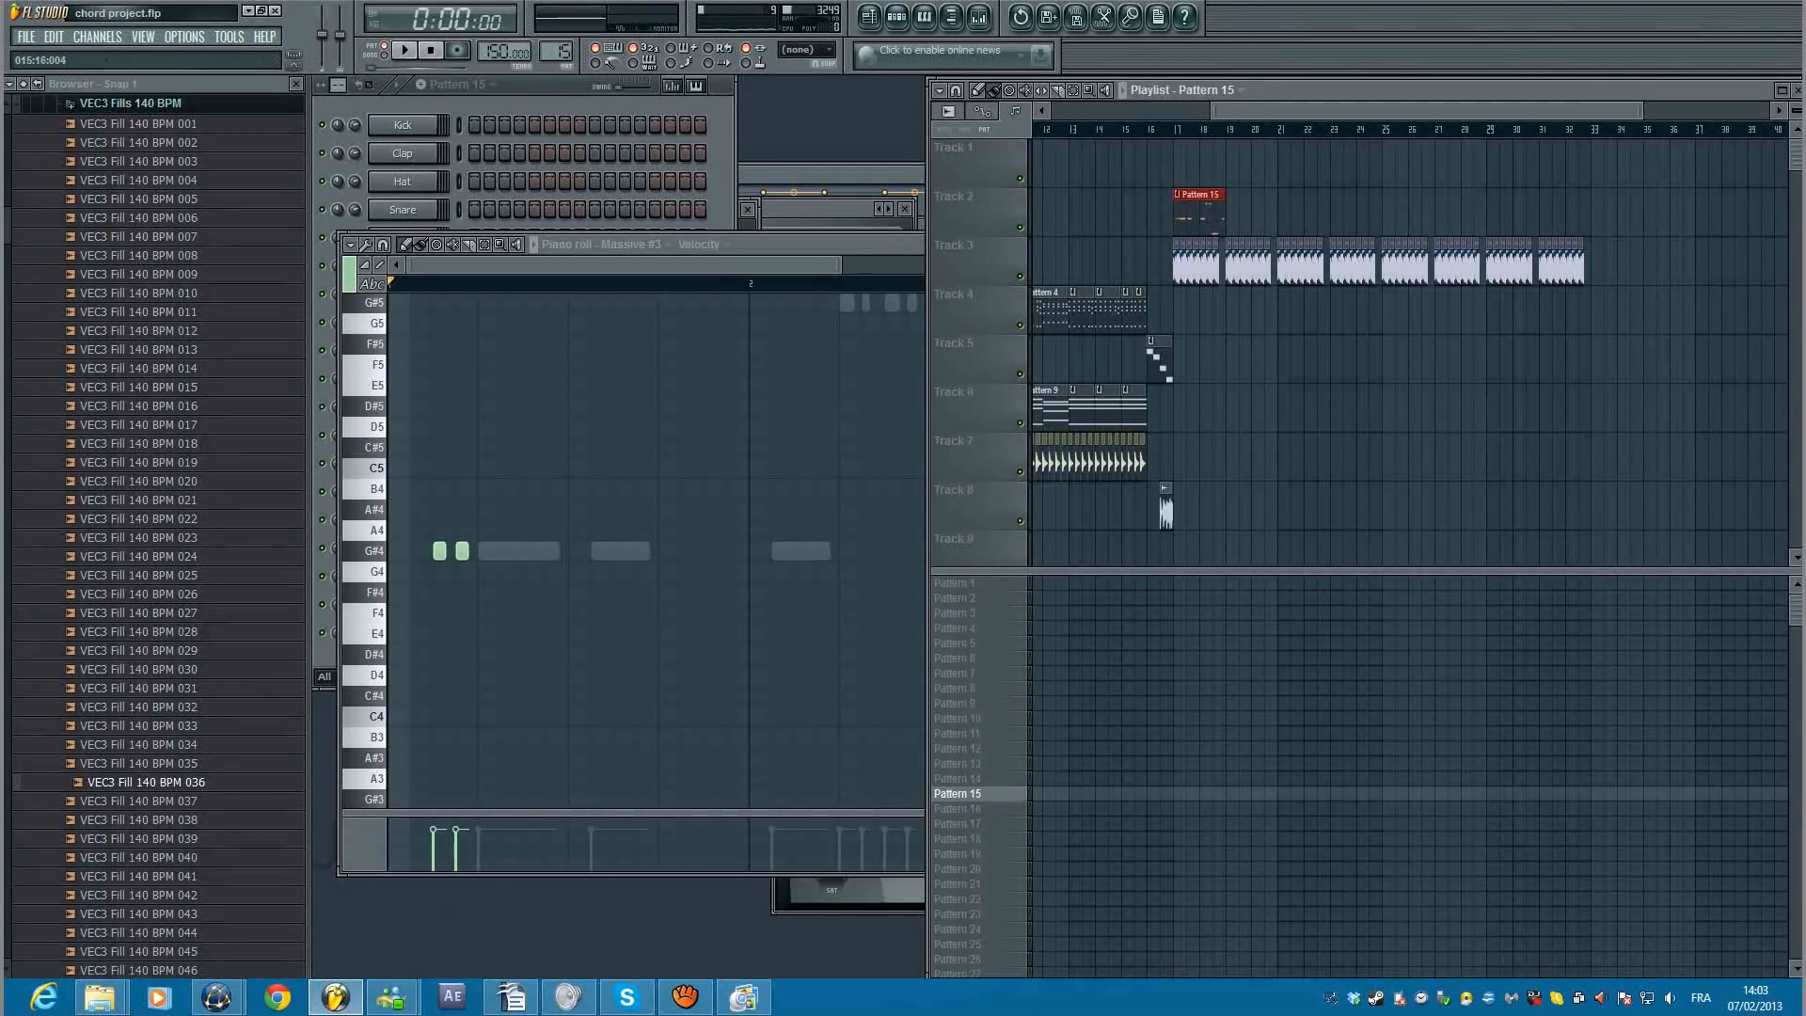
key(space)
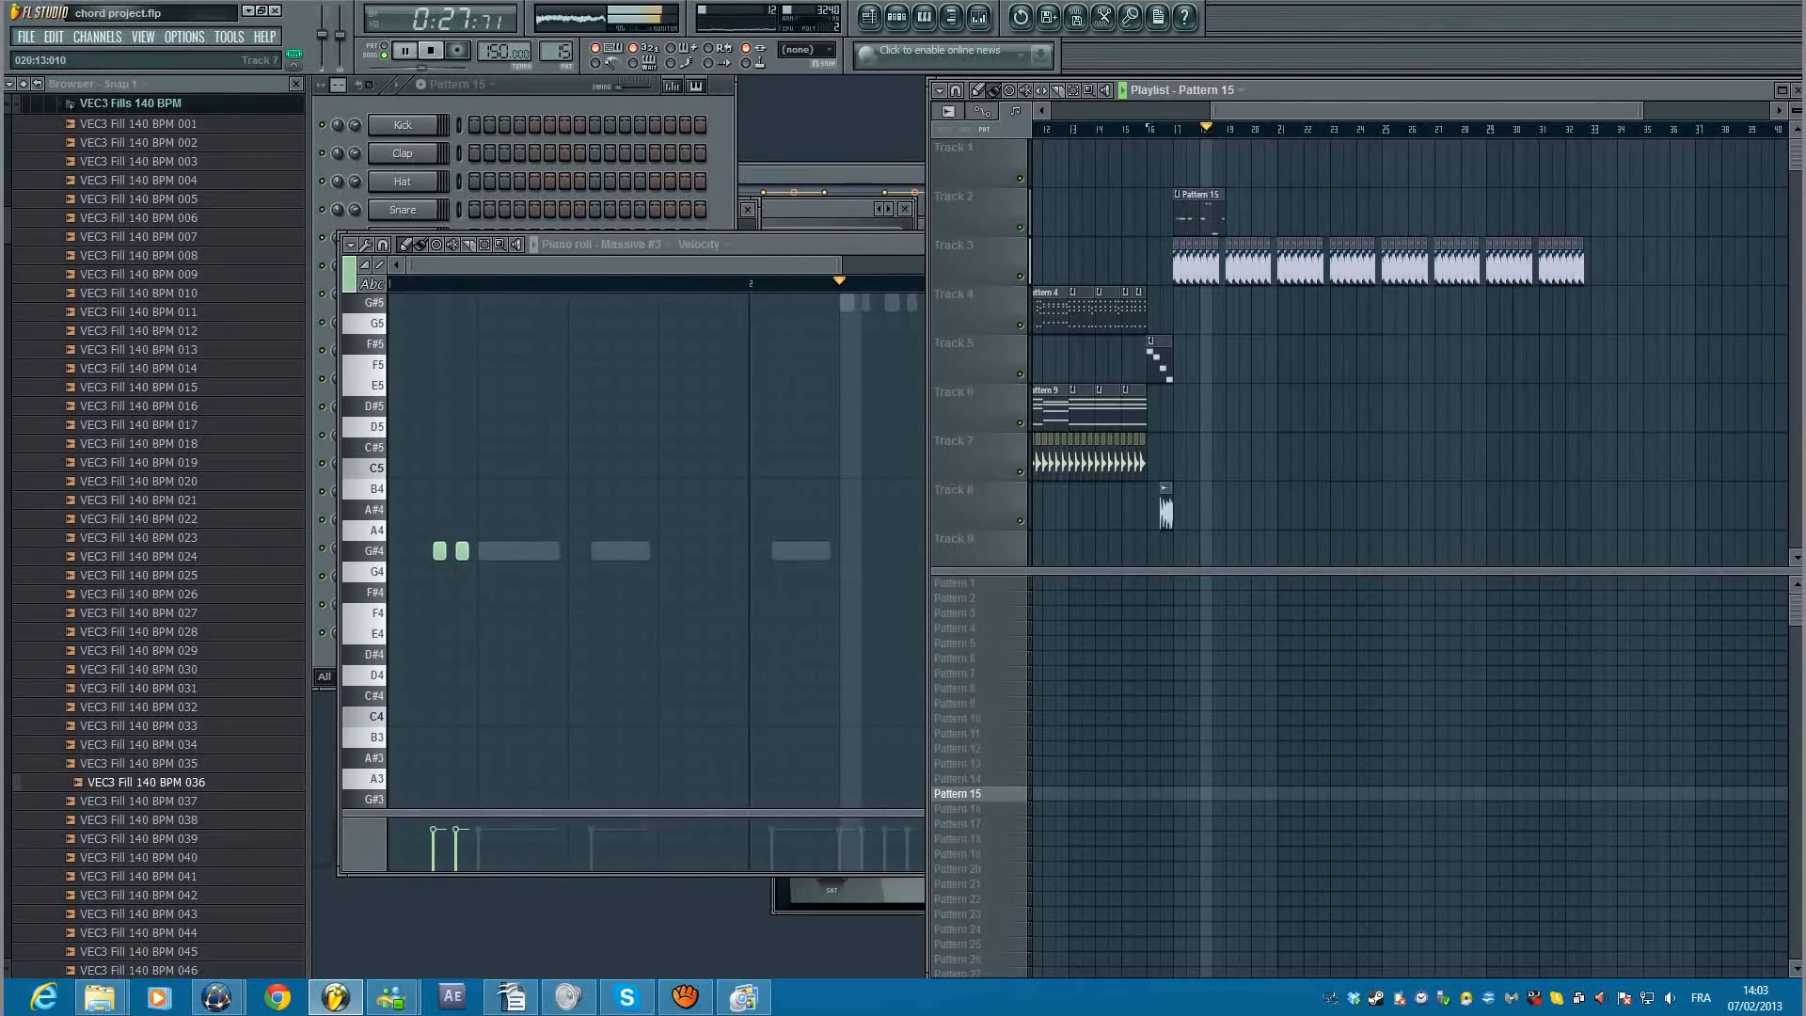
key(space)
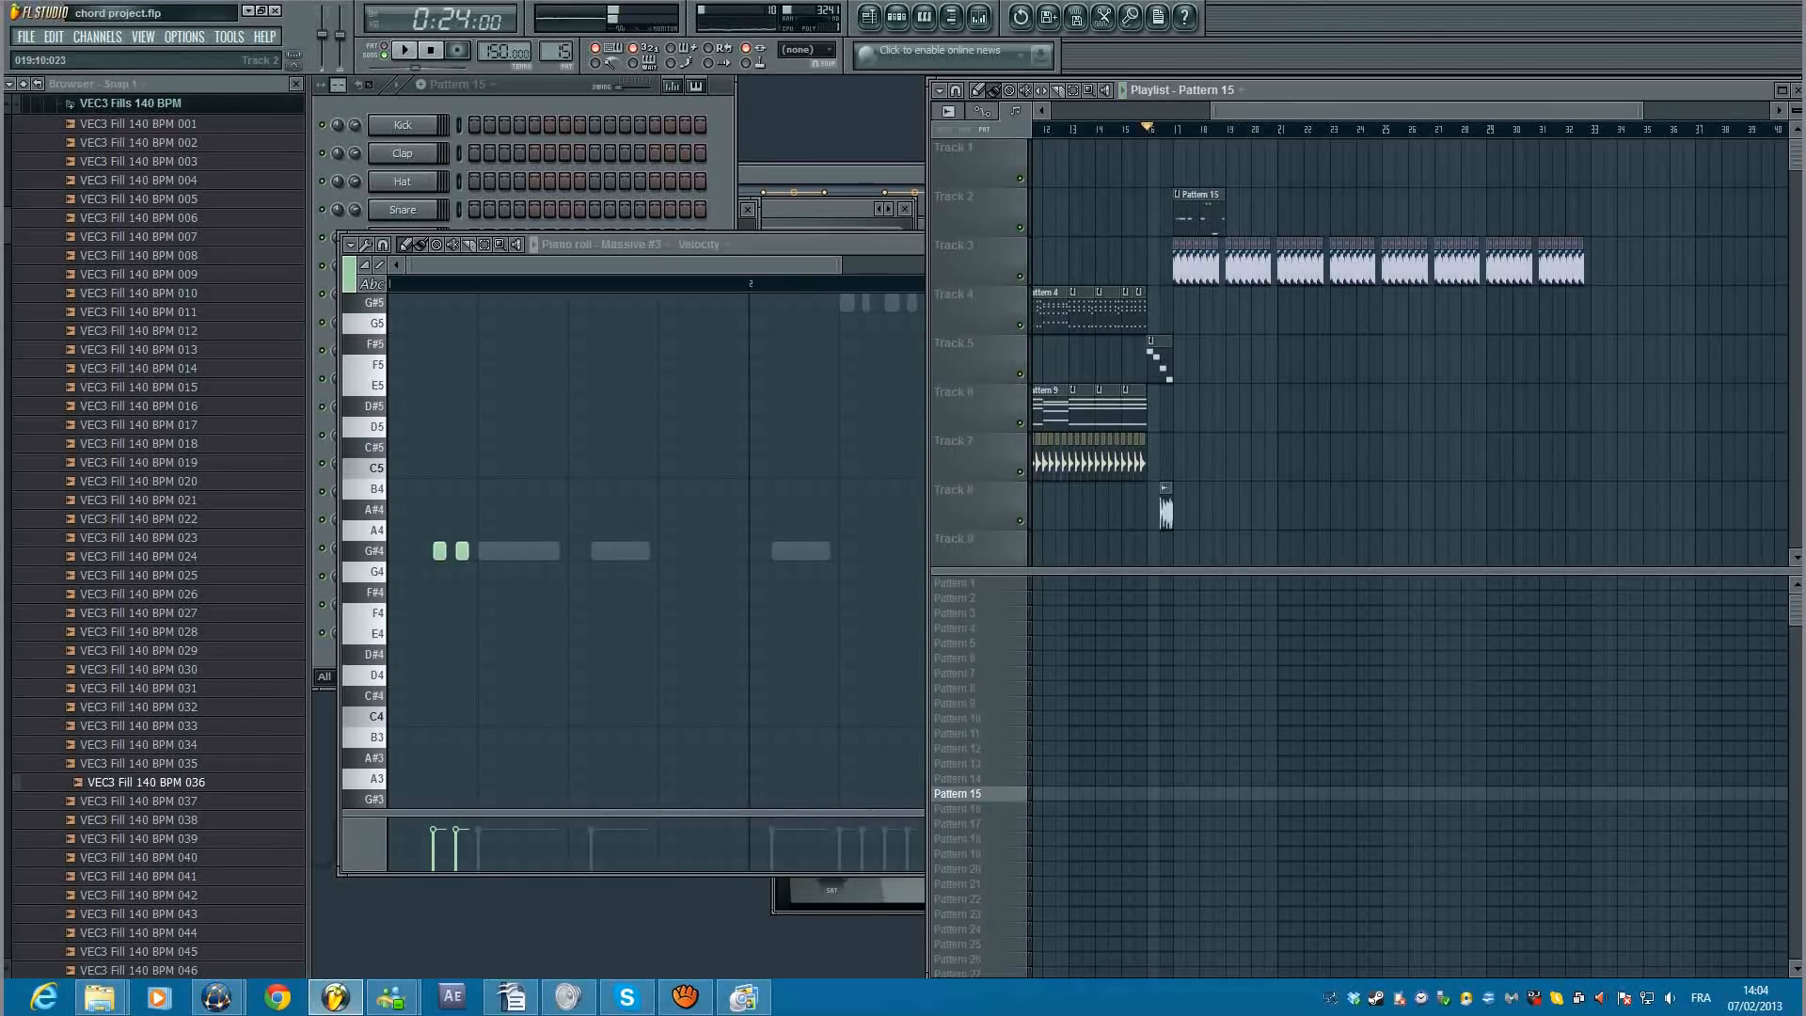
click(1231, 213)
key(space)
Step: Arrange a G#4 note on the last beat of bar 2 in the Massive #3 piano roll, followed by a G#3 note half a beat on
click(625, 264)
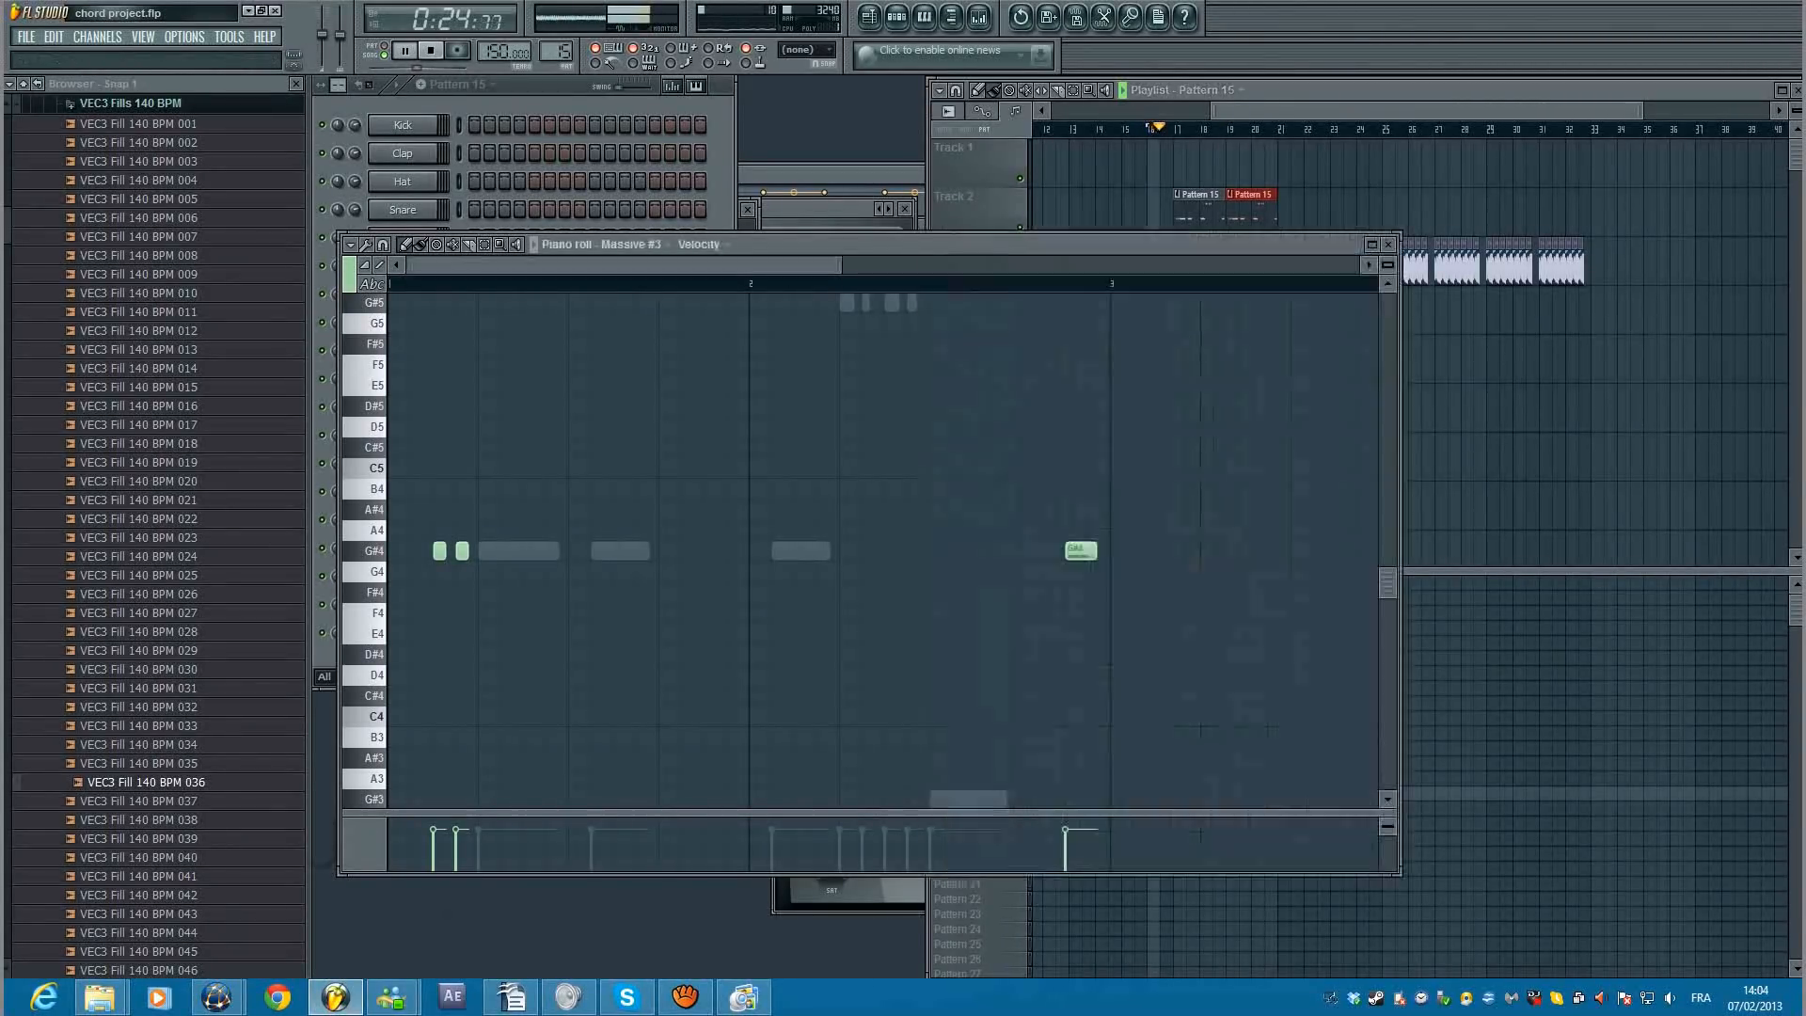
key(F6)
key(F7)
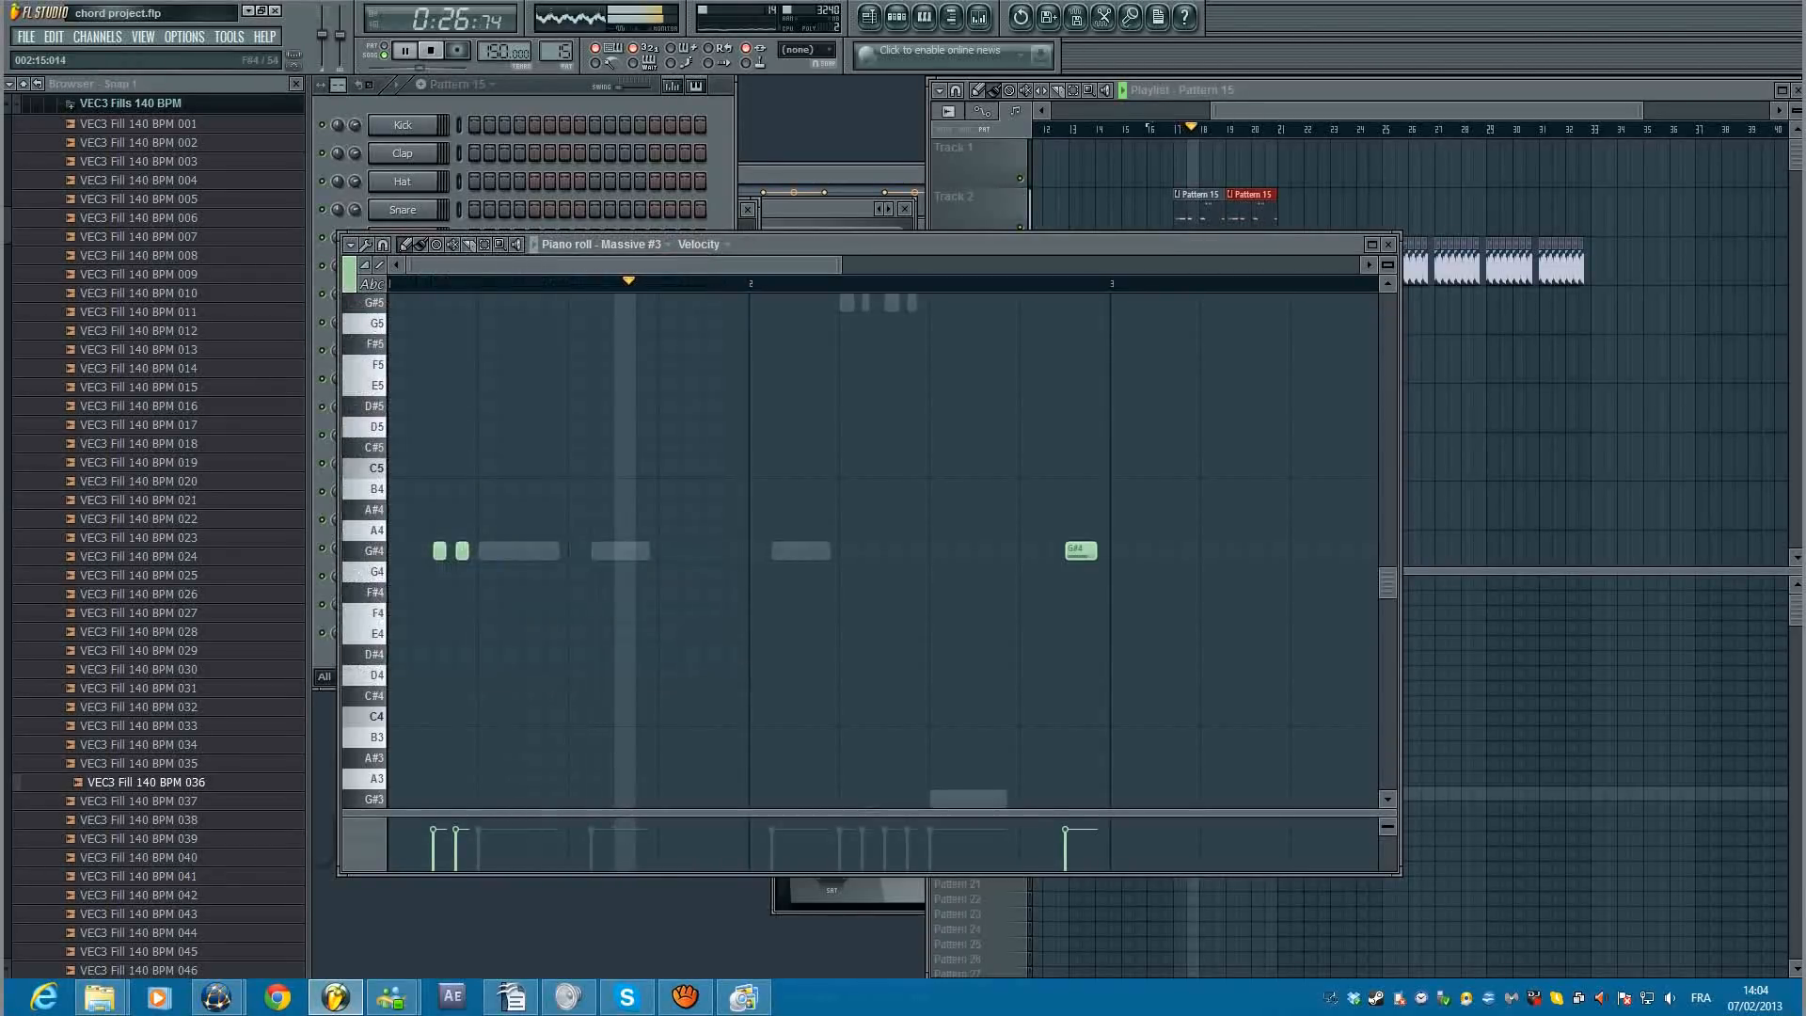
scroll(883, 550, down, 5)
click(1044, 488)
key(space)
mouse_move(1058, 488)
mouse_down()
mouse_move(1036, 488)
mouse_move(1088, 488)
mouse_move(1036, 489)
mouse_up()
key(space)
scroll(1087, 488, up, 4)
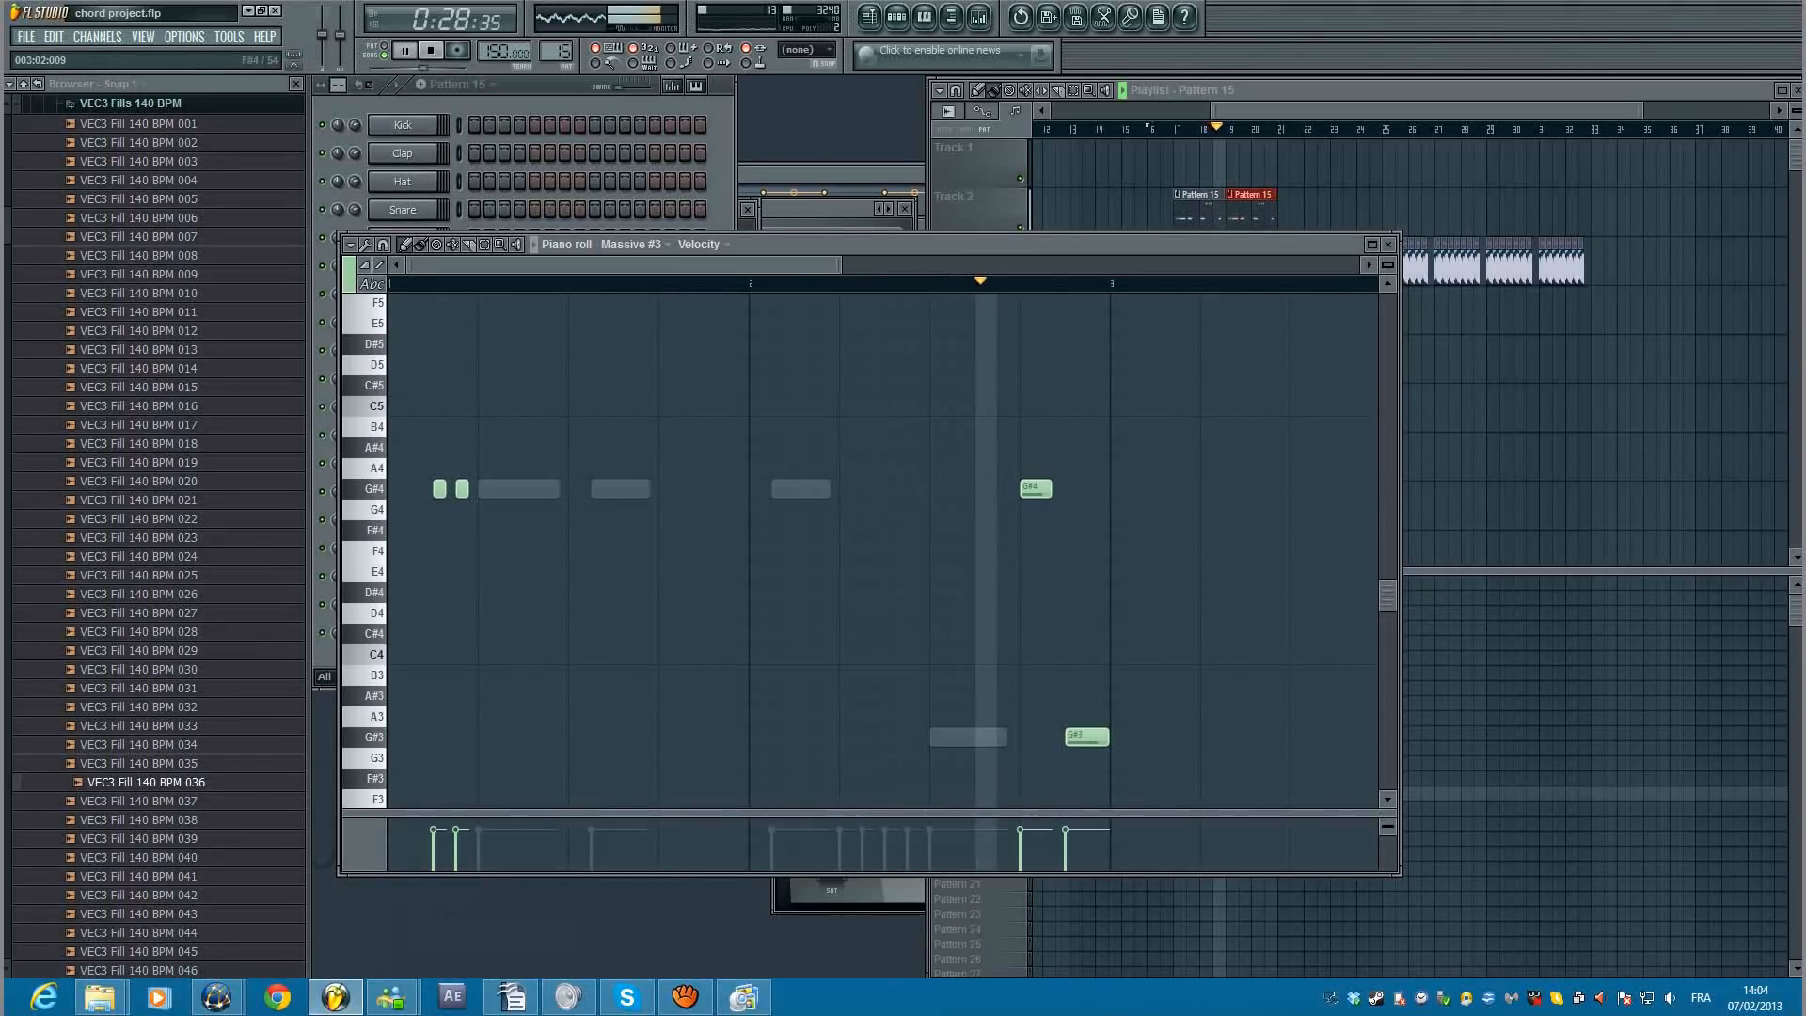
Step: Shorten the final G#3 note of Massive #3, stop playback and return to the playlist
drag(1106, 737, 1074, 737)
key(space)
key(F5)
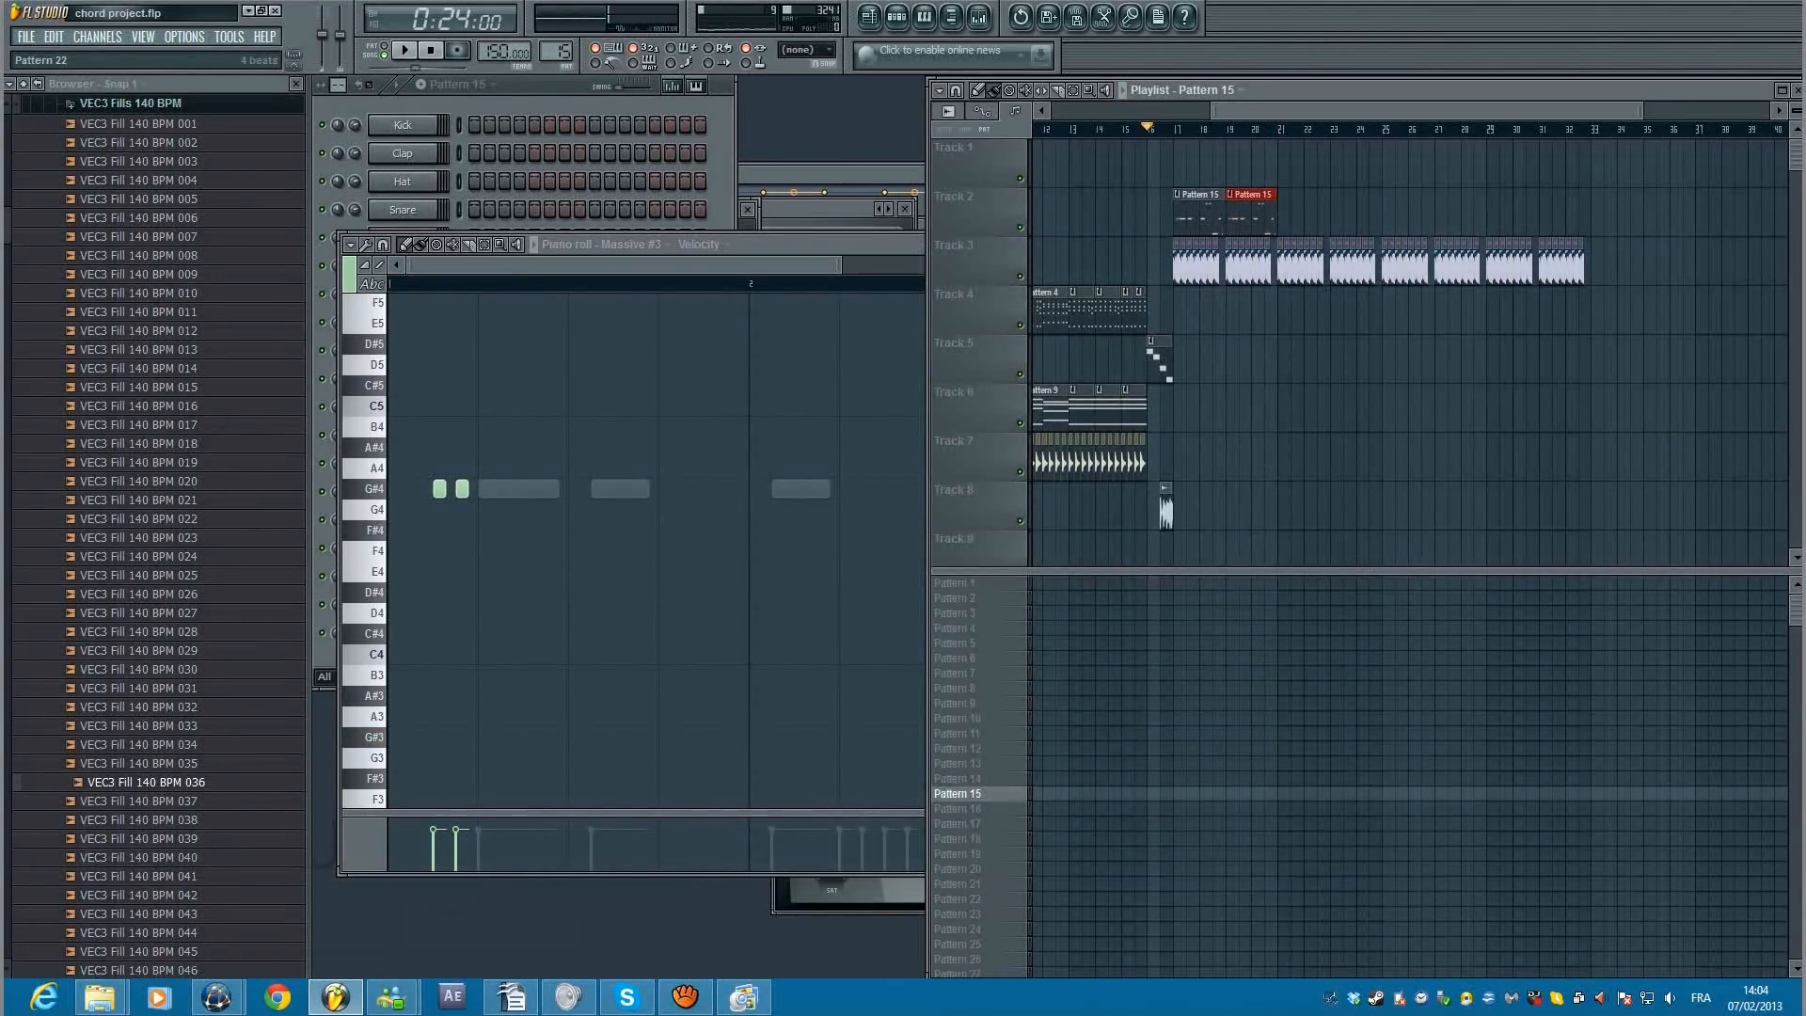
Step: Switch to ManyCam, change its audio source from Stereo Mix to Microphone, and return to FL Studio
click(743, 996)
click(51, 312)
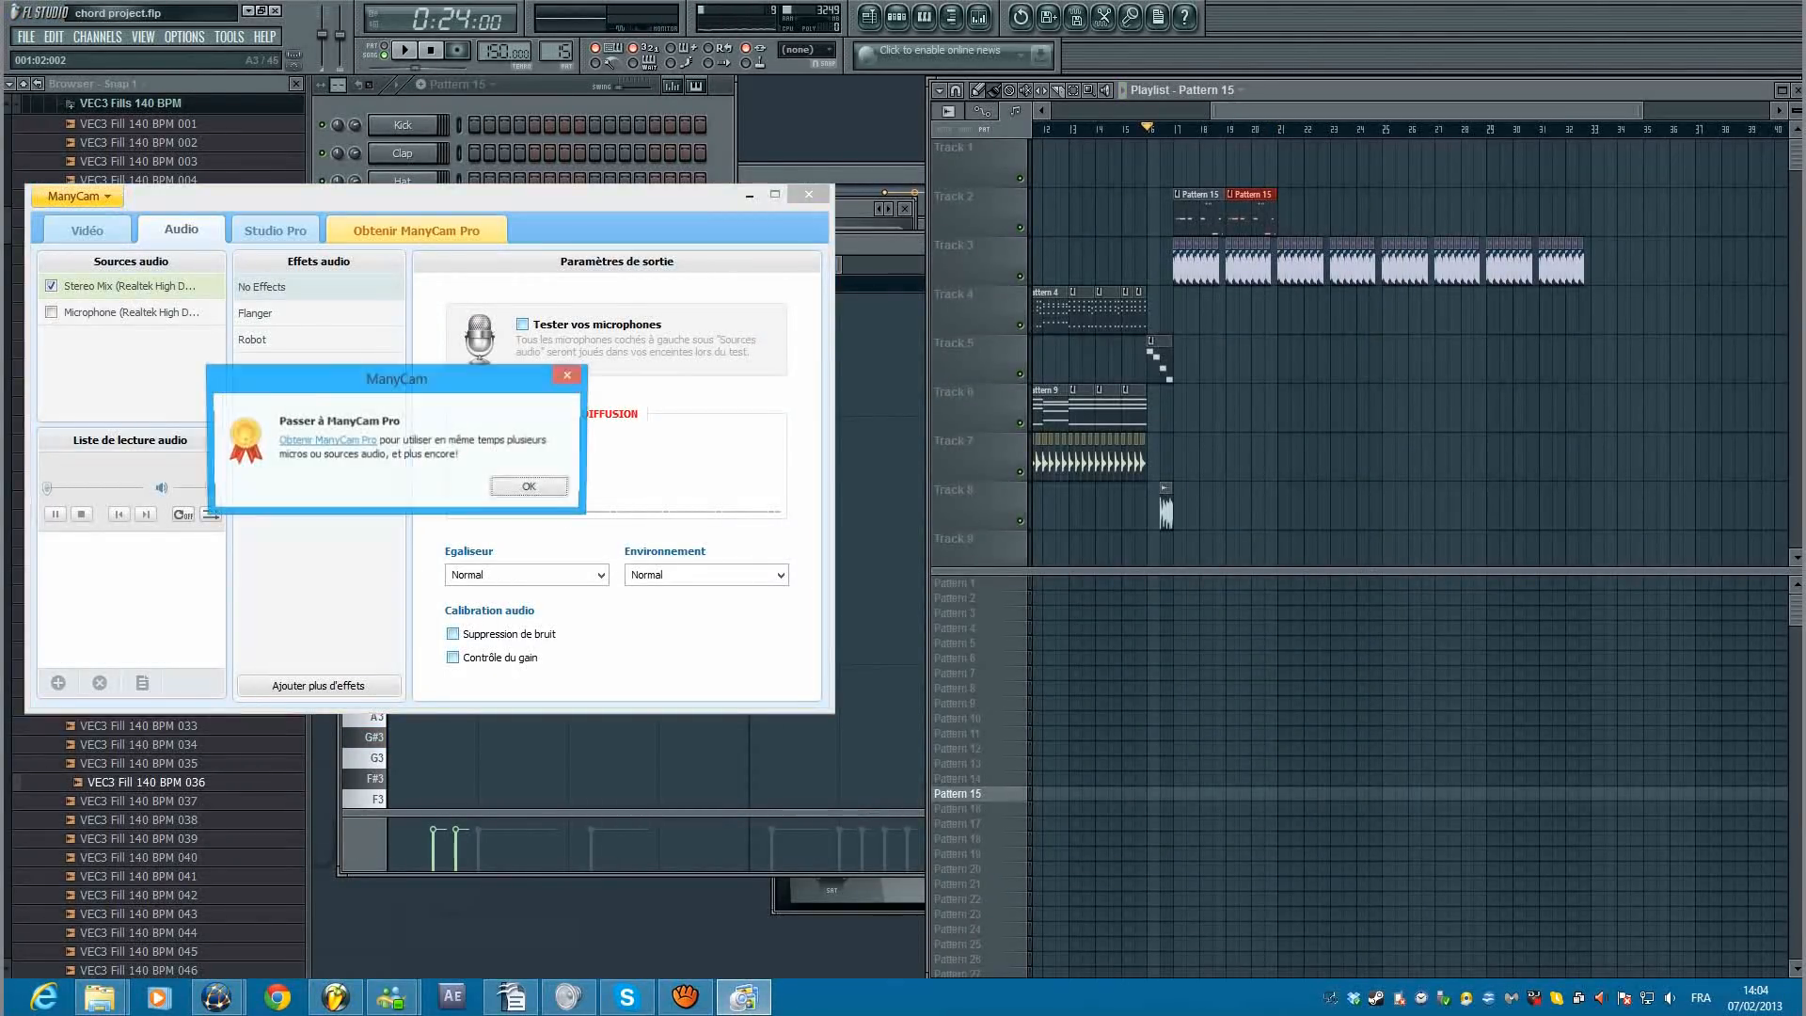
click(531, 486)
click(51, 286)
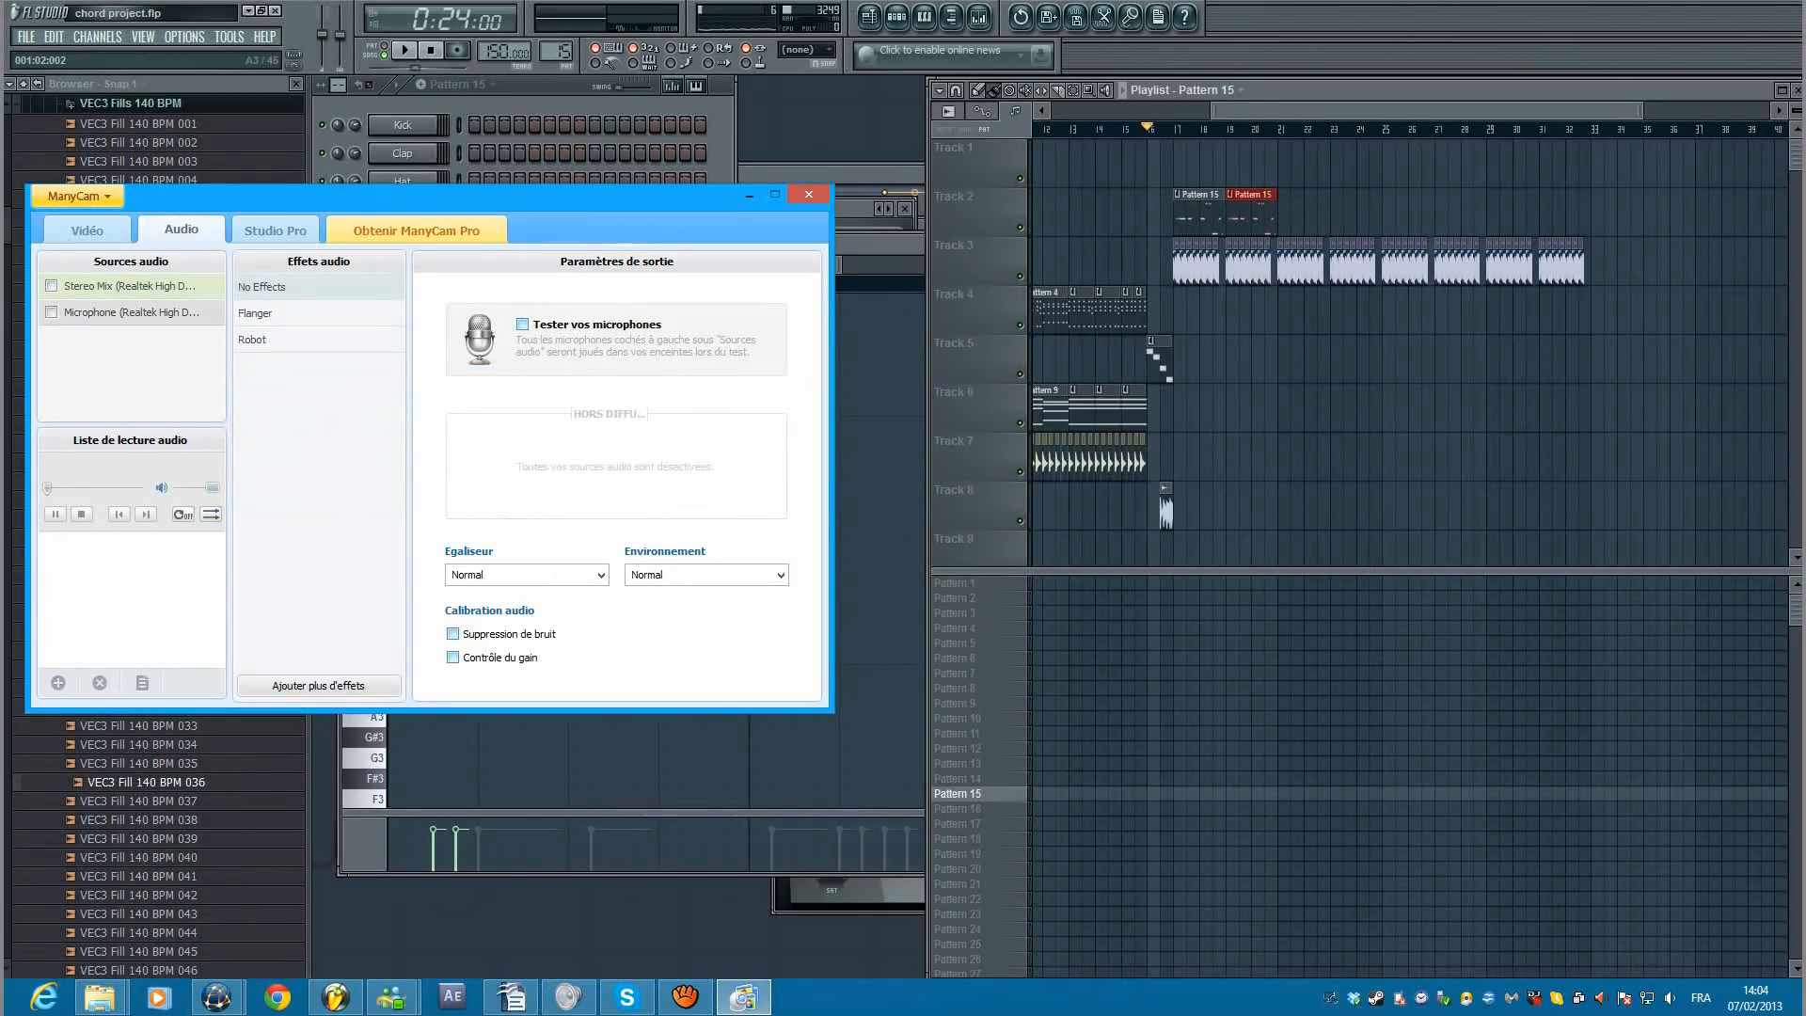
click(51, 313)
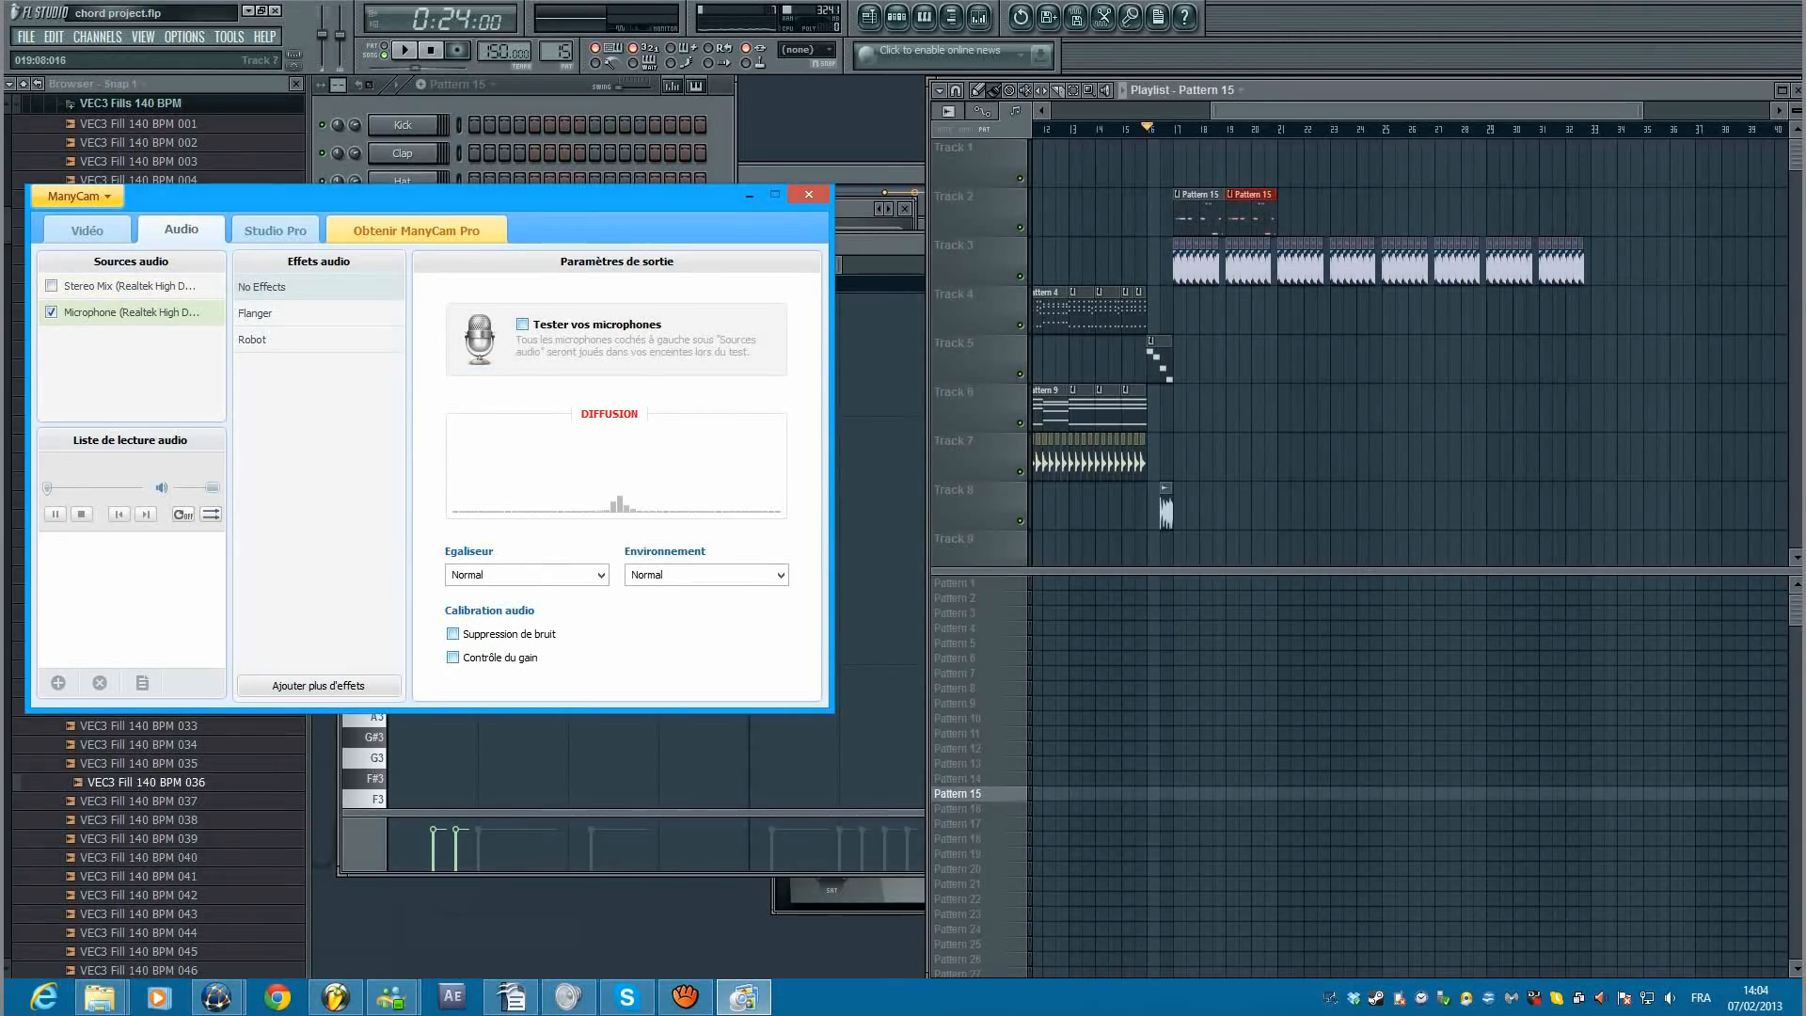
click(1251, 433)
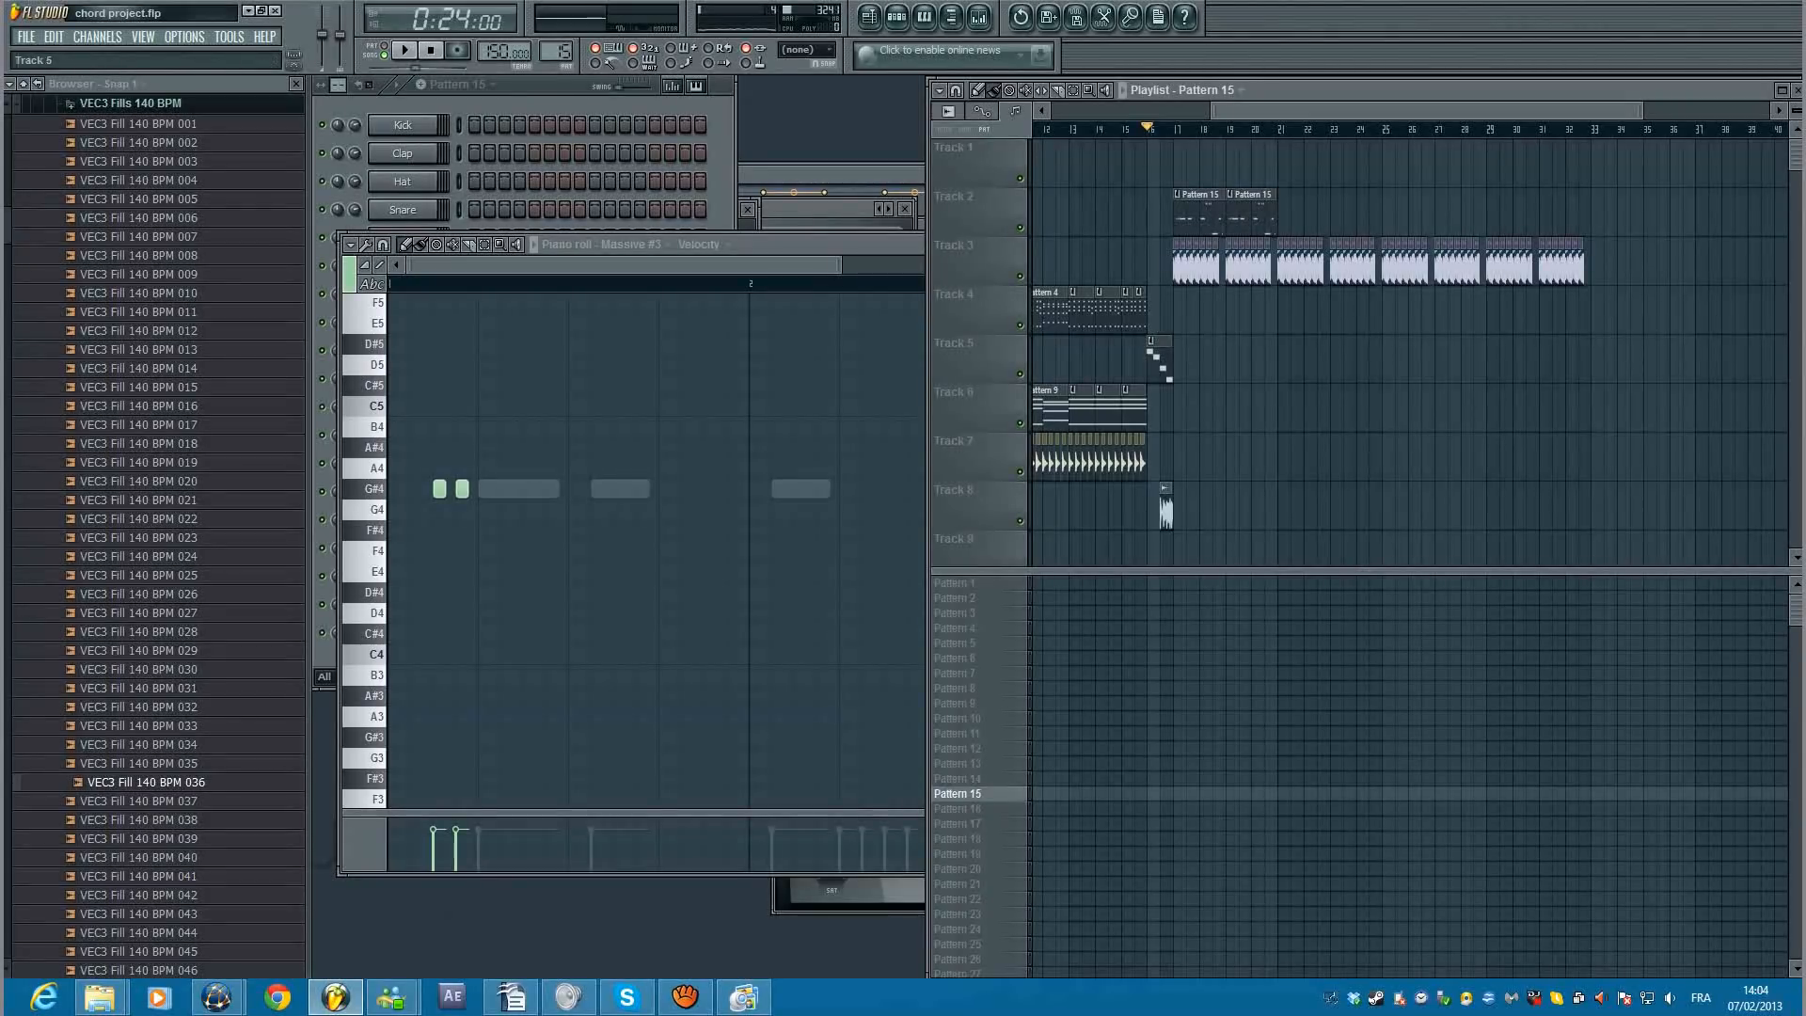
Step: Examine how Pattern 15's notes are spread across the channels and placed in the Massive #3 piano roll
key(F6)
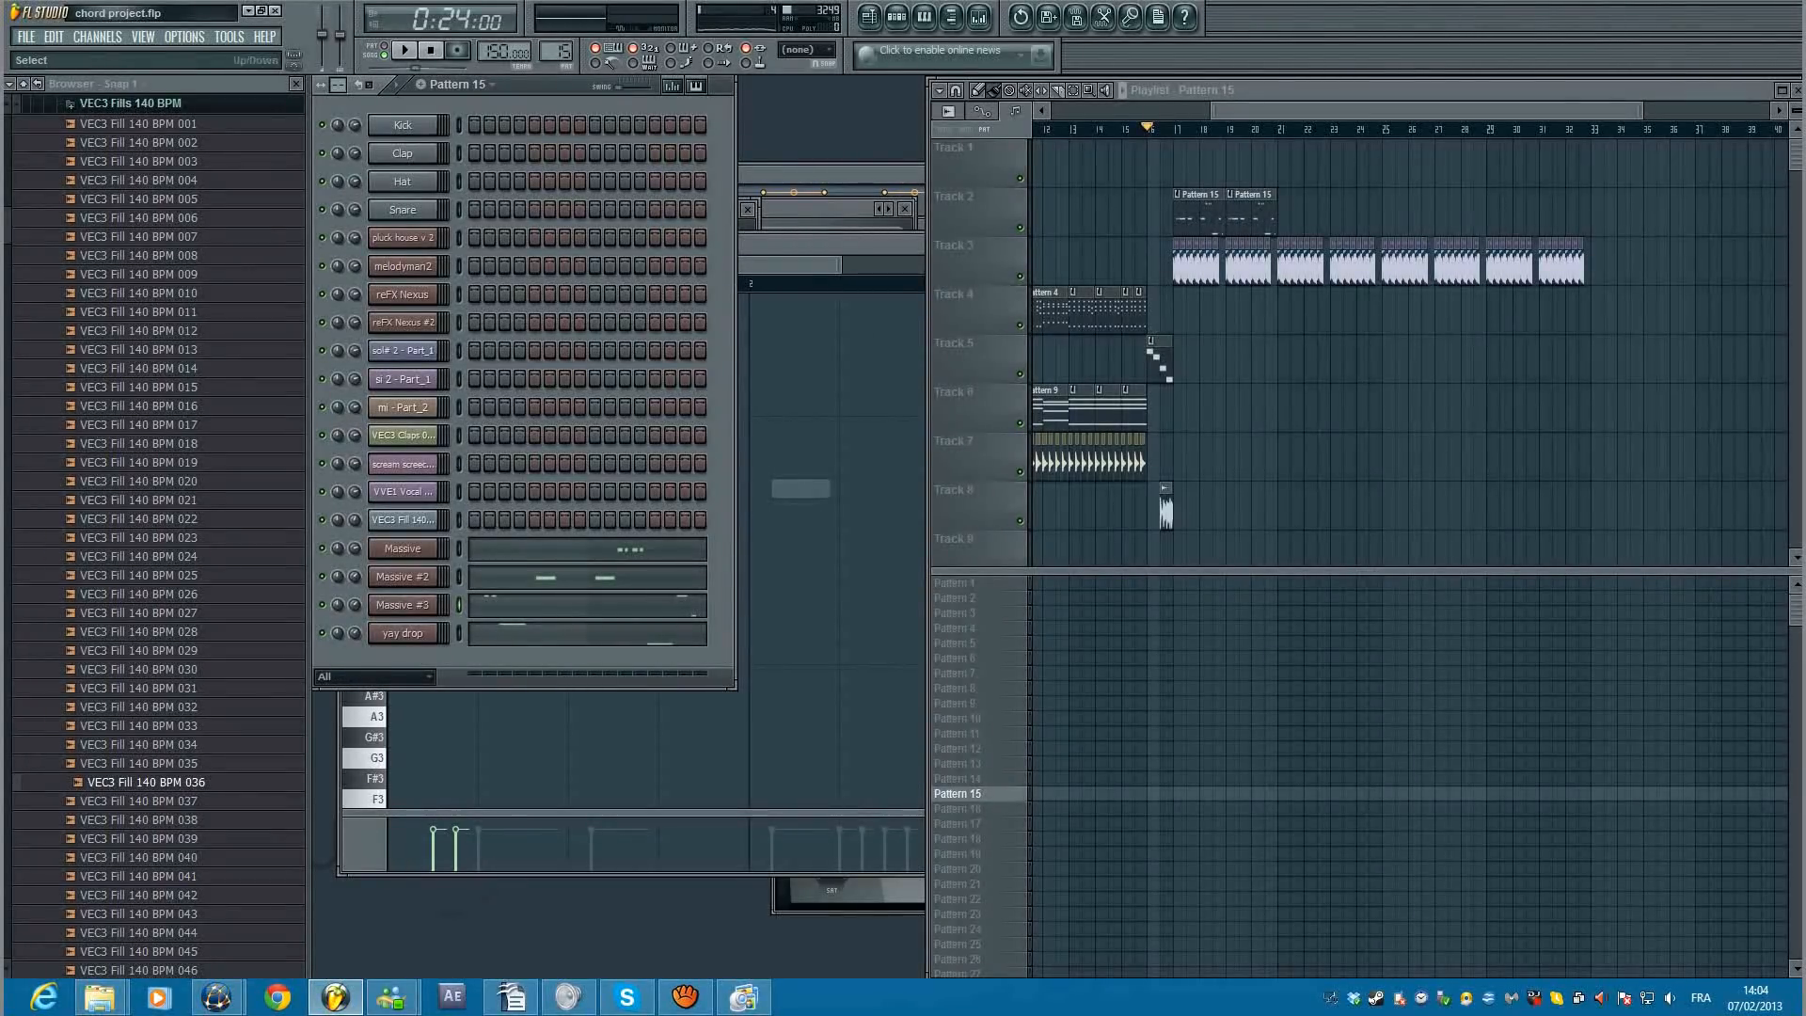
key(F5)
key(F9)
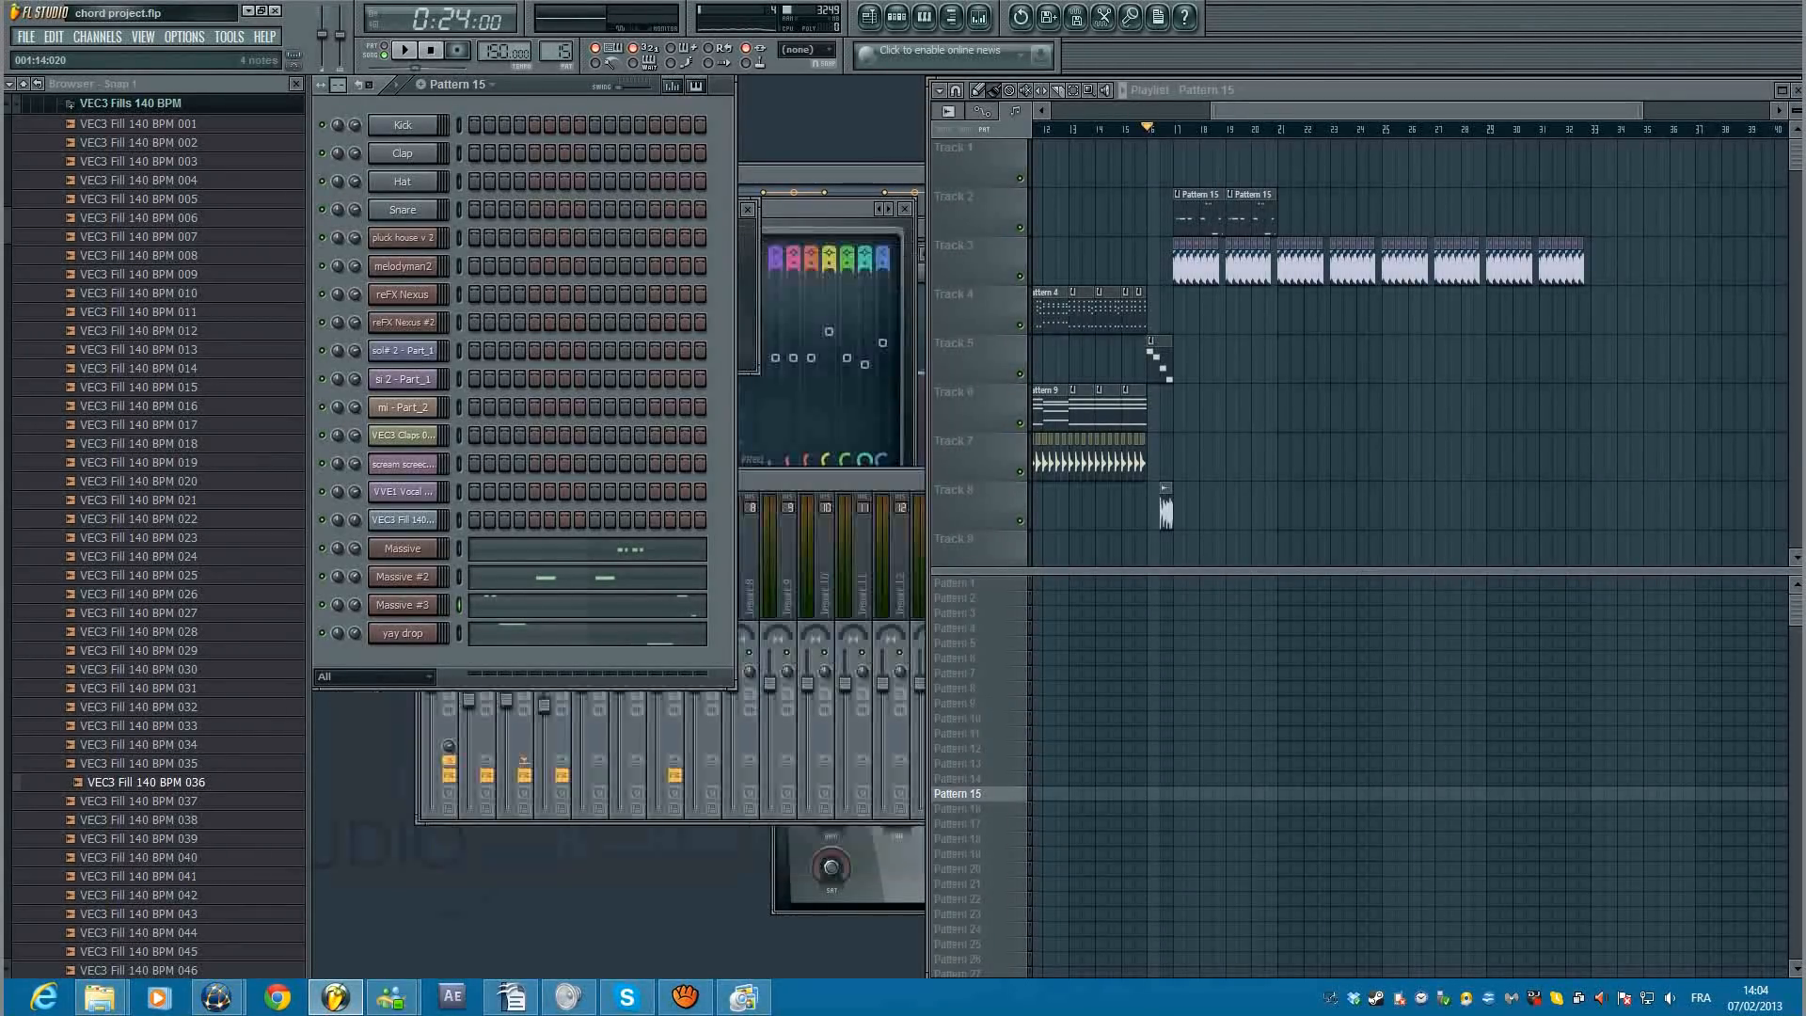
key(F7)
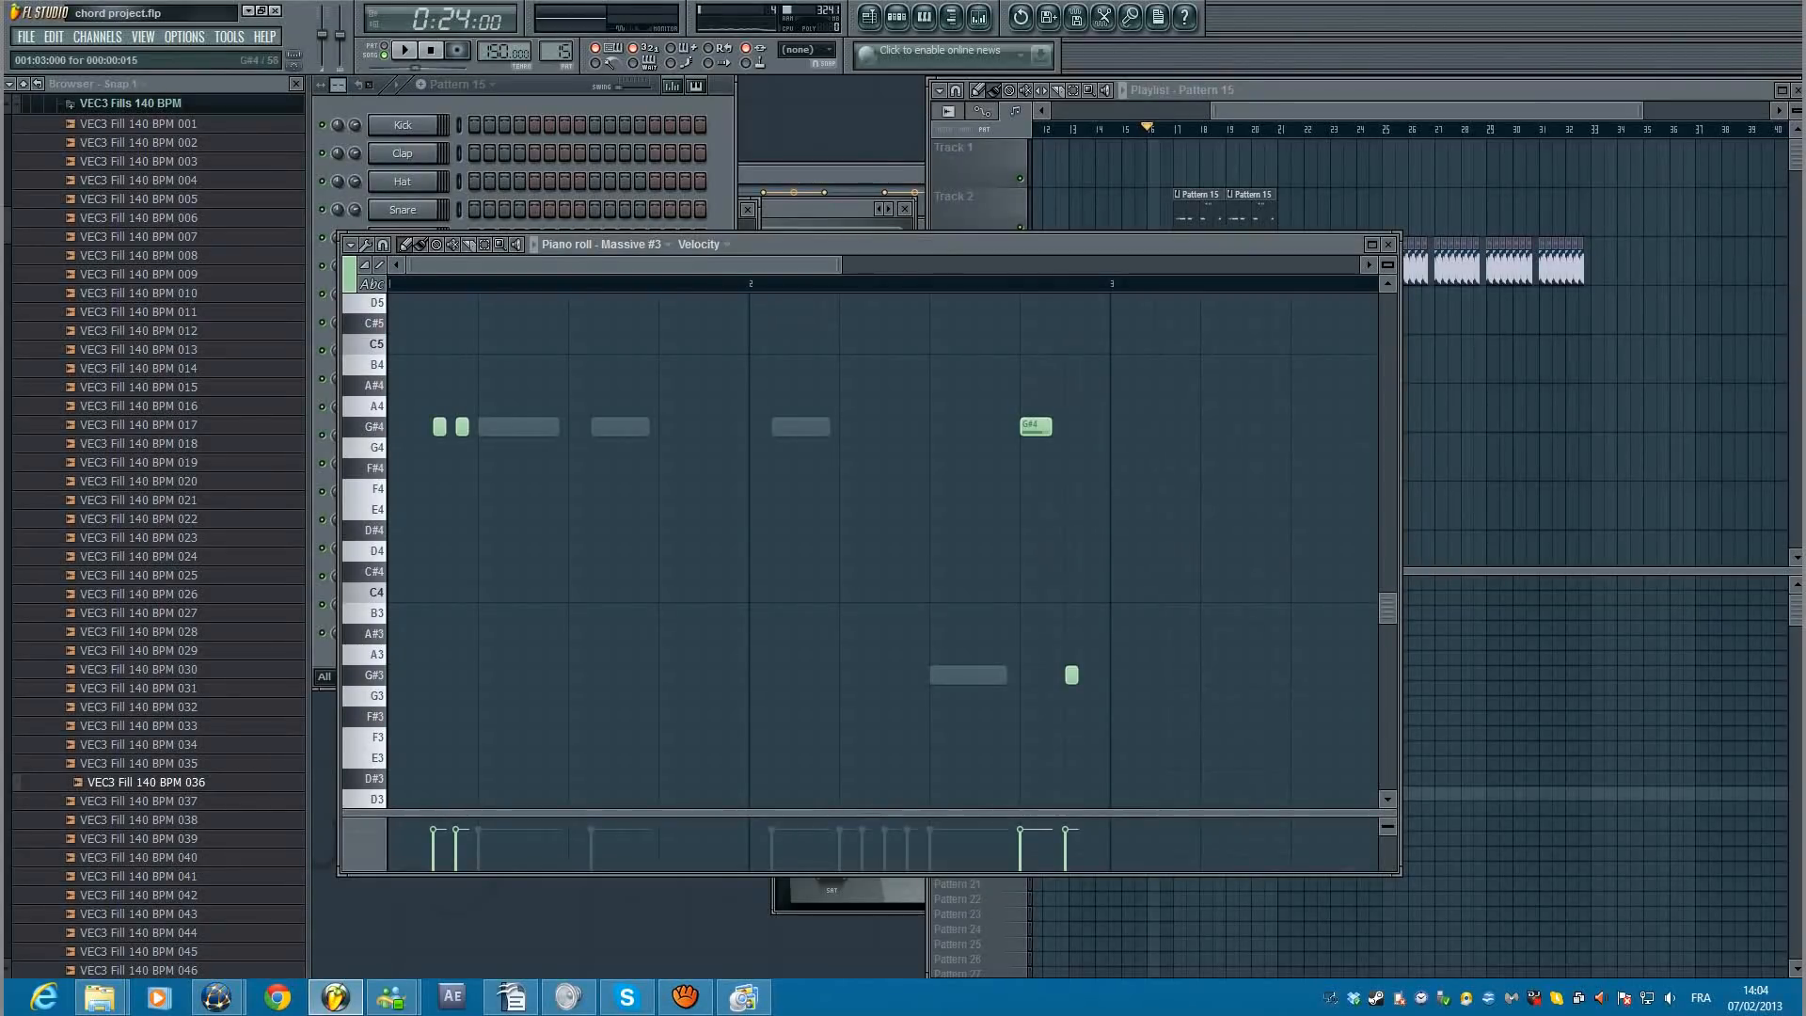
scroll(419, 426, up, 3)
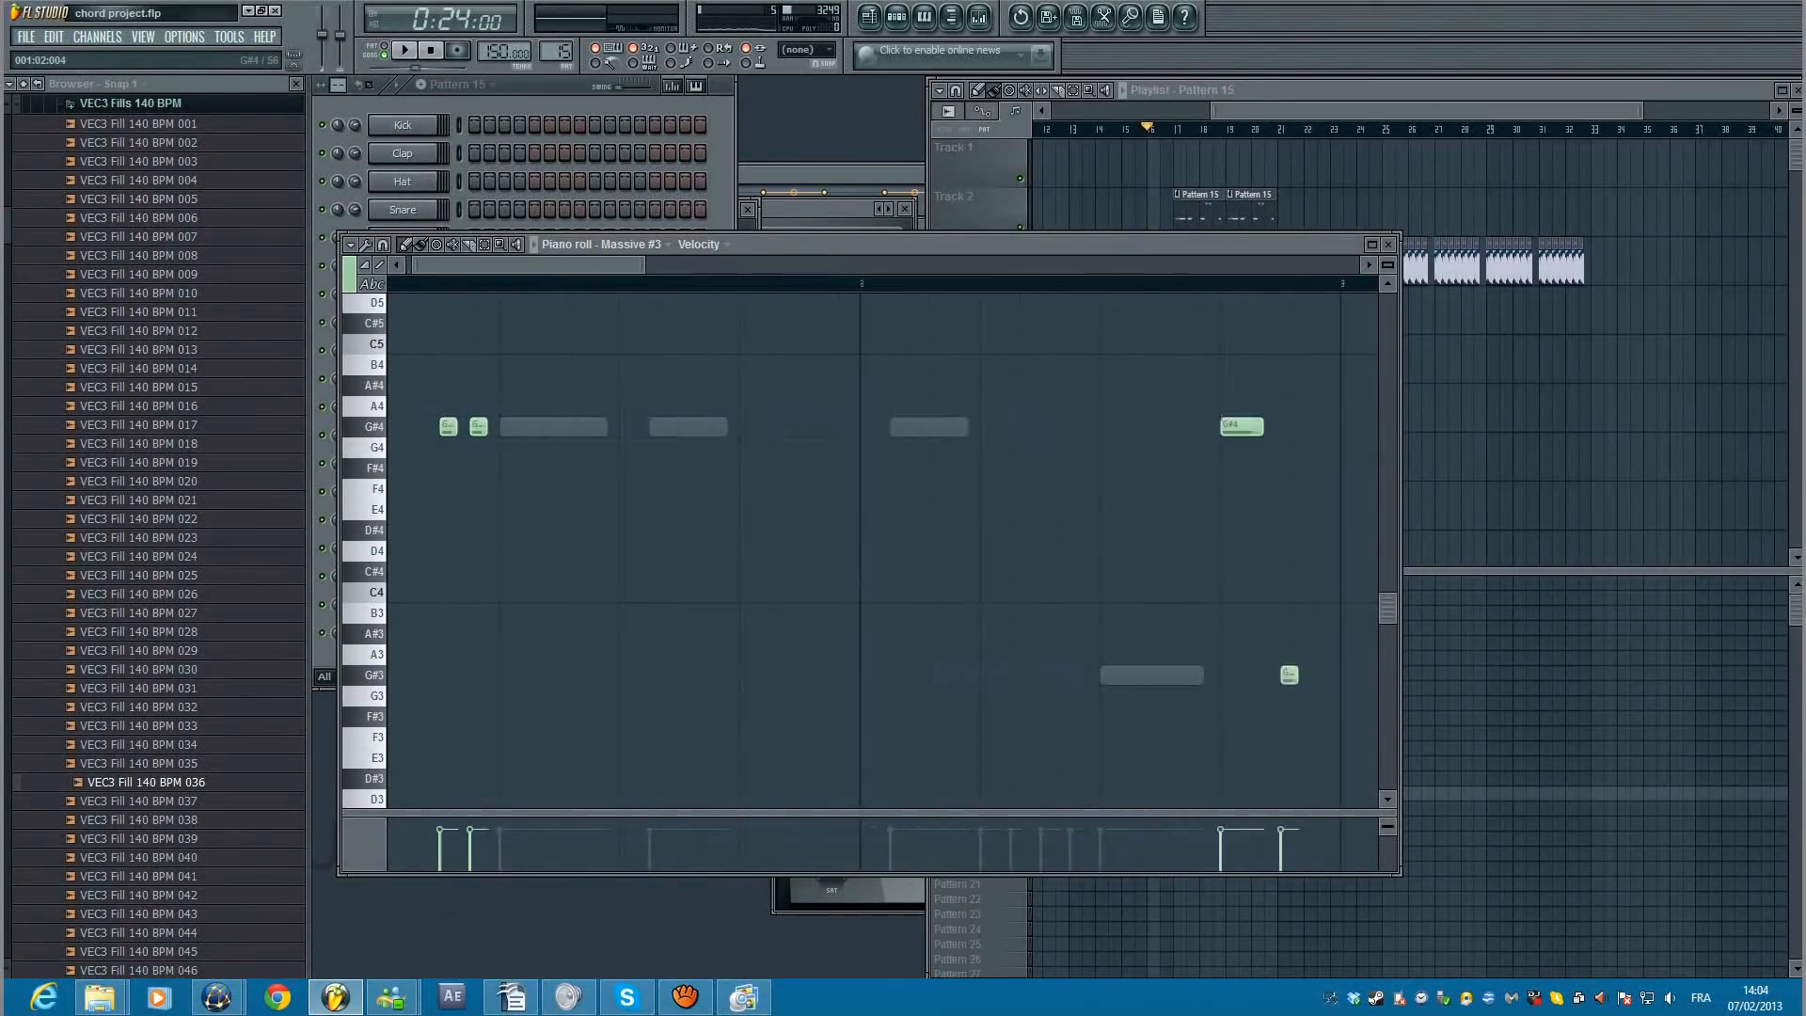
key(ctrl+a)
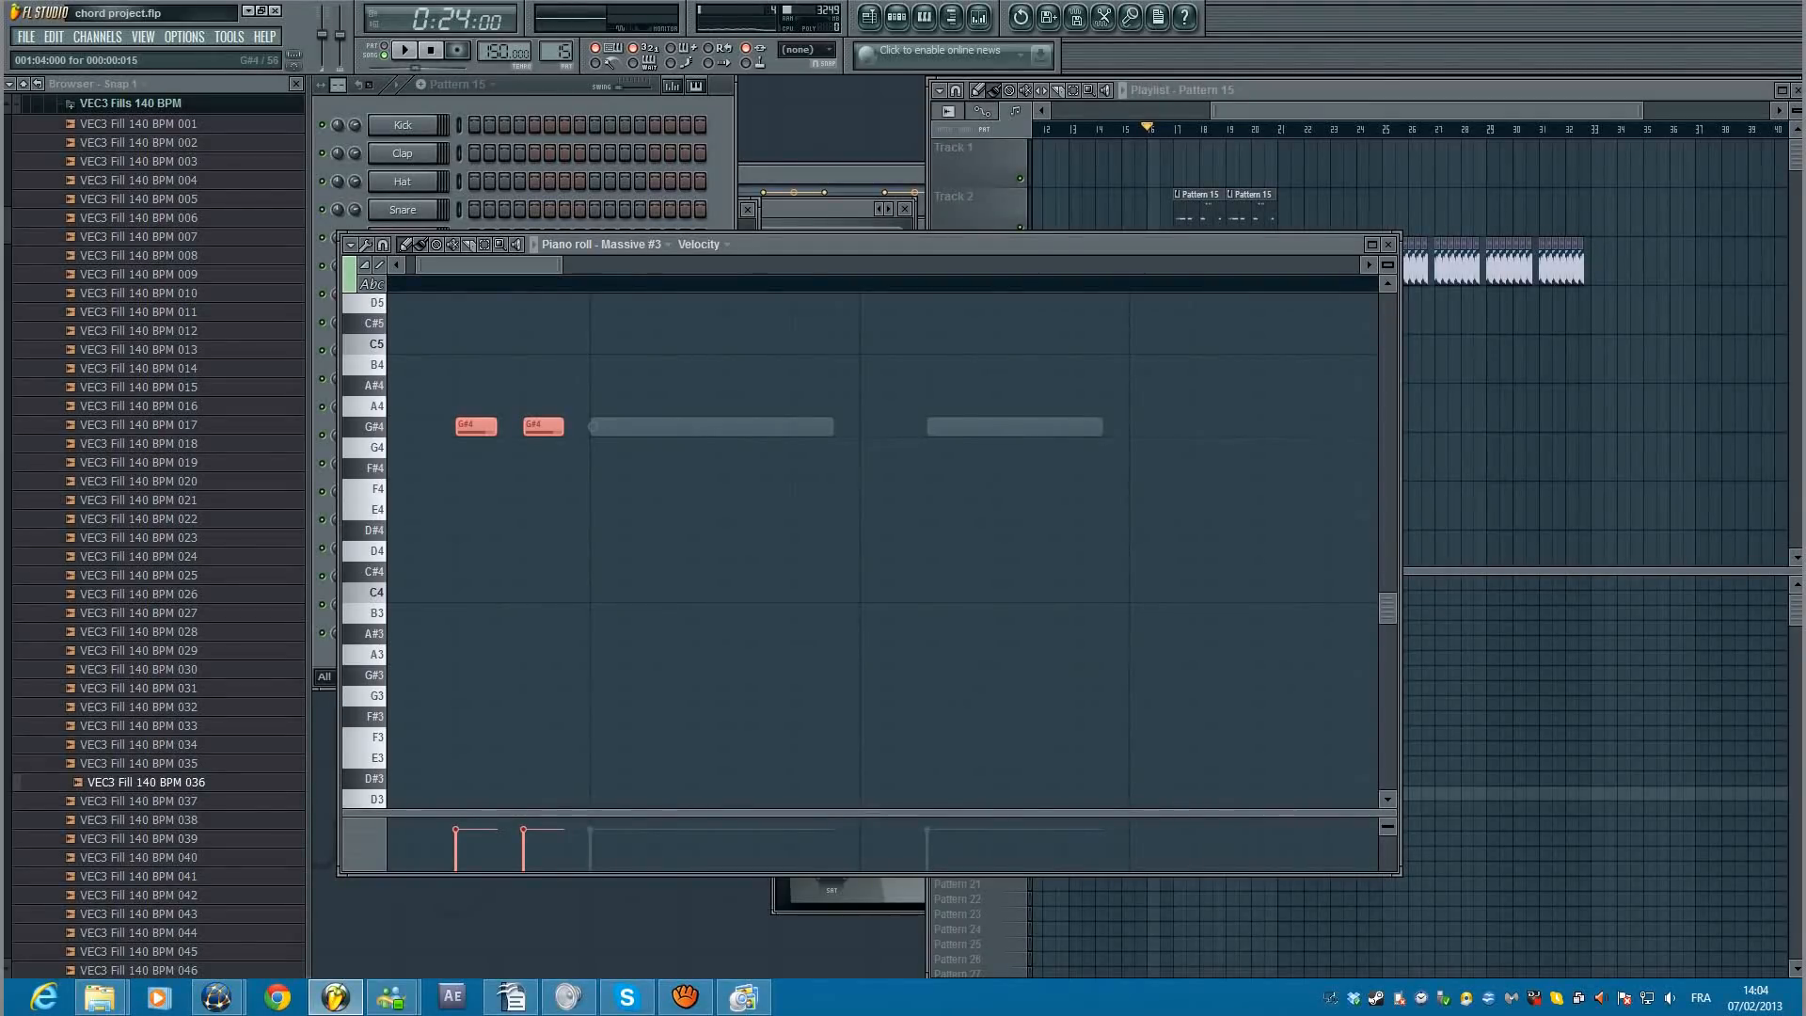
scroll(883, 550, down, 4)
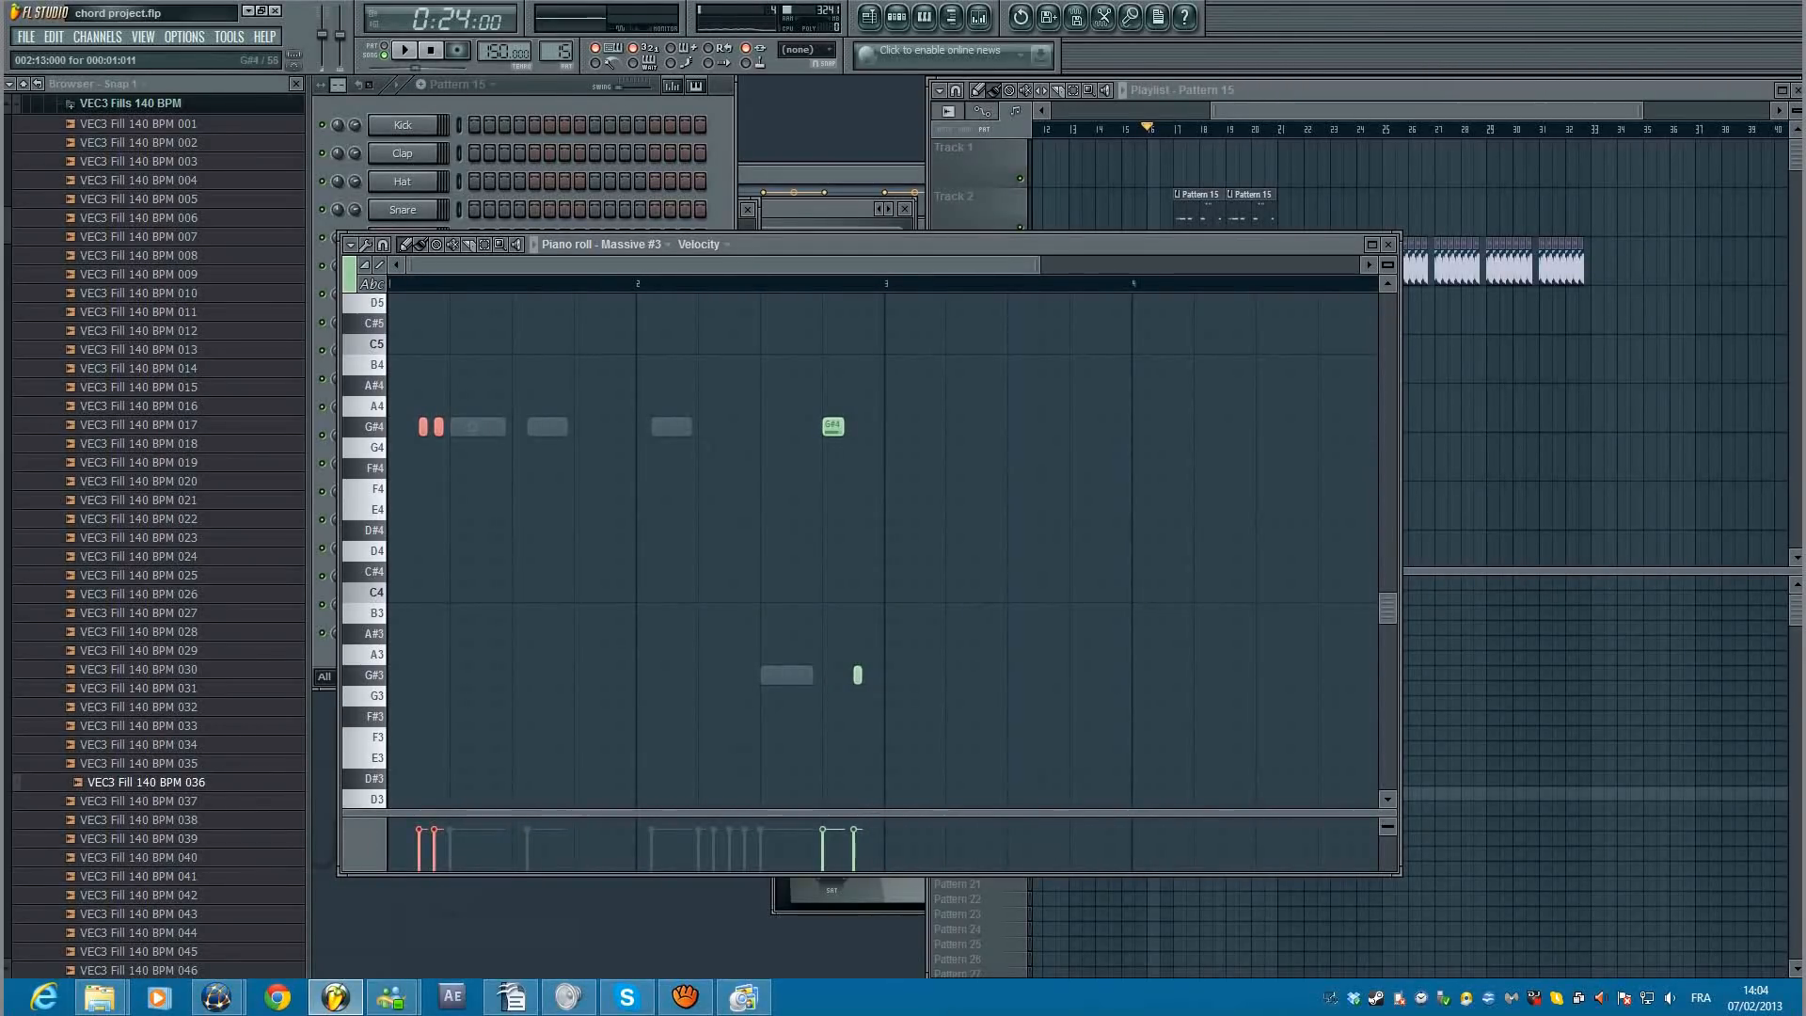
key(F6)
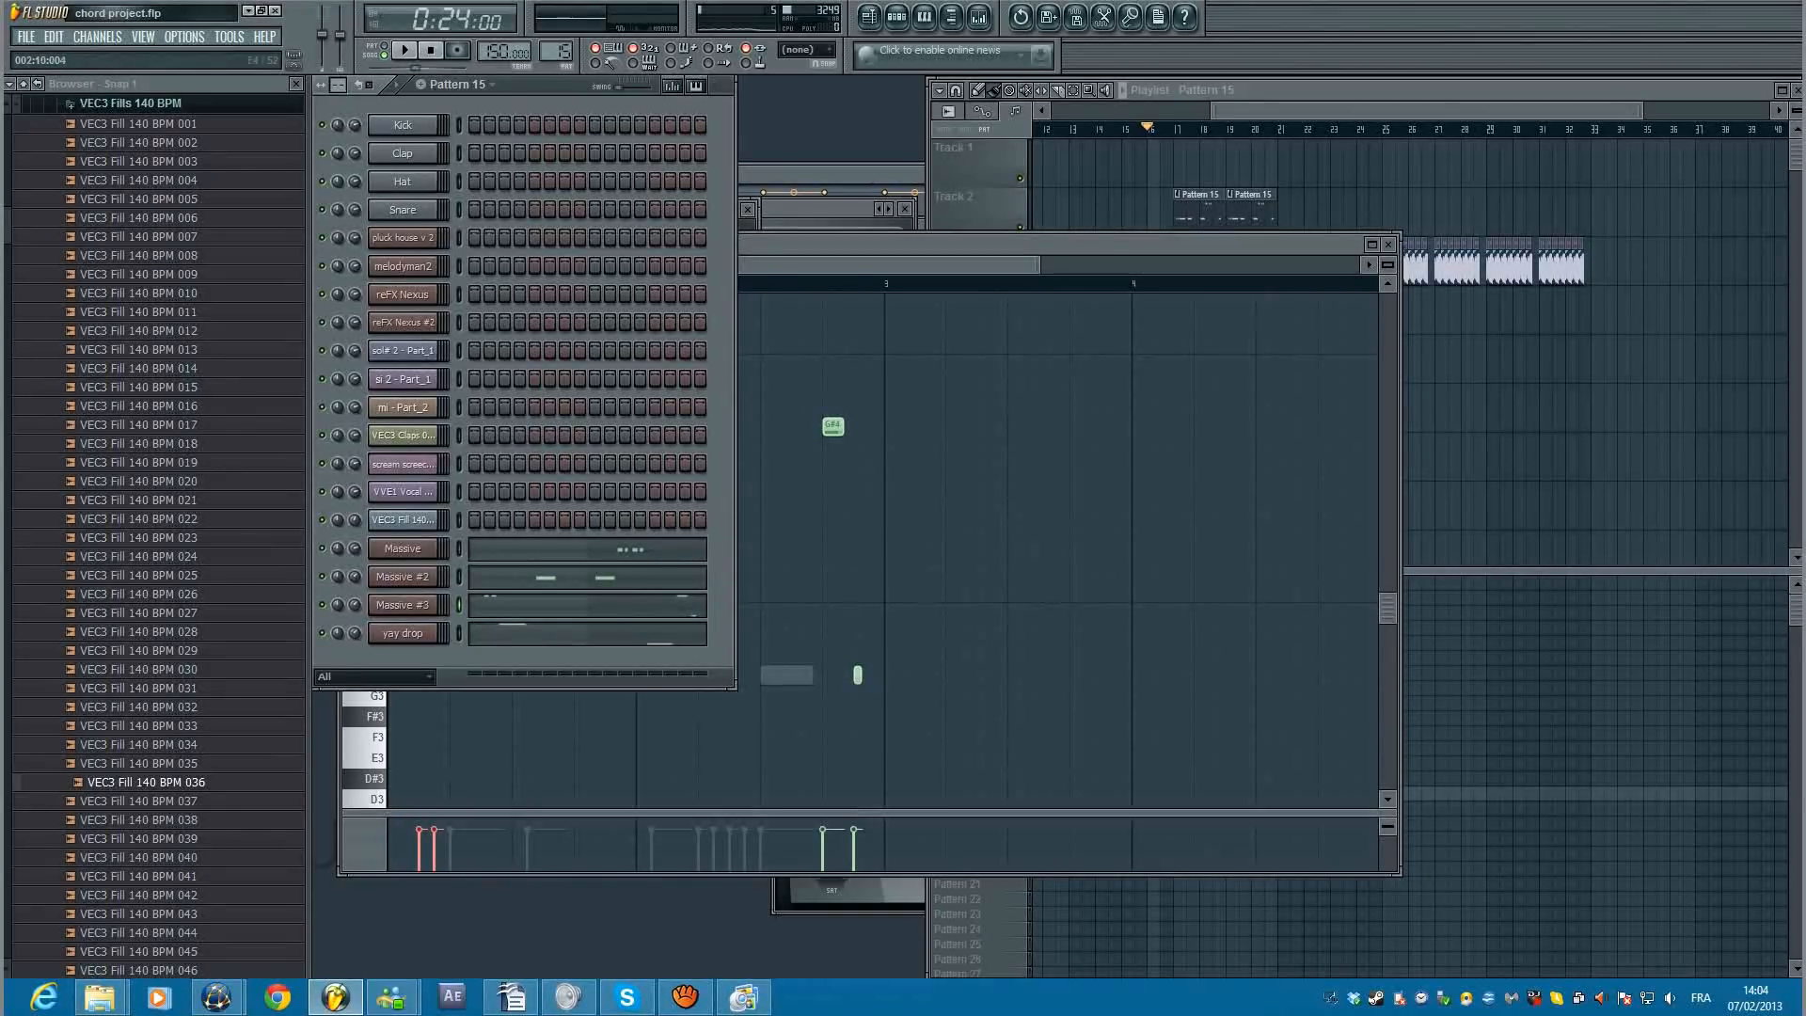
key(F7)
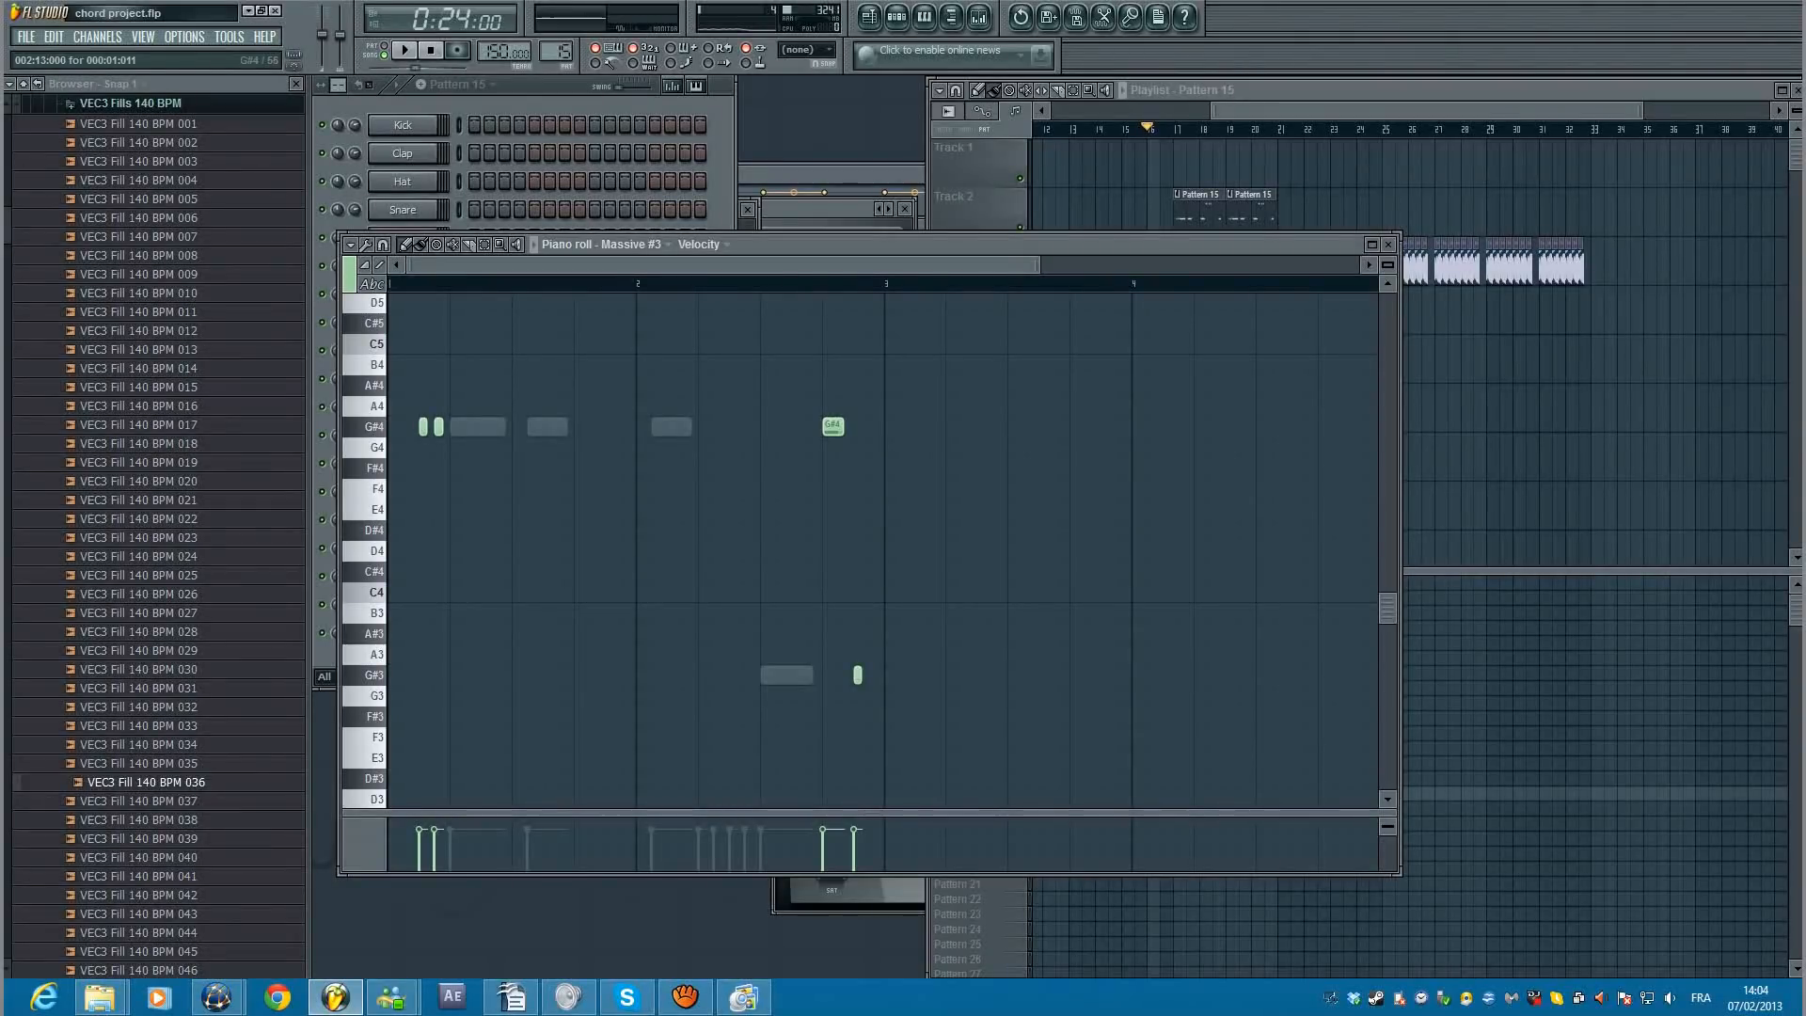
Step: Examine the Pattern 15 clips against the Track 3 audio and the build-up before bar 17 in the playlist
drag(1317, 110, 1306, 110)
key(F6)
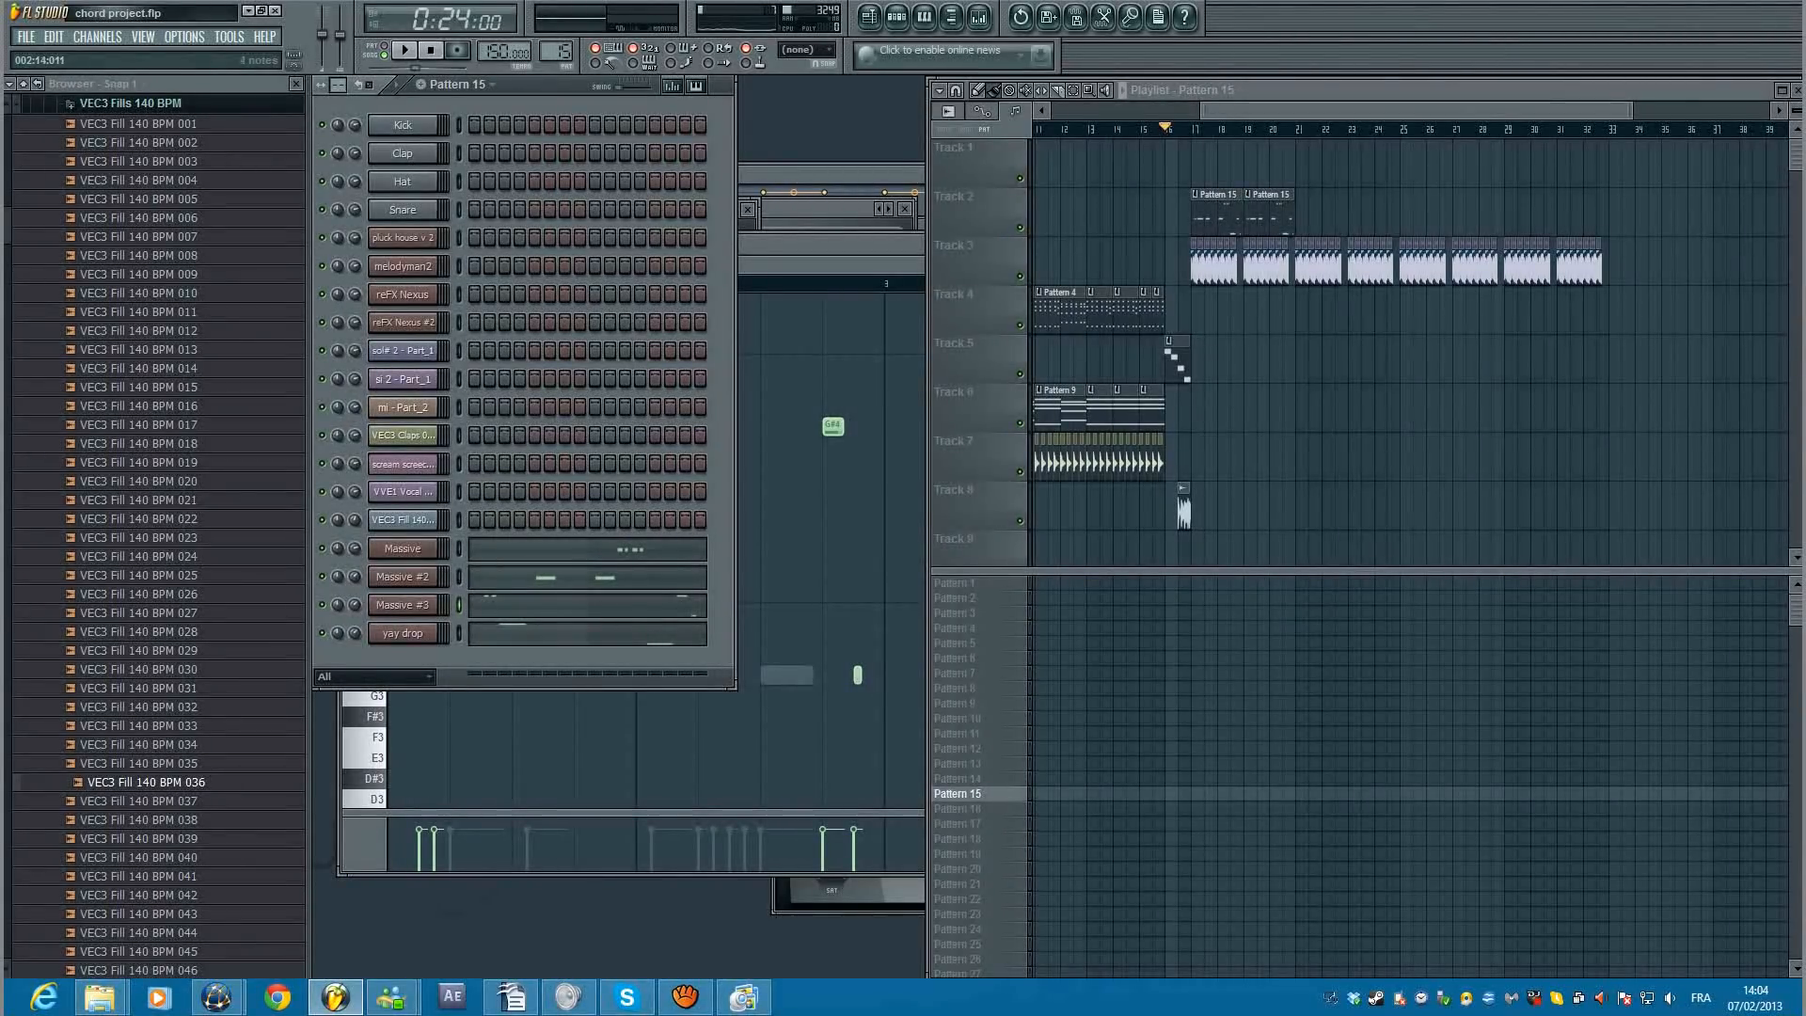
key(F5)
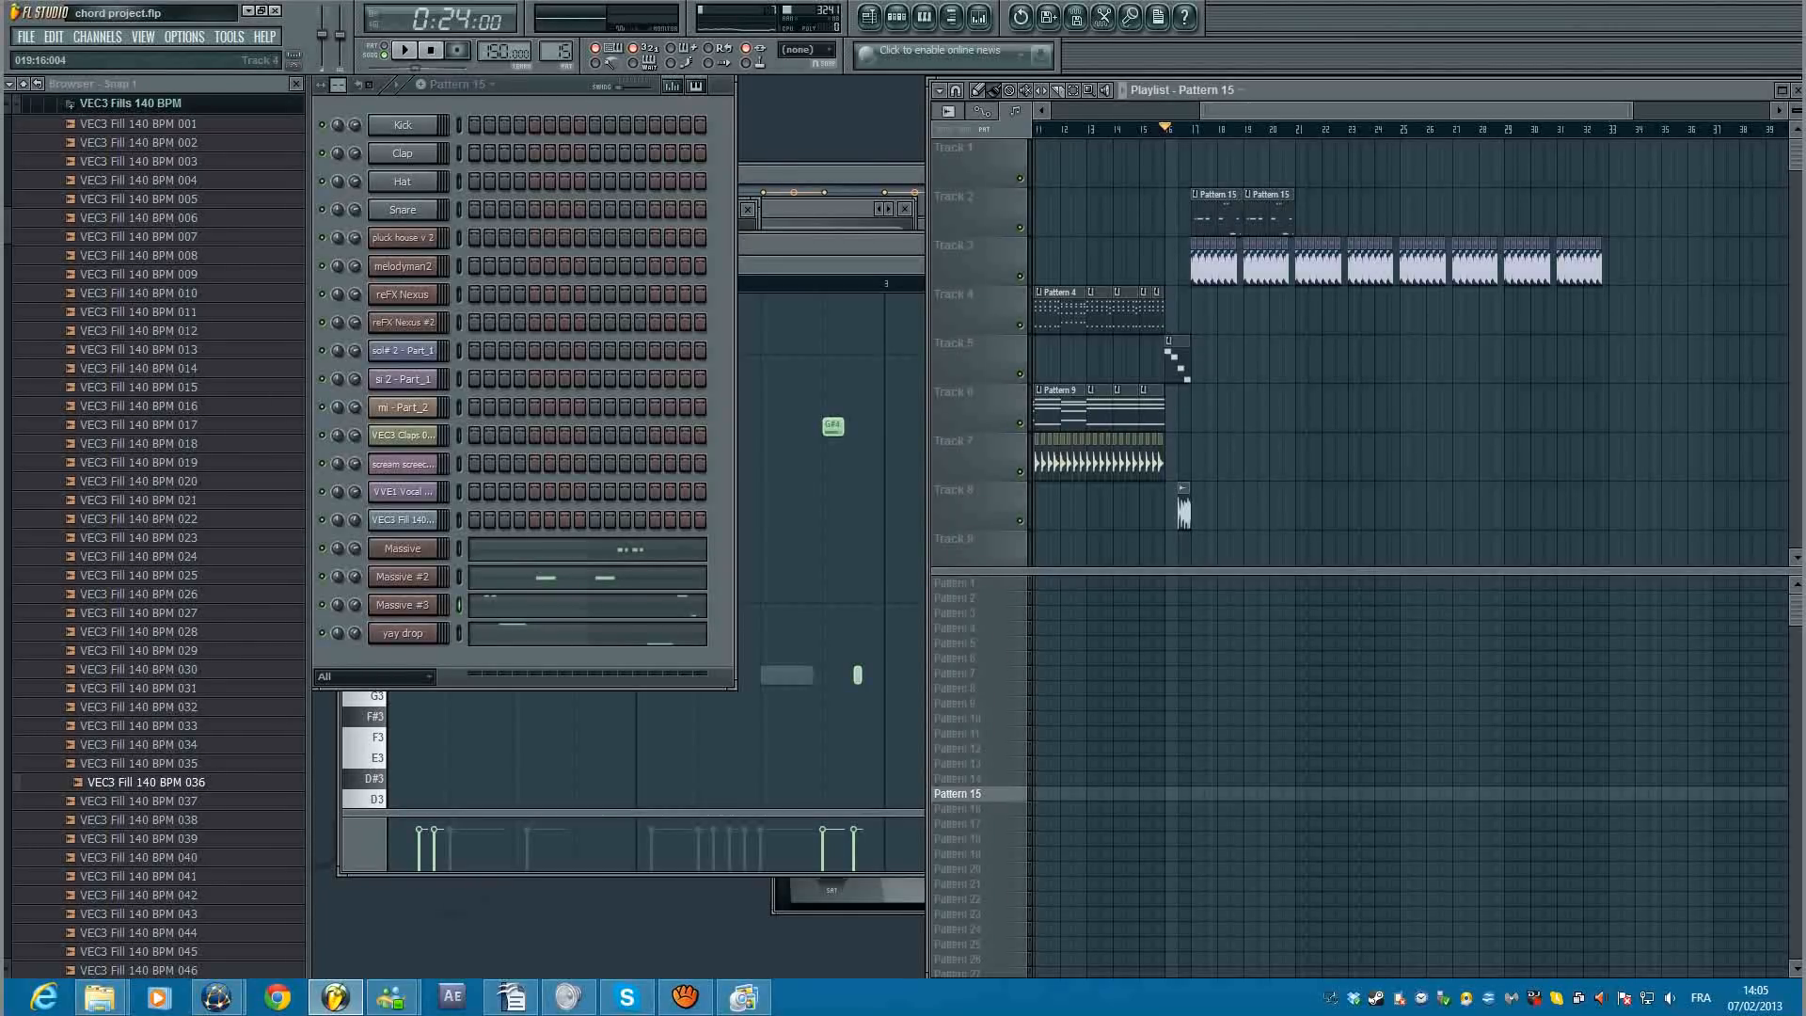
scroll(1214, 170, up, 5)
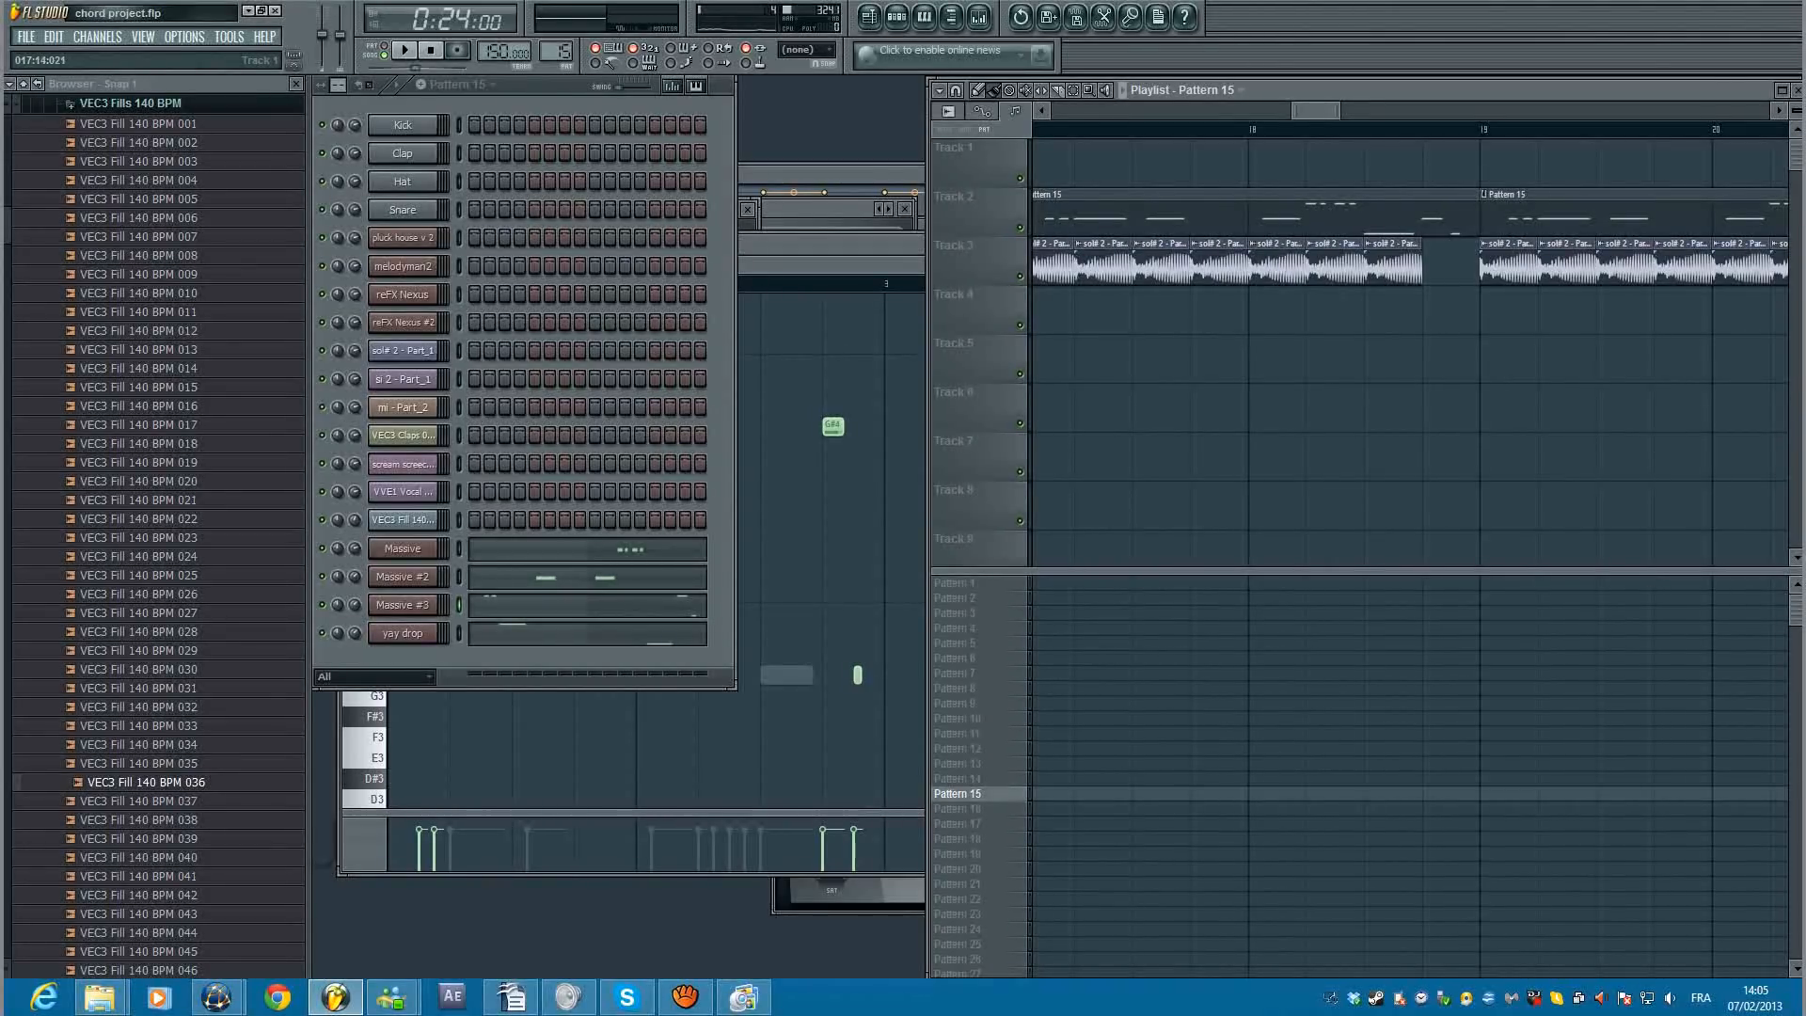
mouse_move(1339, 110)
mouse_down()
mouse_move(1387, 110)
mouse_move(1339, 110)
mouse_up()
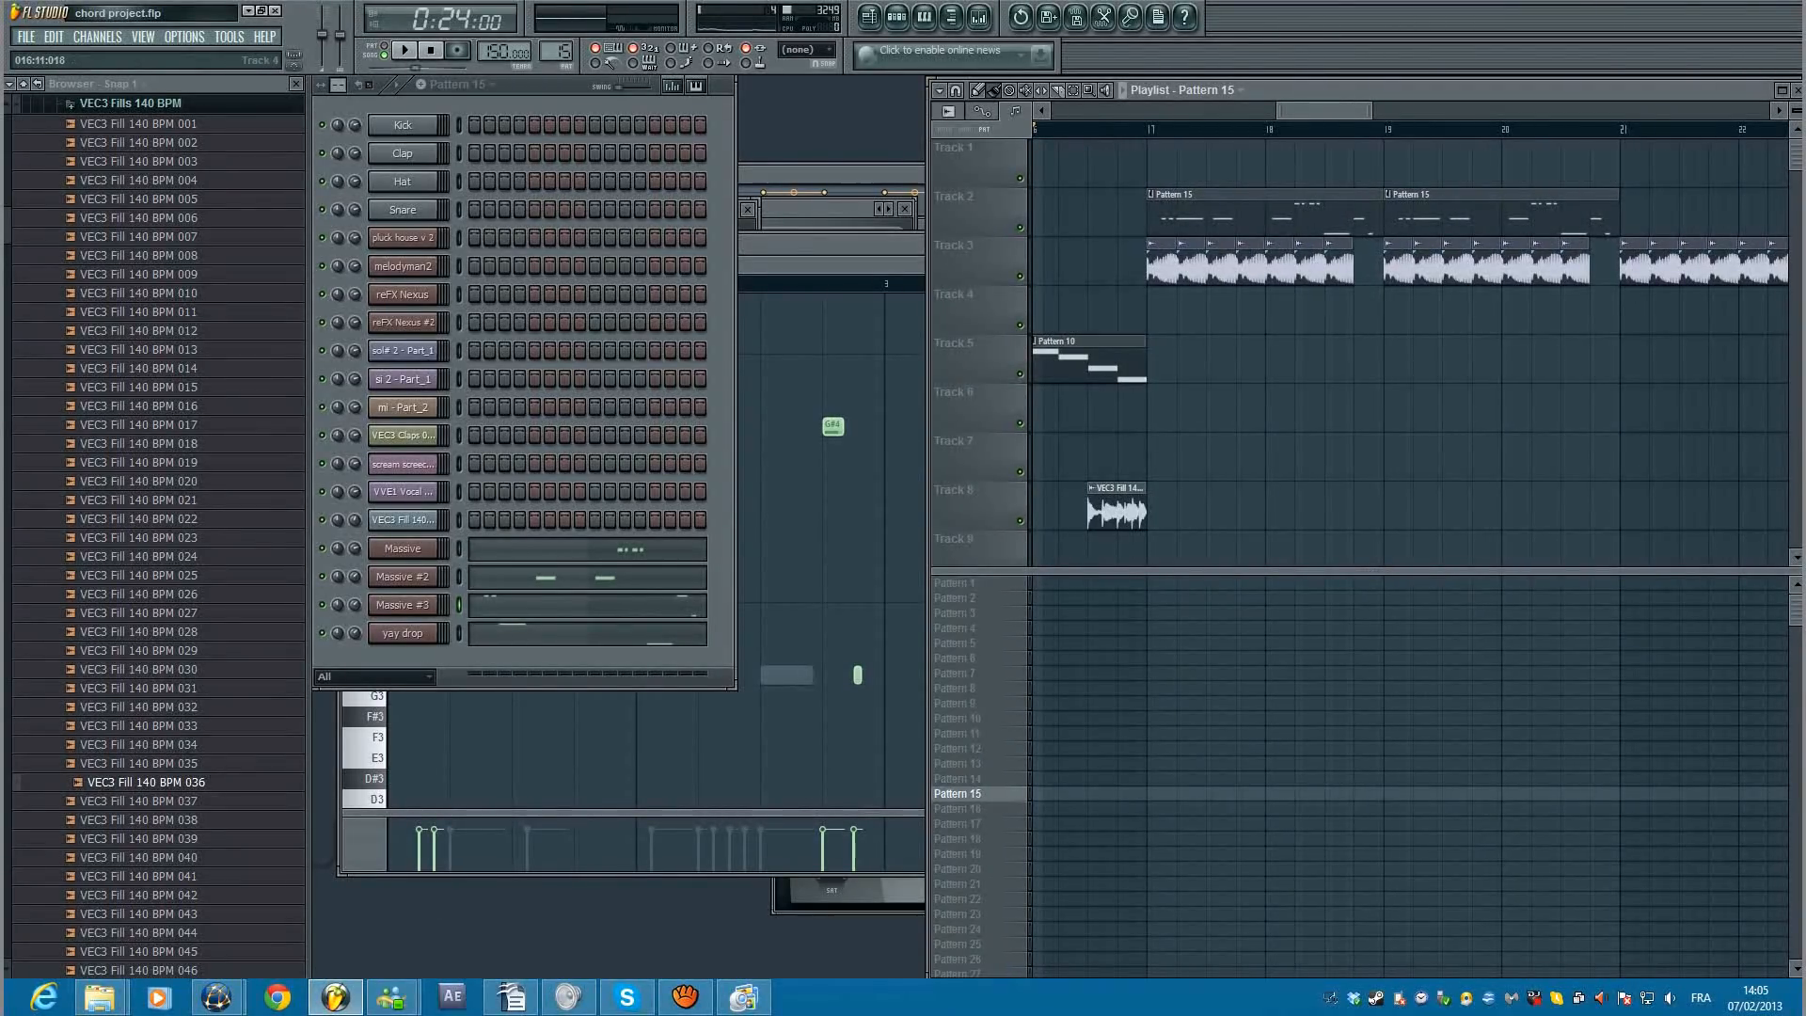
scroll(1098, 360, down, 2)
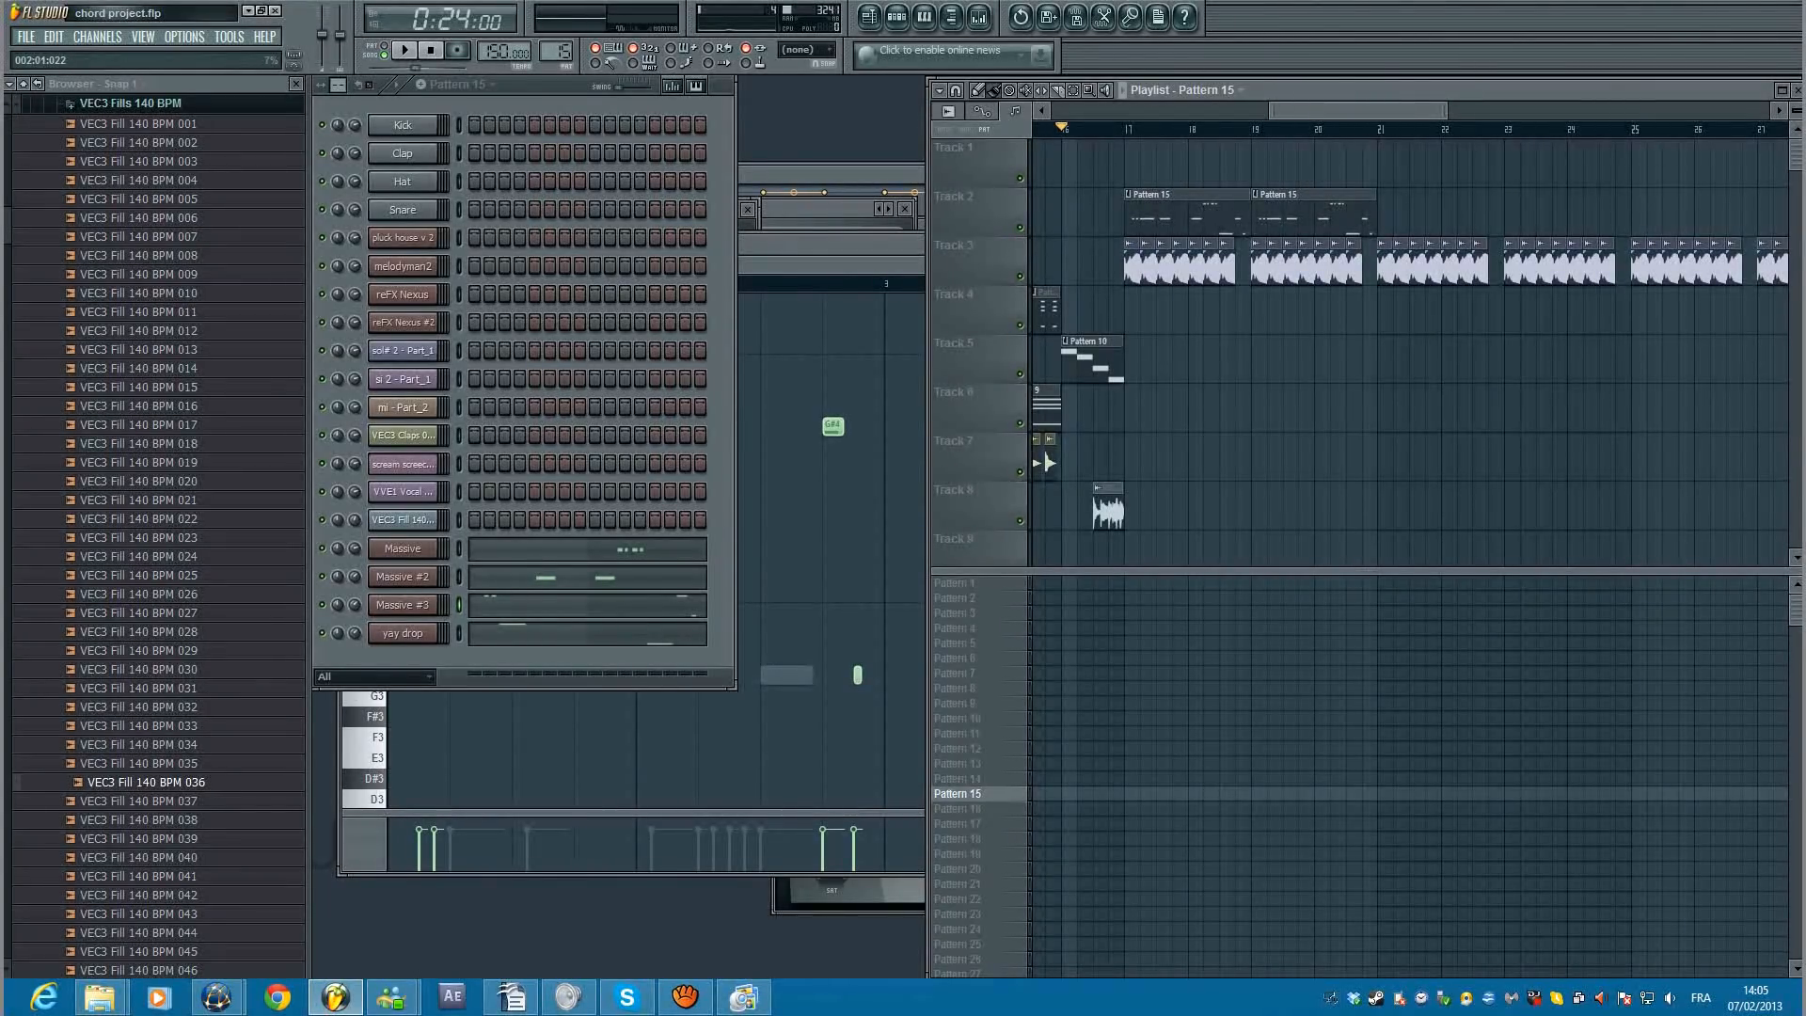
Step: Switch to ManyCam, change its audio source back to Stereo Mix, and play the song in FL Studio
click(743, 997)
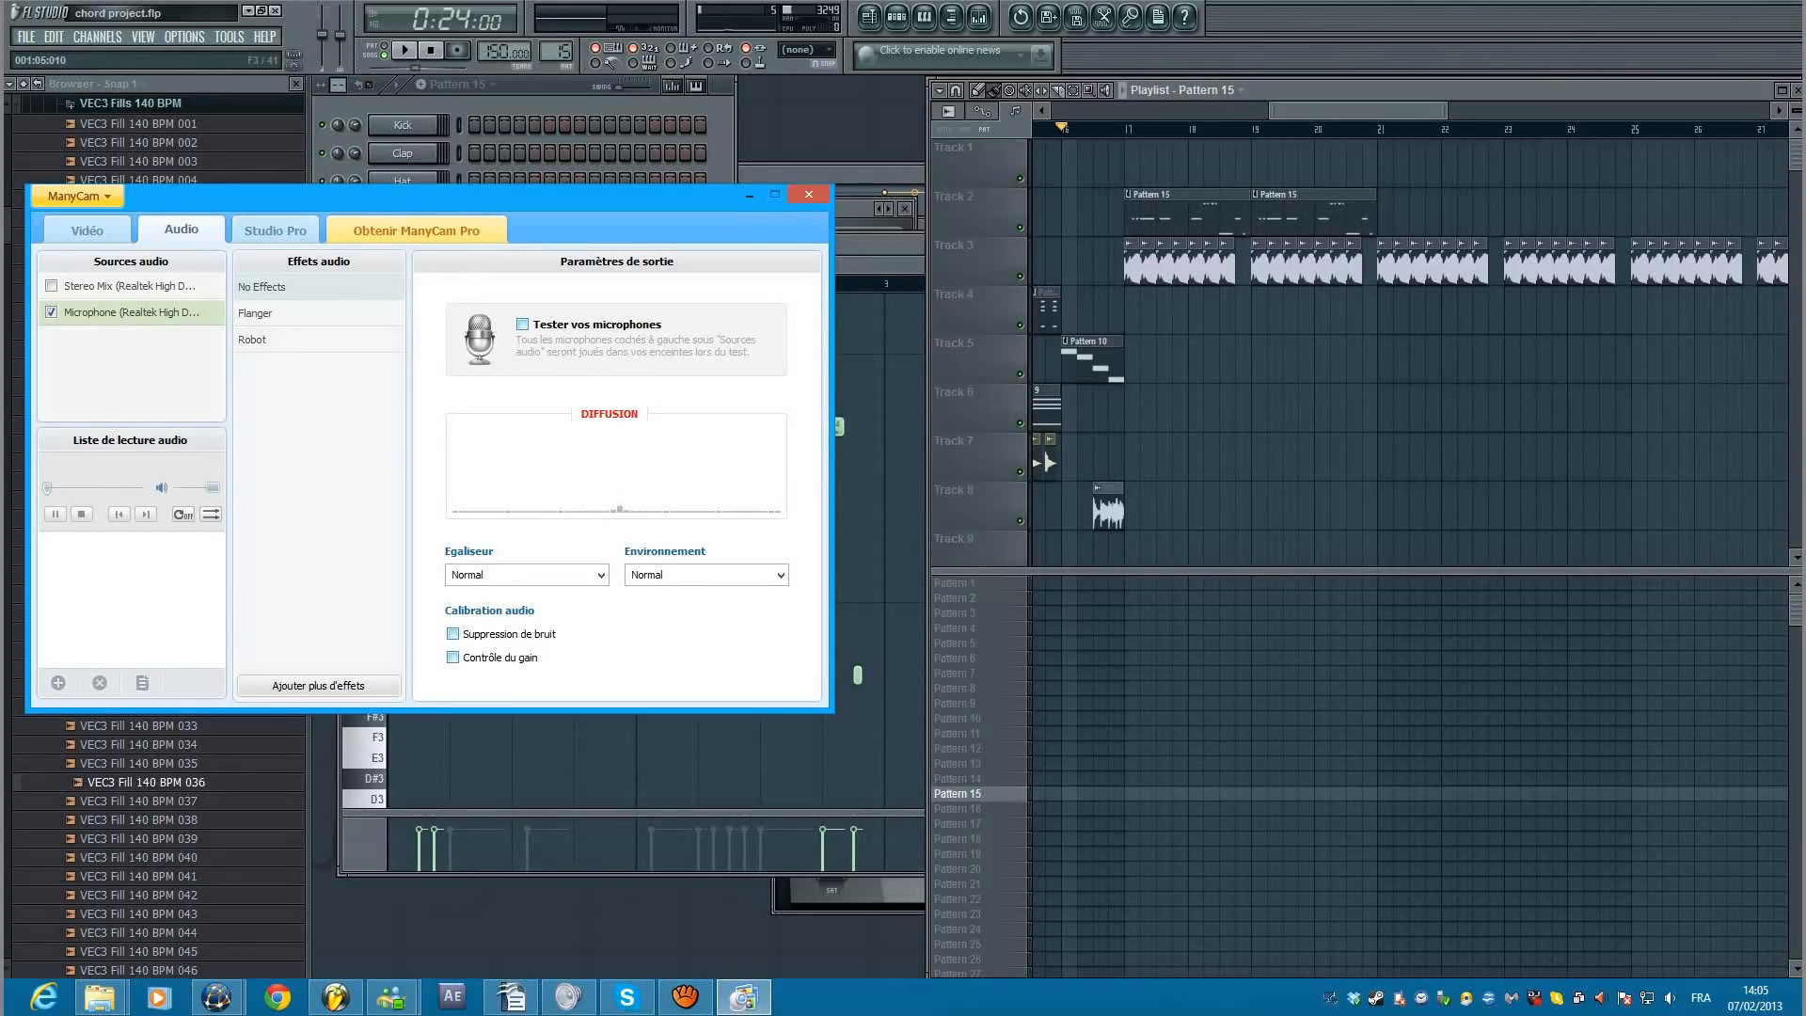
click(51, 312)
click(51, 285)
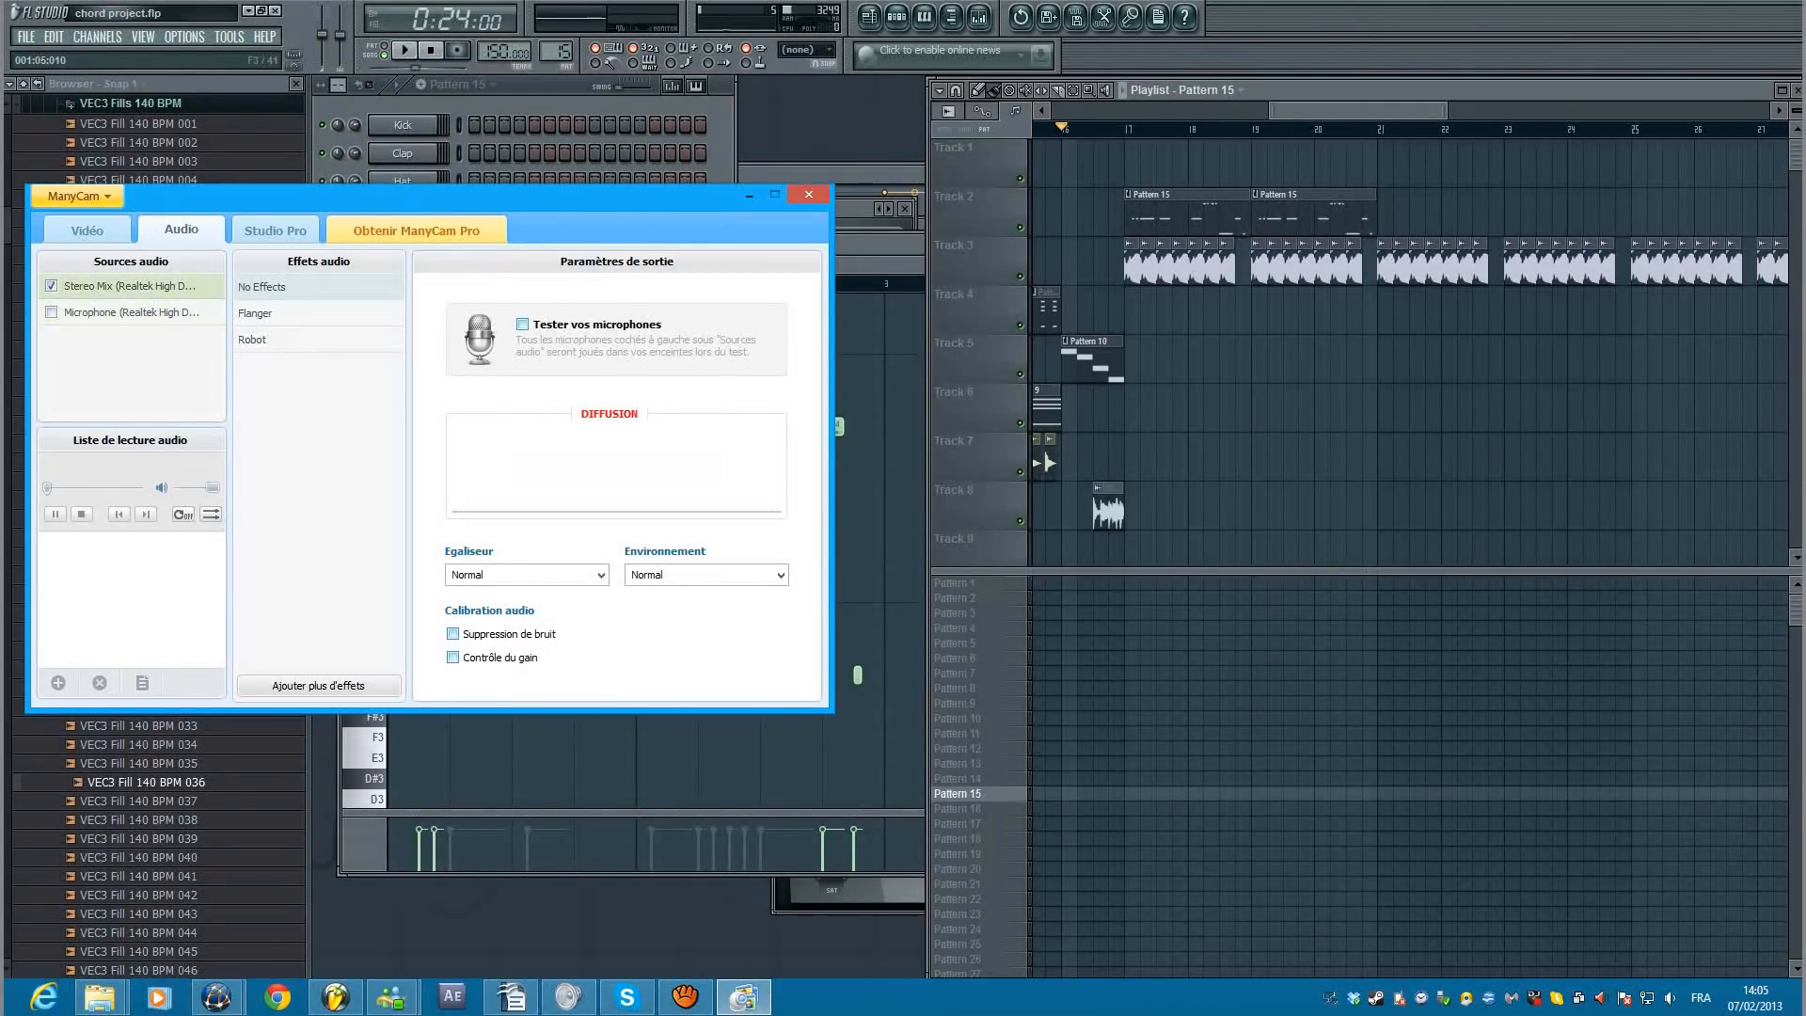
click(404, 50)
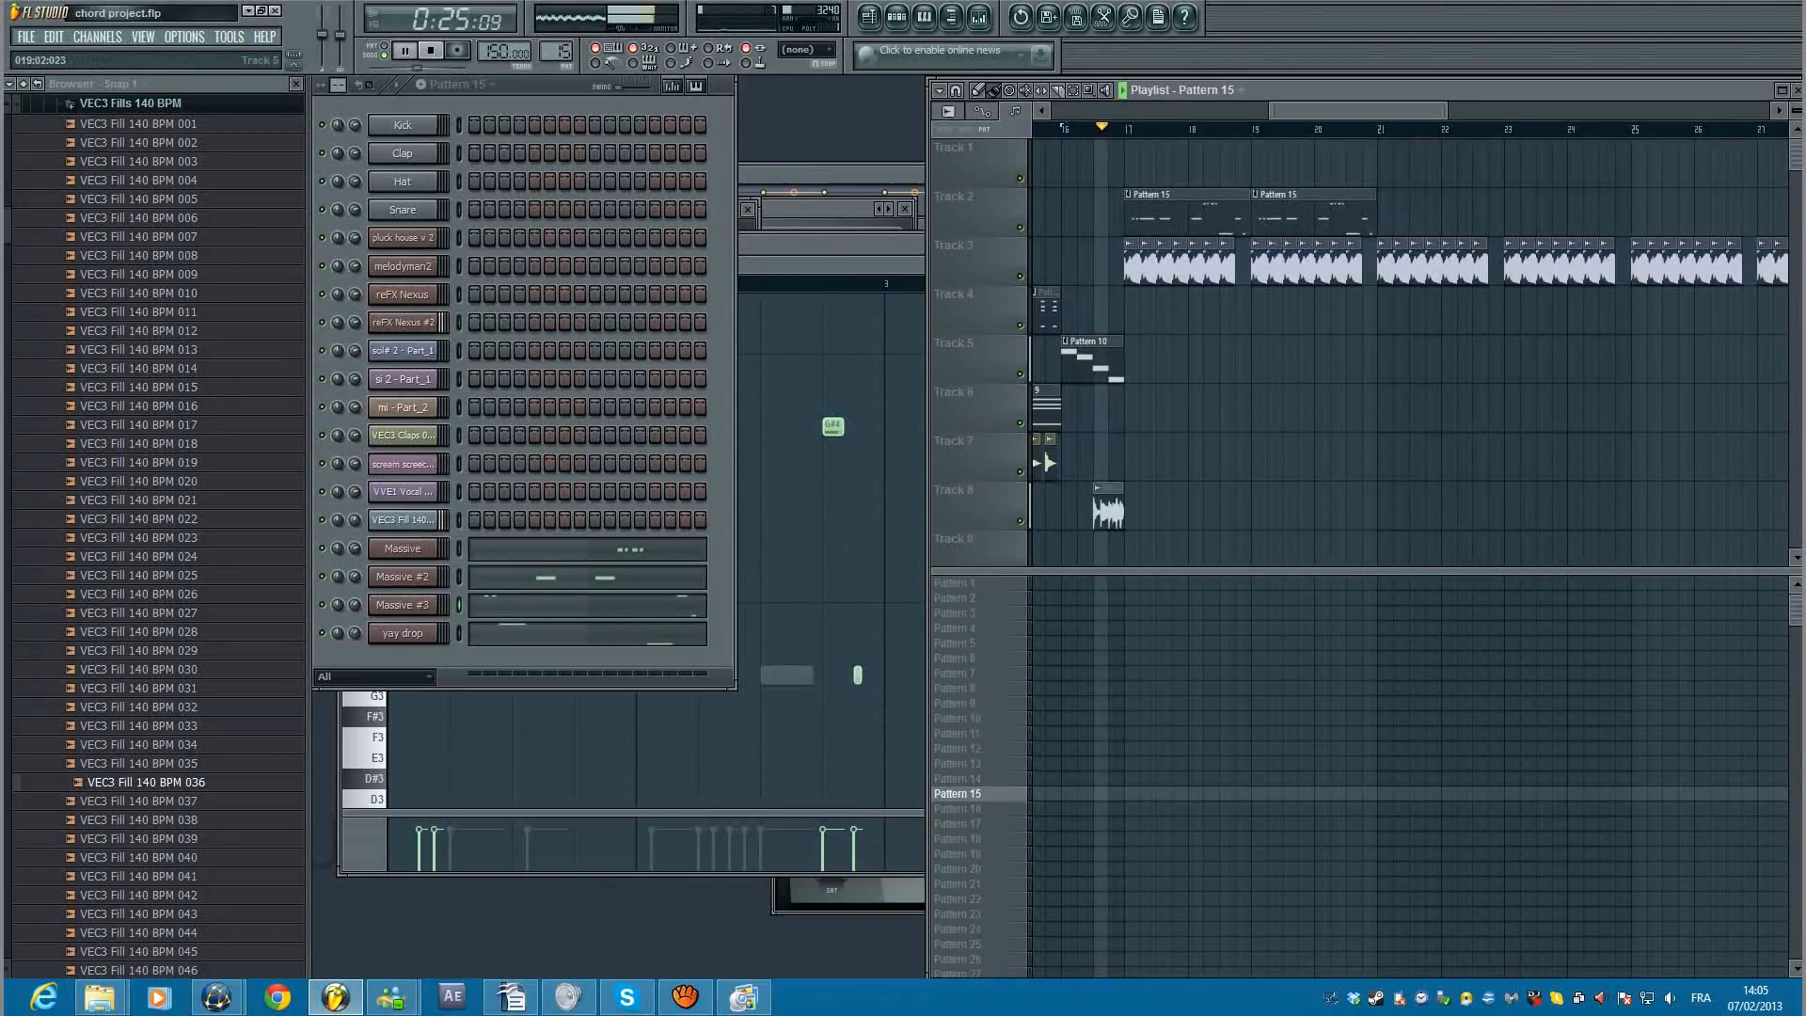
Step: Select Pattern 11 and place it on Track 4 at beat 4 of bar 17, trimmed to one beat
double_click(1092, 362)
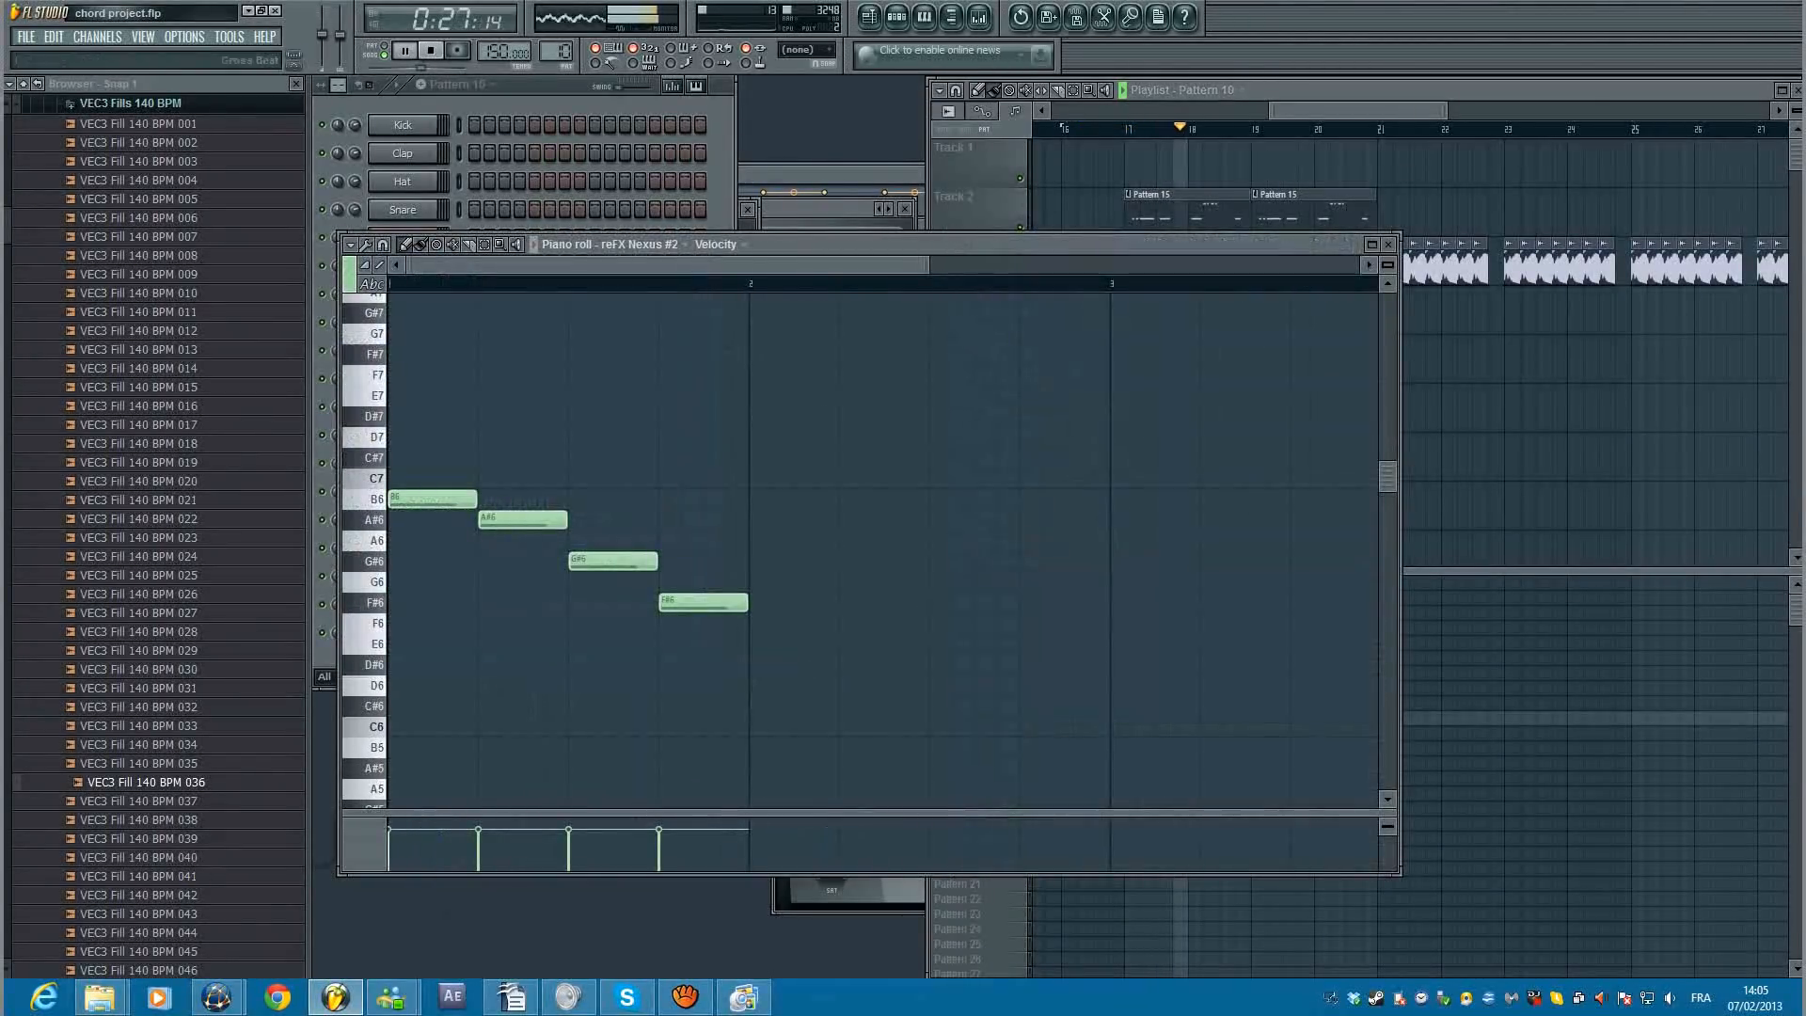
key(plus)
key(F6)
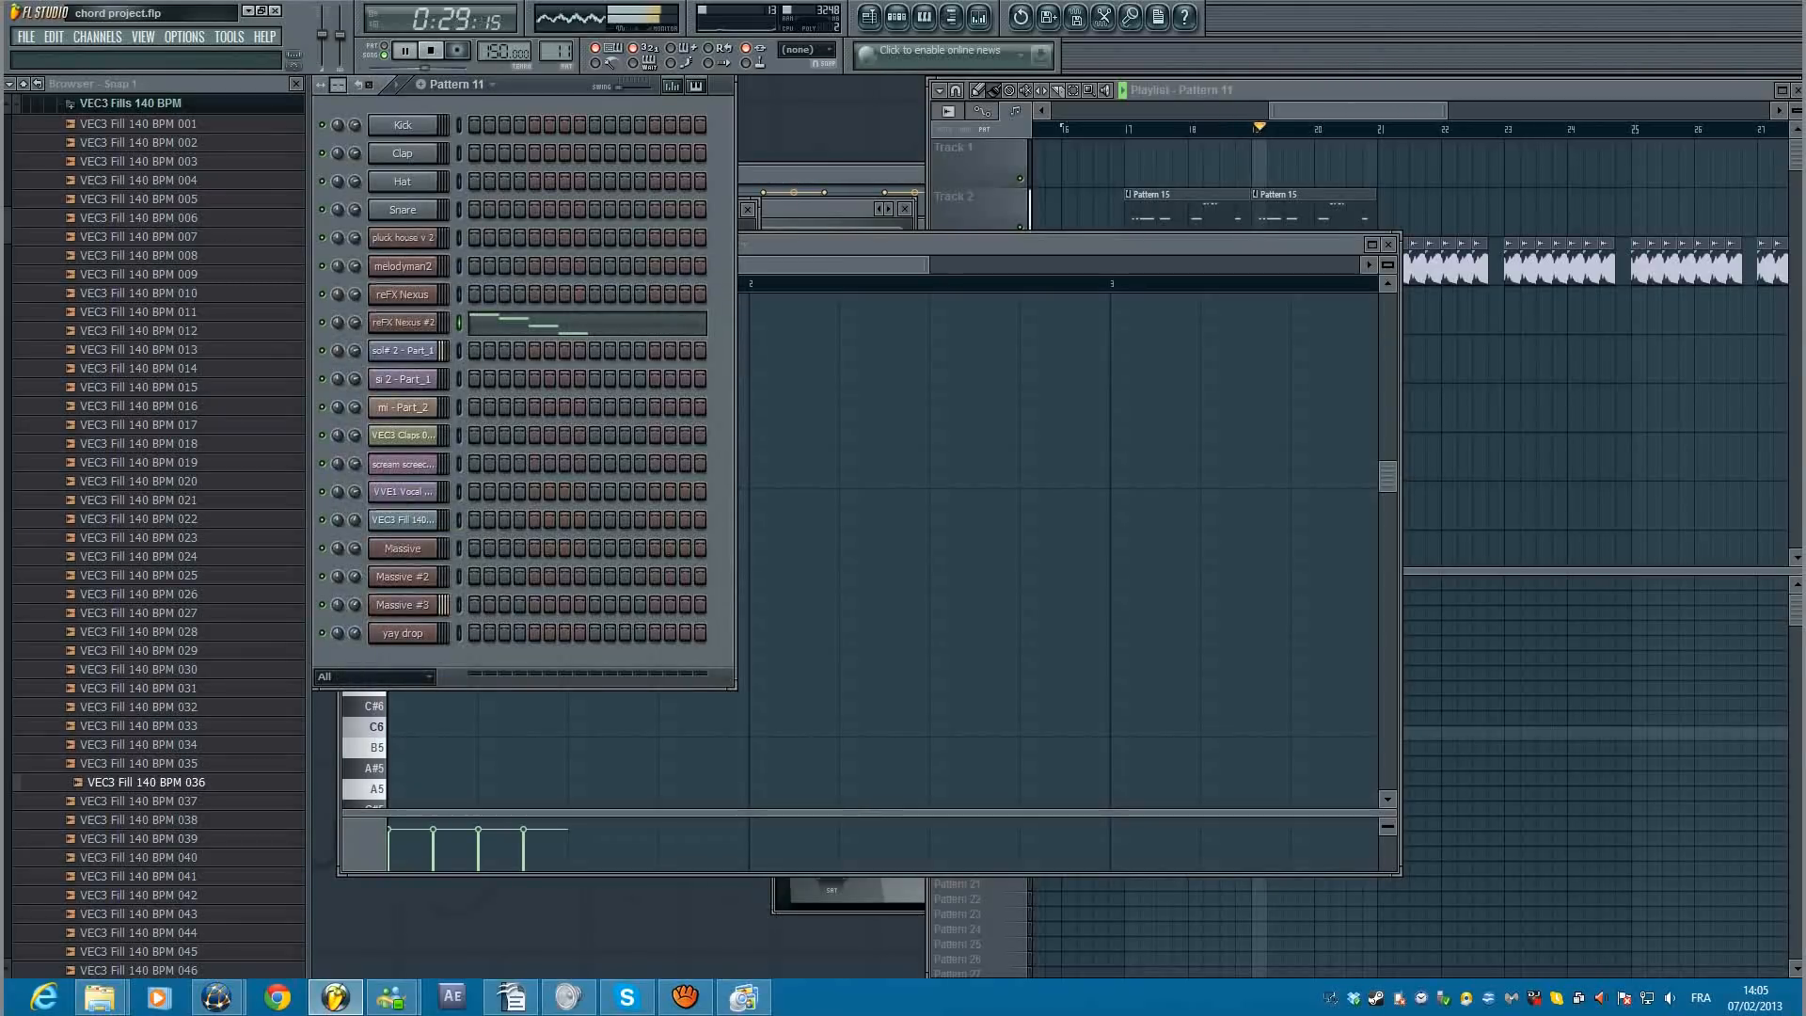
key(F5)
key(space)
scroll(1175, 311, up, 4)
click(1179, 309)
key(space)
drag(1434, 310, 1242, 310)
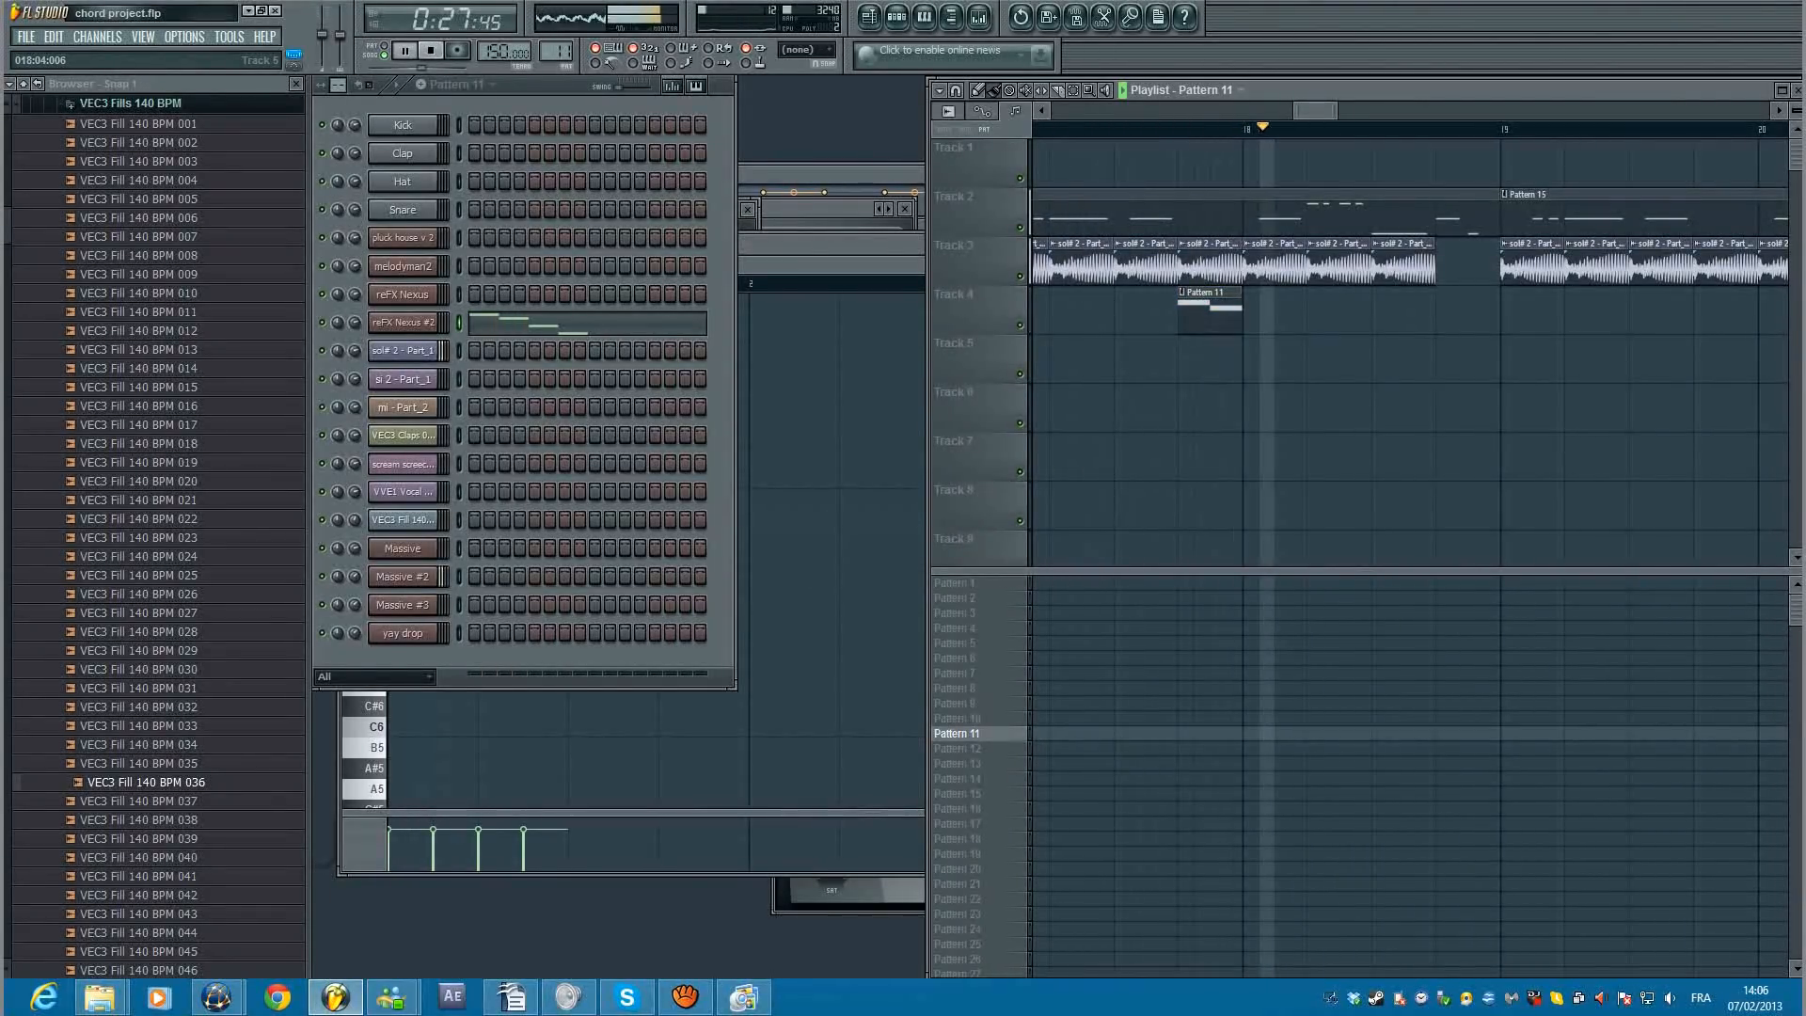
key(space)
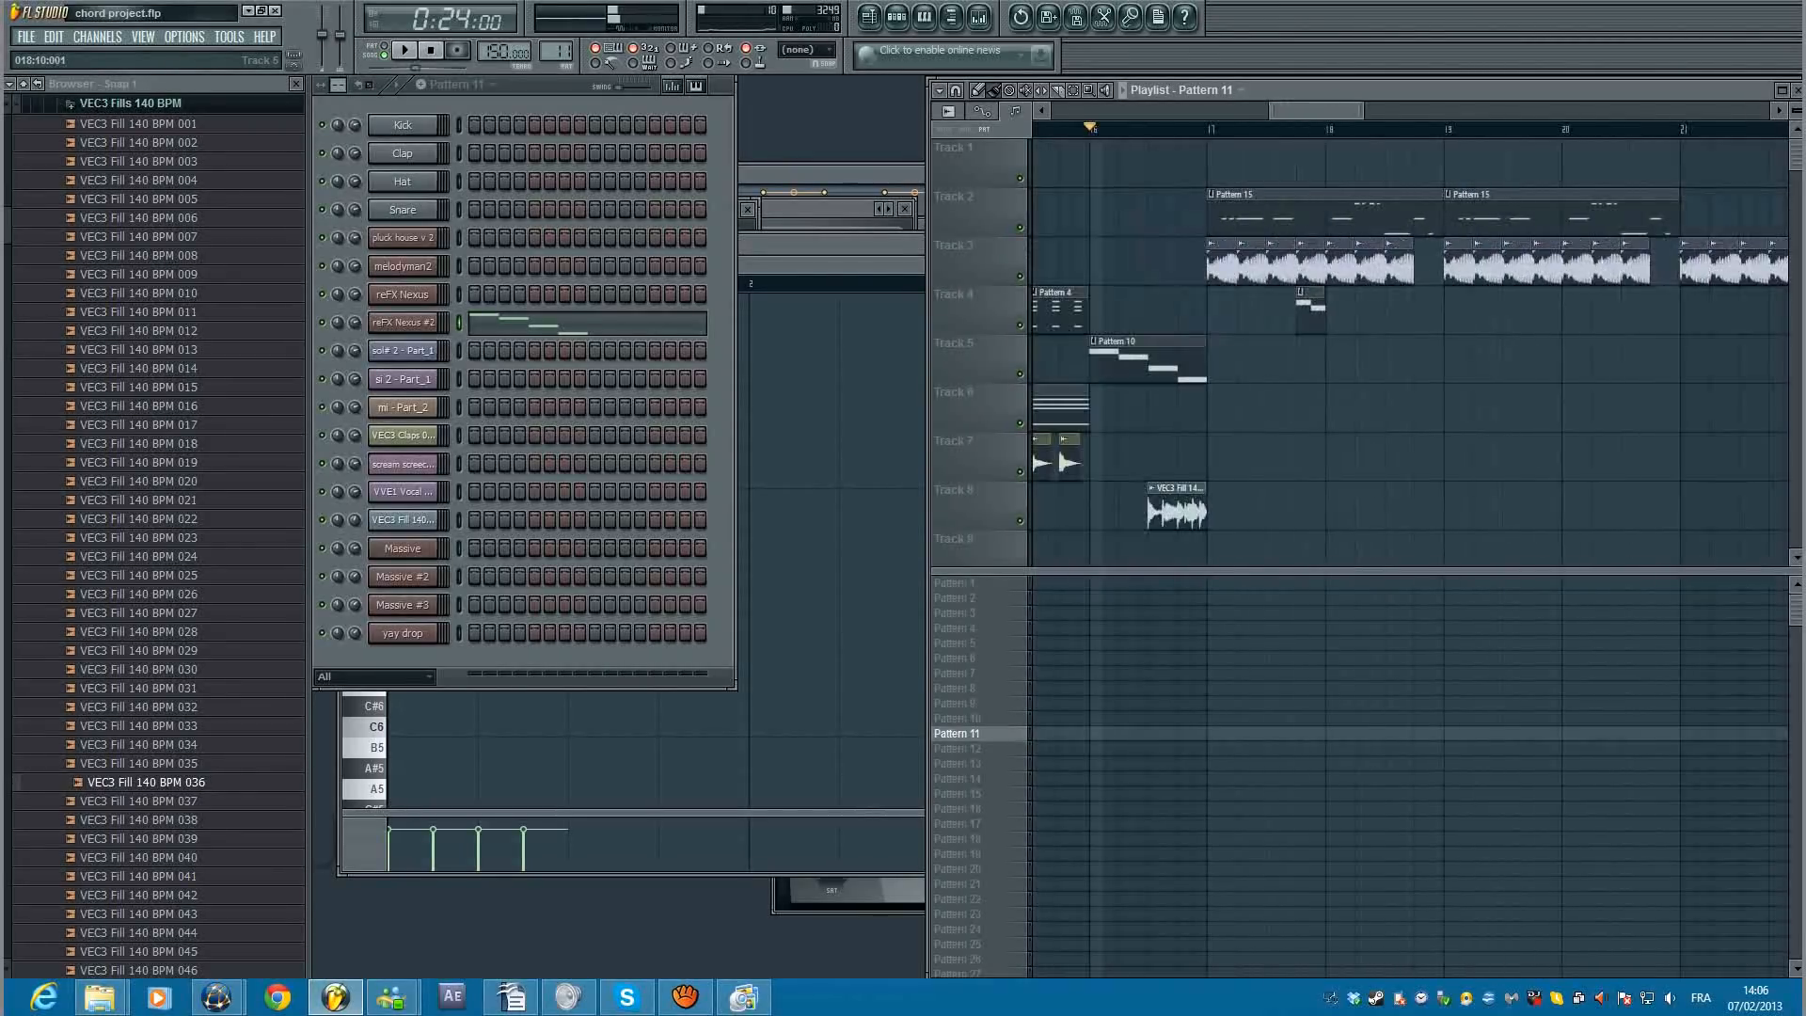
Step: Pick the scream screech 2 sample and place it on Track 5 at bar 19 step 11, trimmed to a short clip
scroll(1392, 376, down, 2)
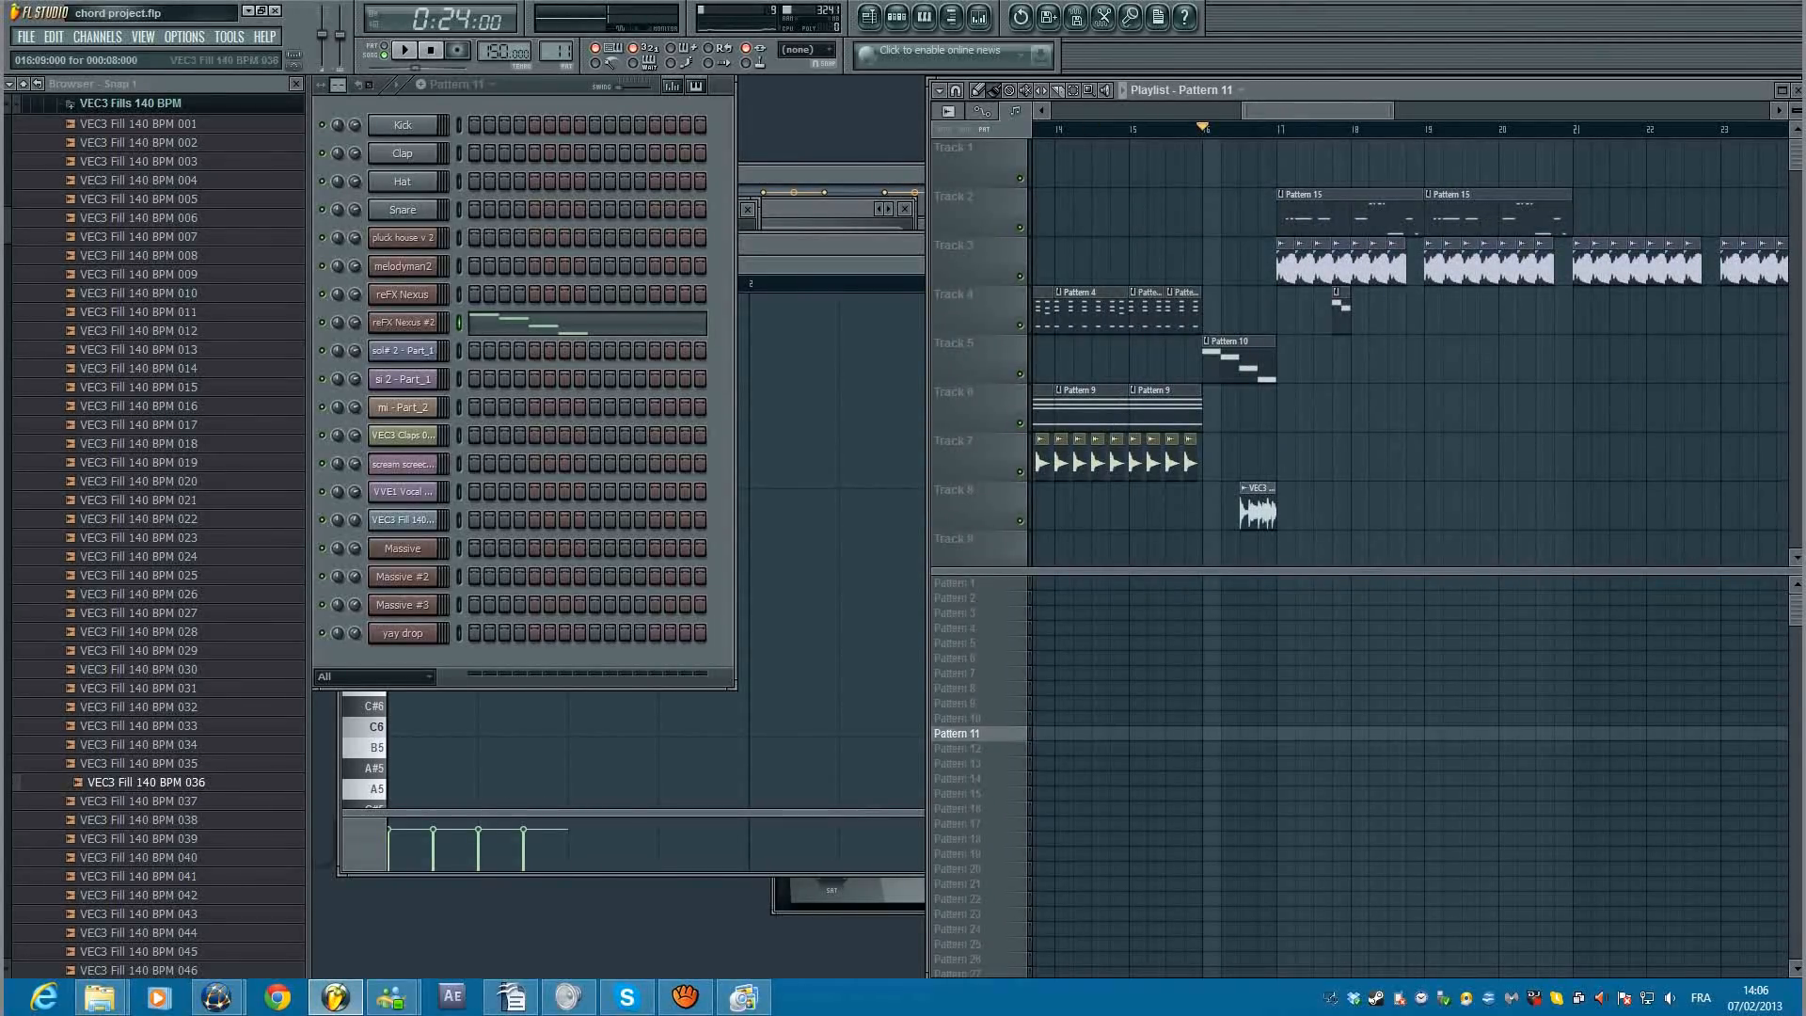
click(403, 463)
click(402, 462)
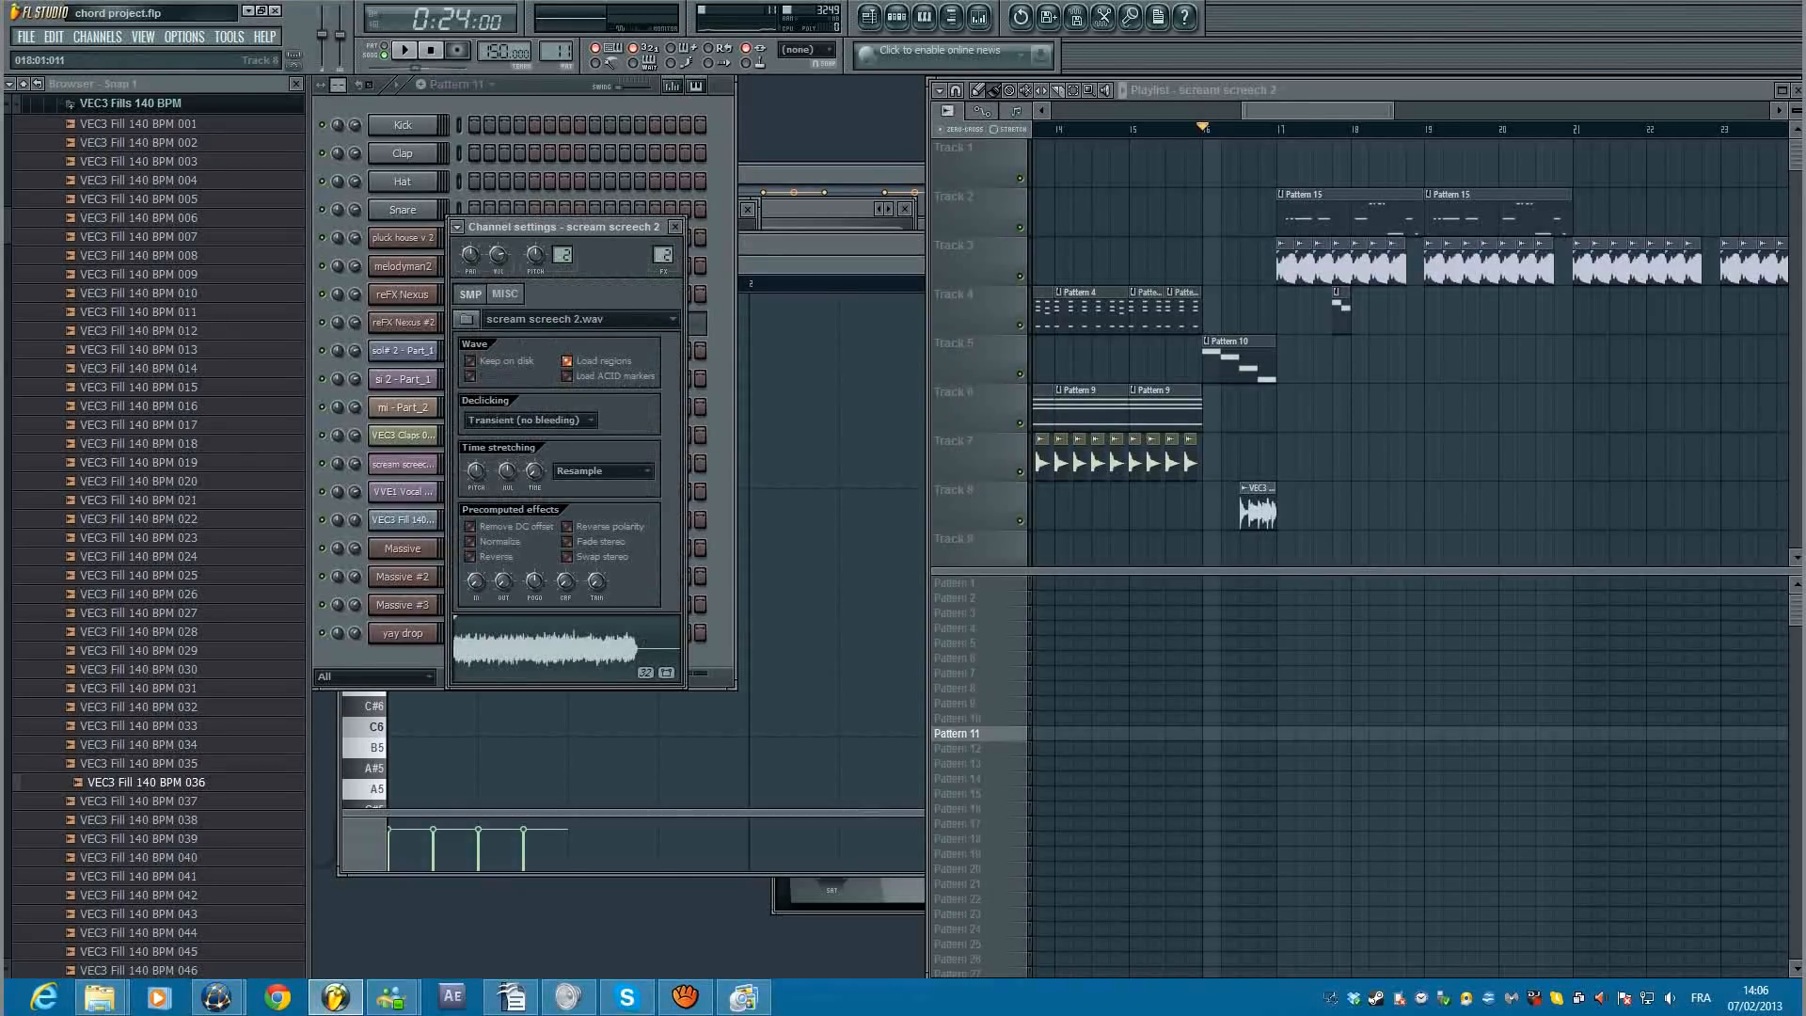
click(1449, 353)
scroll(1496, 365, up, 5)
drag(1496, 365, 1609, 365)
scroll(1609, 365, down, 5)
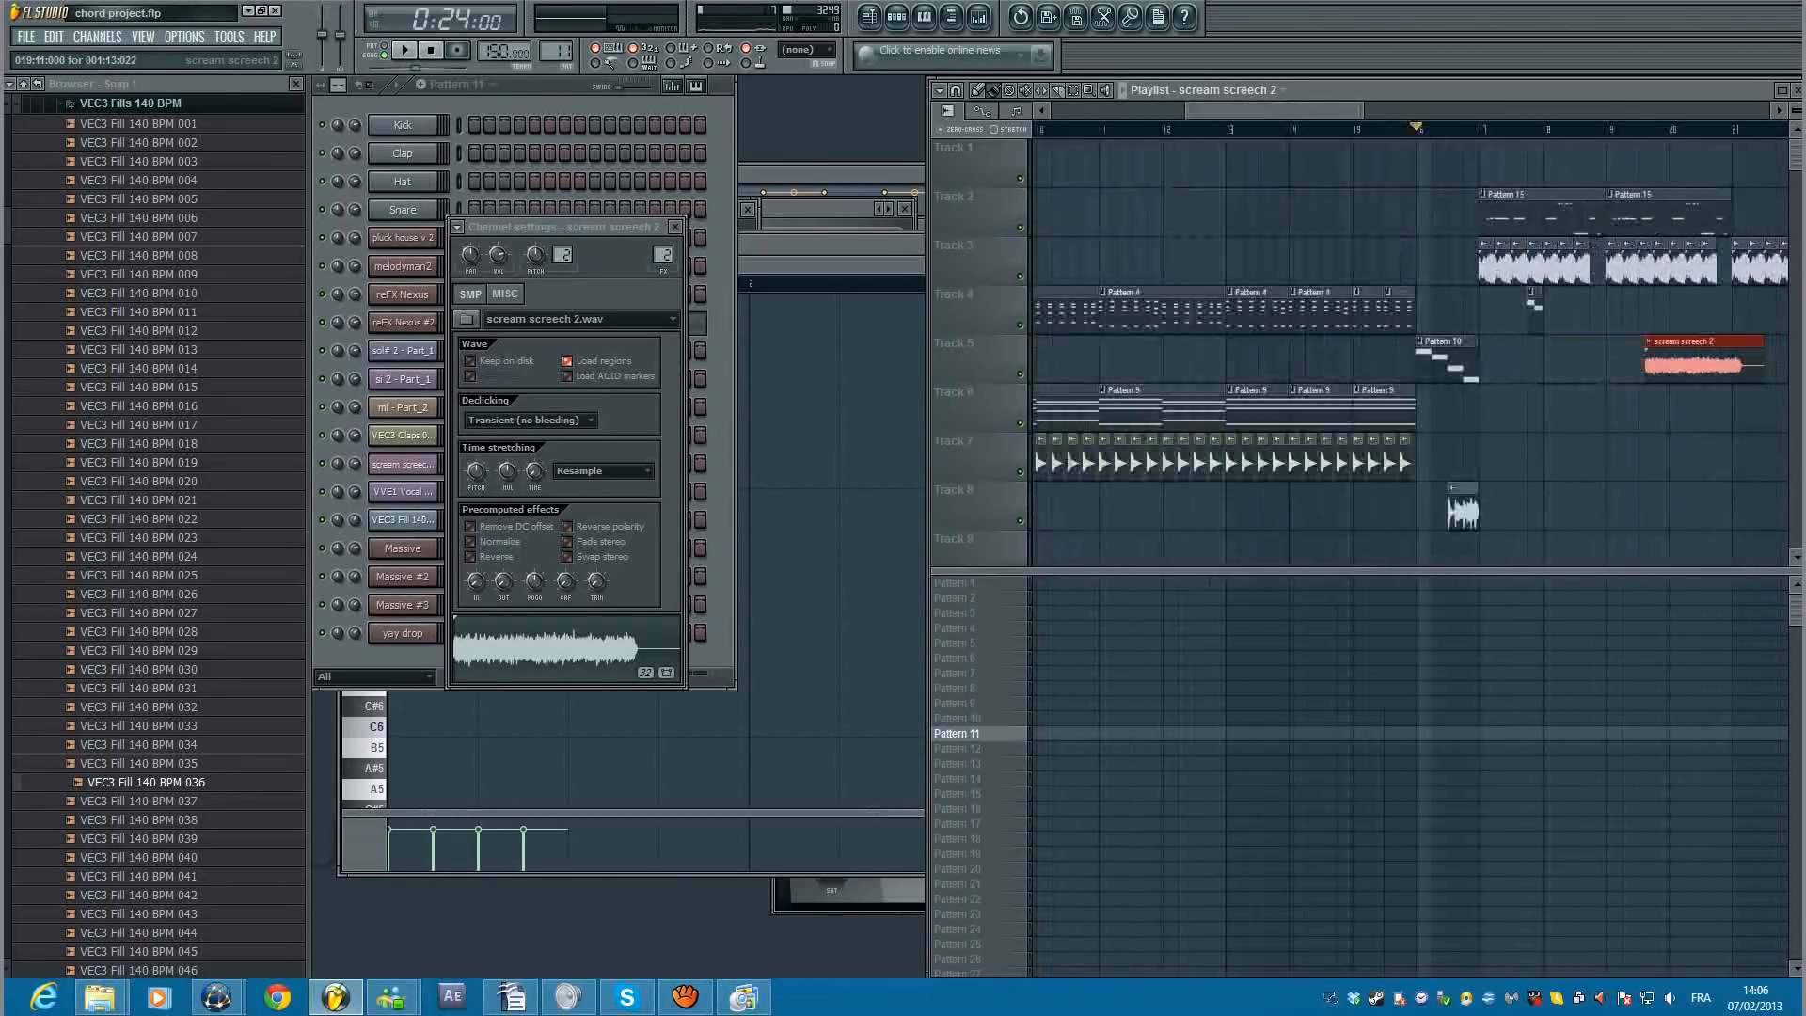
drag(1761, 365, 1669, 365)
scroll(1667, 365, up, 5)
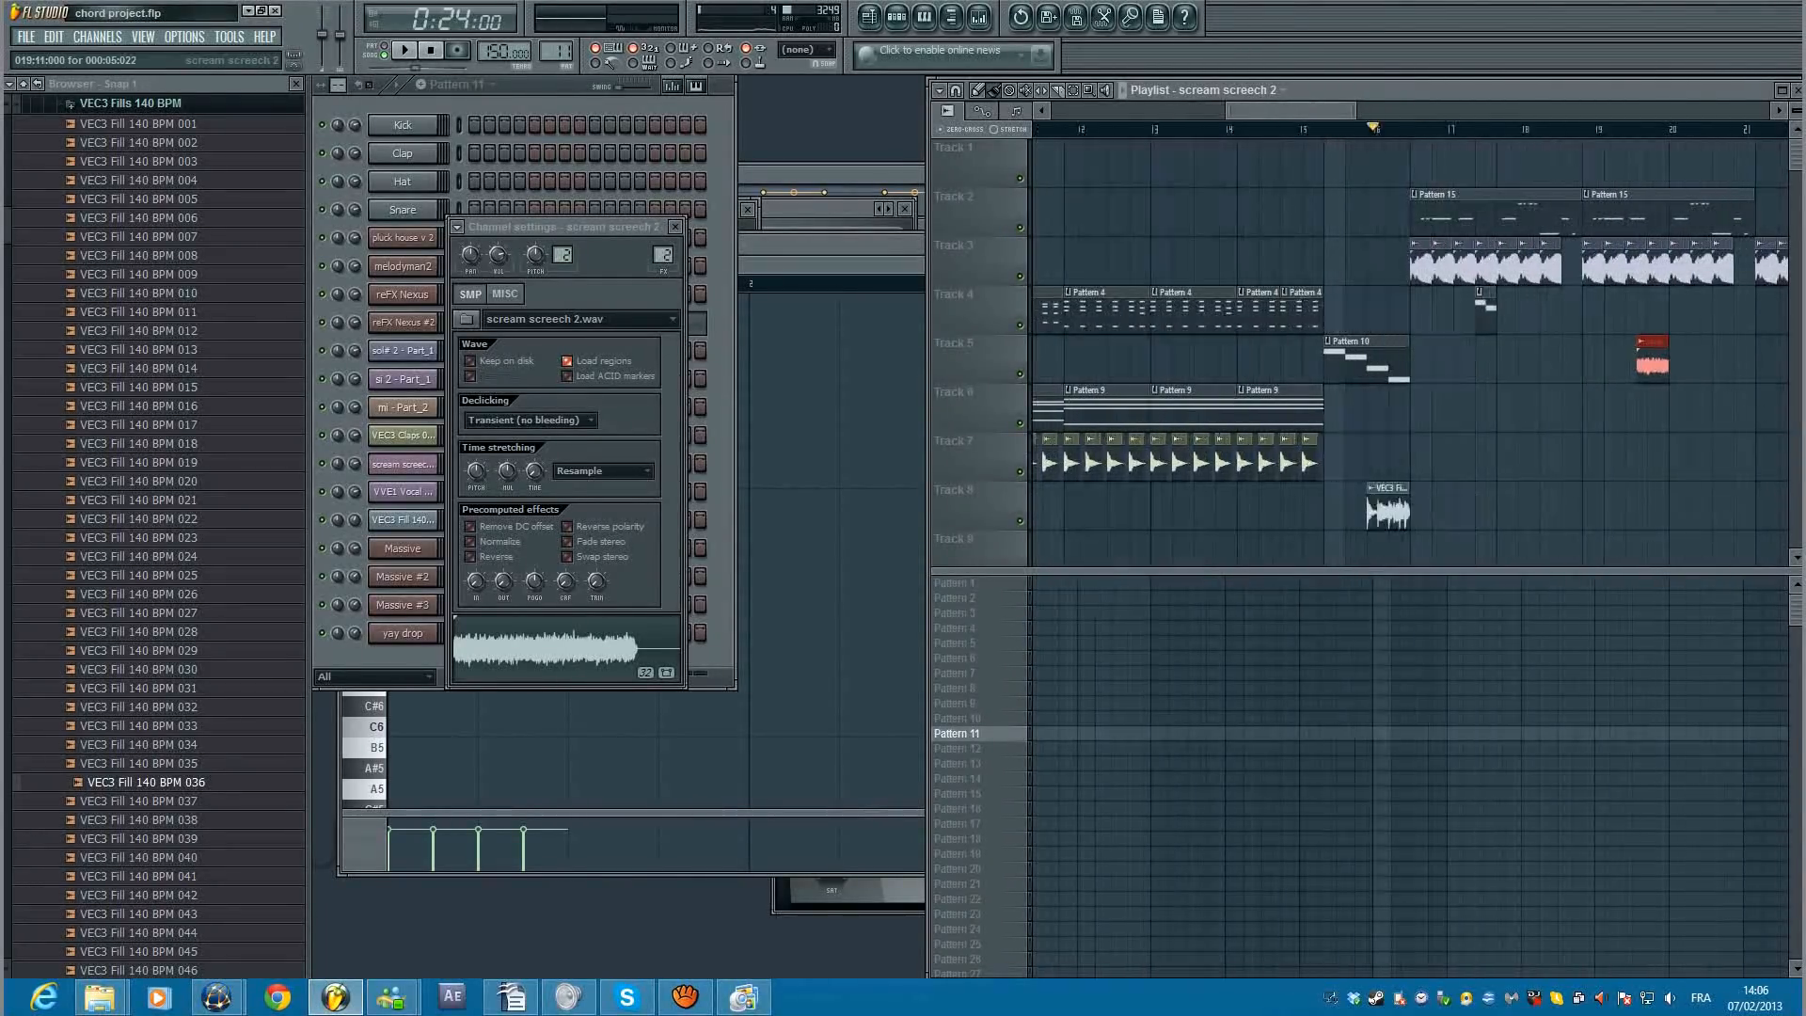
scroll(1612, 365, up, 2)
drag(1745, 365, 1596, 365)
Step: Add a second scream screech 2 clip on Track 5 at bar 19 step 13 and trim it to about one beat
click(1505, 410)
key(space)
scroll(1596, 365, down, 8)
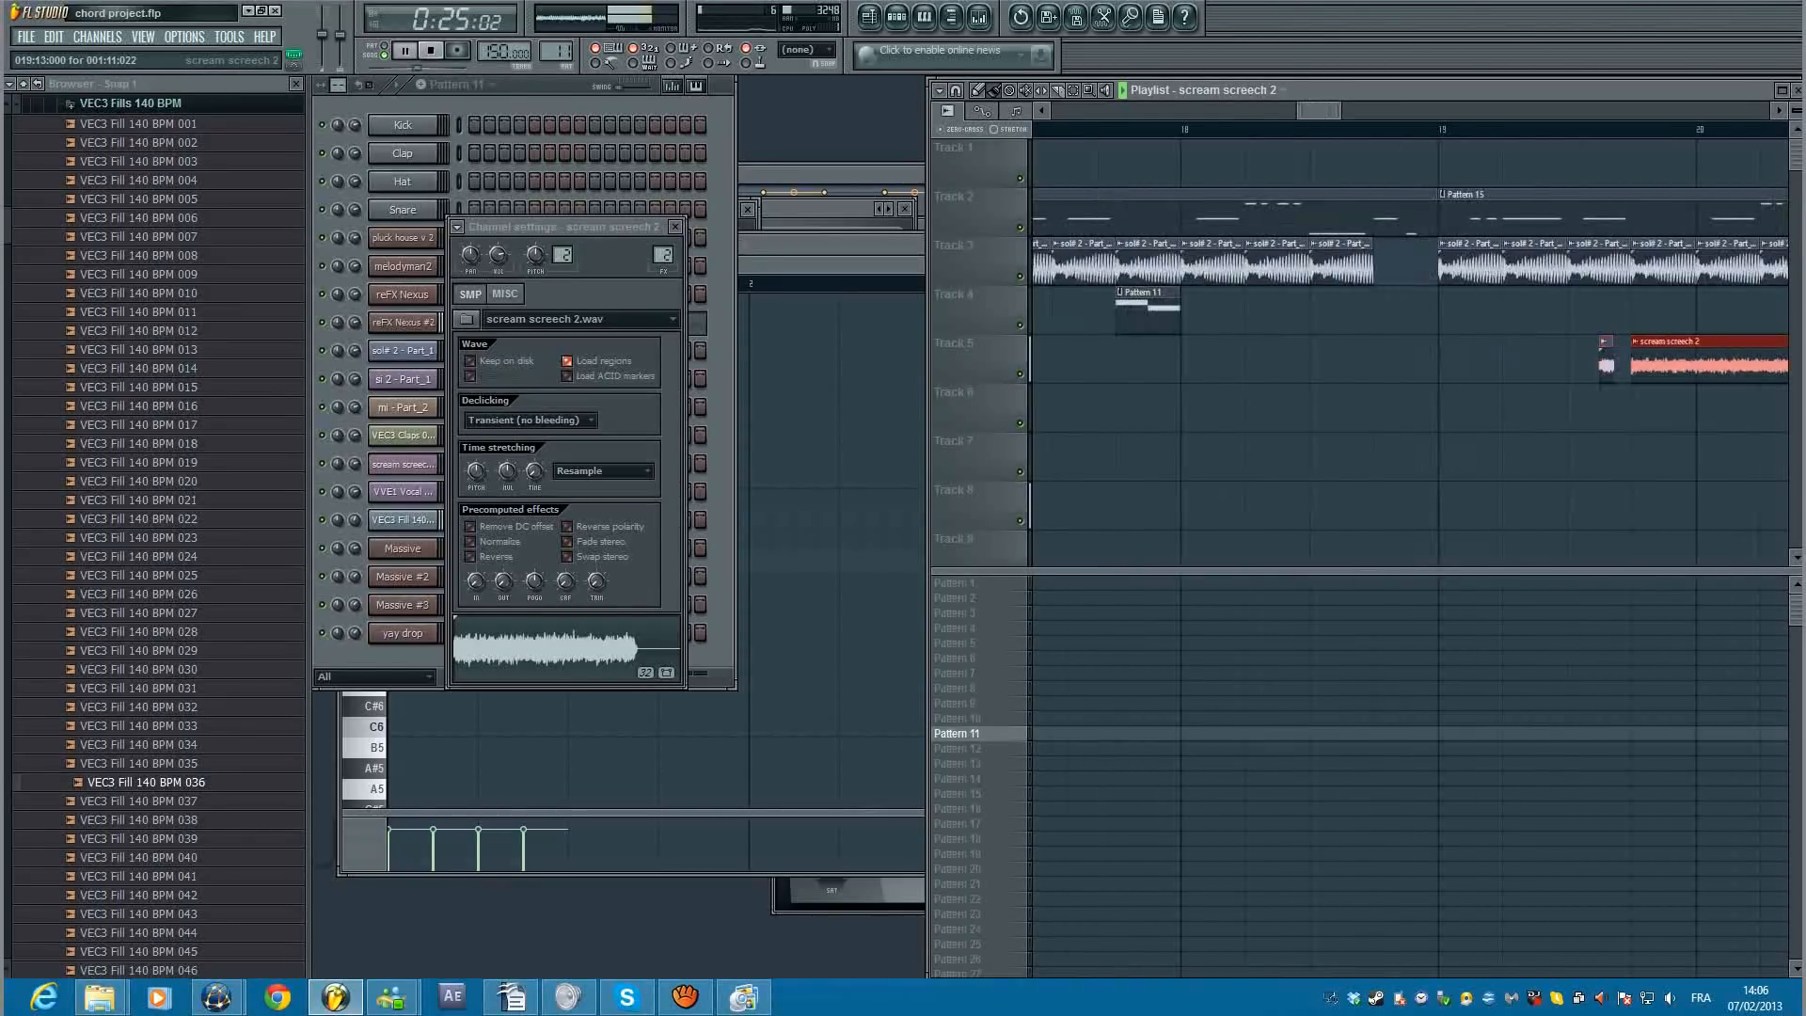
drag(1748, 365, 1680, 365)
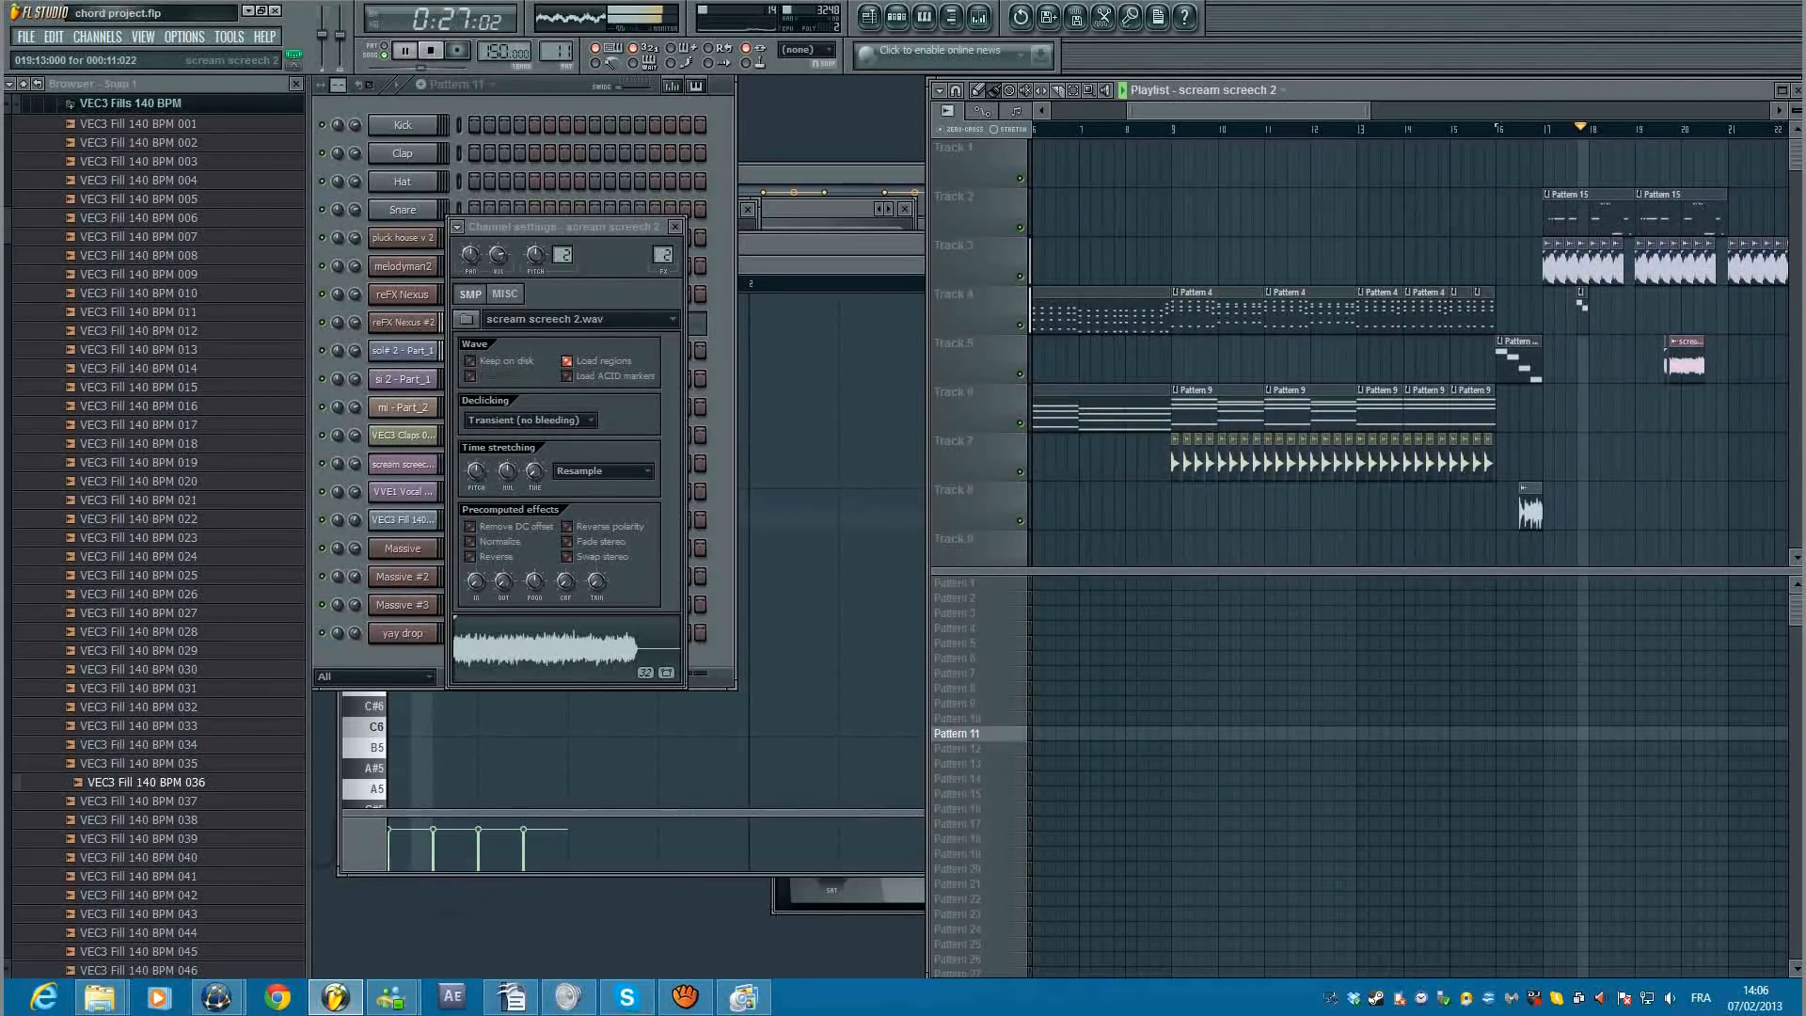
scroll(1673, 365, up, 7)
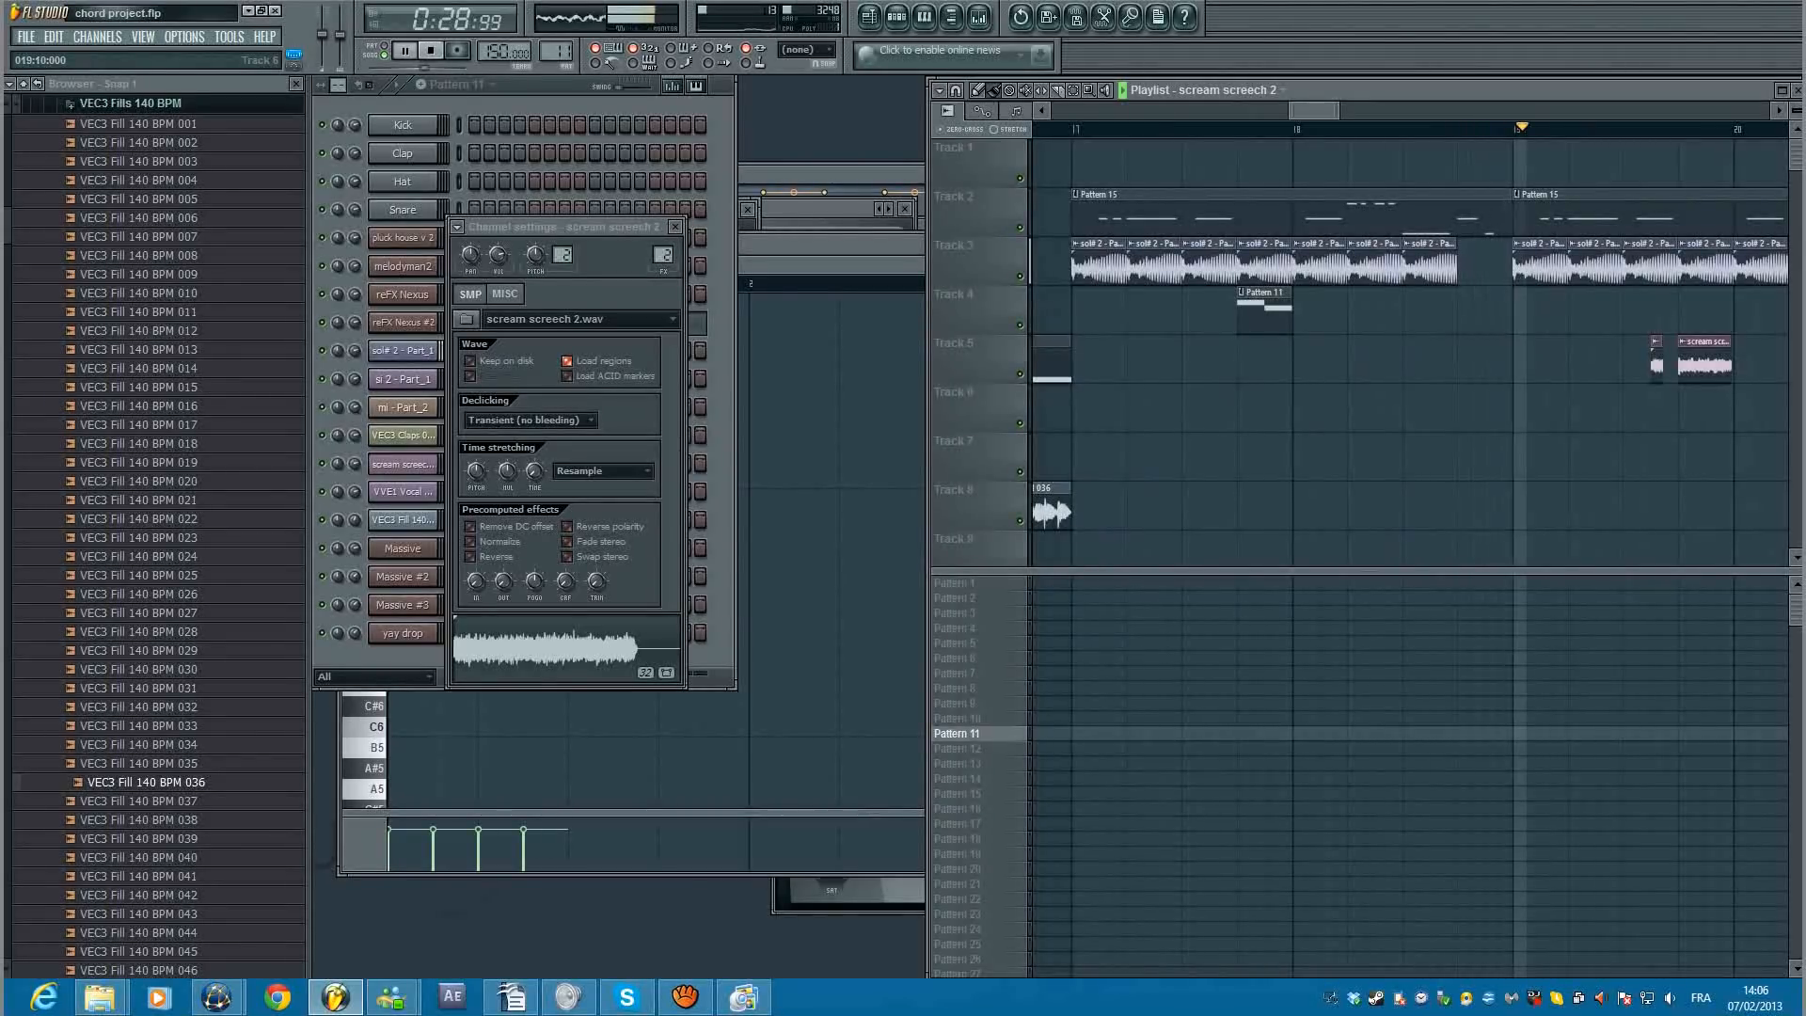
Step: Delete the scream screech 2 clip at bar 19 step 11 and shorten the remaining one to about two steps
key(space)
right_click(1657, 365)
mouse_move(1704, 365)
mouse_down()
mouse_move(1733, 365)
mouse_move(1679, 365)
mouse_move(1705, 365)
mouse_up()
click(1718, 365)
key(space)
right_click(1718, 365)
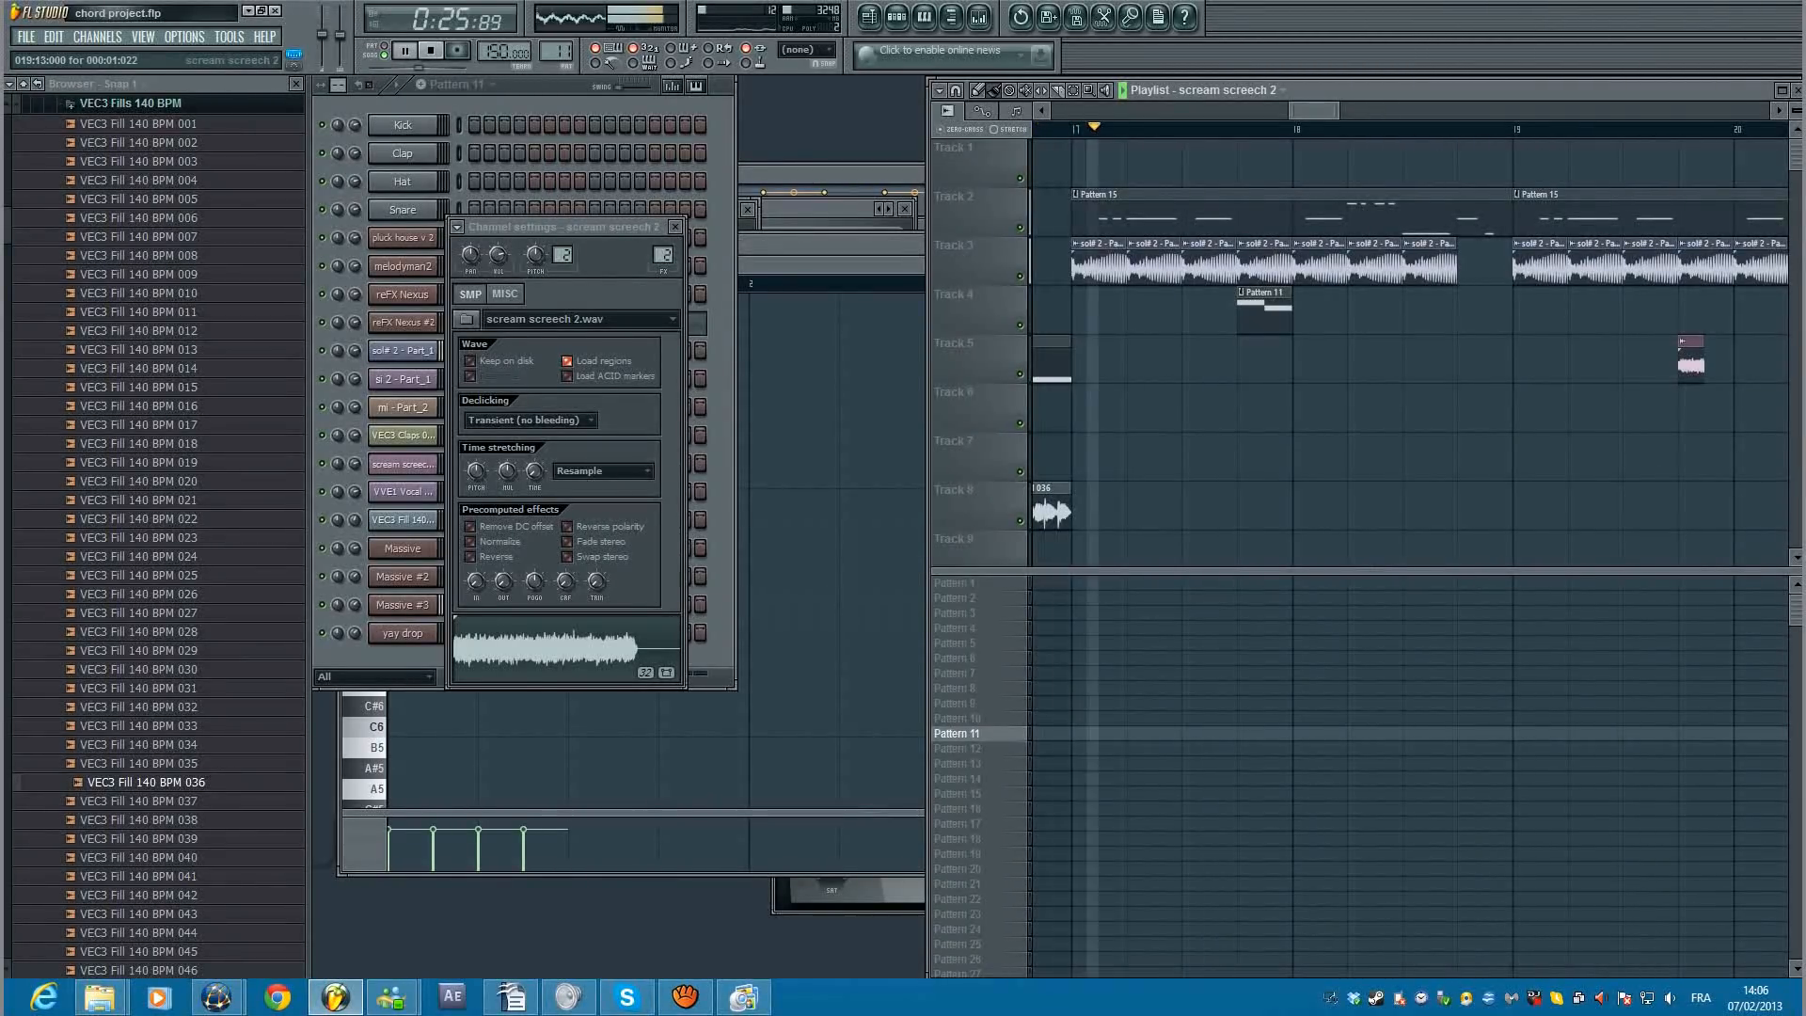
Step: Add a scream screech 2 clip on Track 6 at bar 19 step 15 and trim it to 16 ticks
click(1681, 410)
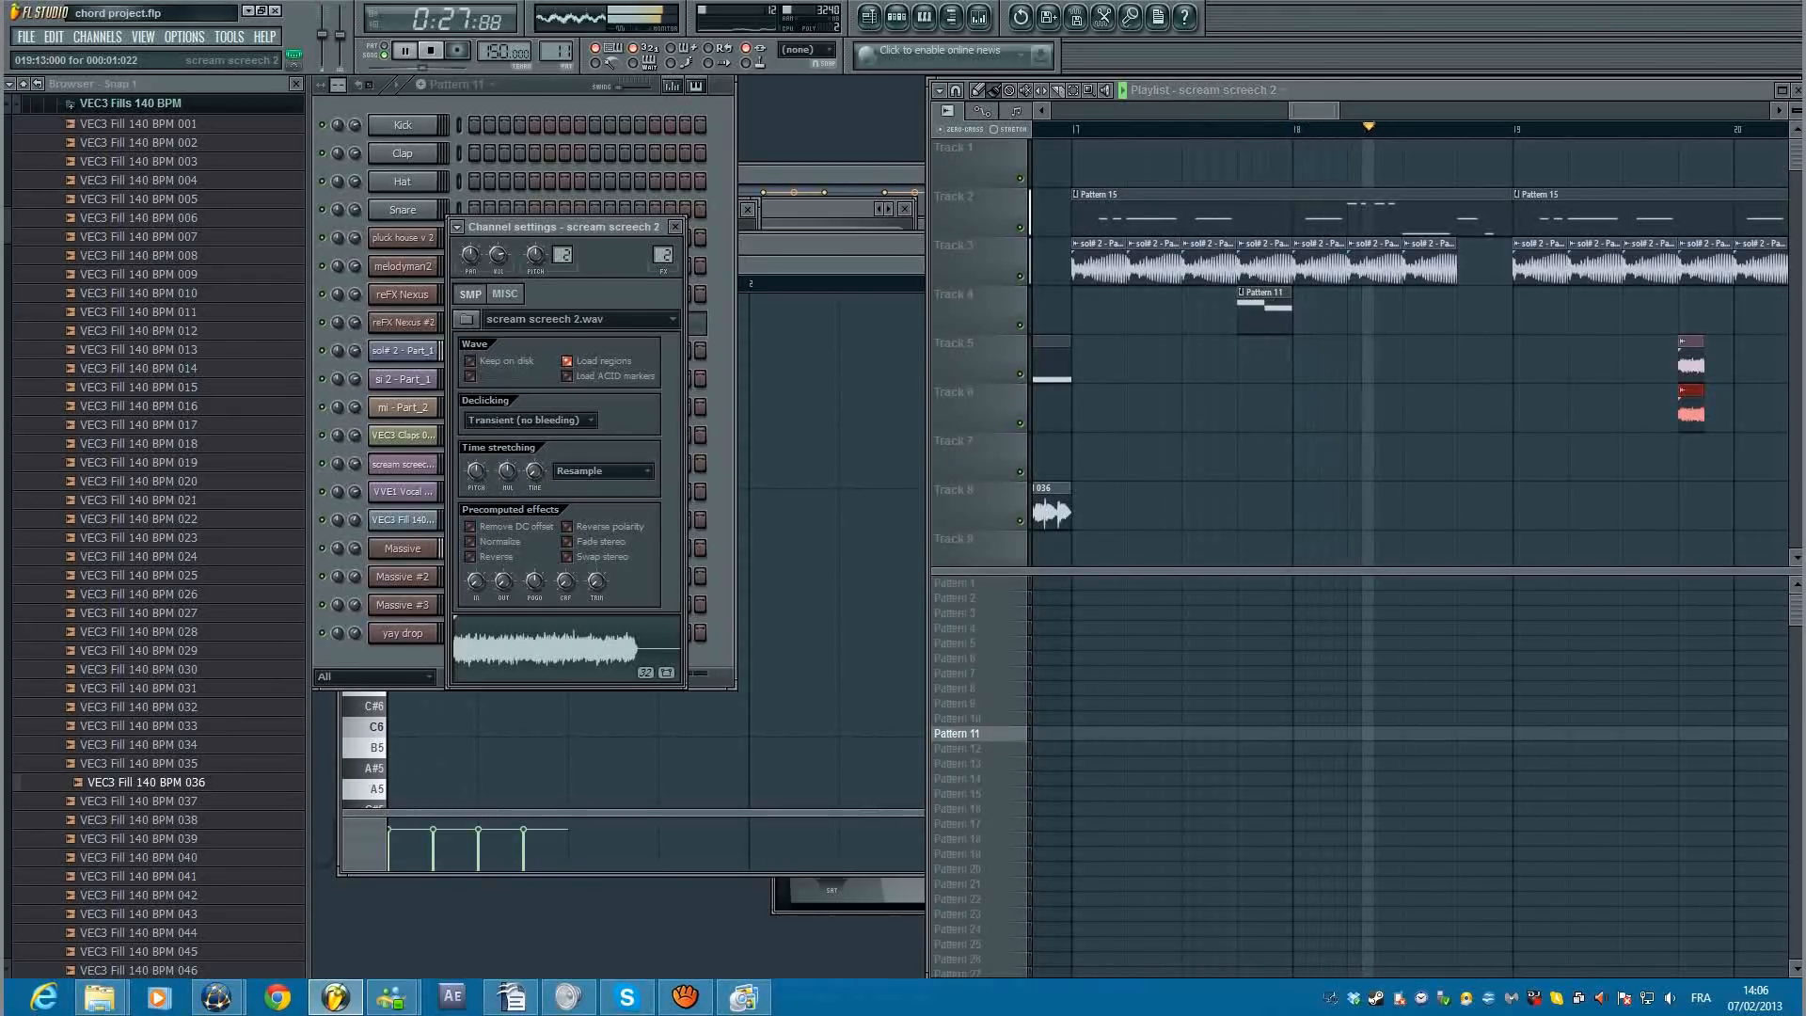
drag(1681, 411, 1712, 410)
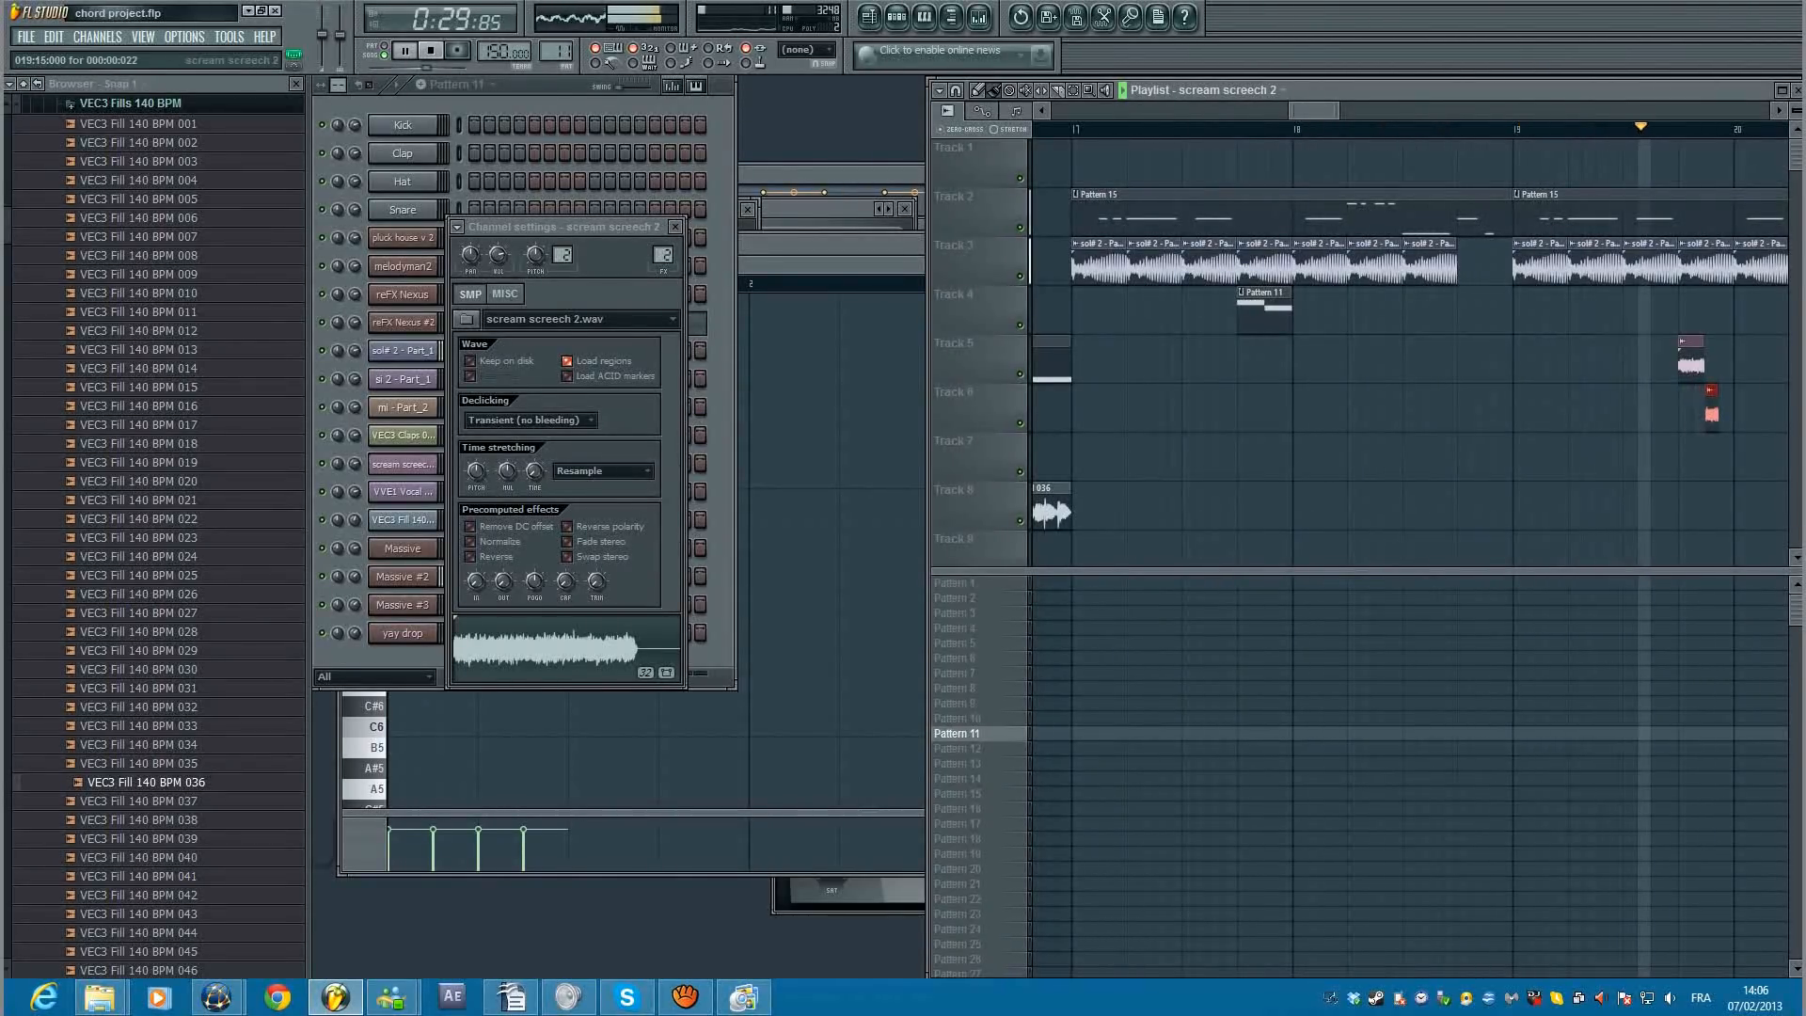
key(space)
scroll(1710, 386, up, 4)
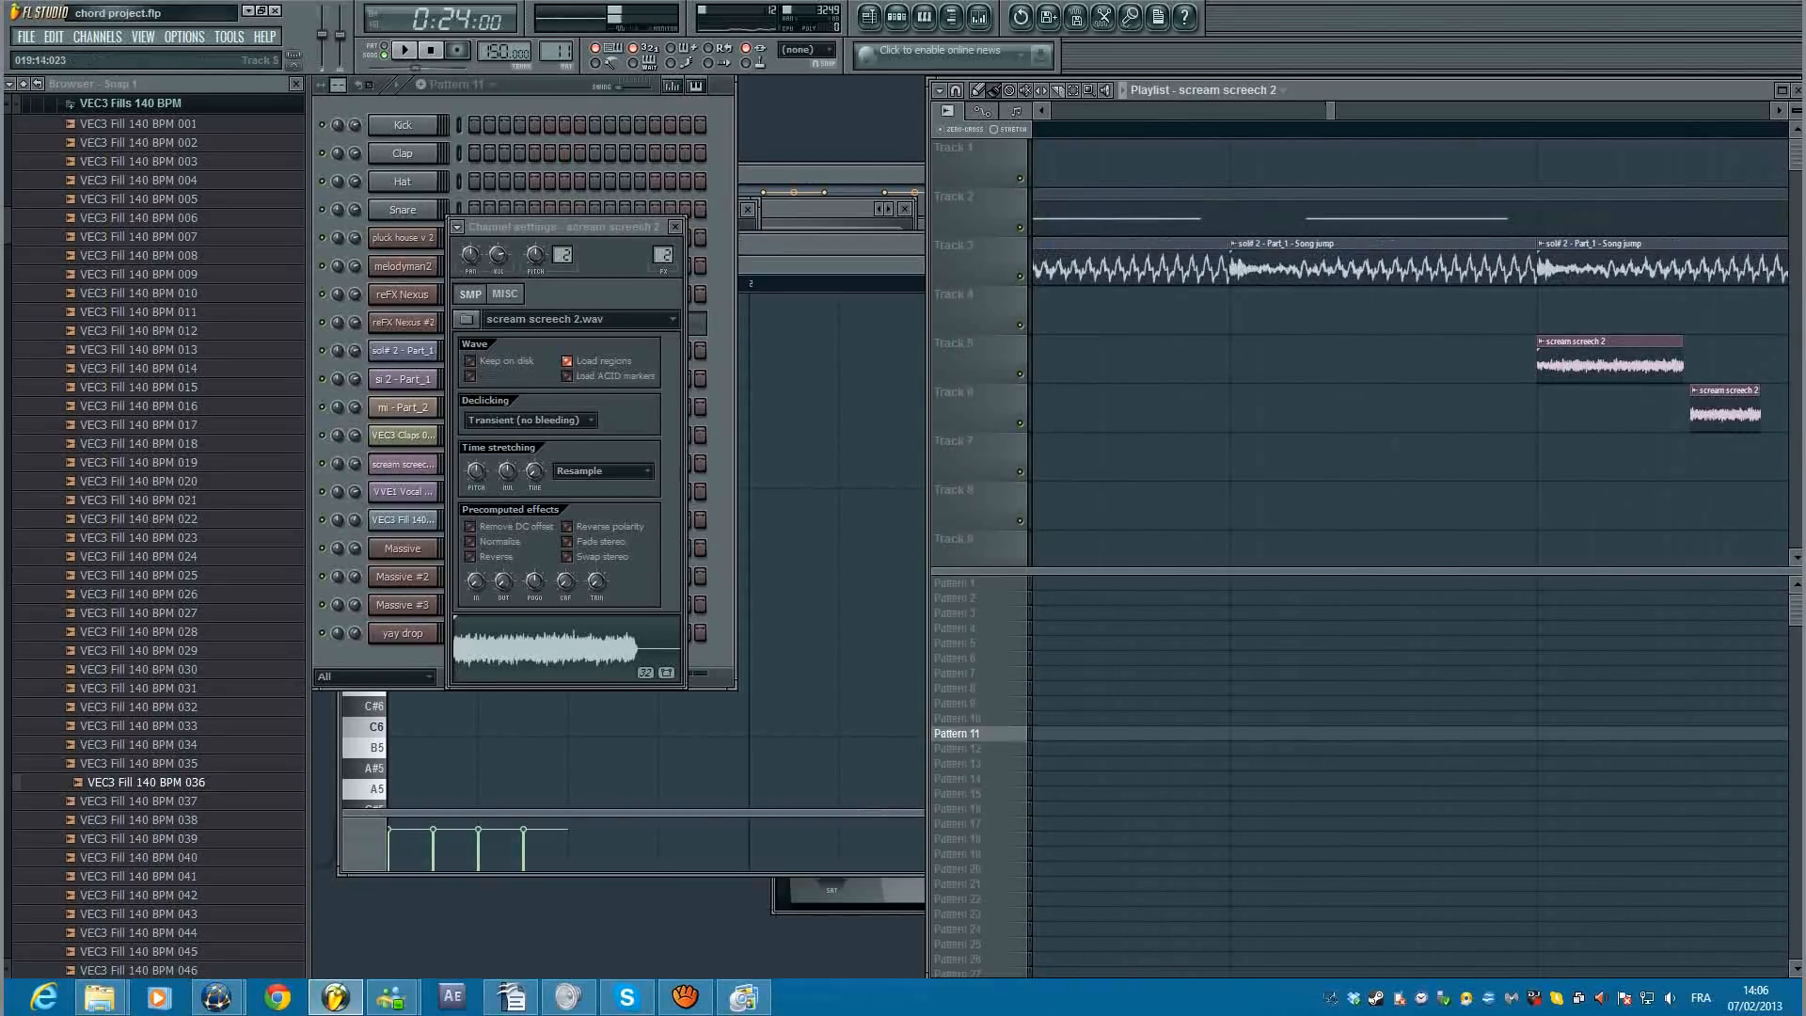
drag(1760, 410, 1747, 410)
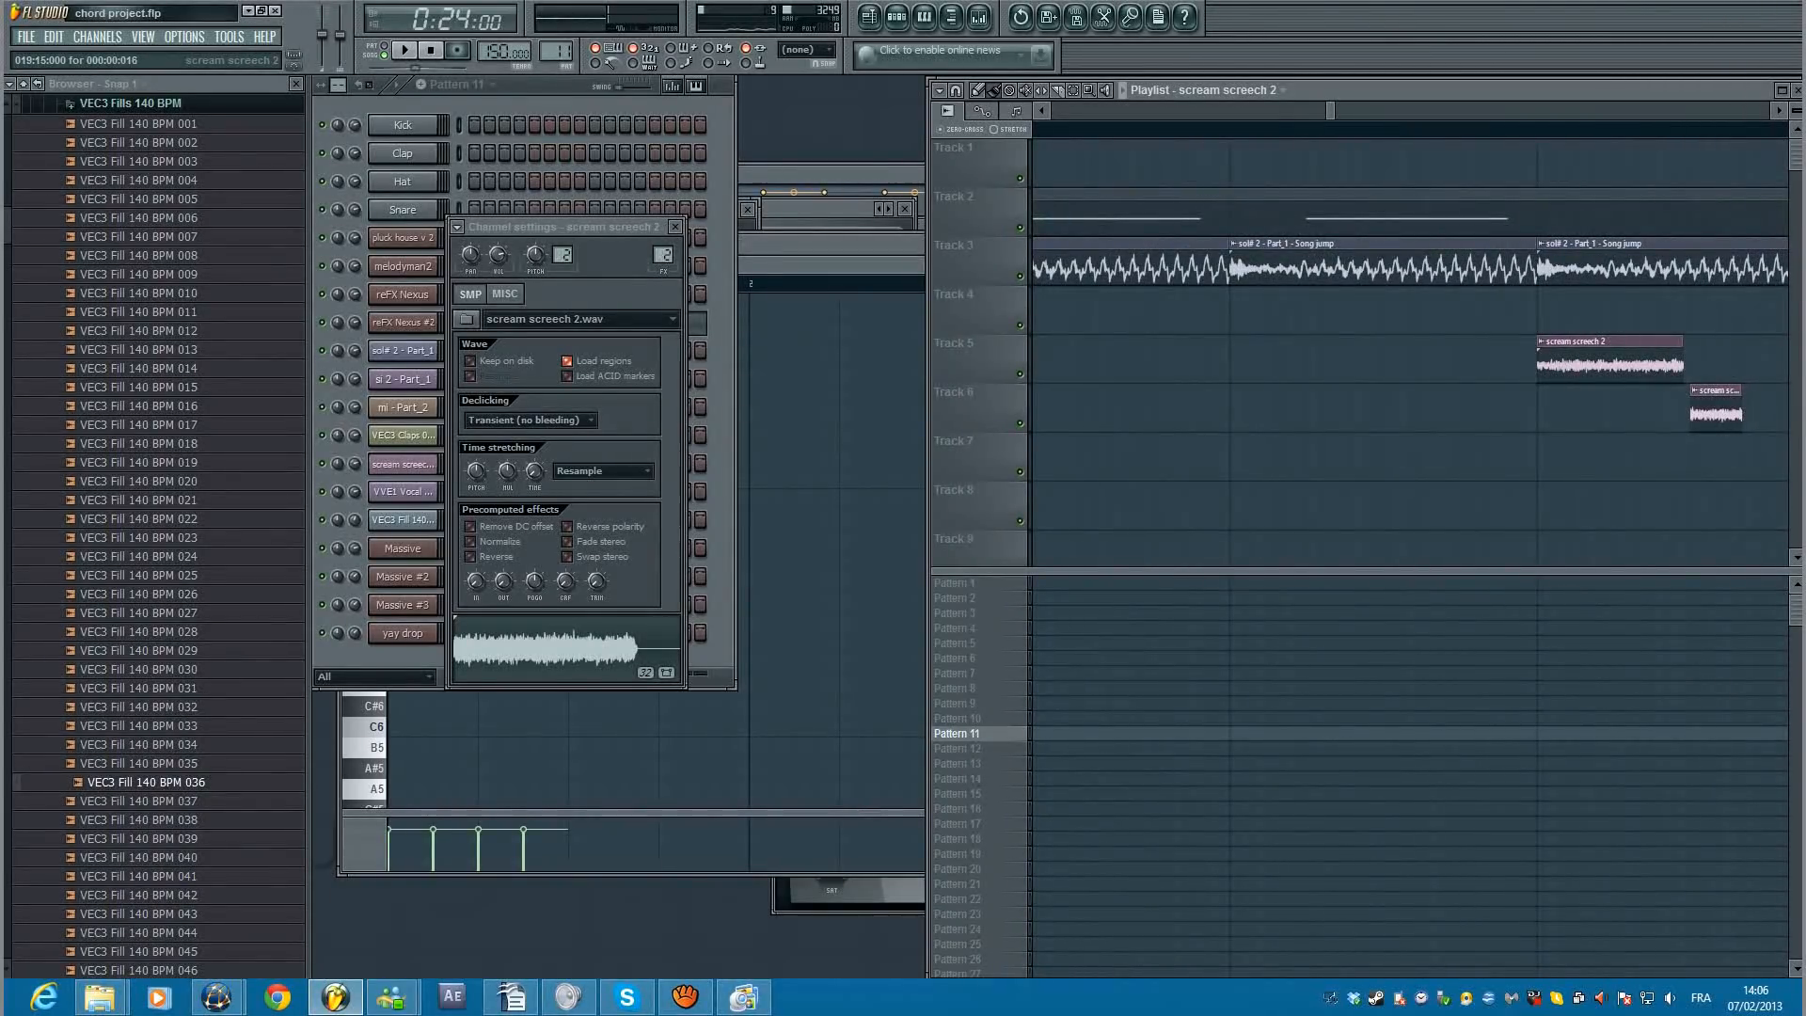
Step: Move the short scream screech 2 clip up to Track 5 and place a copy right behind it
key(space)
scroll(1731, 410, down, 5)
mouse_move(1747, 423)
mouse_down()
mouse_move(1699, 389)
mouse_move(1709, 361)
mouse_up()
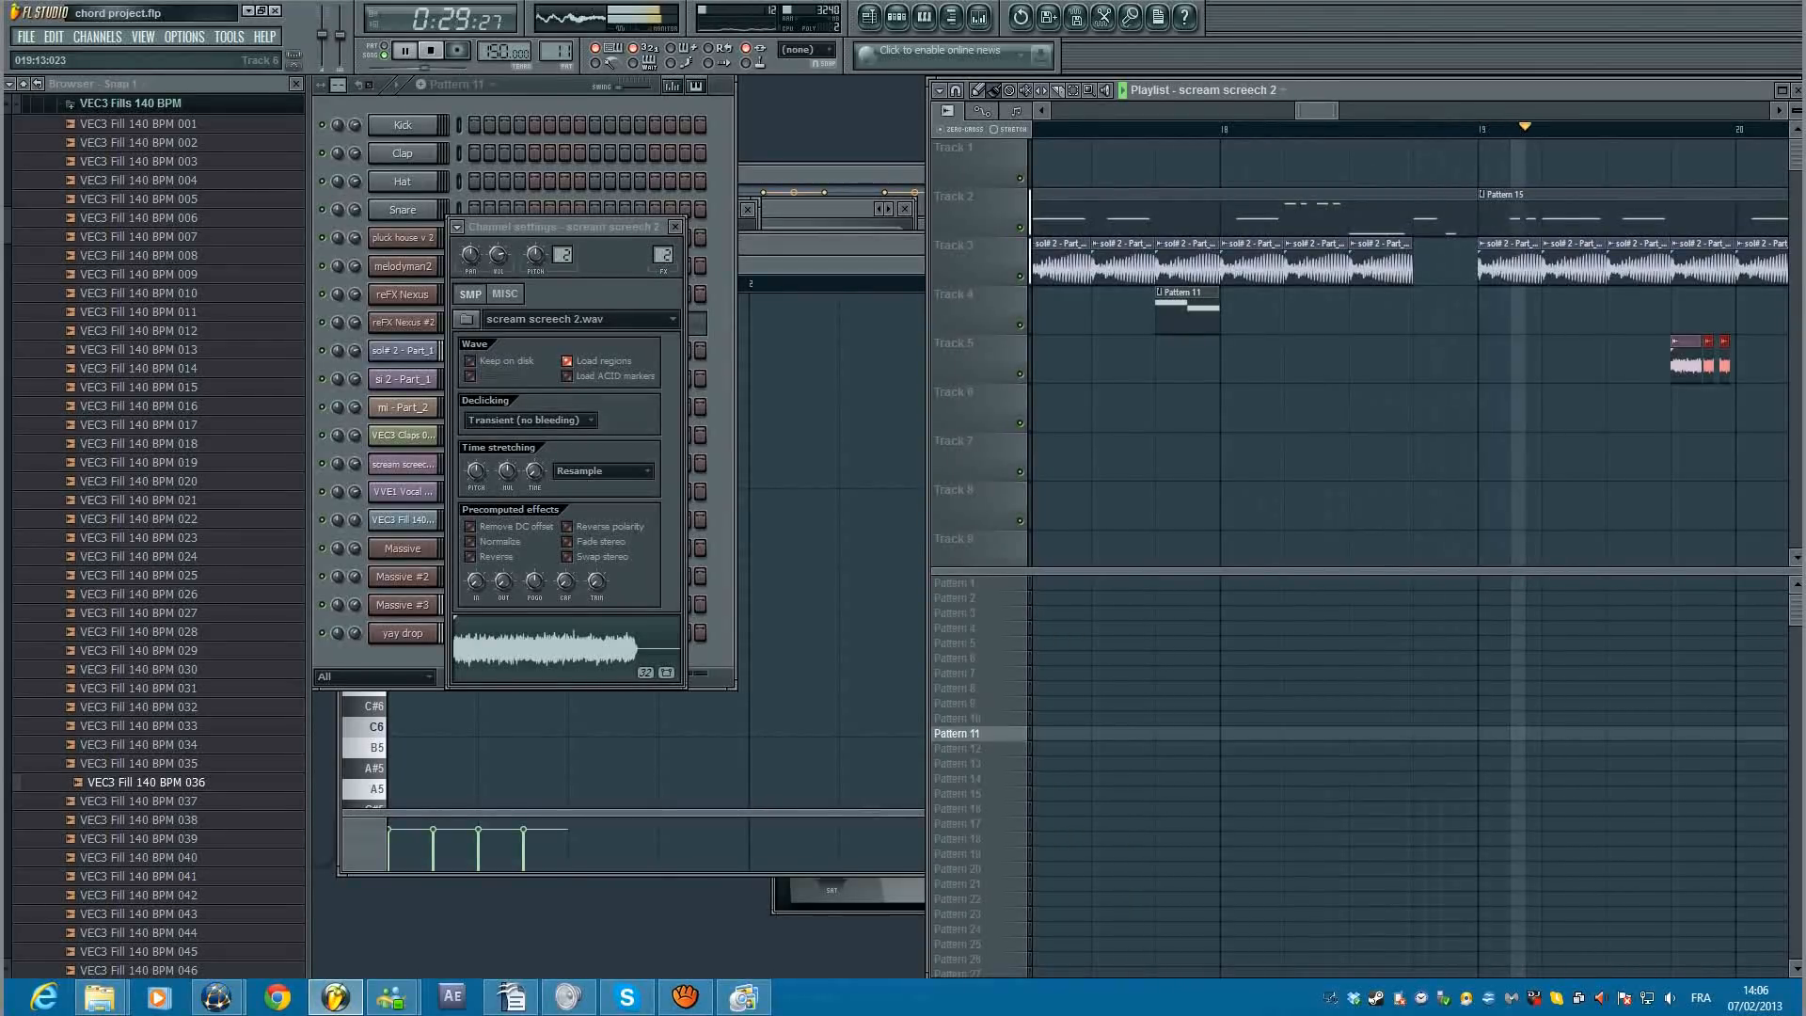
key(space)
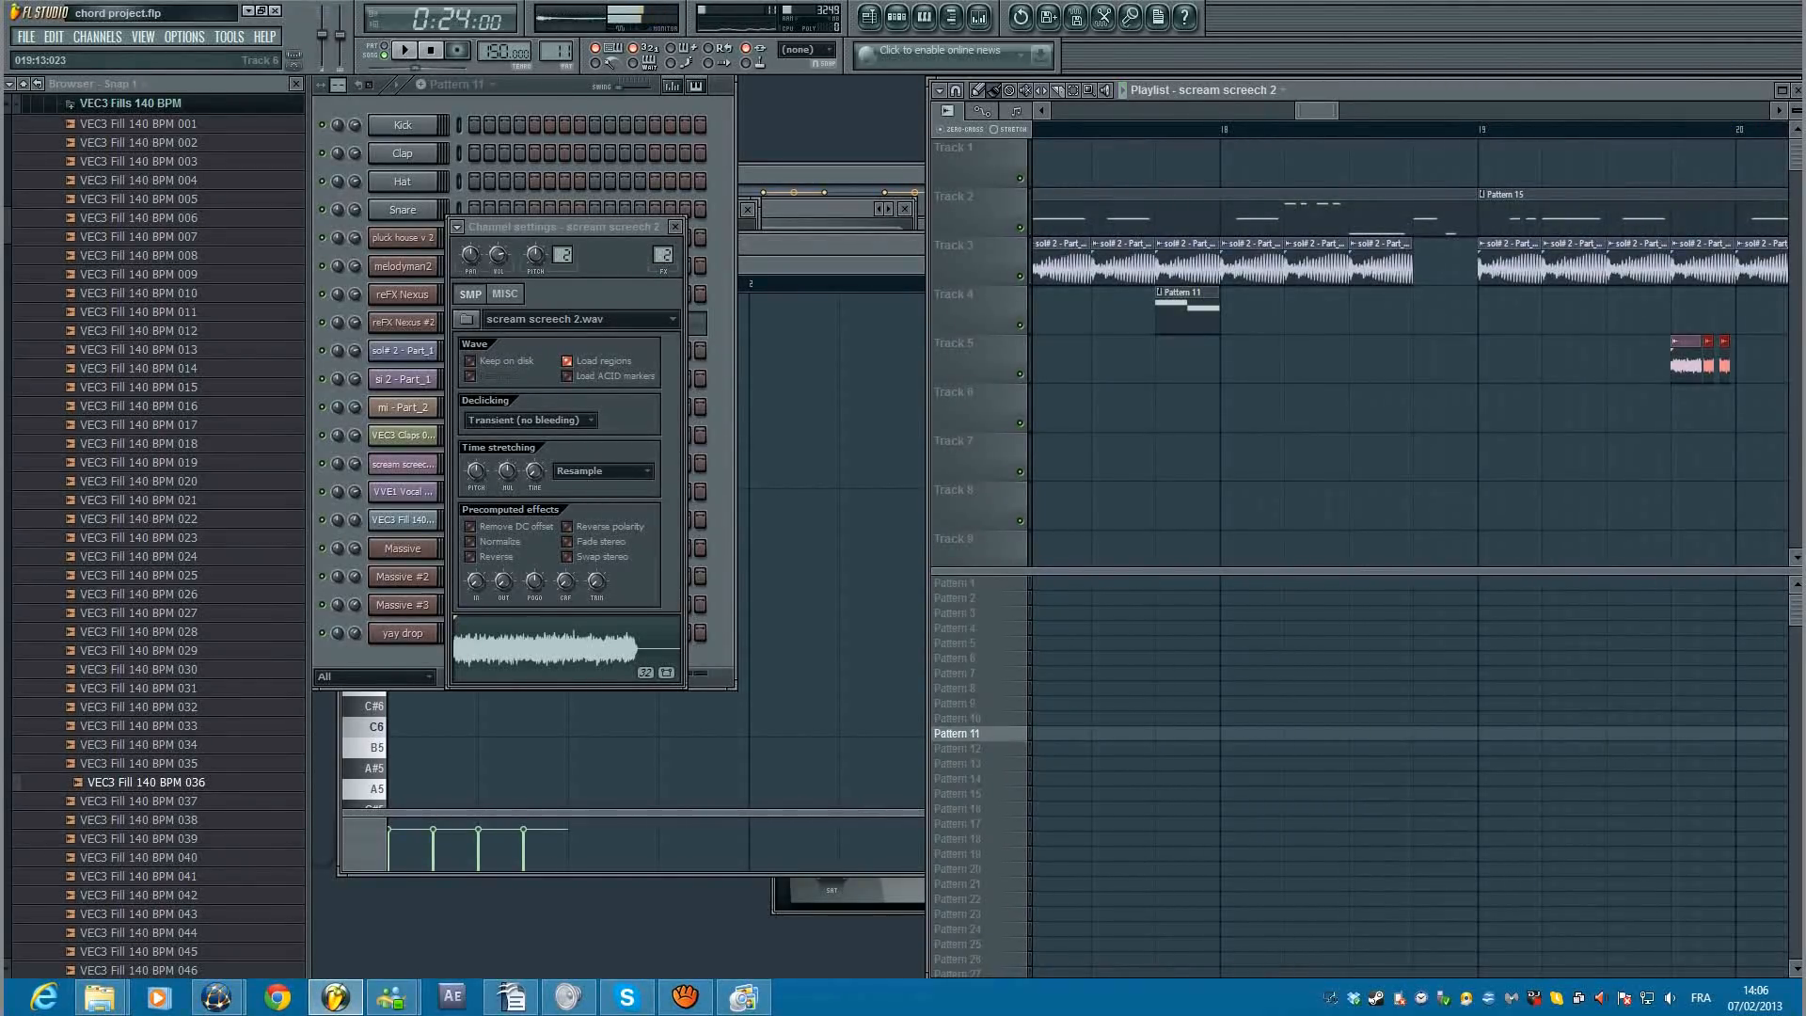
Step: Place a one-beat scream screech 2 clip on Track 5 at beat 4 of bar 20
scroll(1656, 408, down, 5)
drag(1336, 110, 1376, 110)
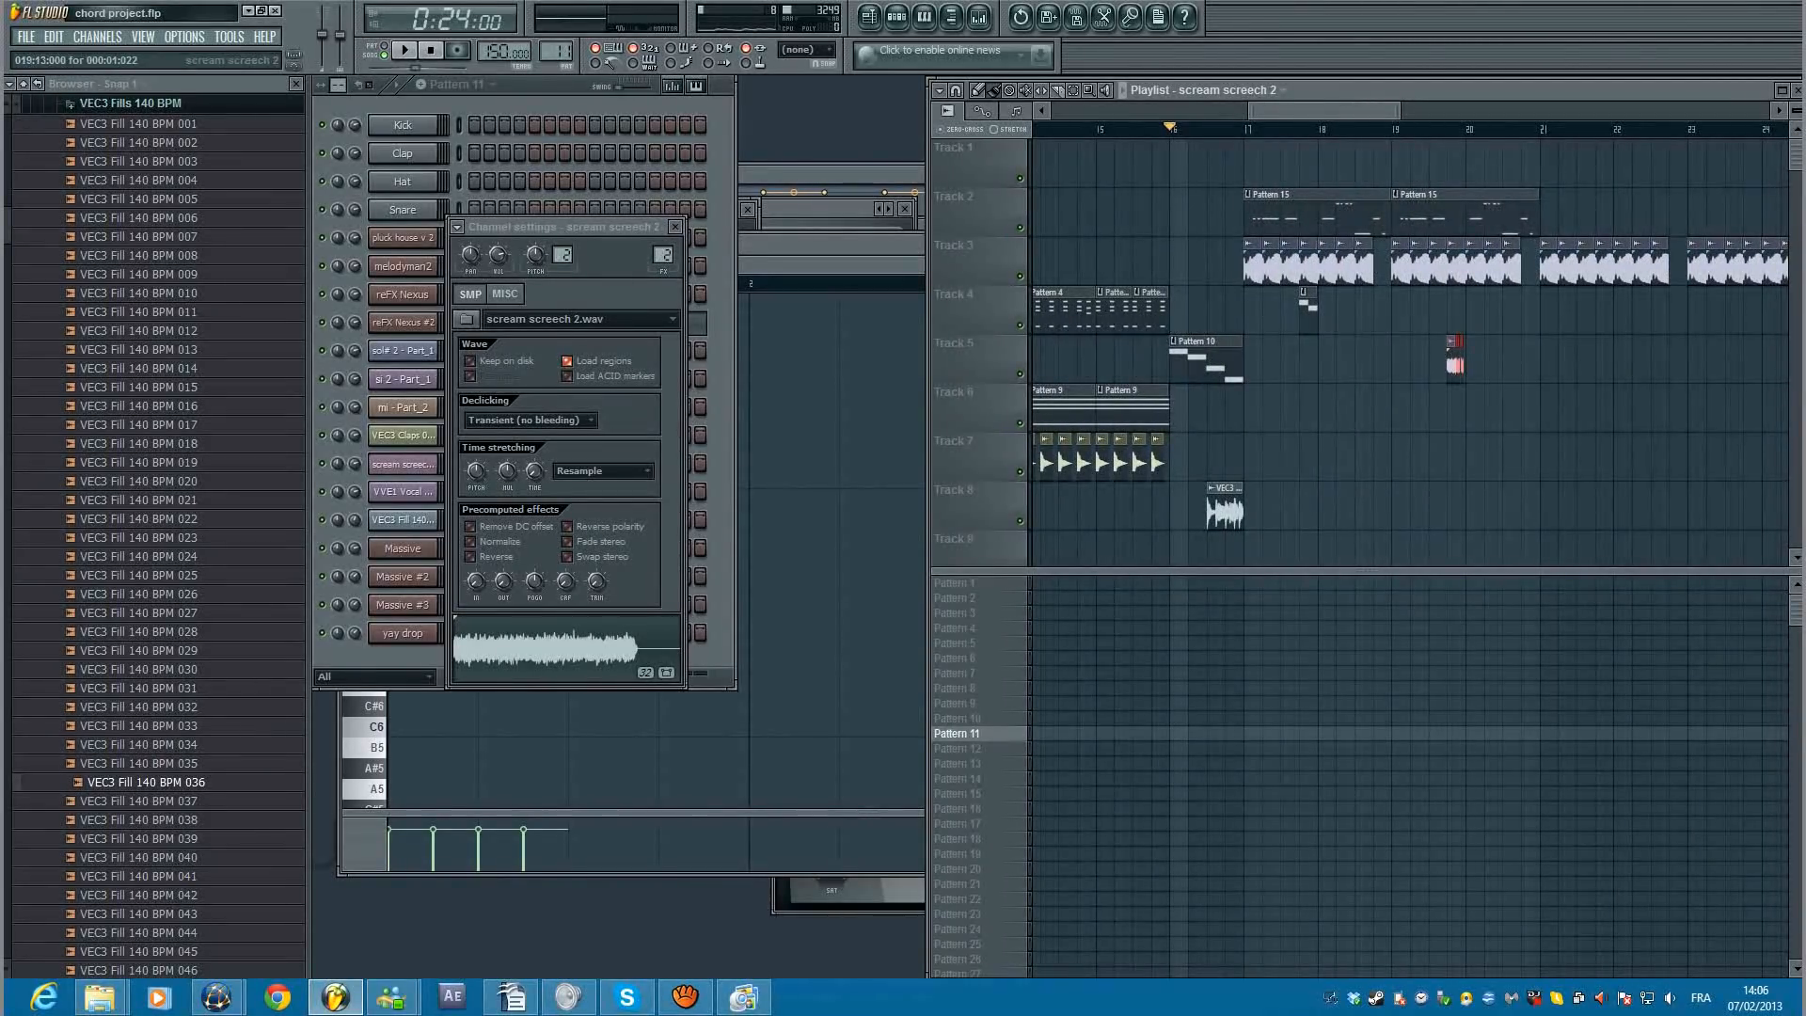
click(1525, 365)
key(space)
Step: Shorten the second Pattern 15 clip to end at beat 4 of bar 20 and move the scream screech 2 clips to Track 4
scroll(1529, 365, up, 5)
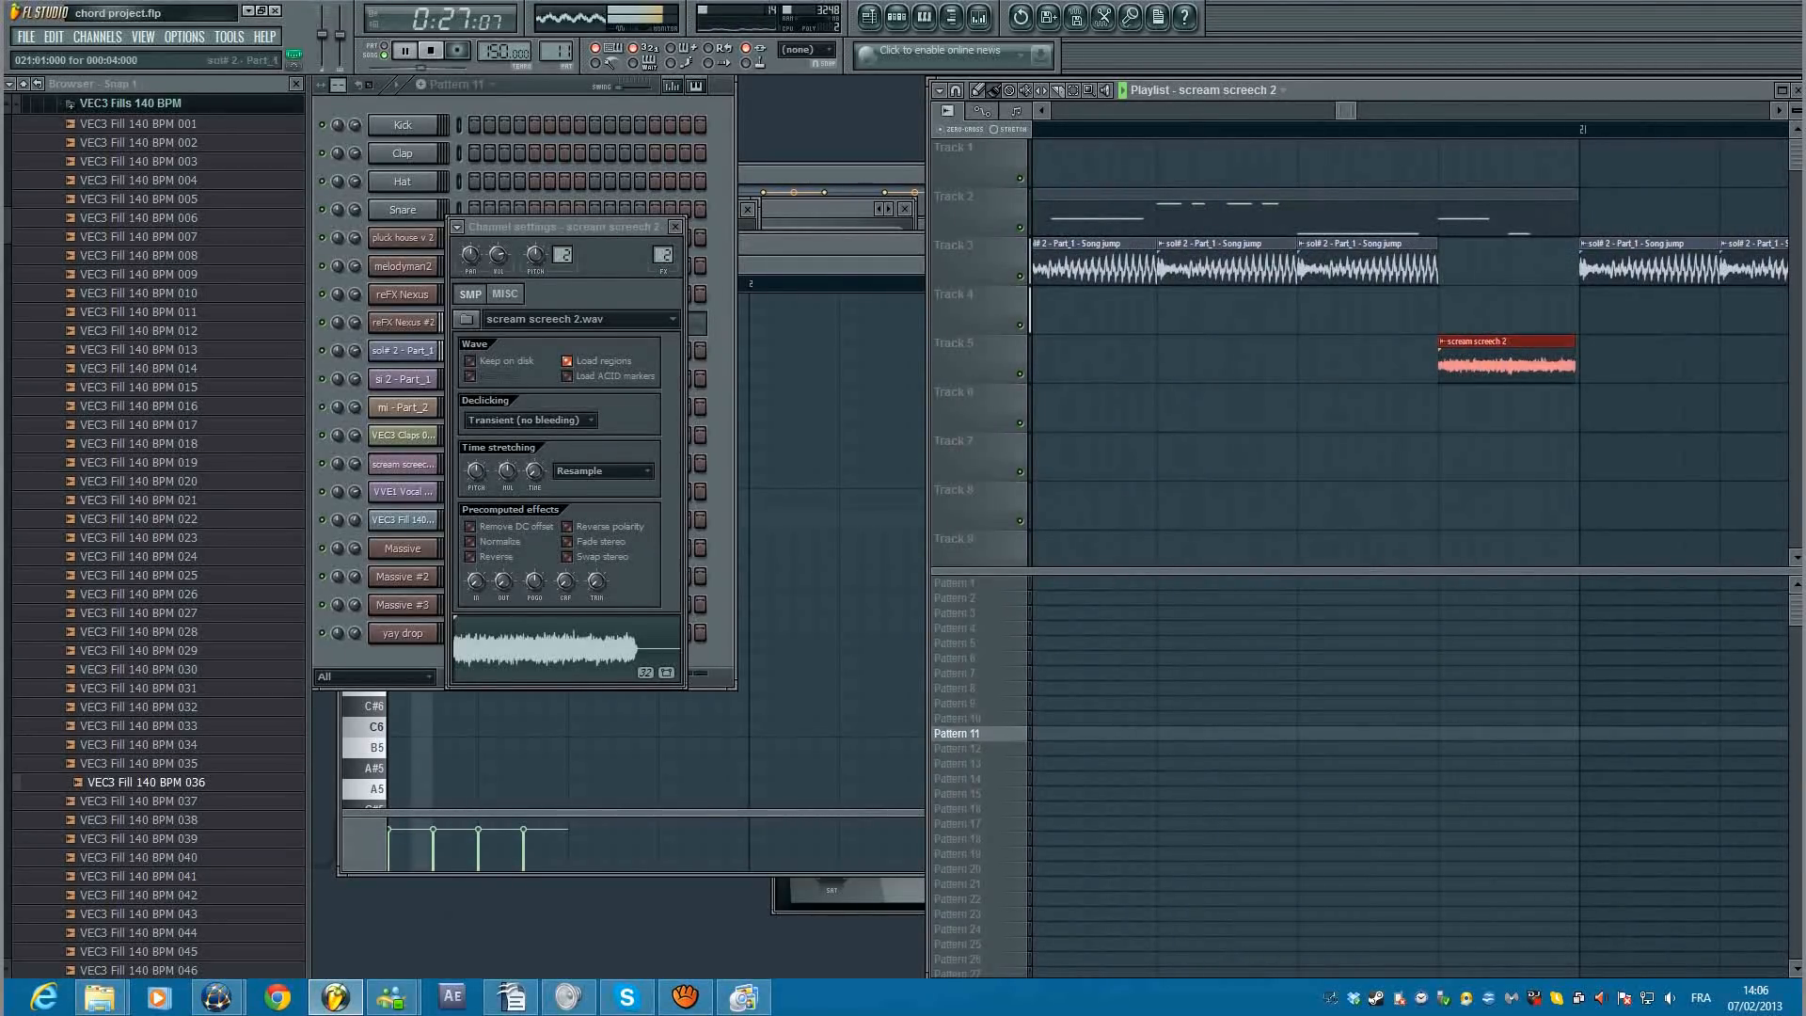
drag(1576, 215, 1439, 214)
scroll(1484, 311, down, 3)
scroll(1485, 310, down, 3)
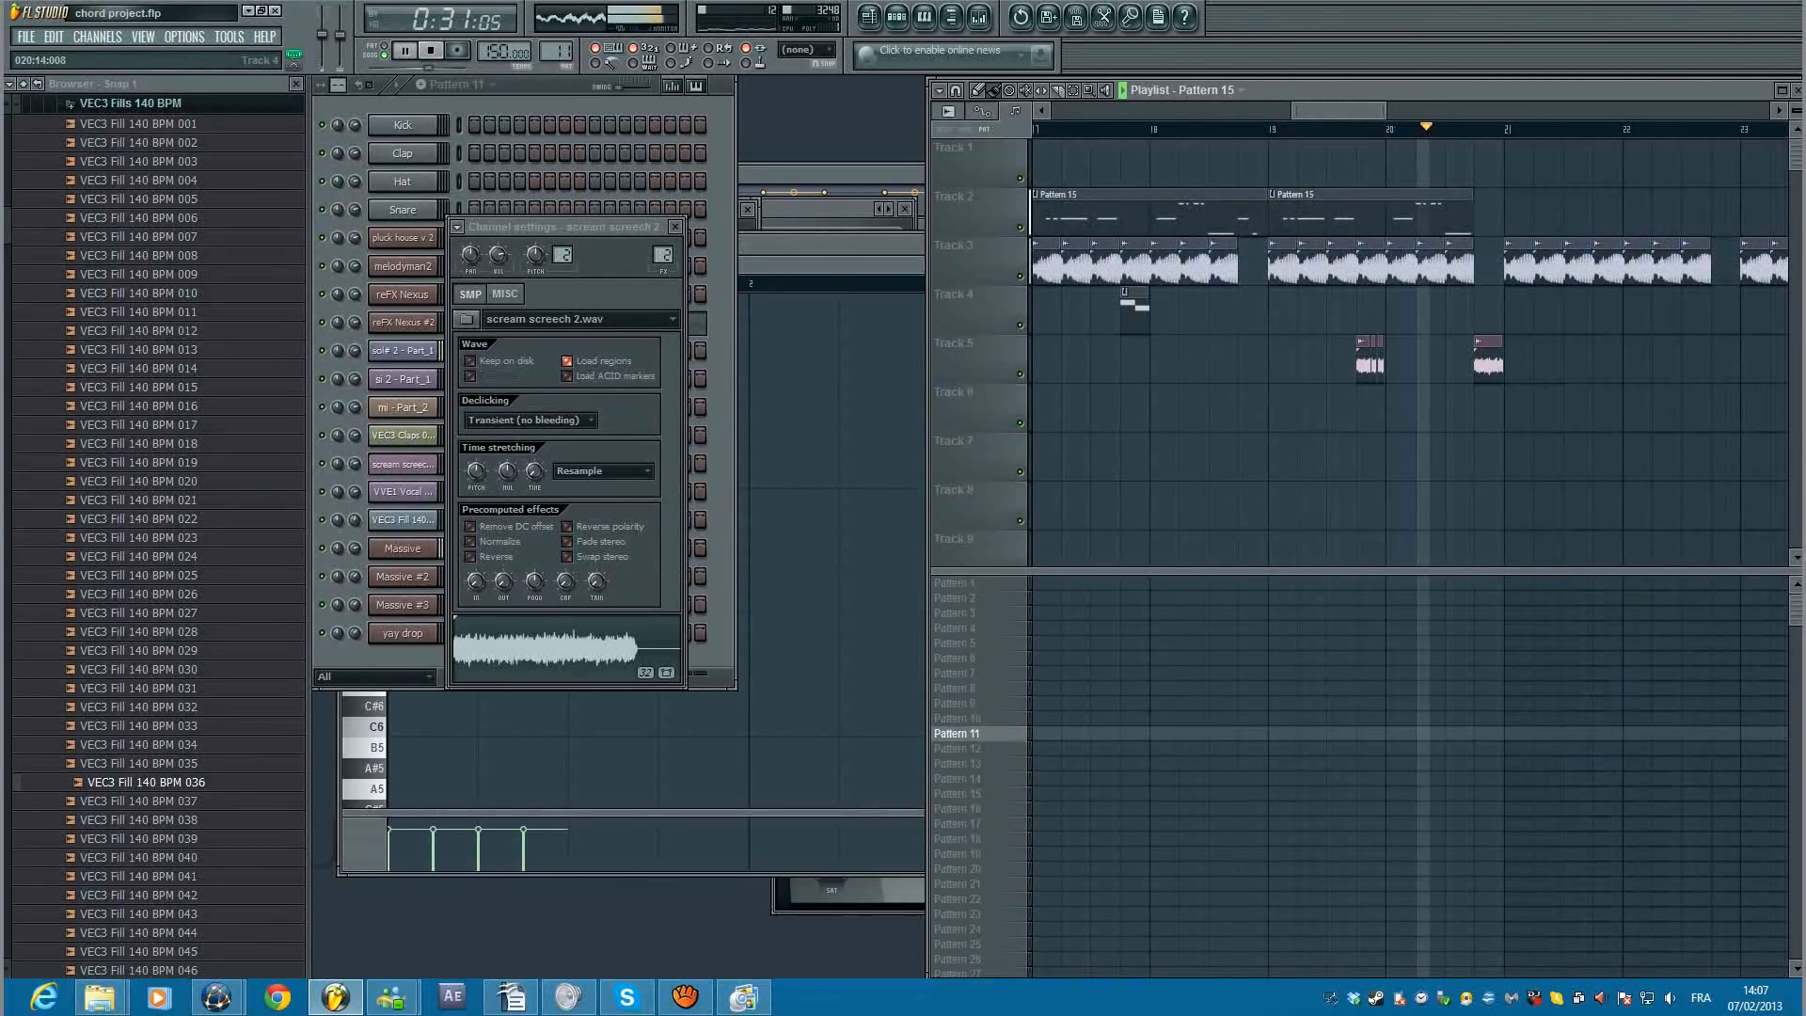
key(space)
drag(1539, 367, 1364, 310)
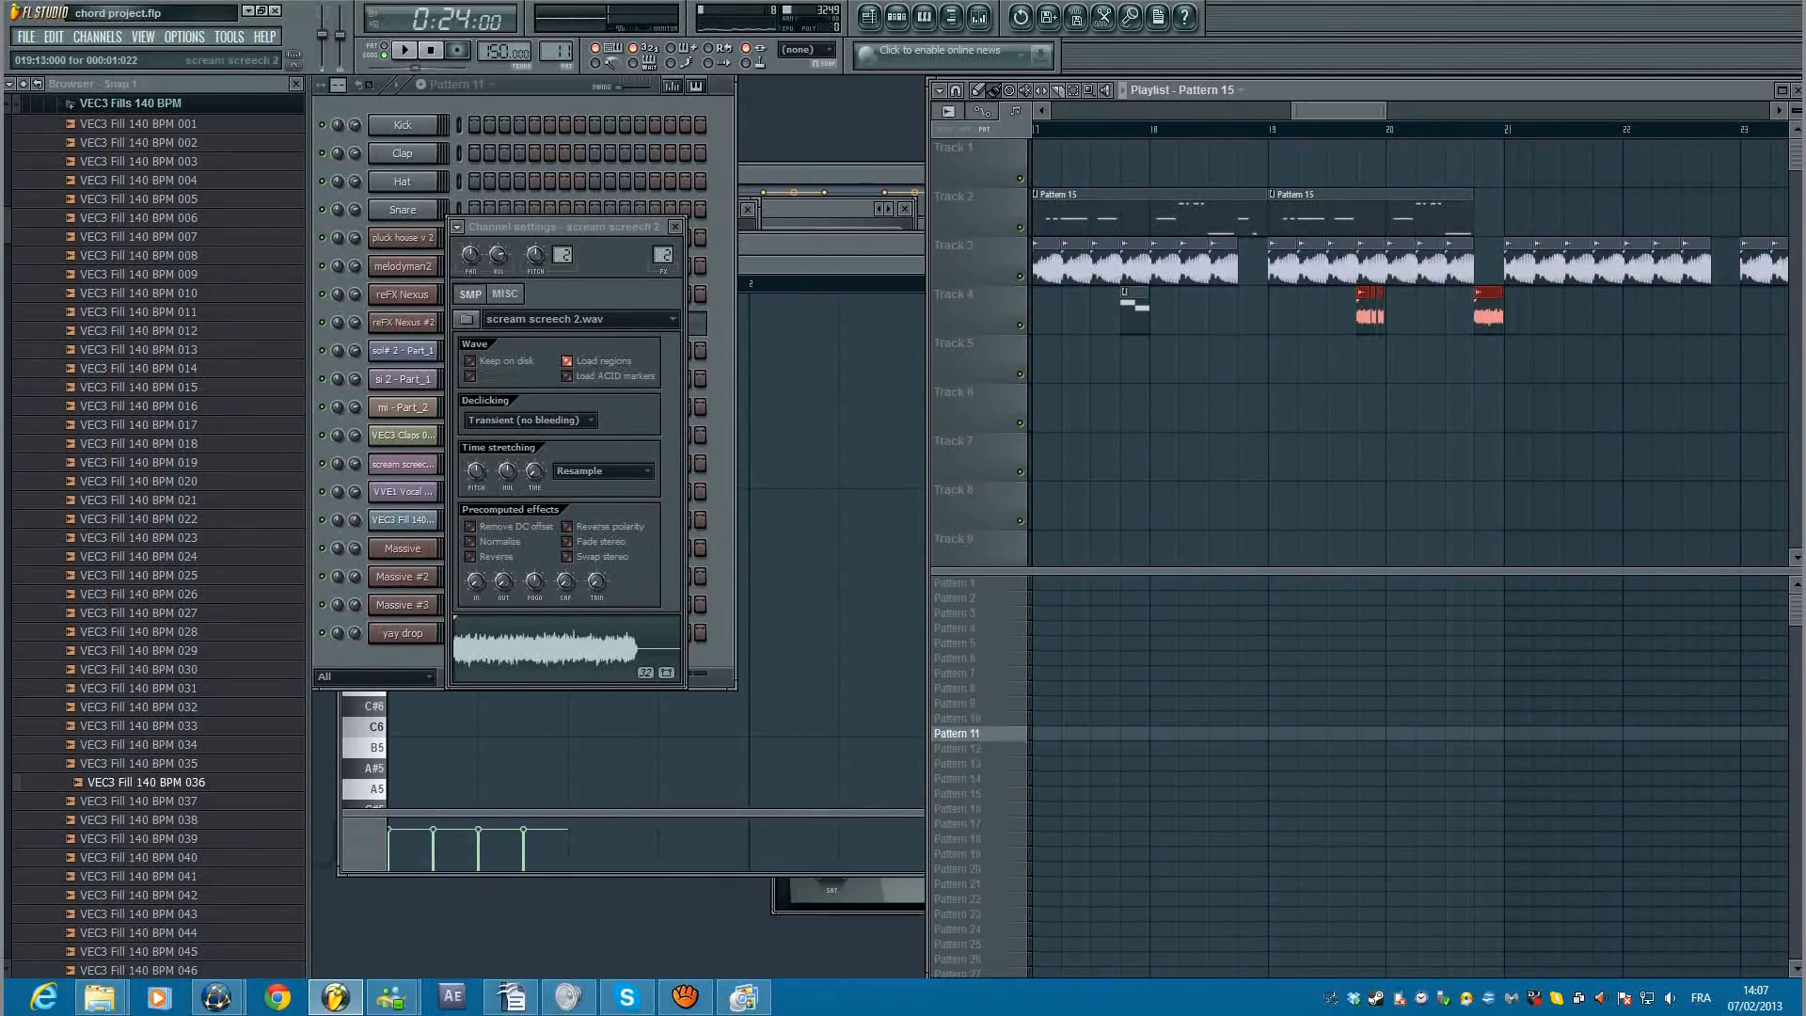
Step: Switch to ManyCam, change its audio source from Stereo Mix to Microphone, and return to FL Studio
click(744, 997)
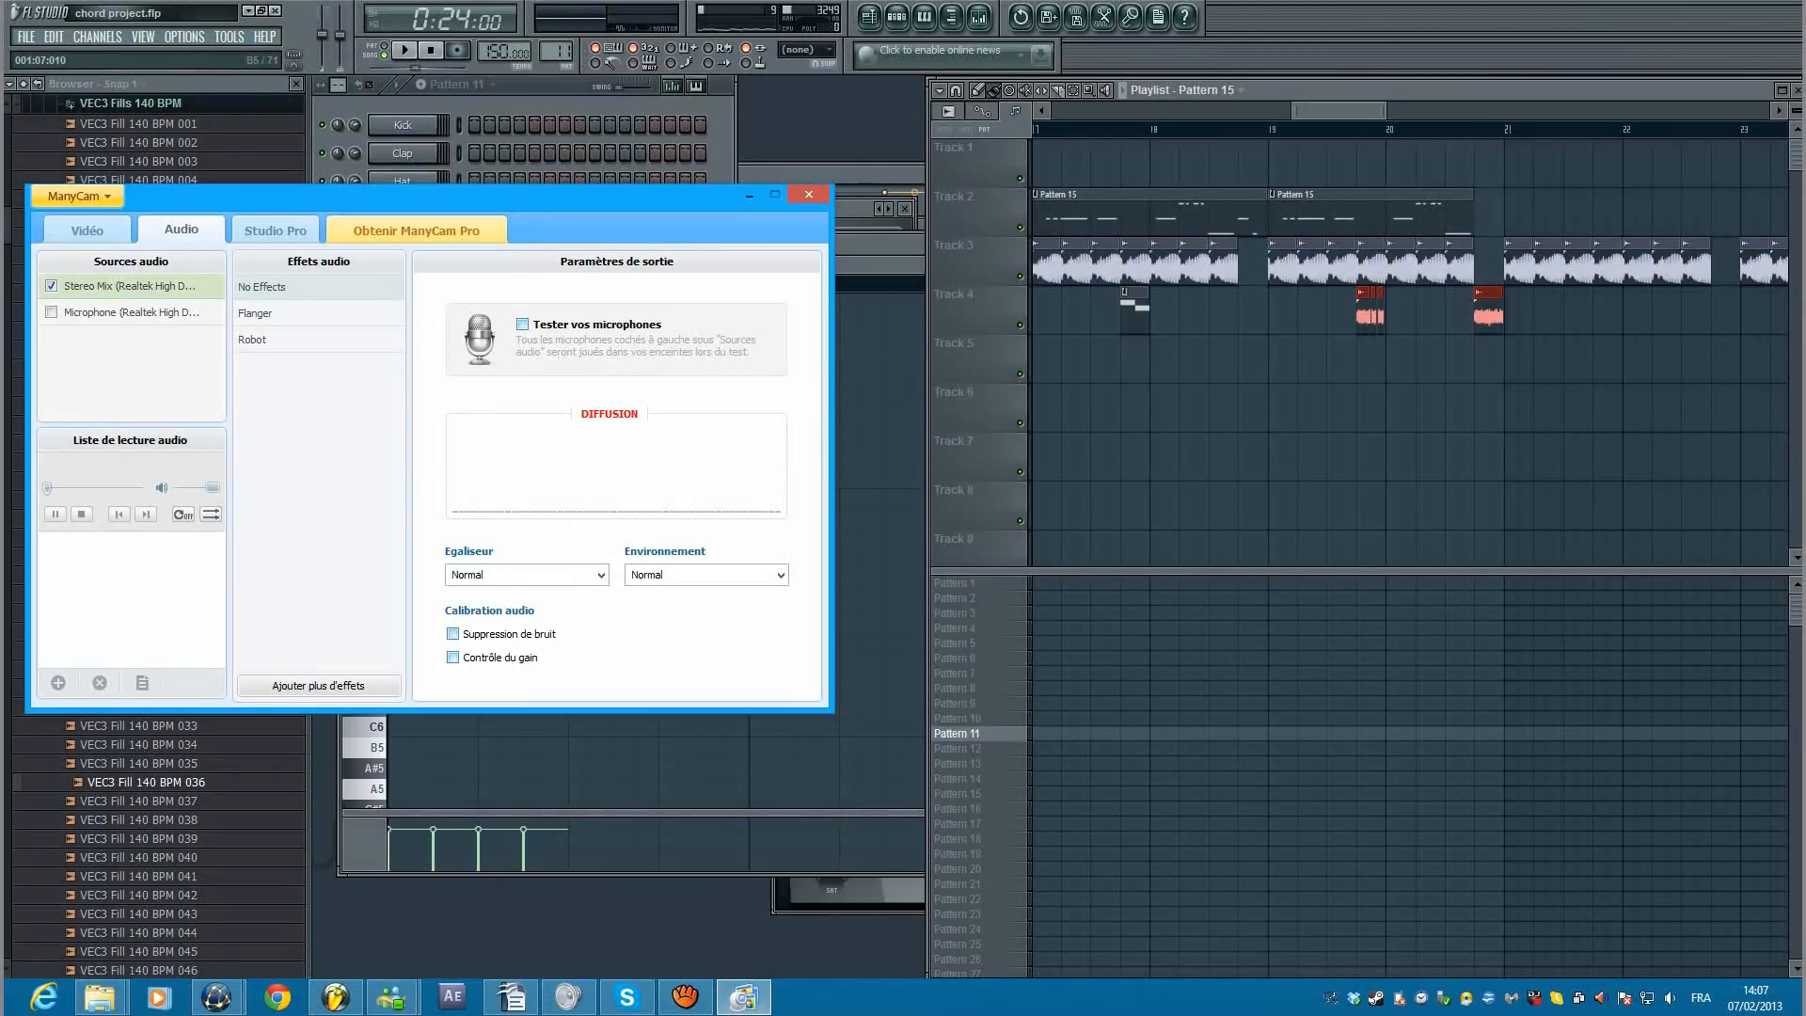
click(51, 312)
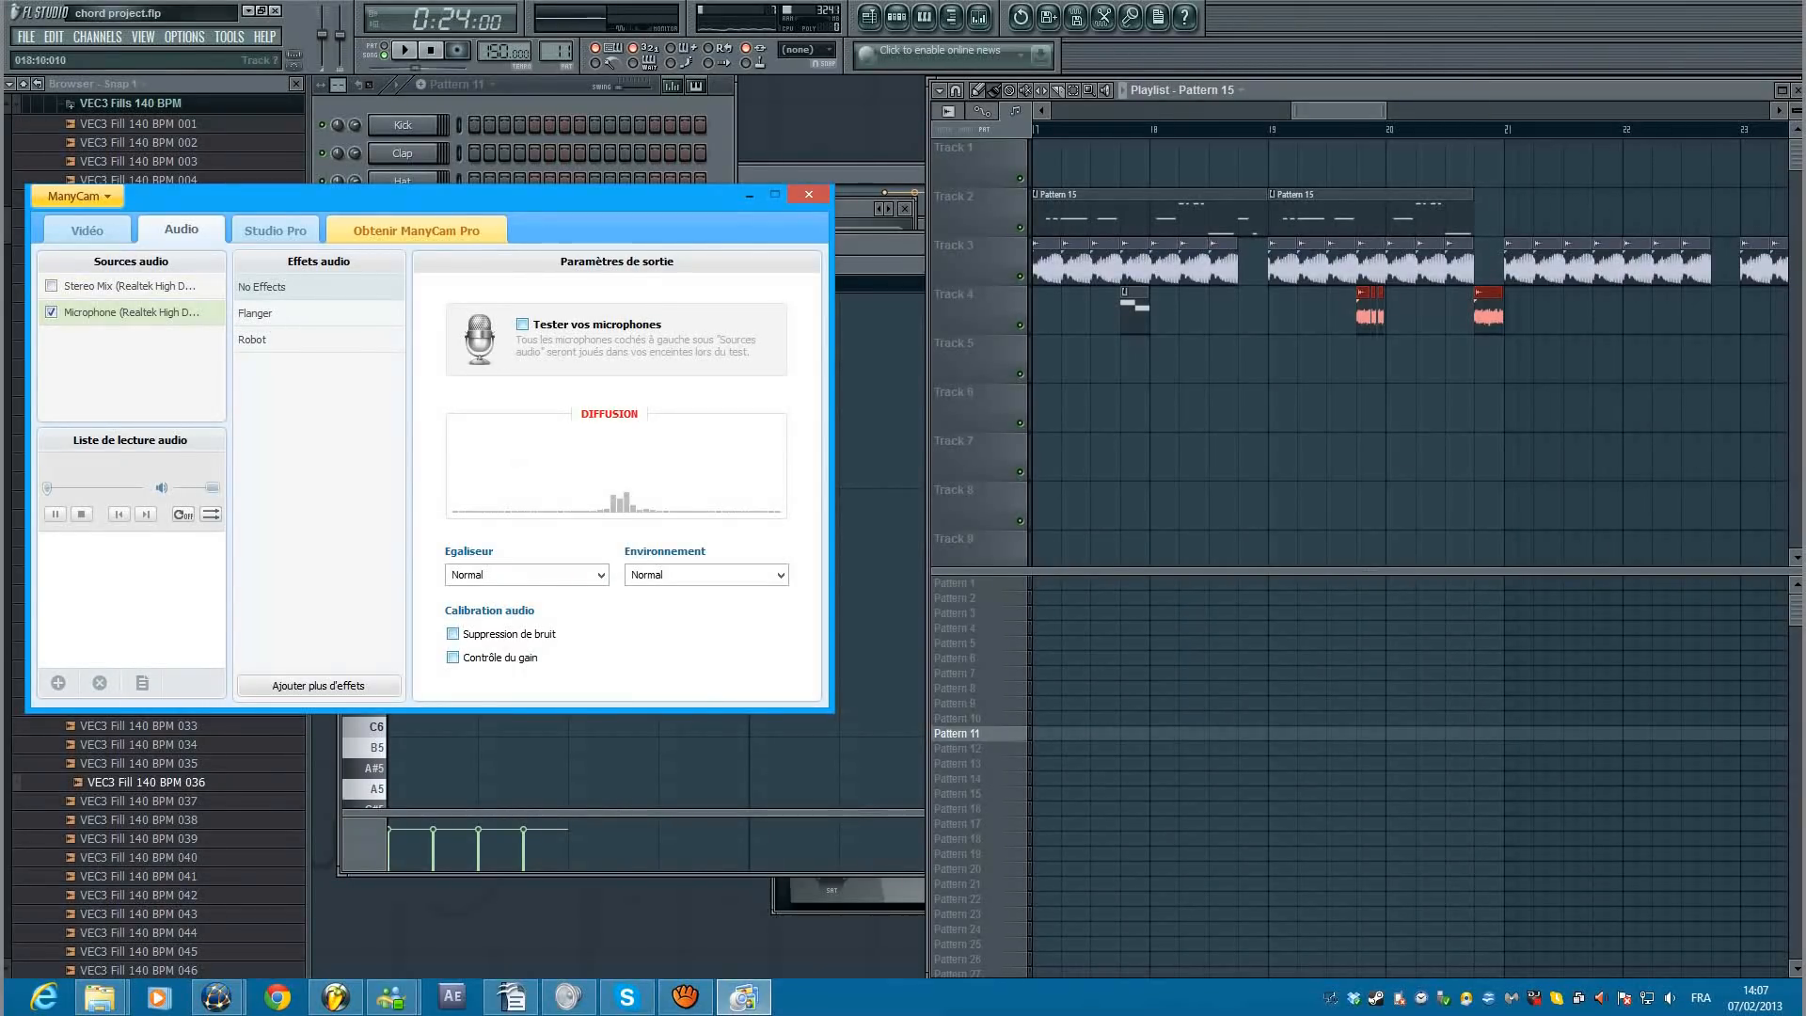
click(749, 195)
Step: Duplicate the two Pattern 15 clips from bar 21 and copy the drop's Pattern 11 and scream screech 2 clips beneath them on Track 4
scroll(1246, 310, down, 3)
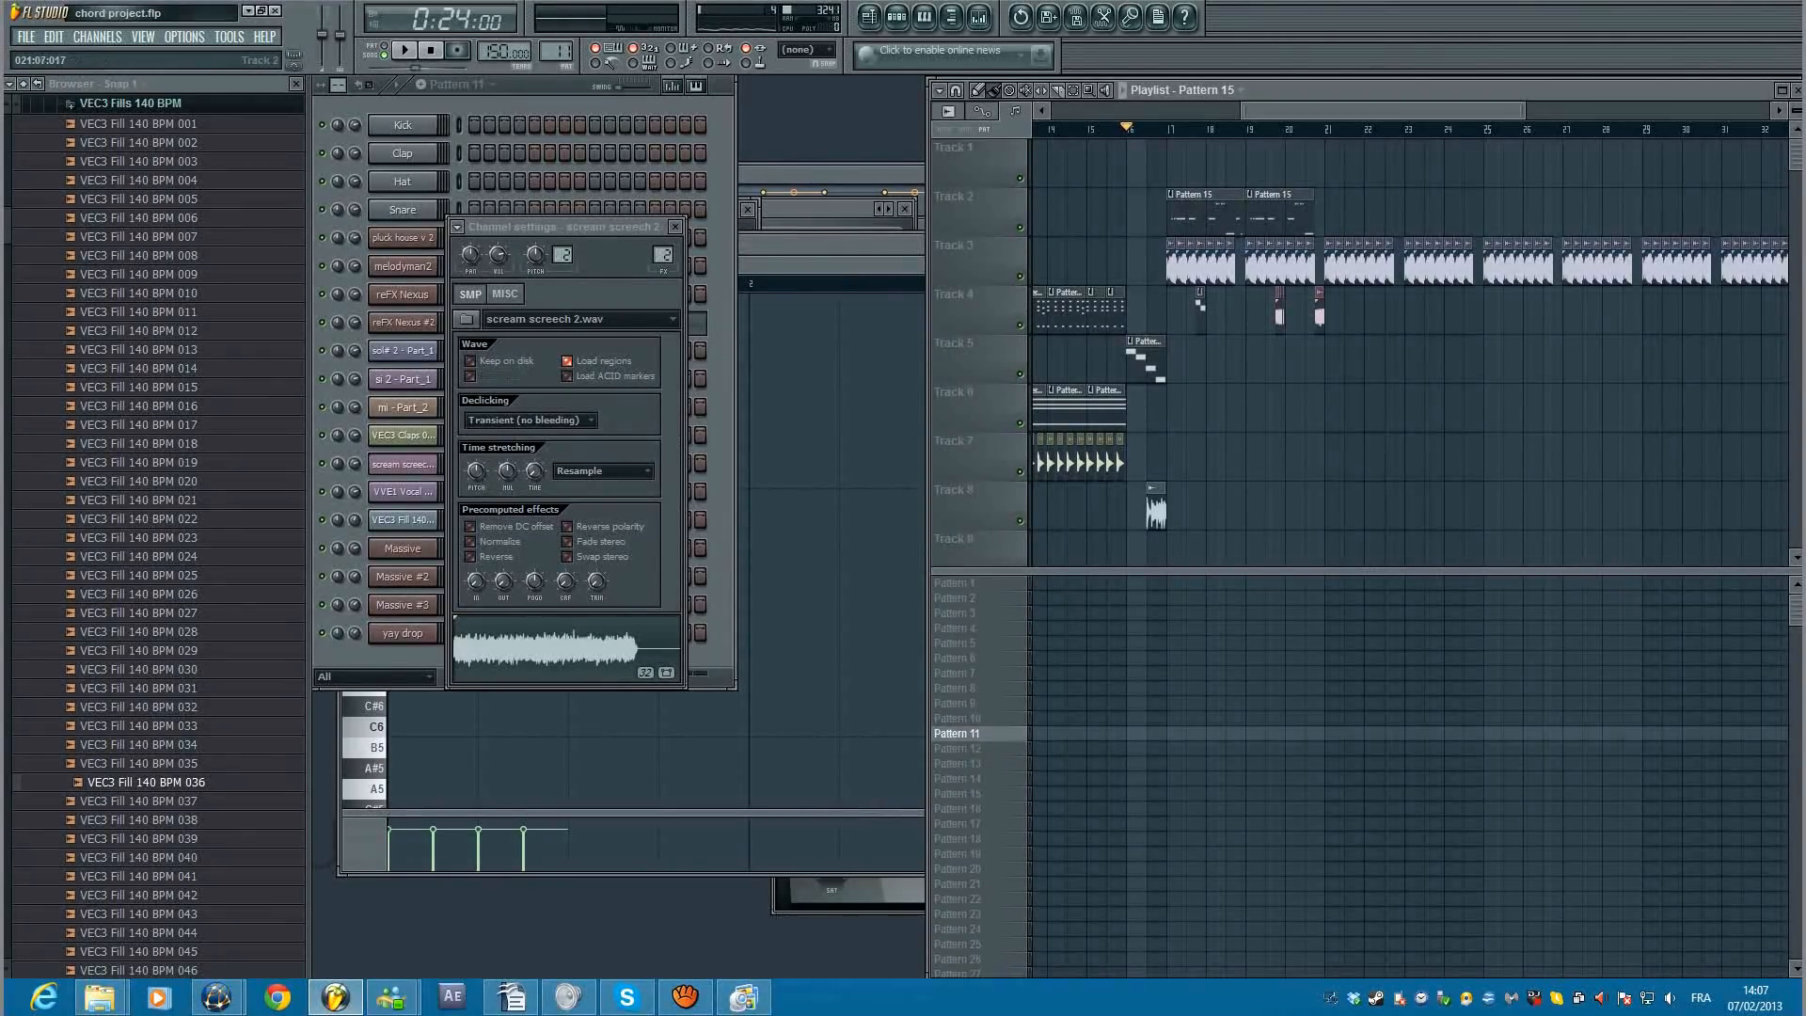
drag(1299, 190, 1351, 233)
key(ctrl+b)
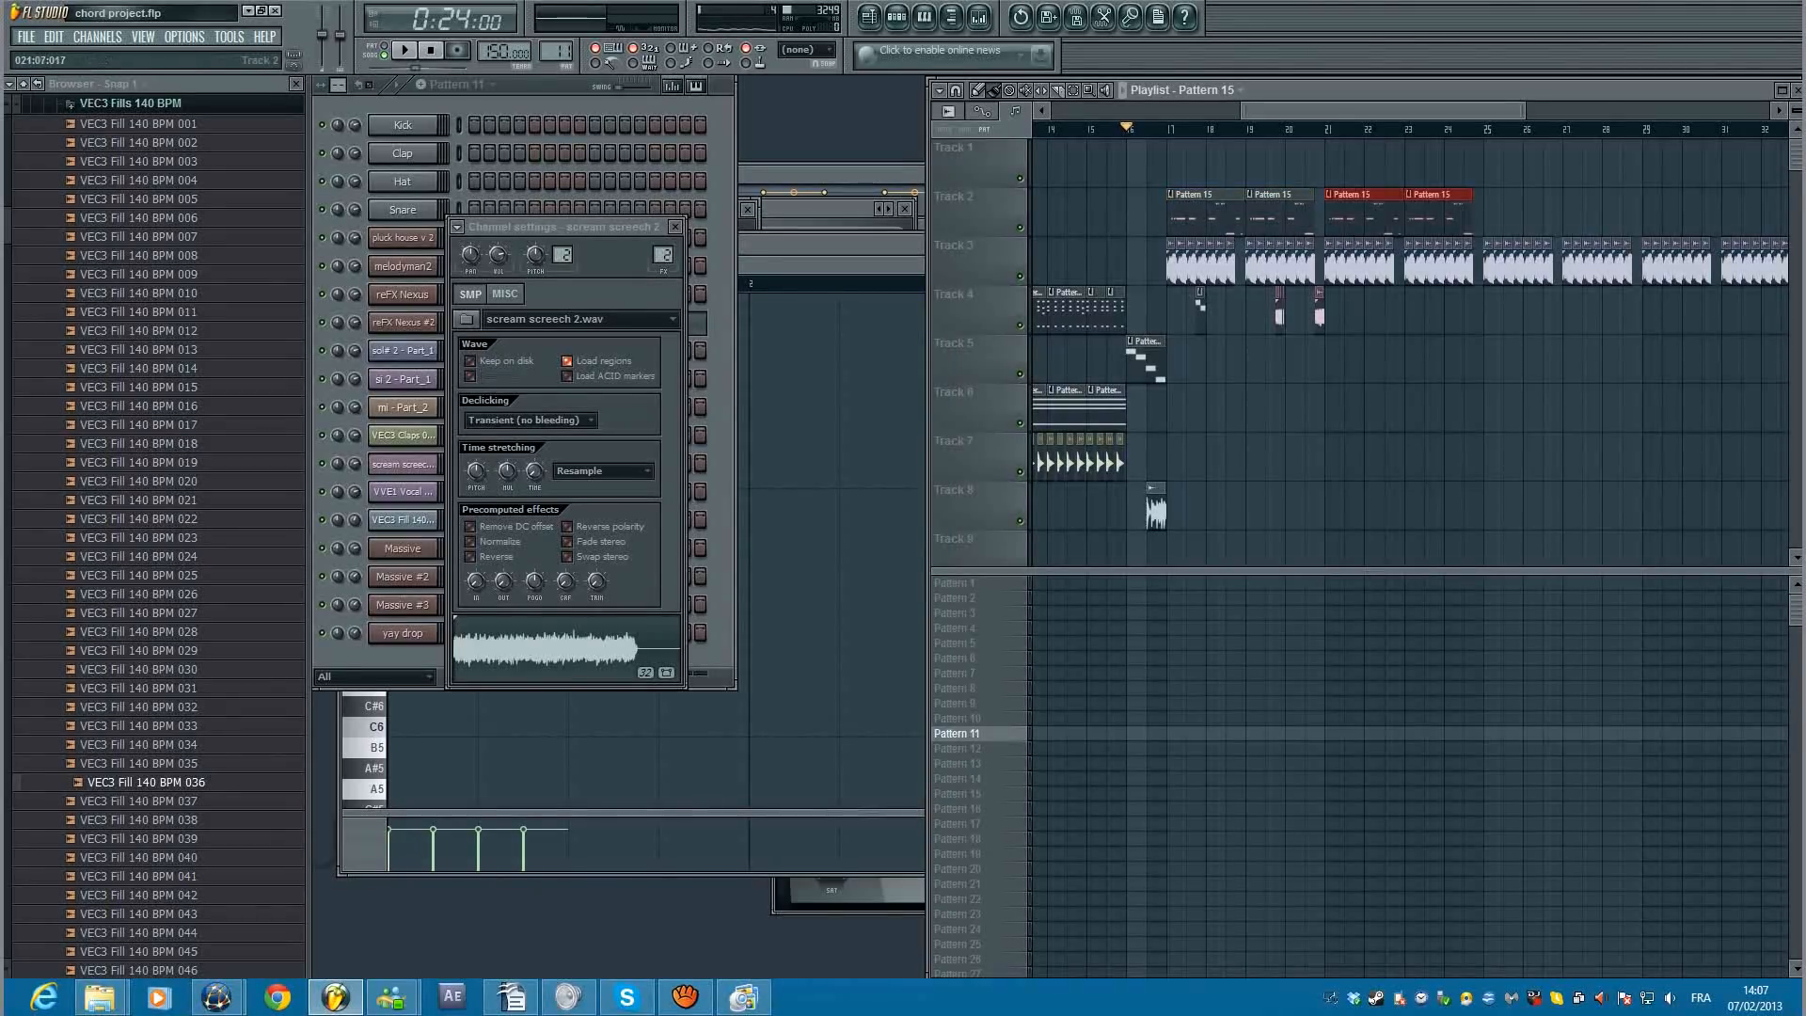
mouse_move(1353, 291)
mouse_down()
mouse_move(1200, 329)
mouse_move(1380, 309)
mouse_move(1345, 309)
mouse_up()
click(1326, 129)
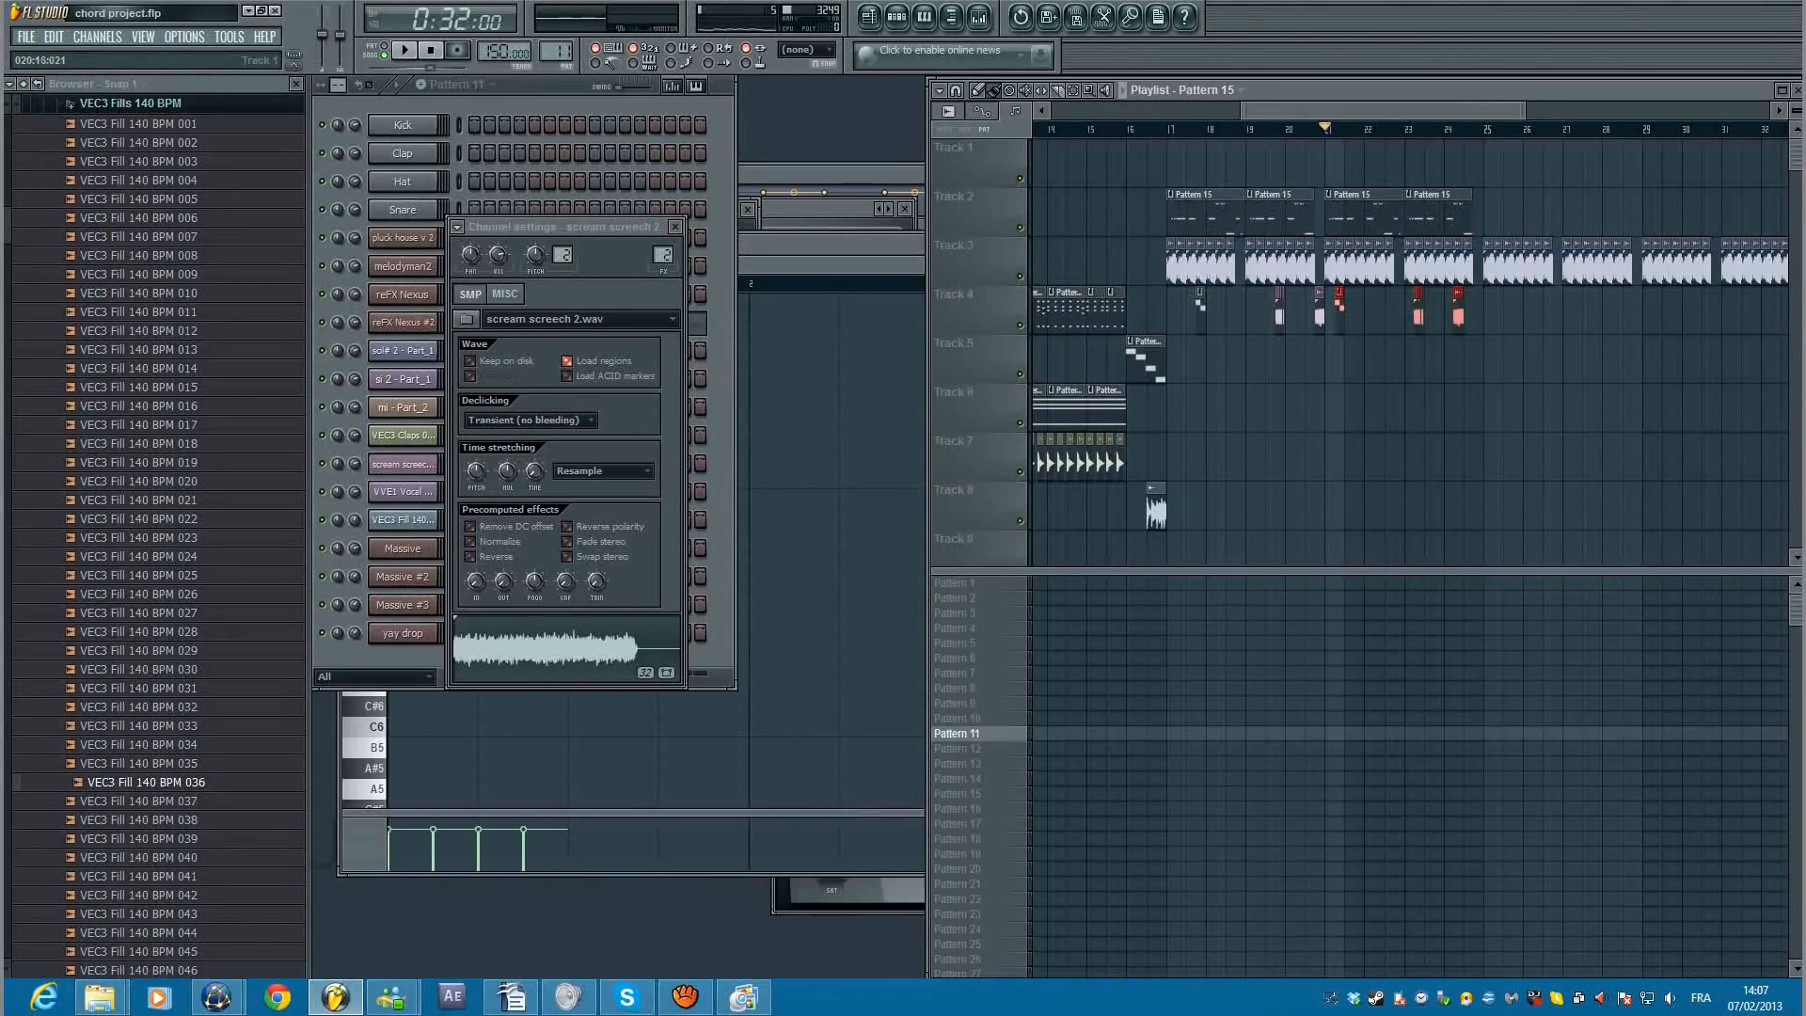
Step: Try shortening the Pattern 15 clip at bar 21 by one step
scroll(1332, 129, up, 5)
key(ctrl+d)
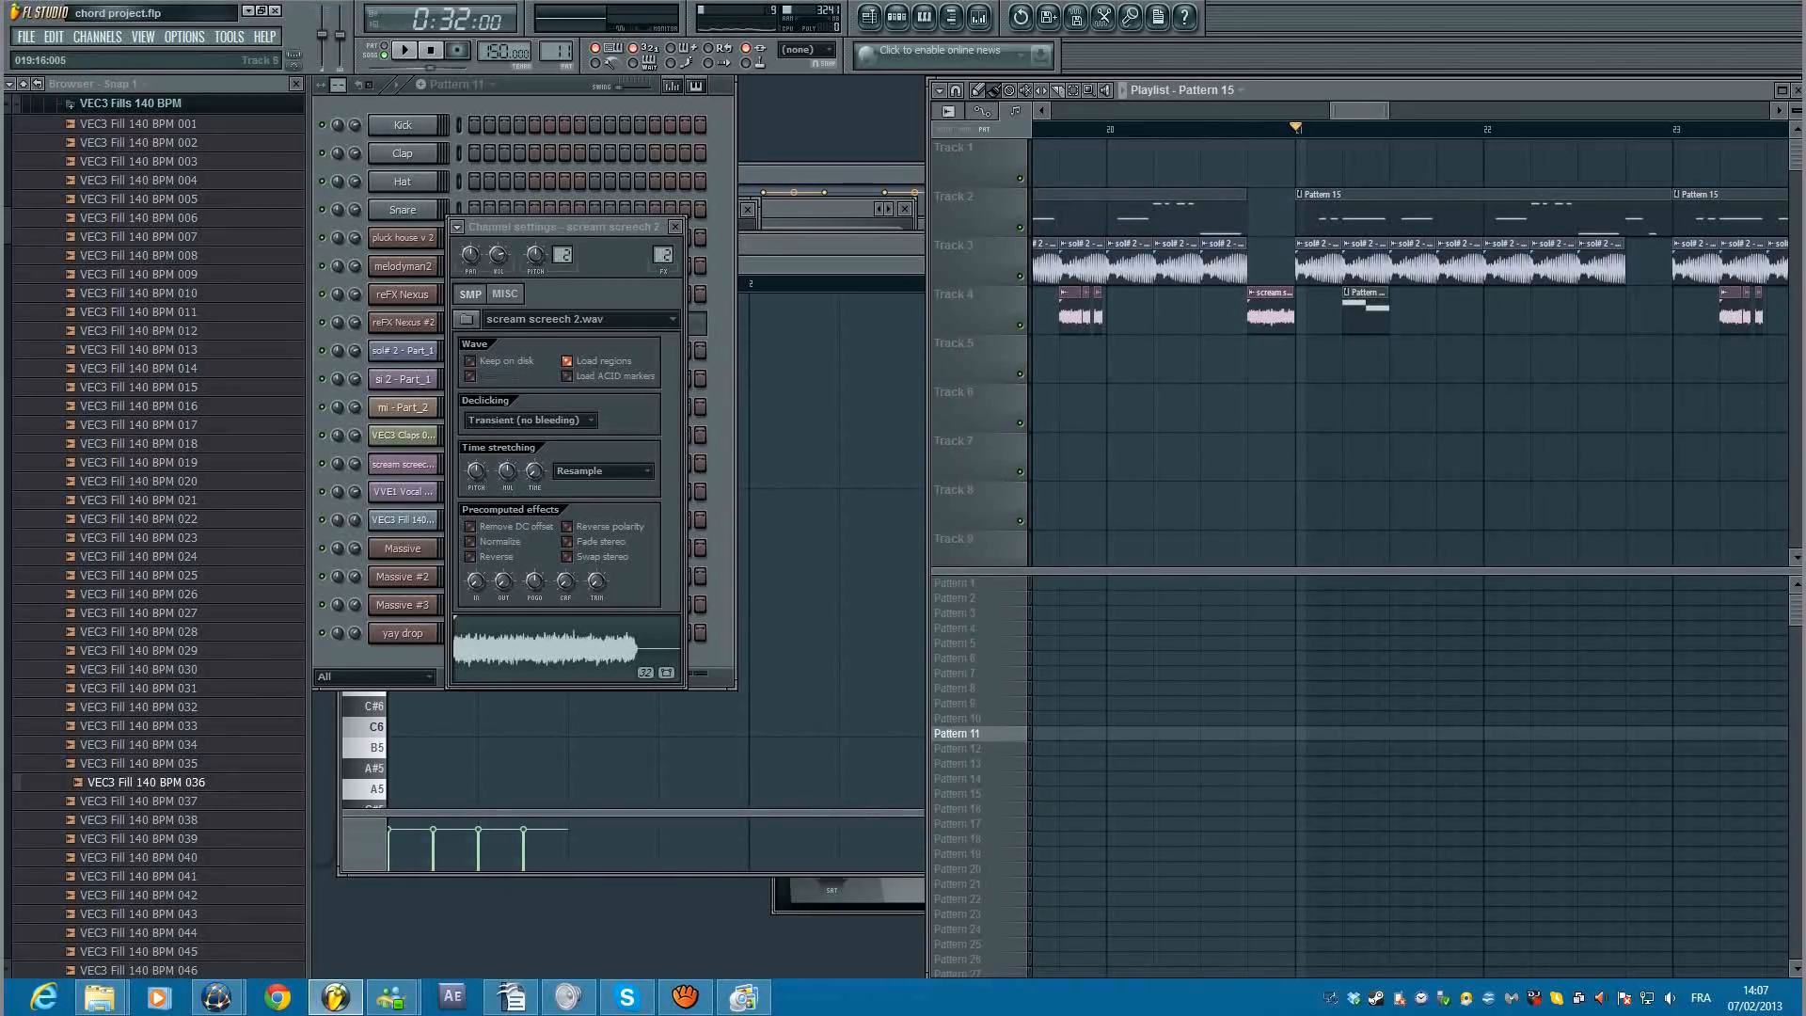
mouse_move(1673, 212)
mouse_down()
mouse_move(1341, 212)
mouse_move(1659, 211)
mouse_up()
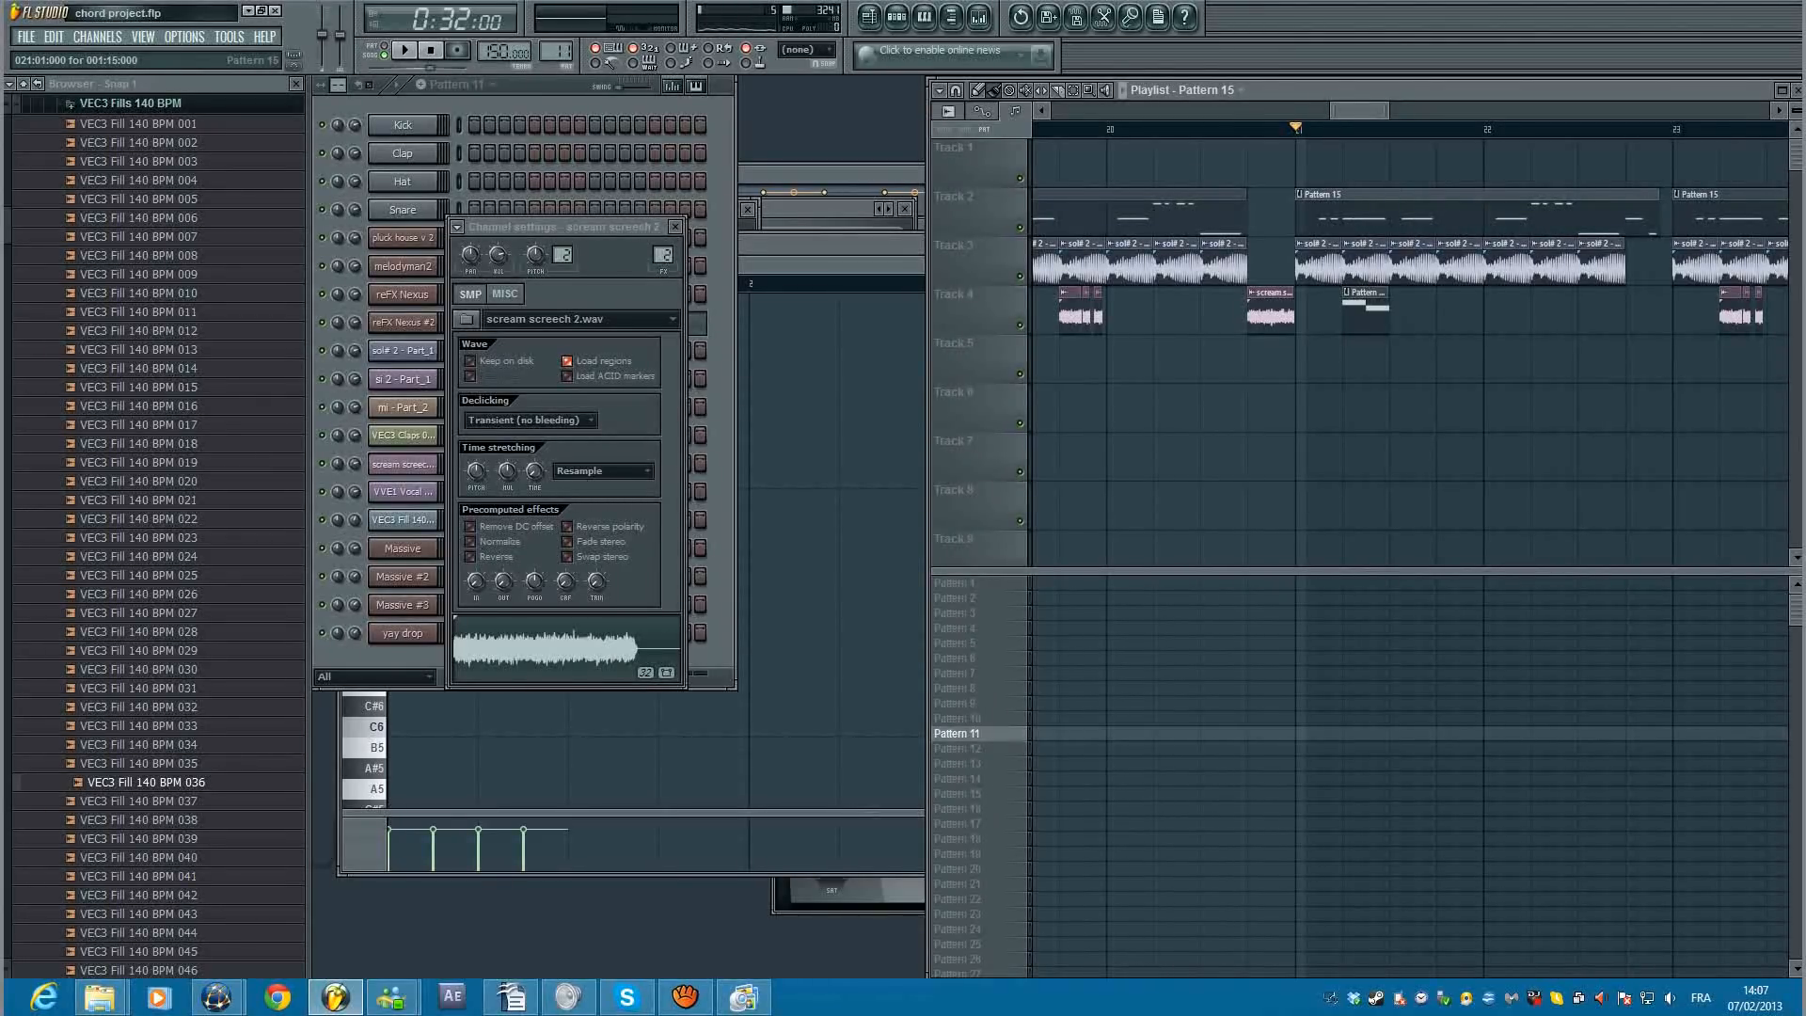
drag(1543, 359, 1316, 359)
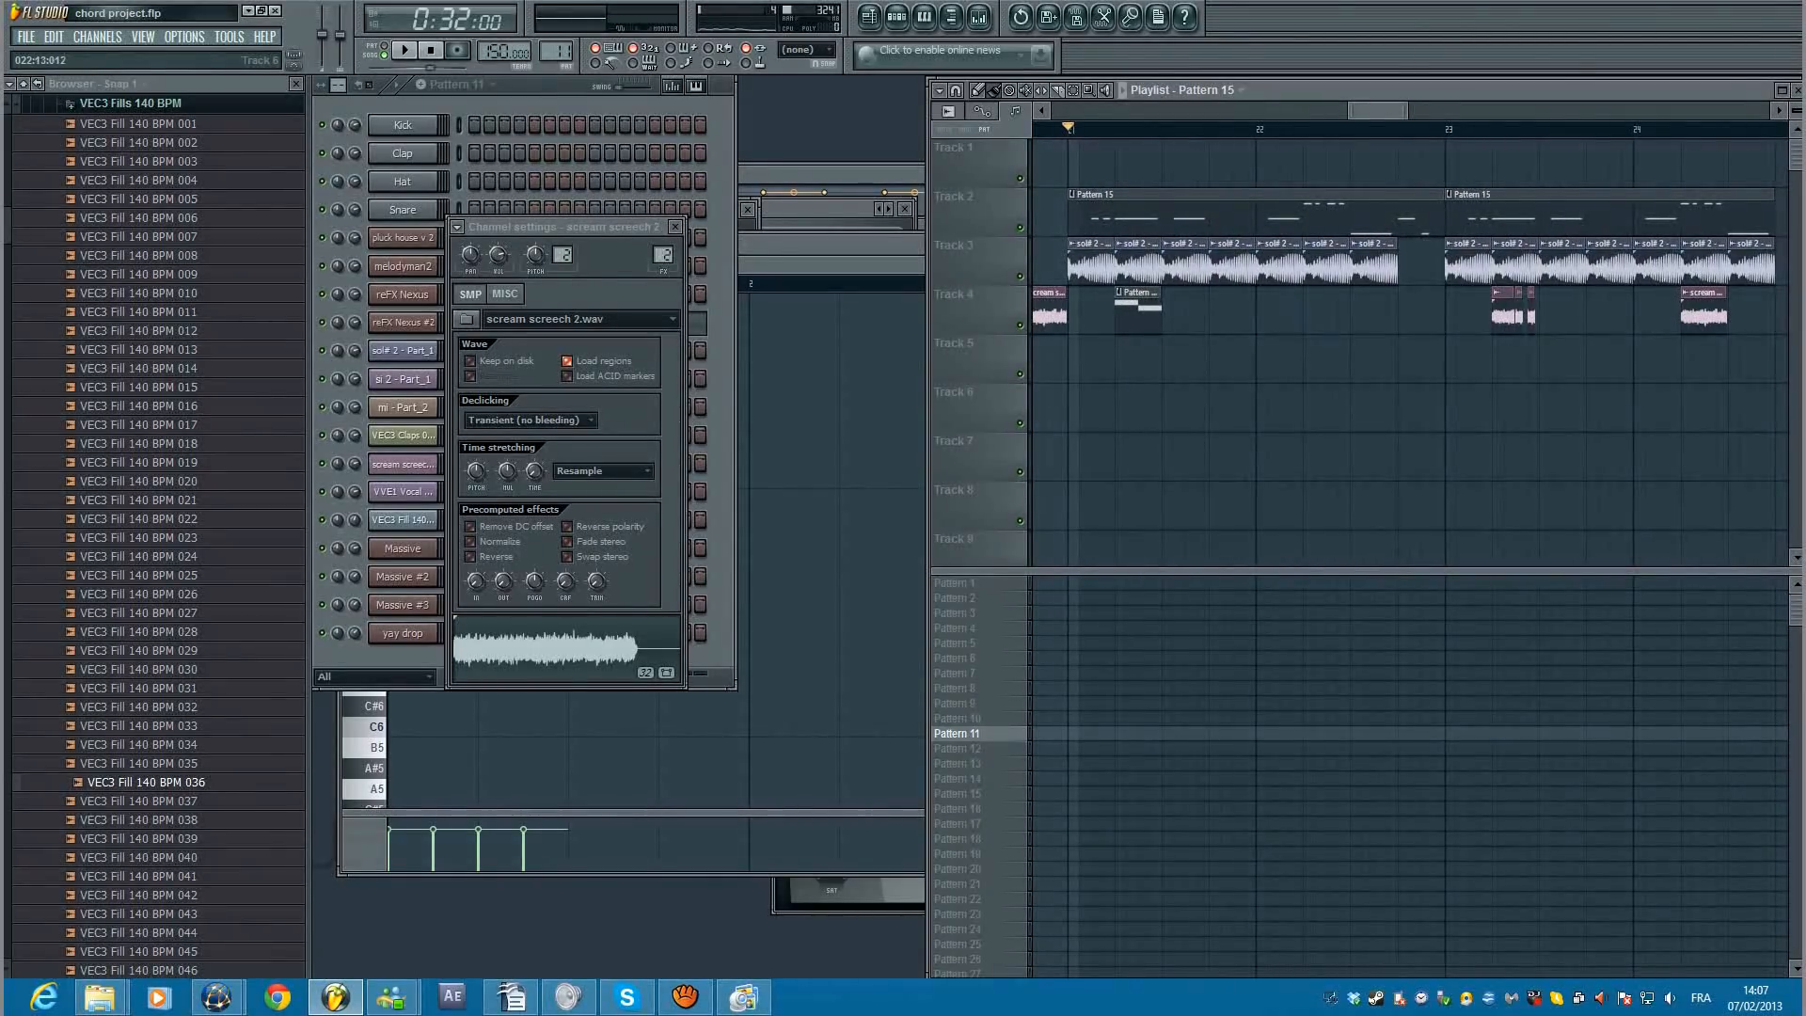
Step: Move the copied Track 4 clips two beats later so the Pattern 11 clip starts at beat 4 of bar 21
drag(1755, 334, 1232, 310)
key(ctrl+d)
scroll(1323, 359, down, 3)
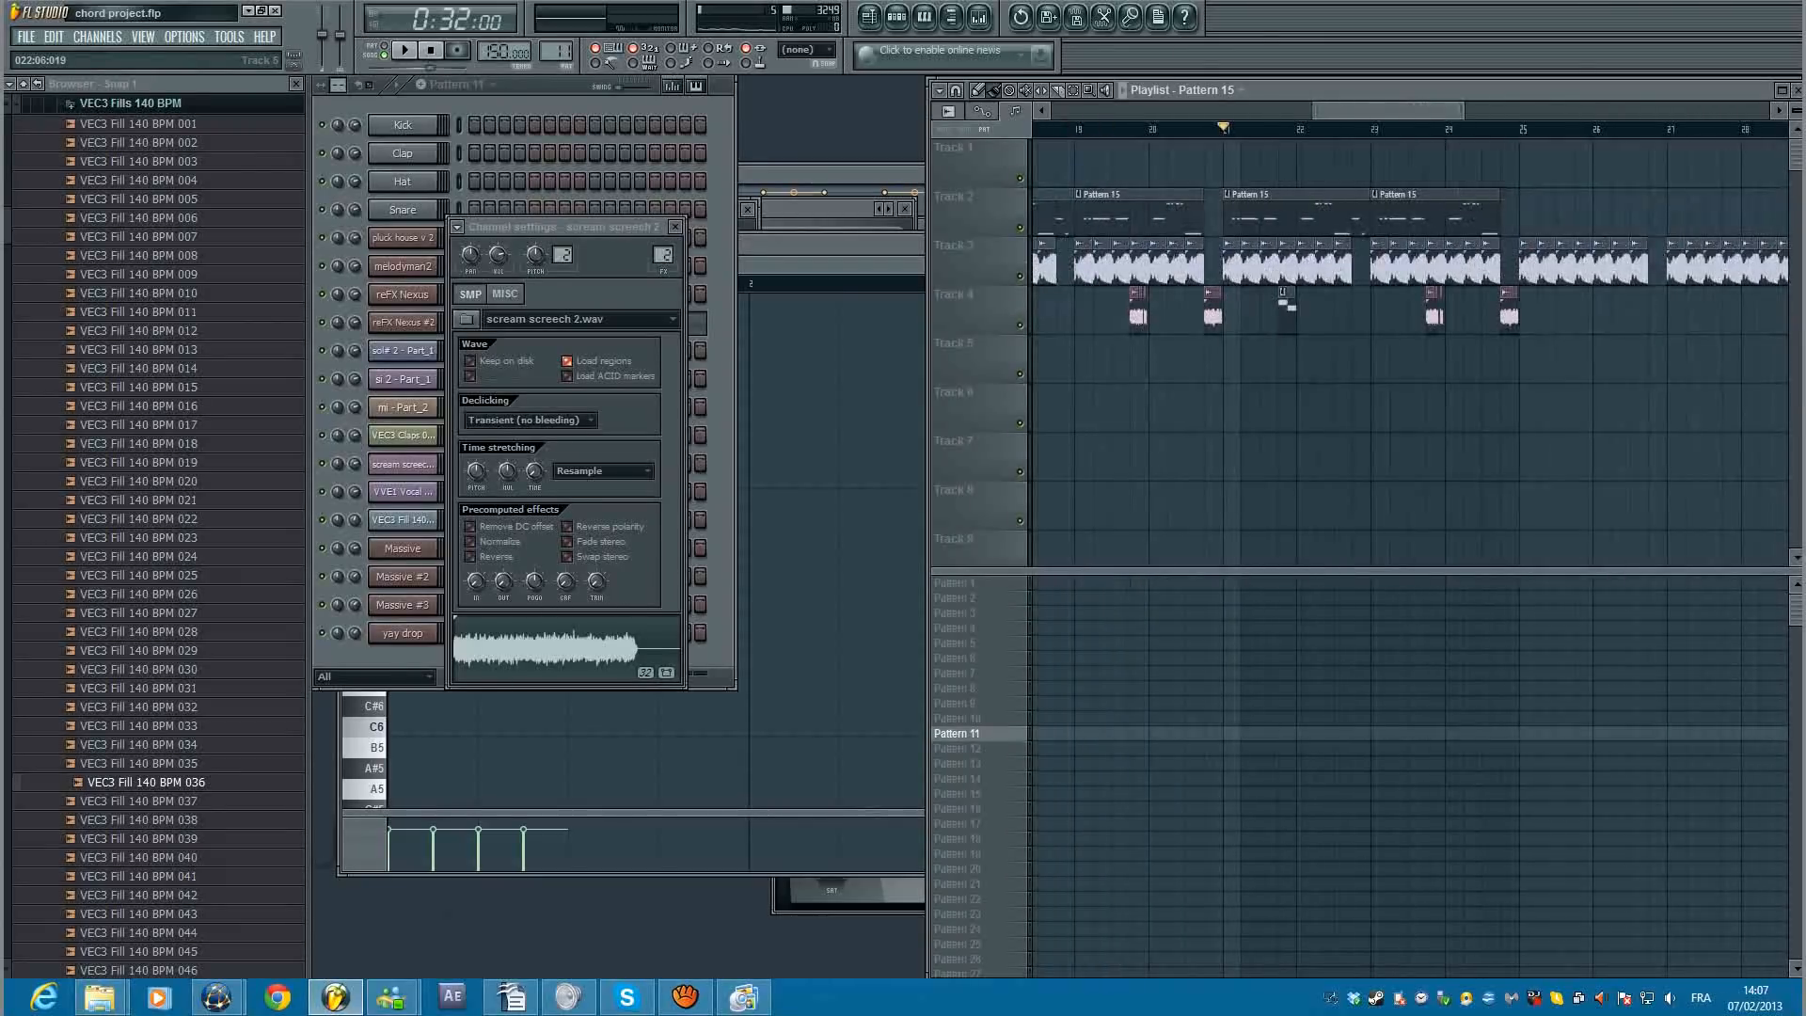
scroll(1323, 359, down, 2)
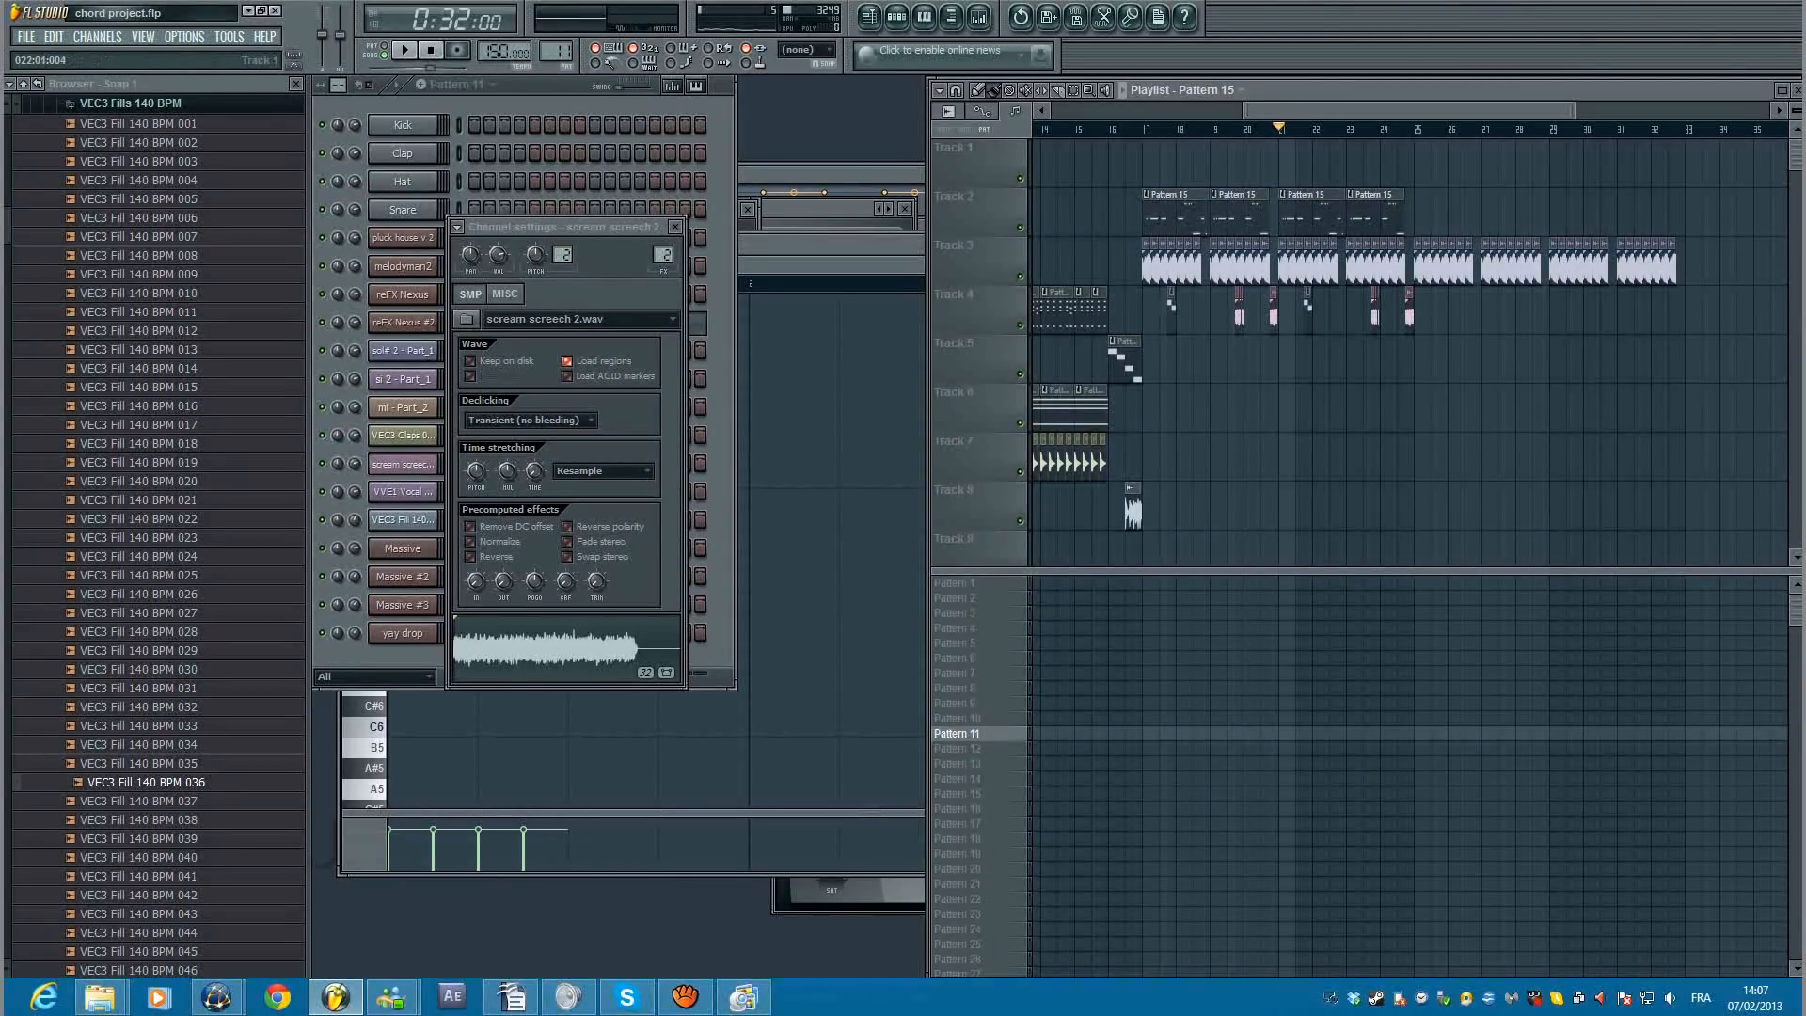
scroll(1322, 359, up, 5)
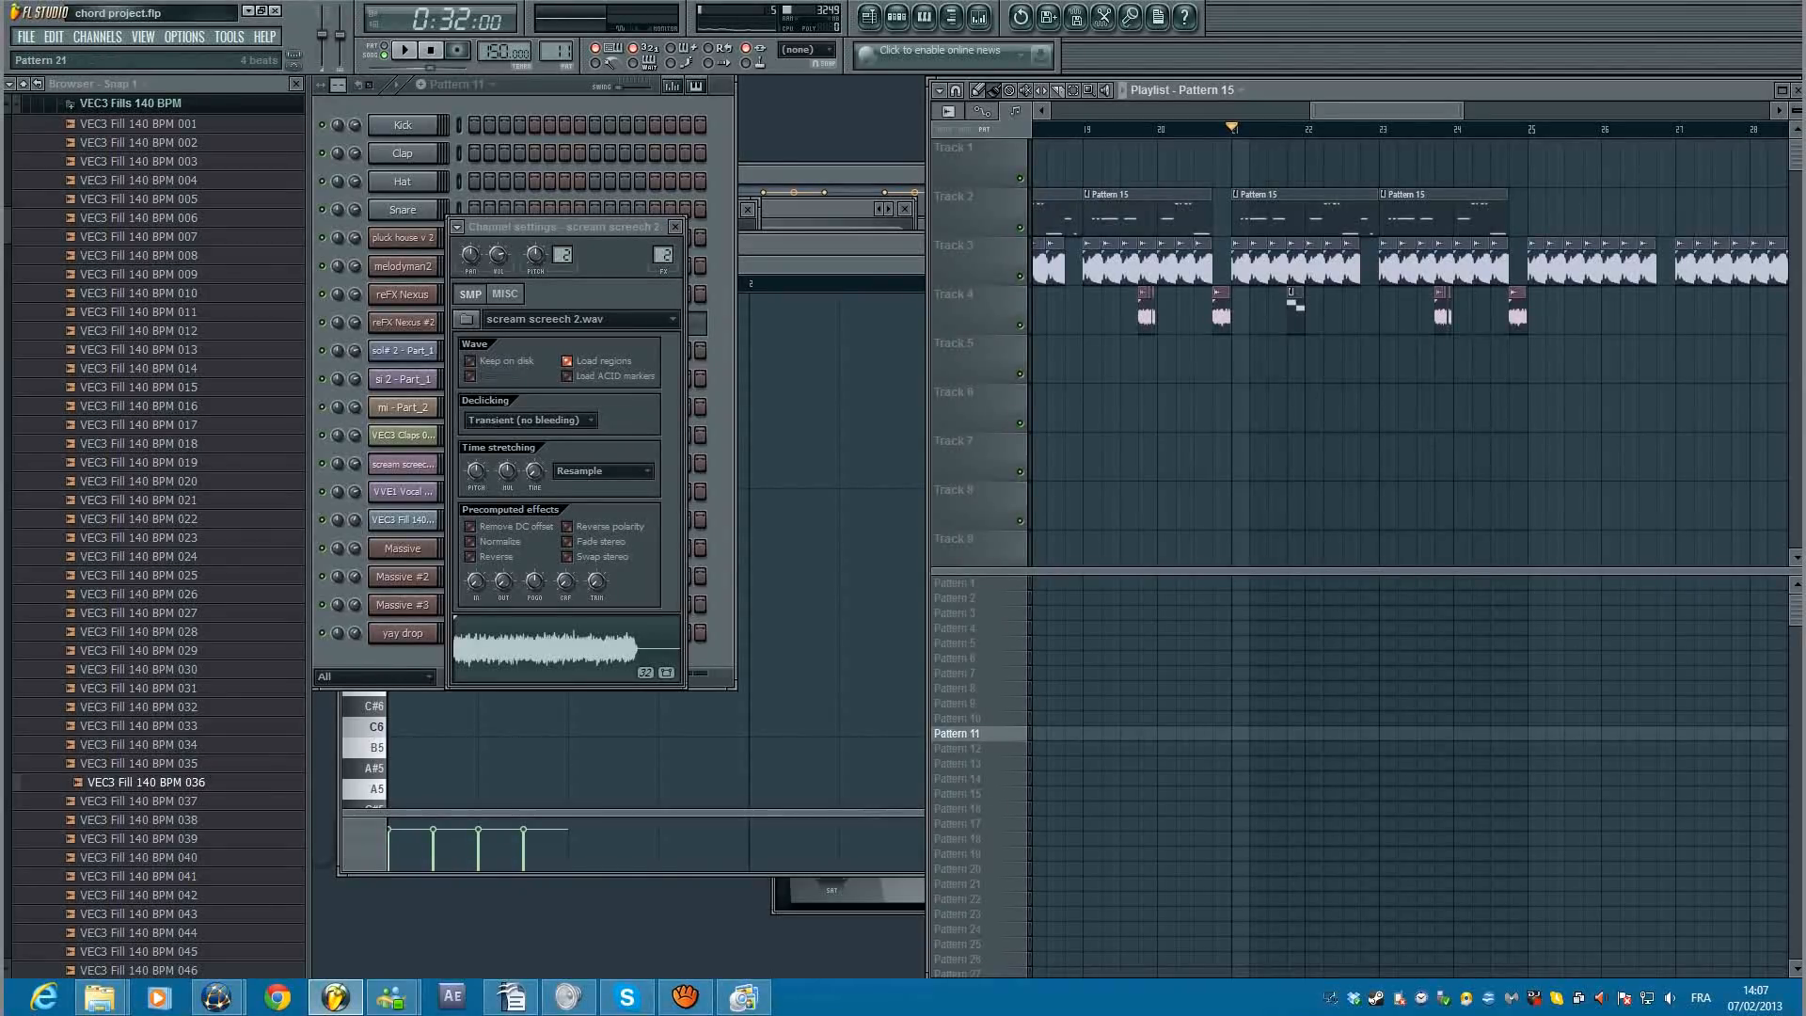
Step: Switch to ManyCam, turn off the Microphone audio source, and return to FL Studio
click(743, 997)
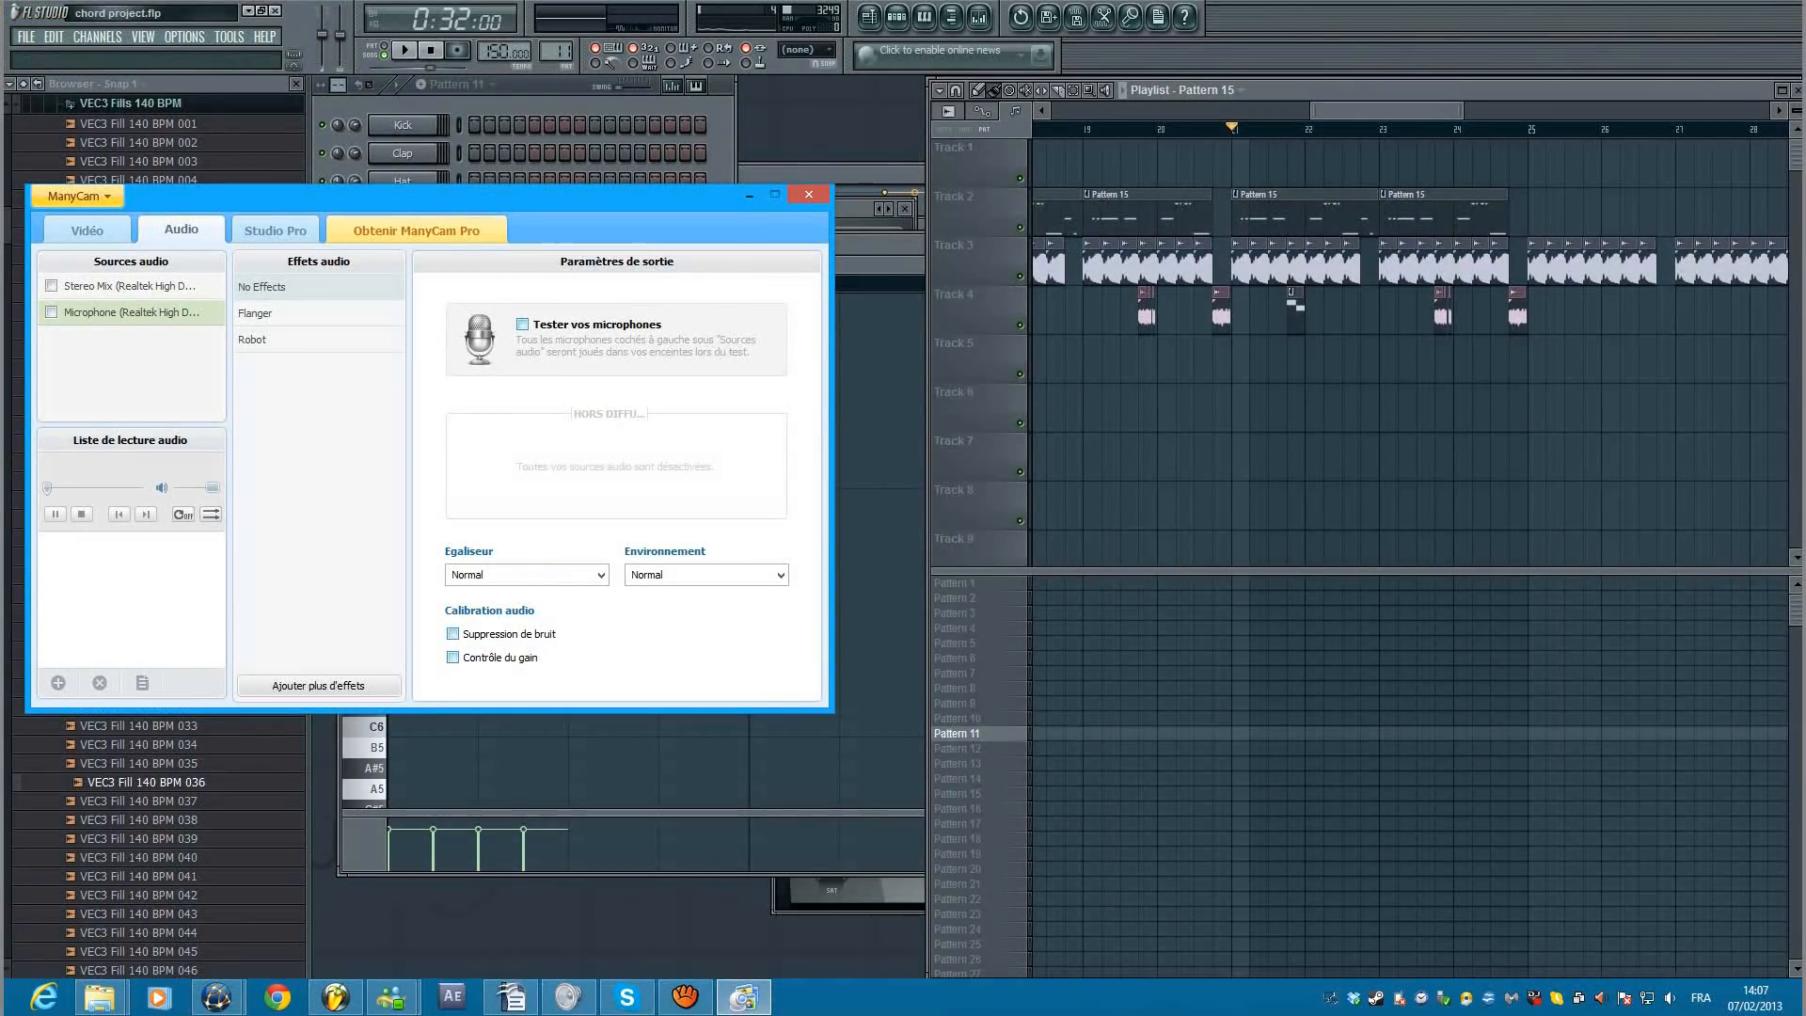
key(alt+Tab)
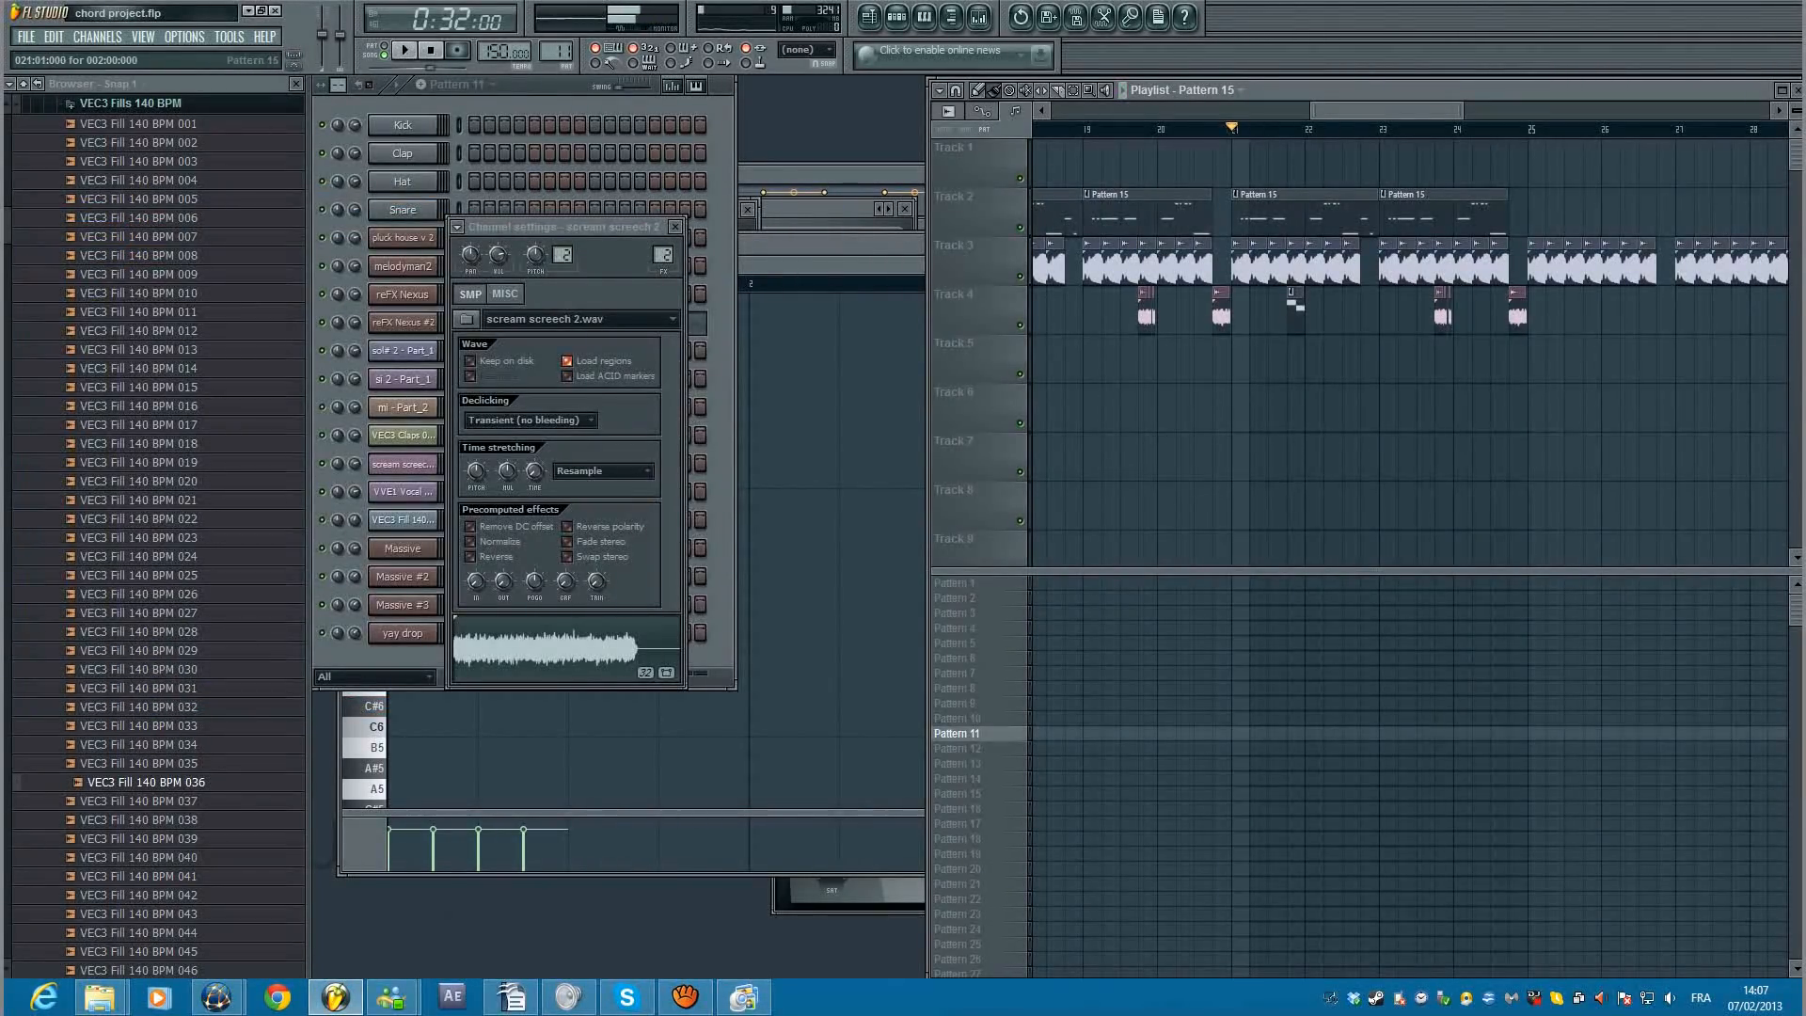
Step: Try shortening the Pattern 15 clip at bar 21 to one beat and placing a second one-beat Pattern 15 clip beside it
scroll(1336, 212, up, 4)
drag(1427, 214, 1147, 214)
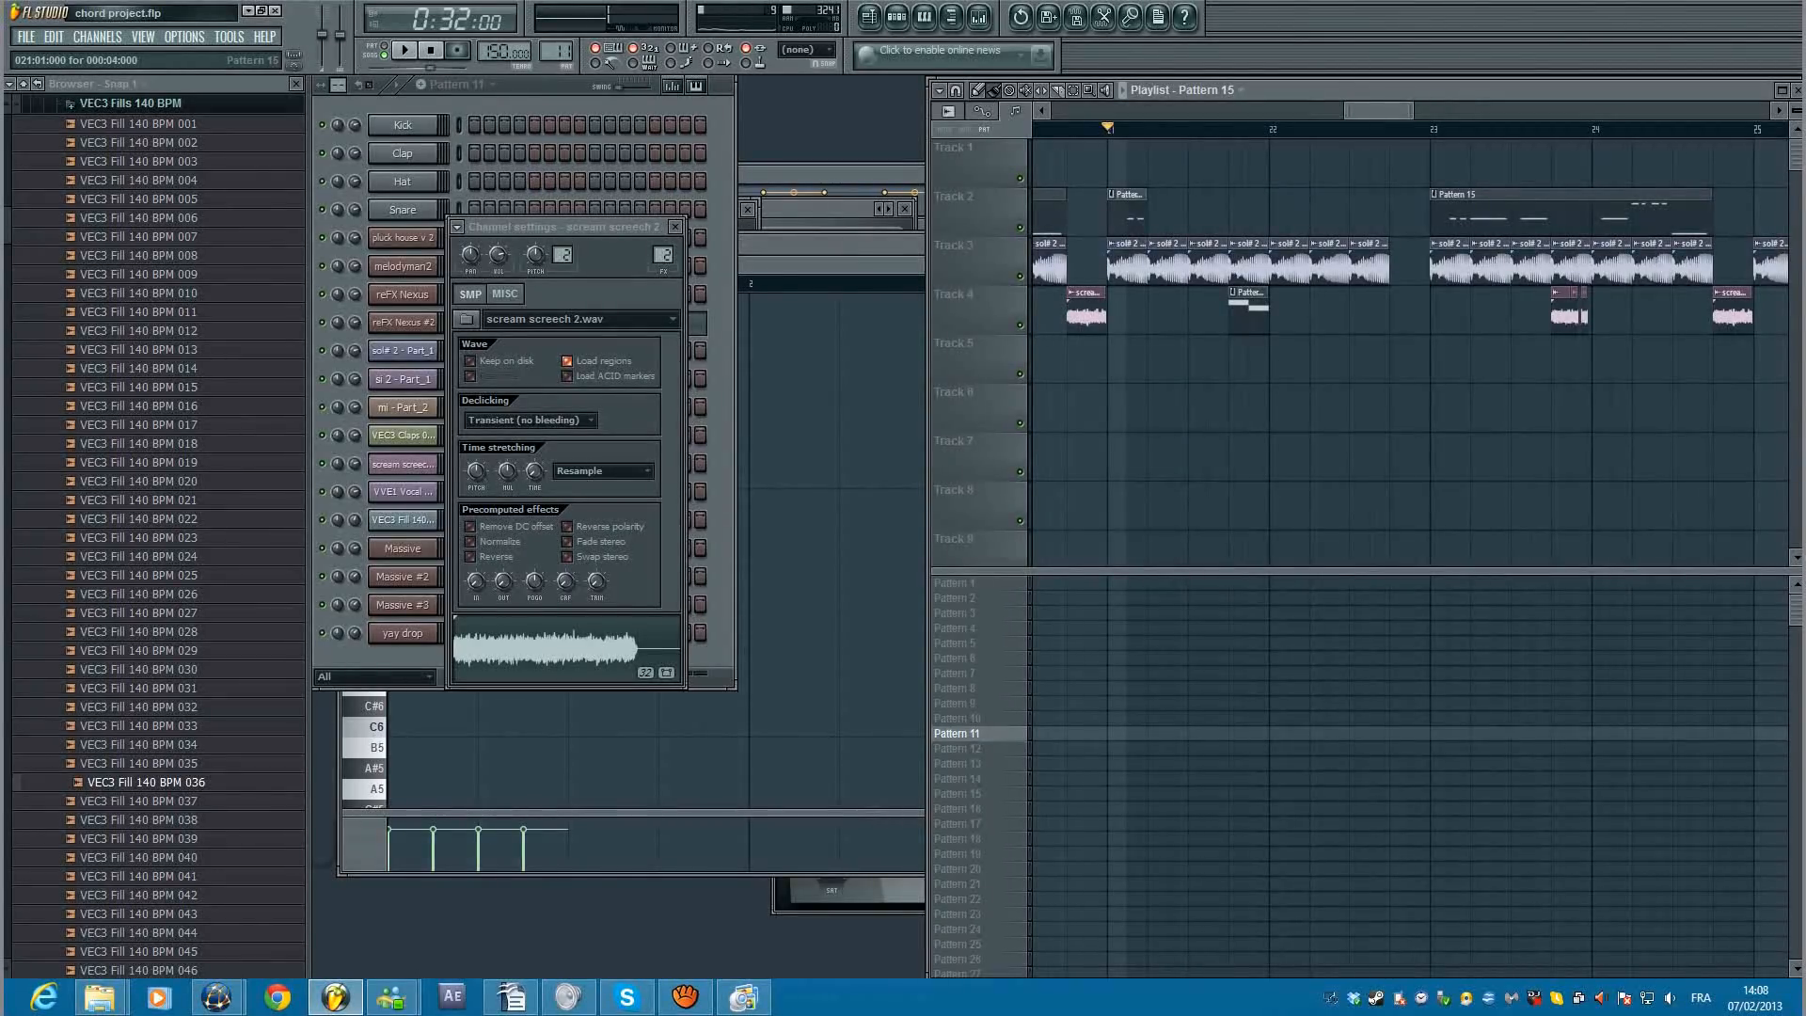
click(1155, 215)
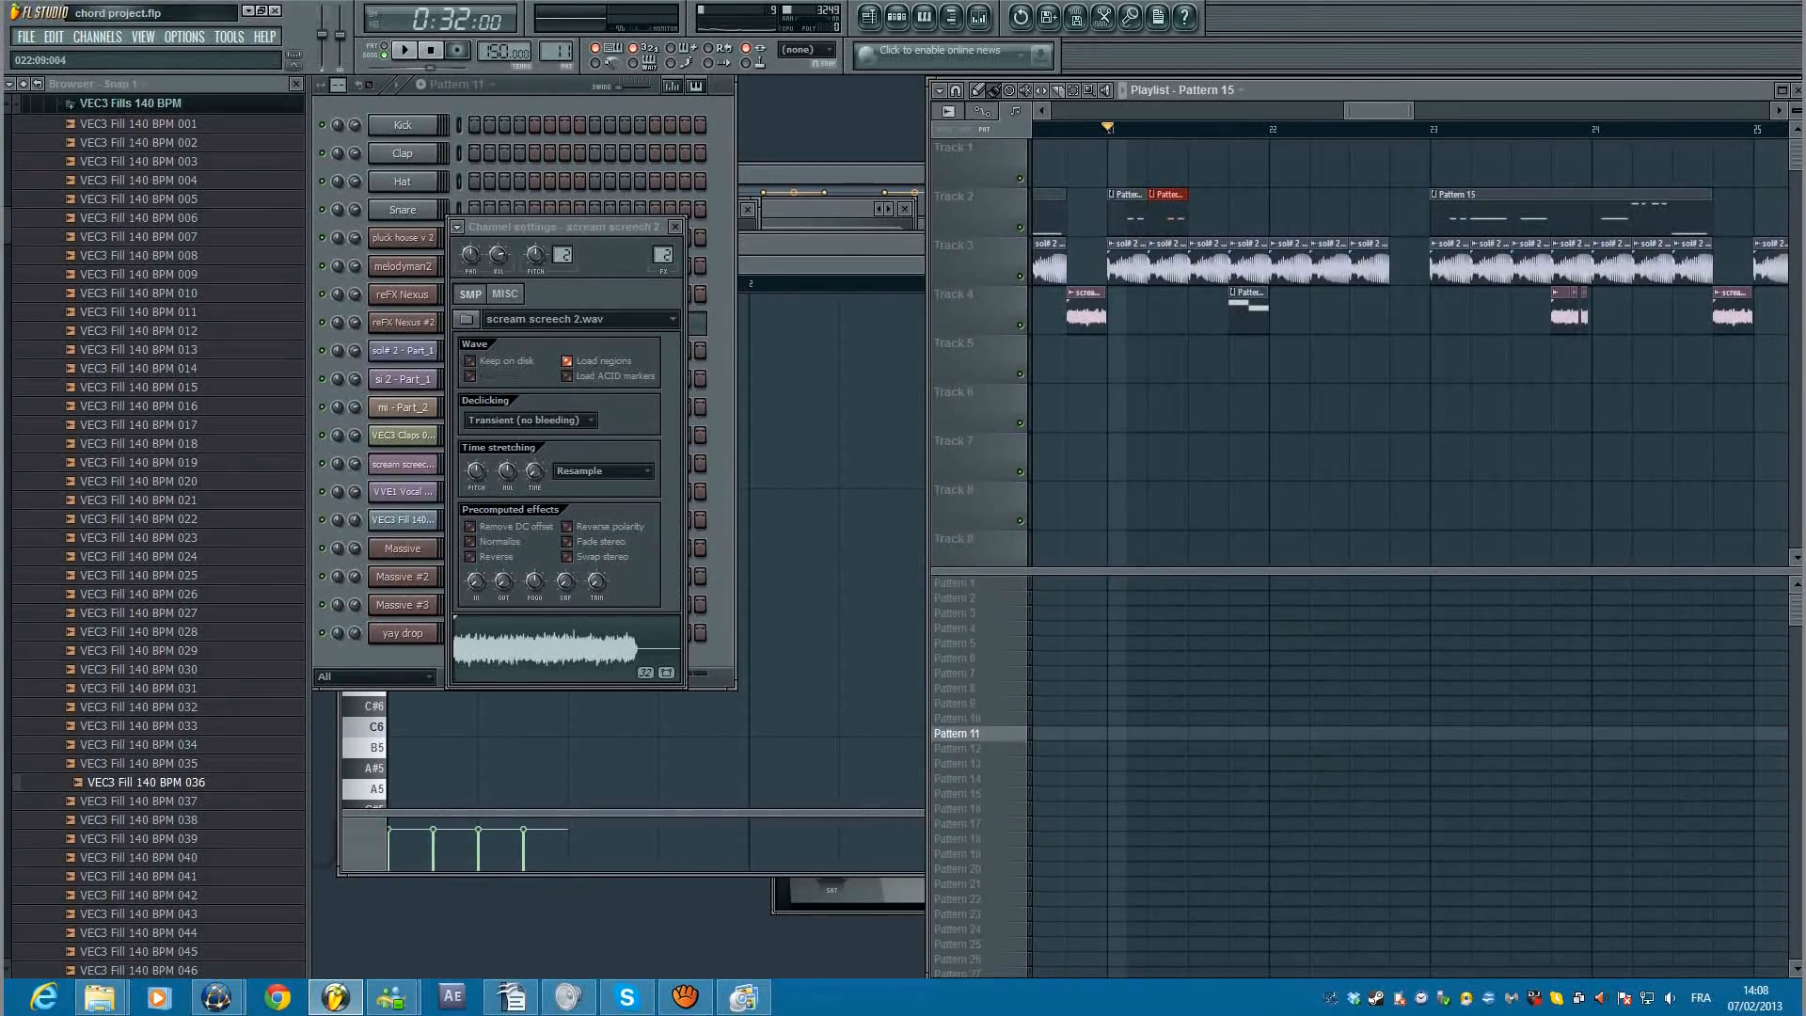
scroll(1411, 348, down, 3)
key(space)
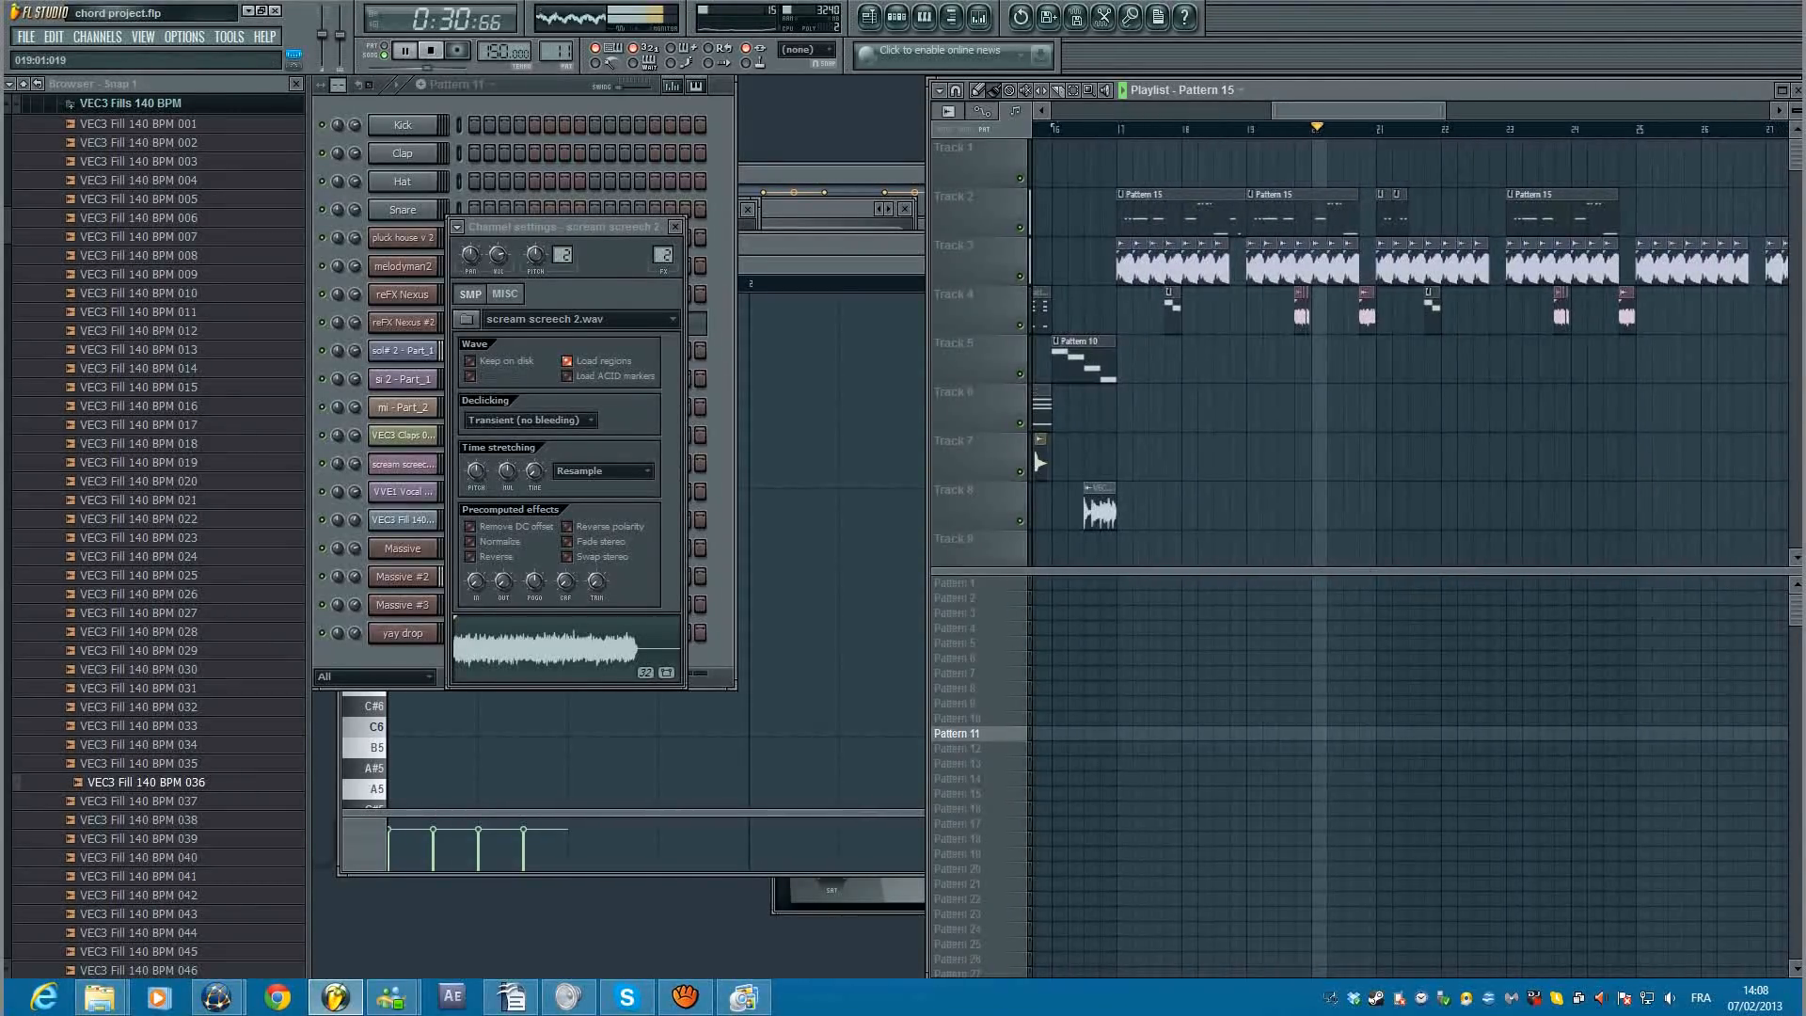
key(space)
Step: Delete the one-beat Pattern 15 clips at bar 21 and restore a full two-bar Pattern 15 clip on Track 2
right_click(1398, 203)
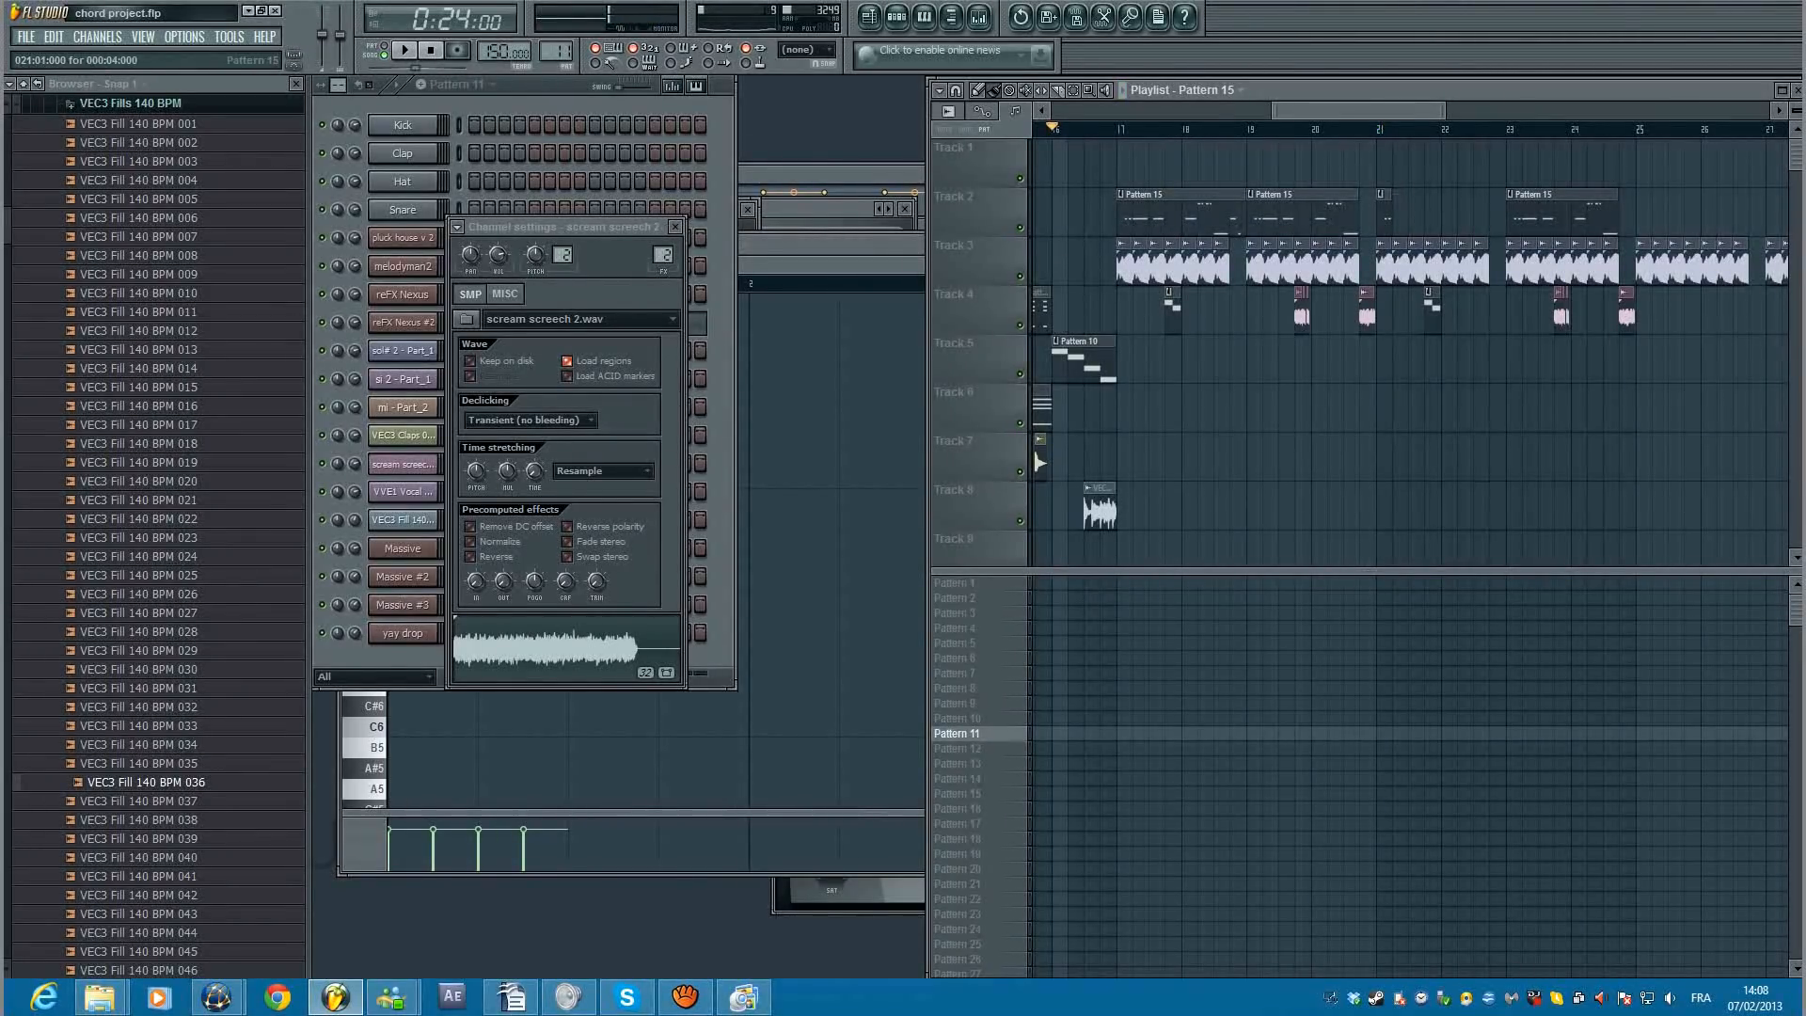
click(1392, 165)
right_click(1385, 202)
drag(1393, 160, 1393, 208)
click(1364, 127)
key(space)
key(space)
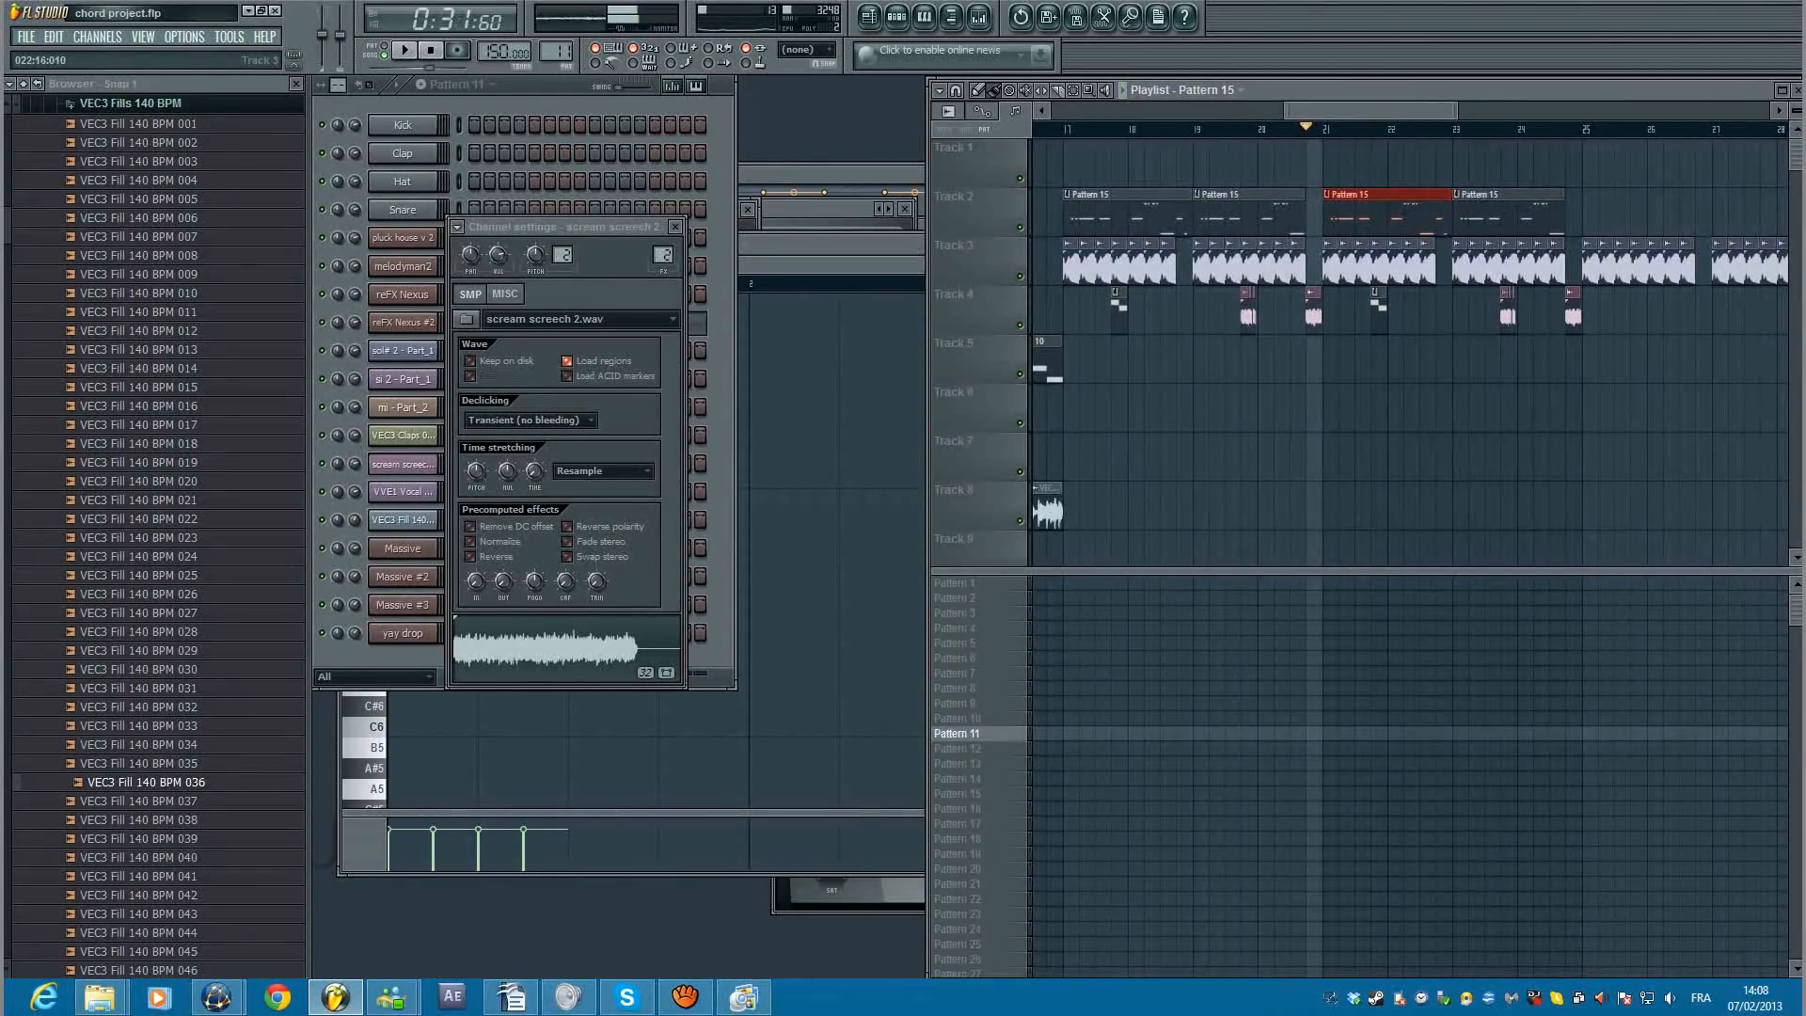
Step: Replace the Track 4 Pattern 11 clip at beat 4 of bar 21 with two short scream screech 2 clips half a beat apart, extending the second
scroll(1380, 311, up, 5)
right_click(1409, 311)
scroll(1409, 311, down, 5)
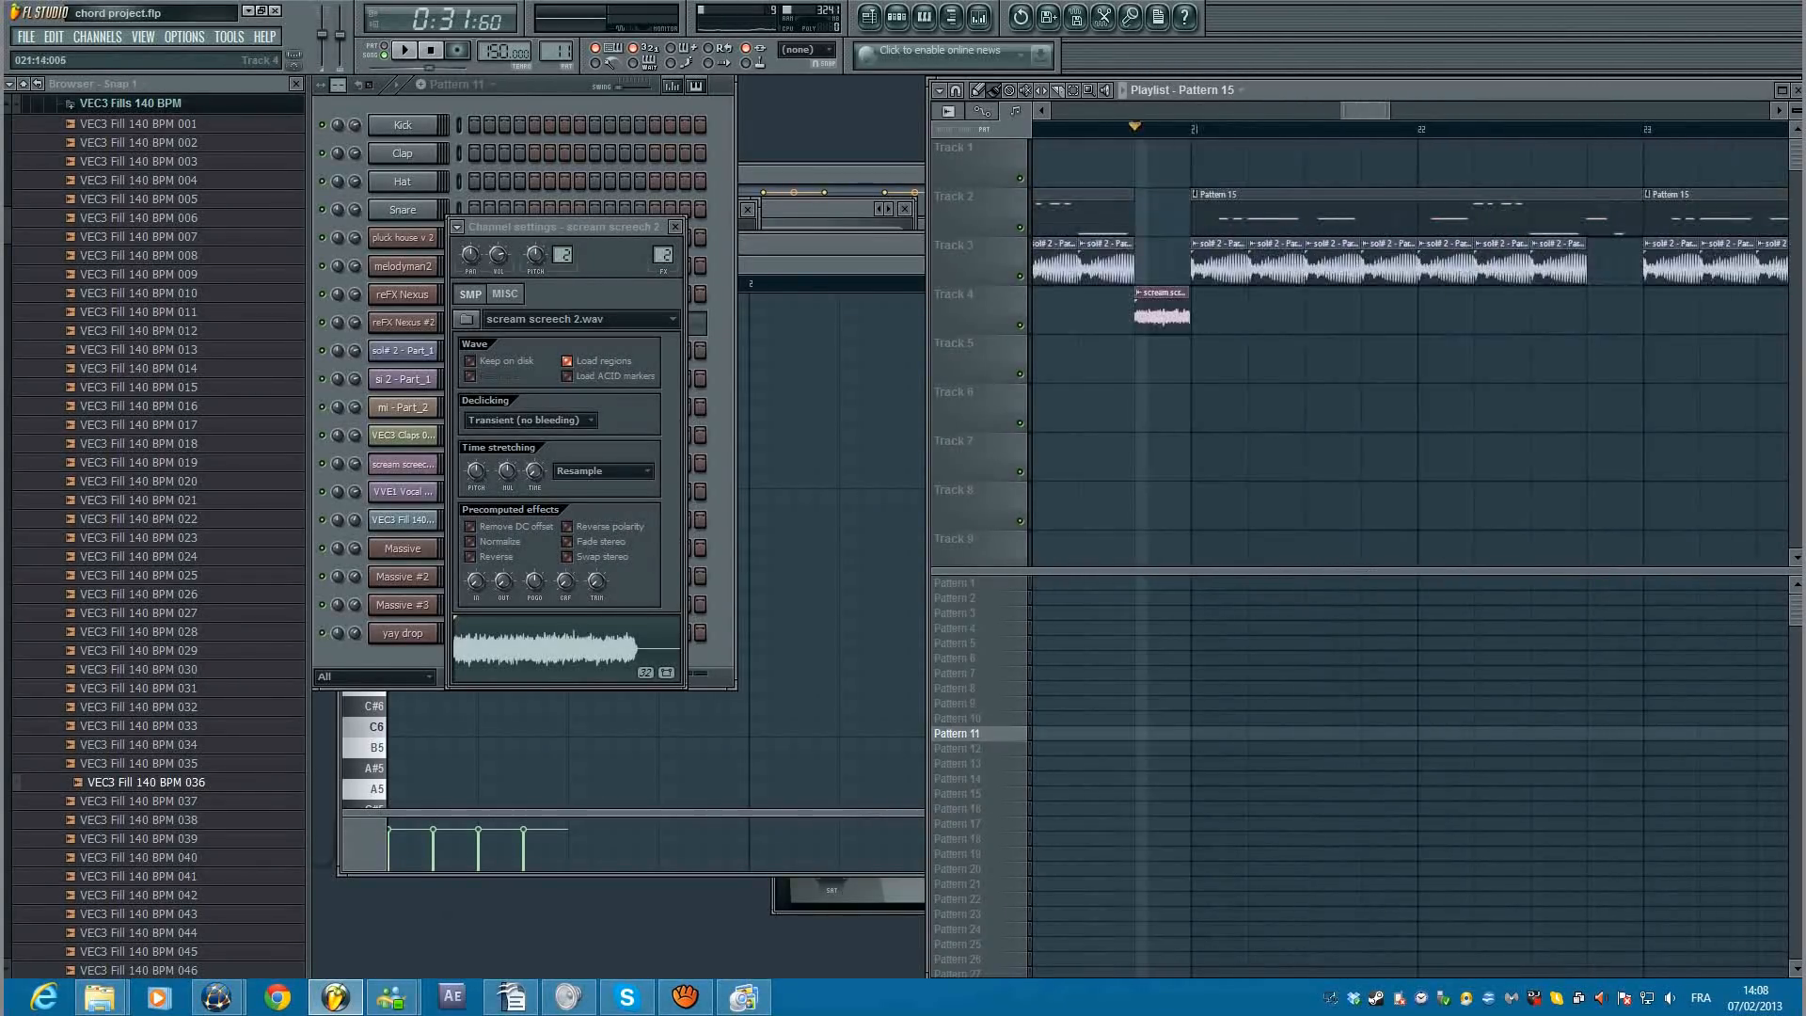
click(1279, 310)
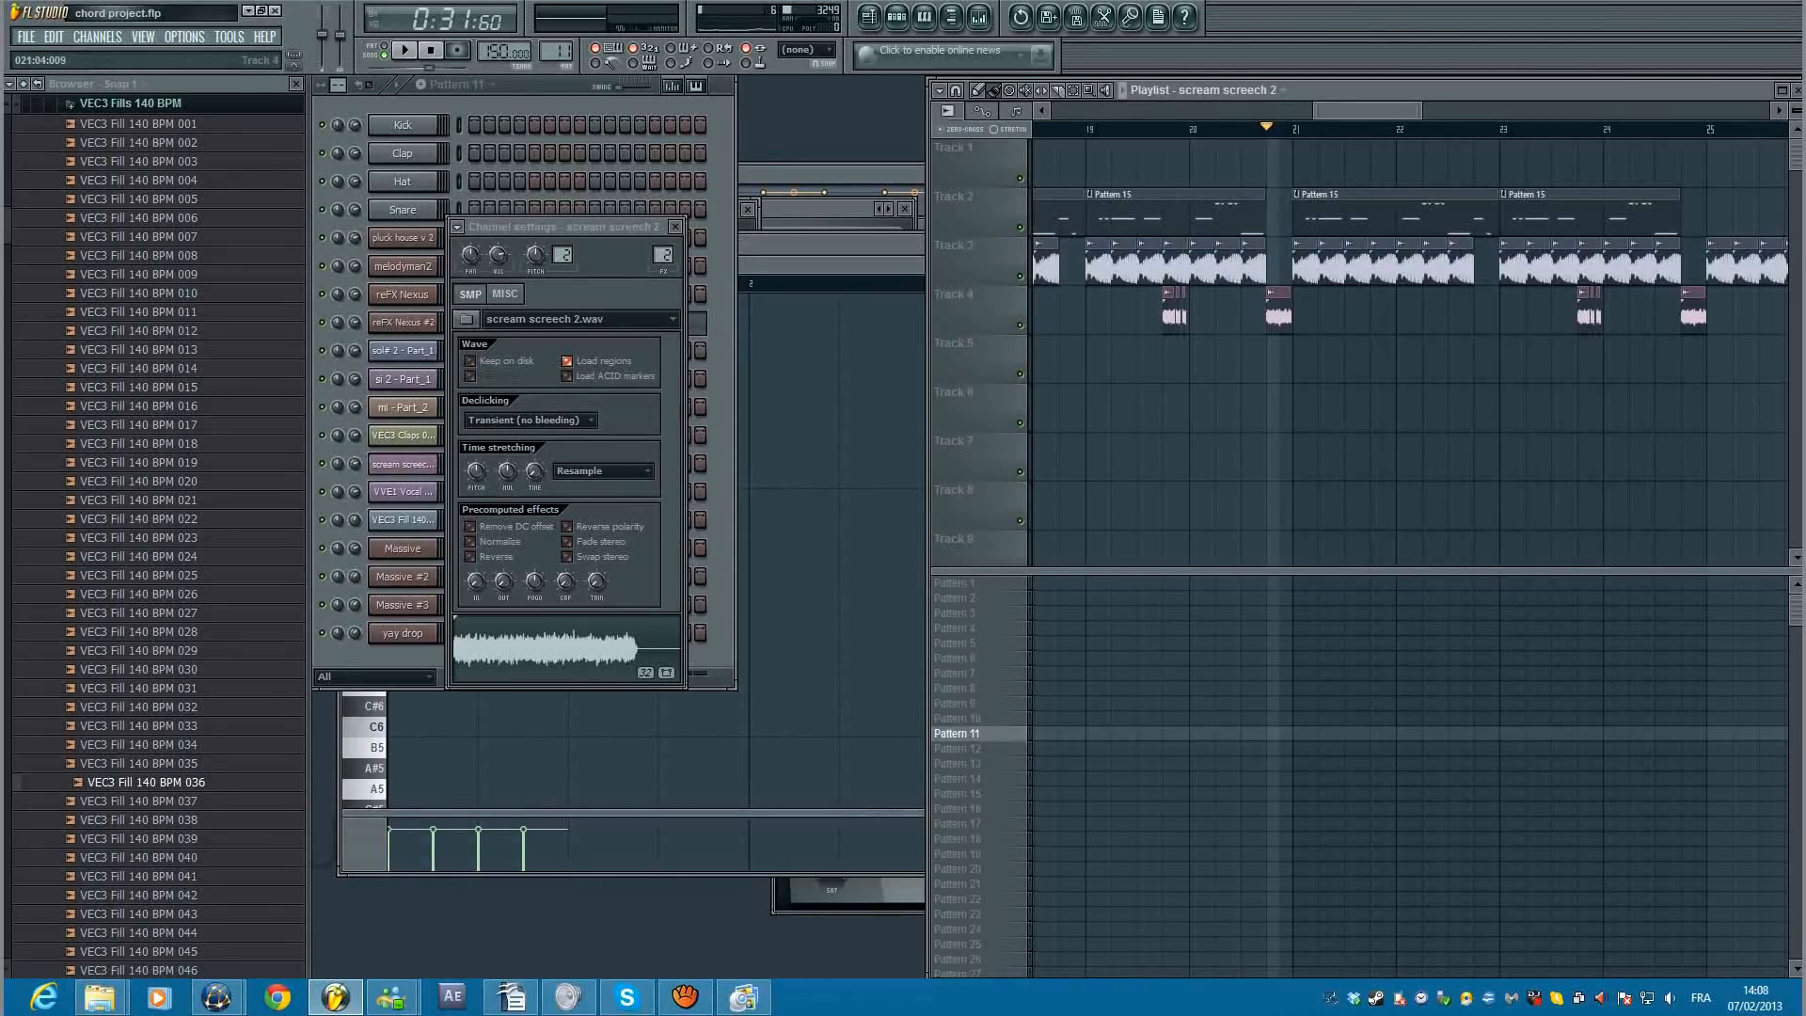
scroll(1351, 311, up, 4)
click(1418, 311)
click(1464, 310)
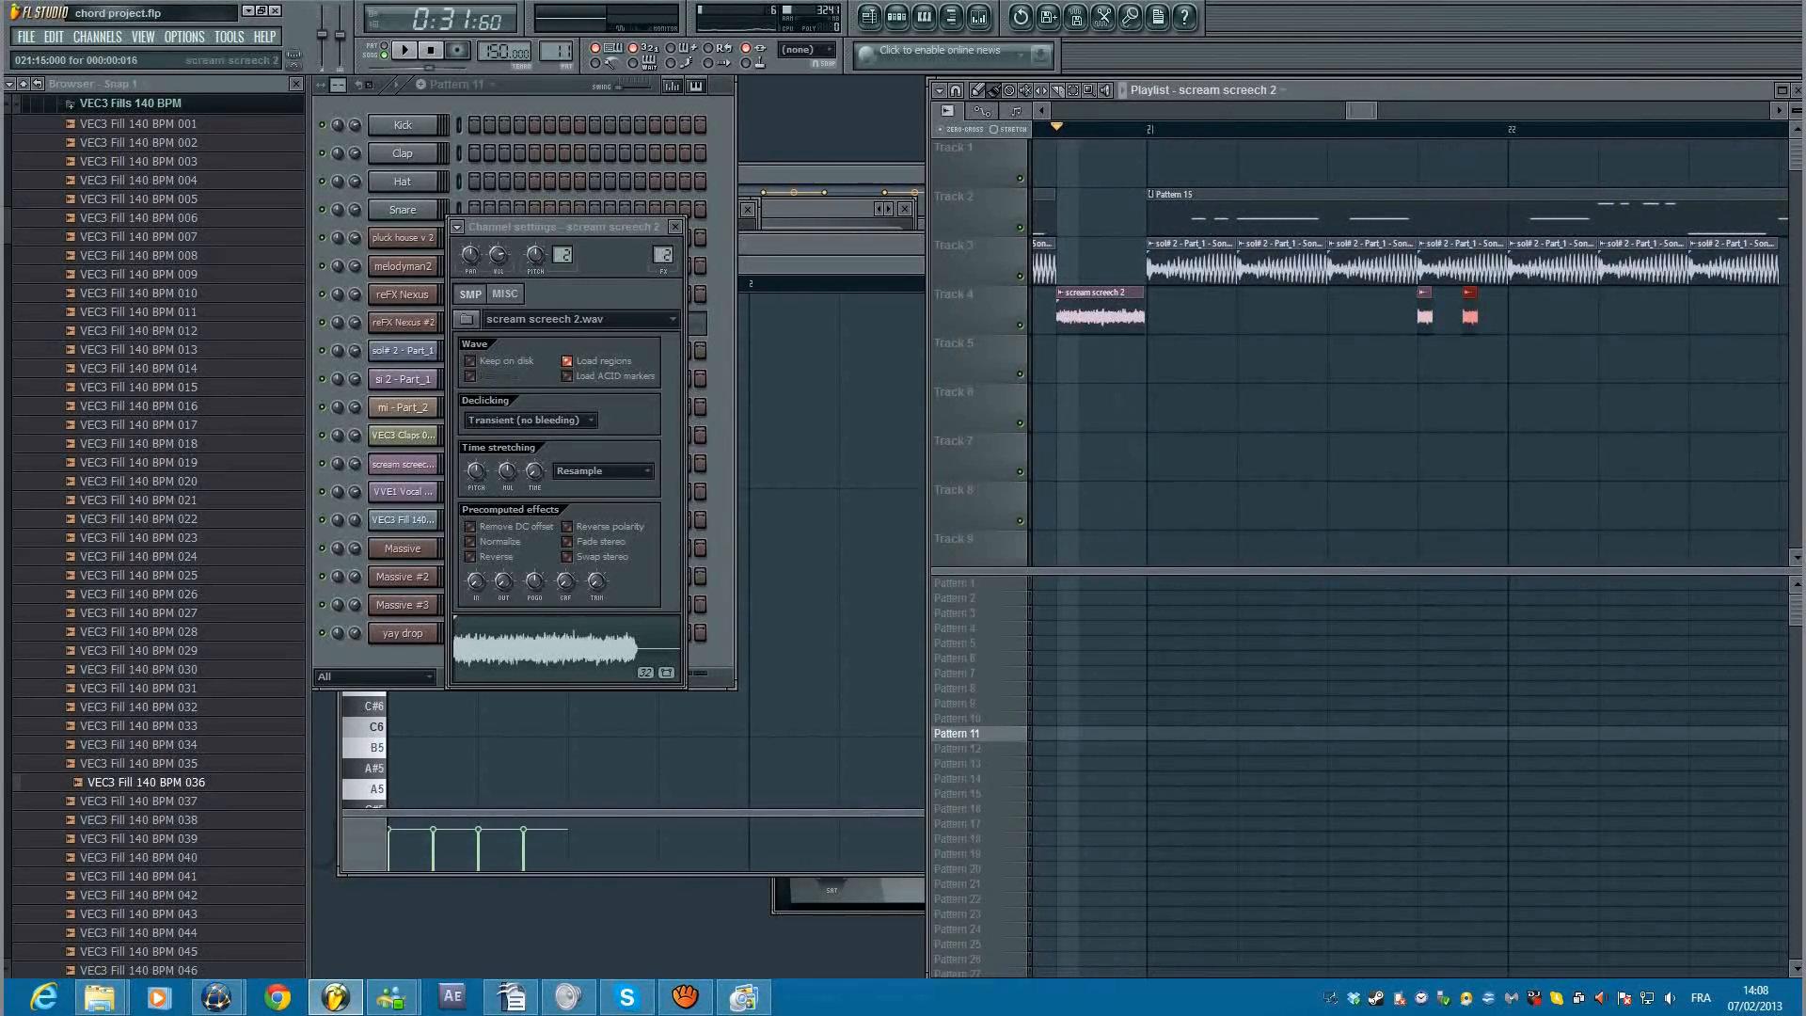
drag(1477, 311, 1500, 311)
key(space)
scroll(1517, 311, down, 3)
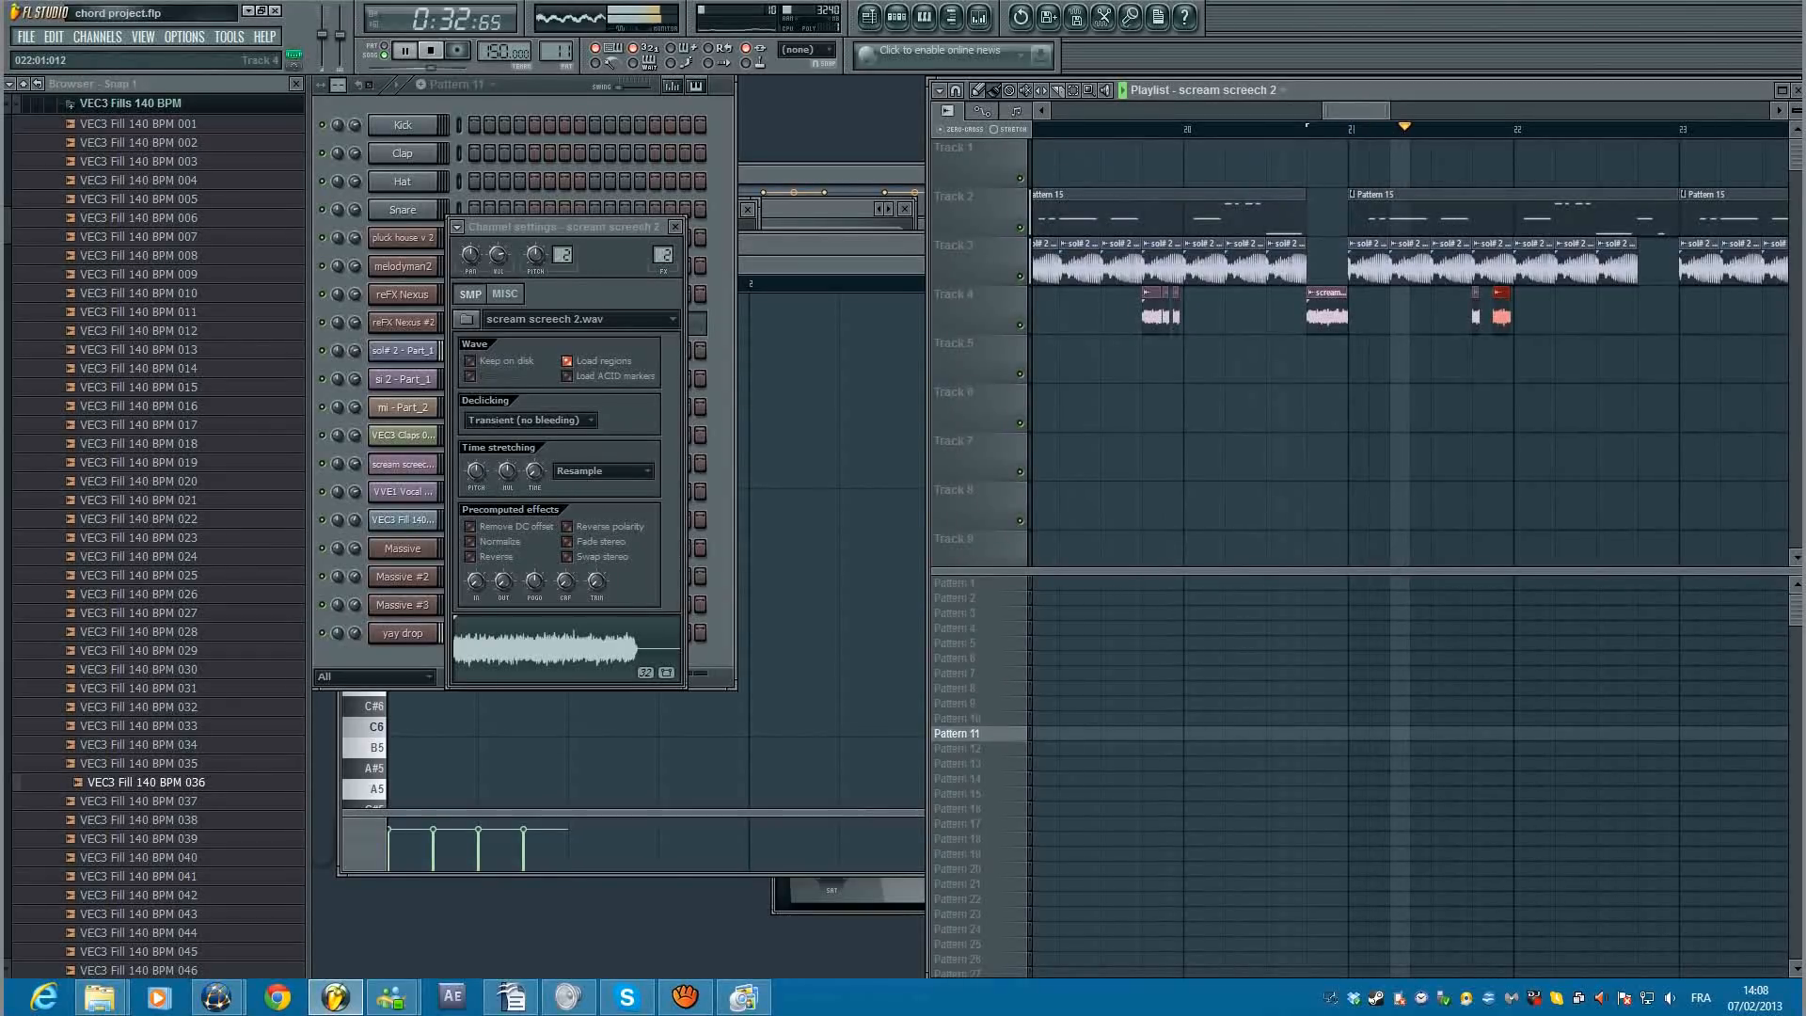
key(space)
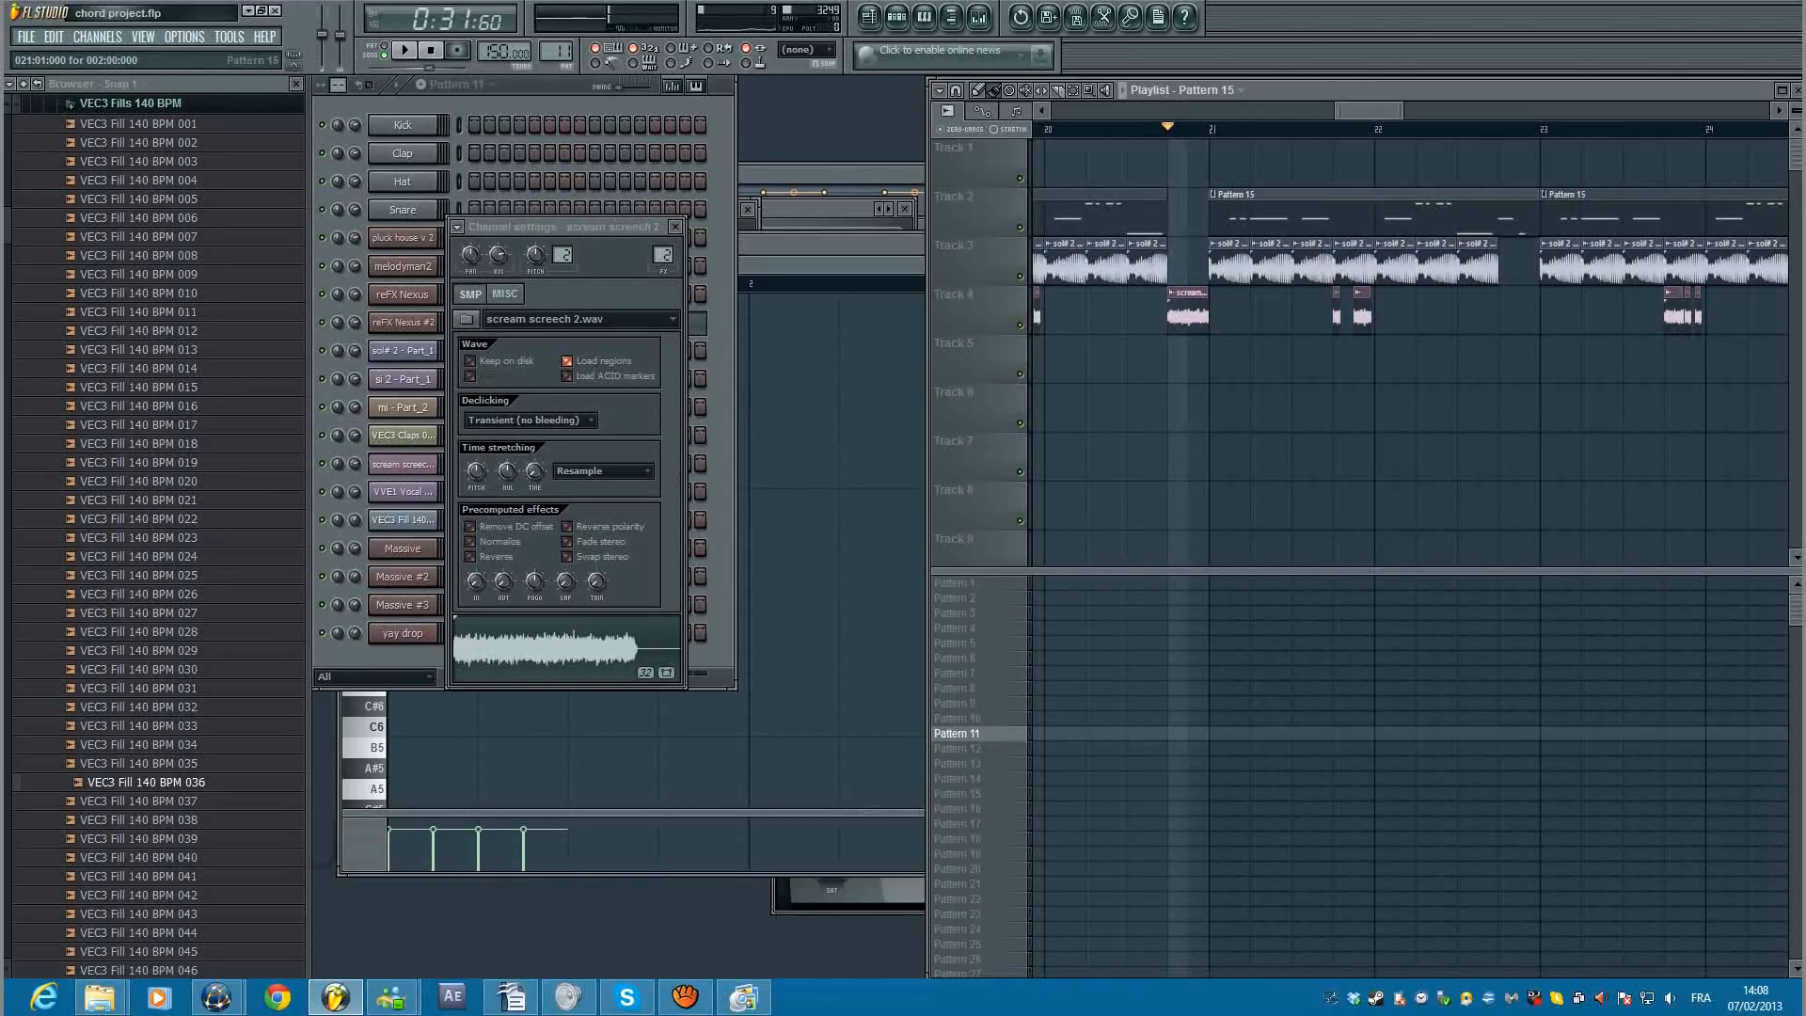
Step: Place Pattern 11 clips on Track 4 at beat 4 of bars 22 and 24, replacing the scream screech 2 clip in bar 24
scroll(1412, 353, down, 4)
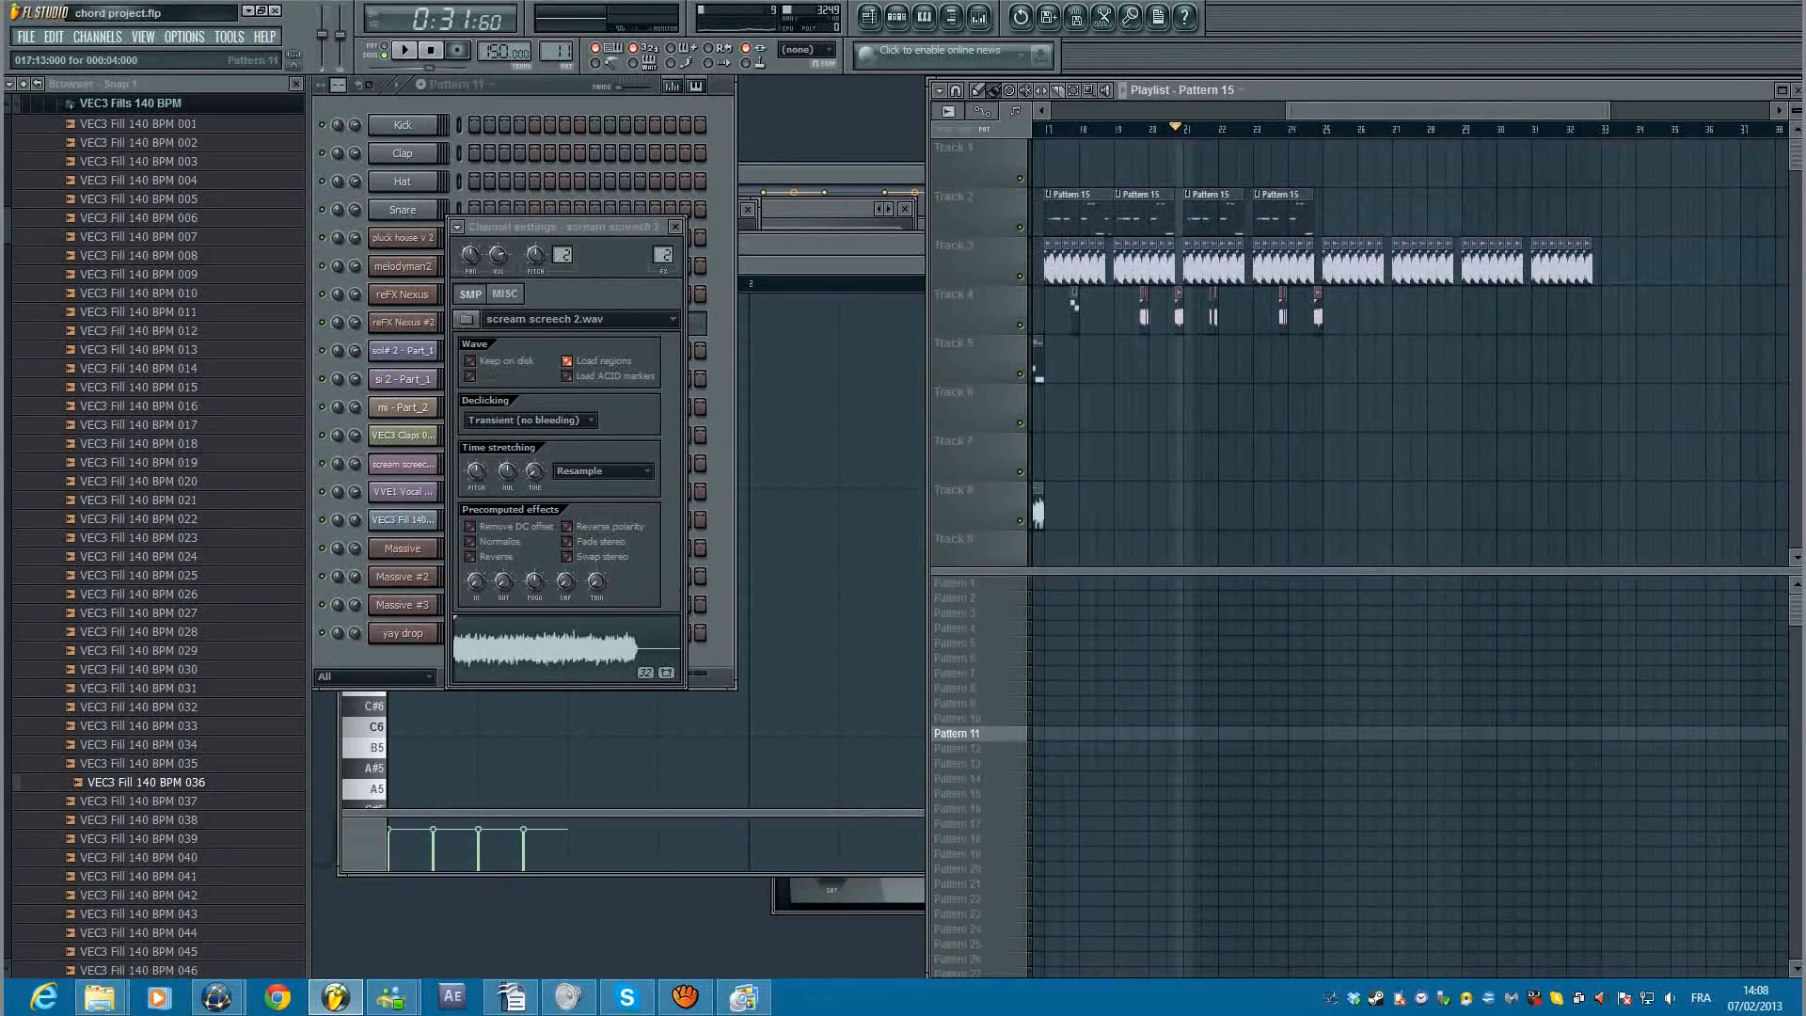
scroll(1411, 353, up, 4)
key(space)
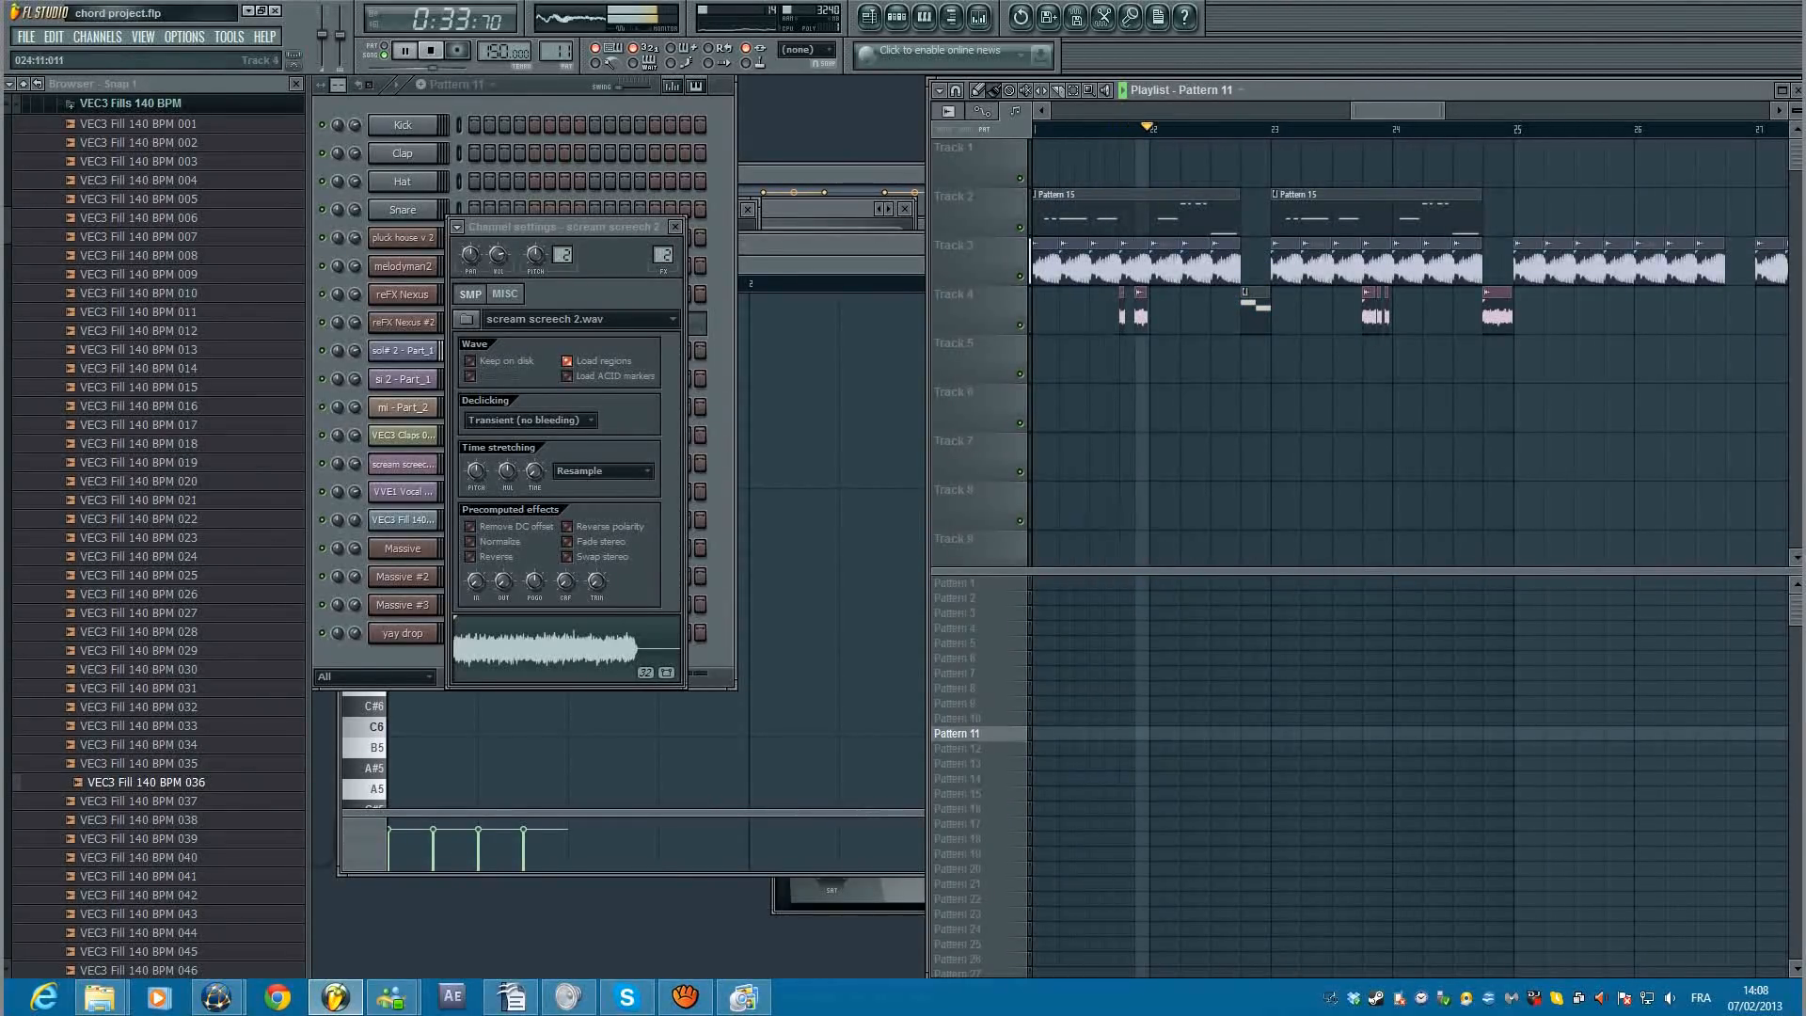
click(1463, 360)
drag(1481, 359, 1499, 311)
key(space)
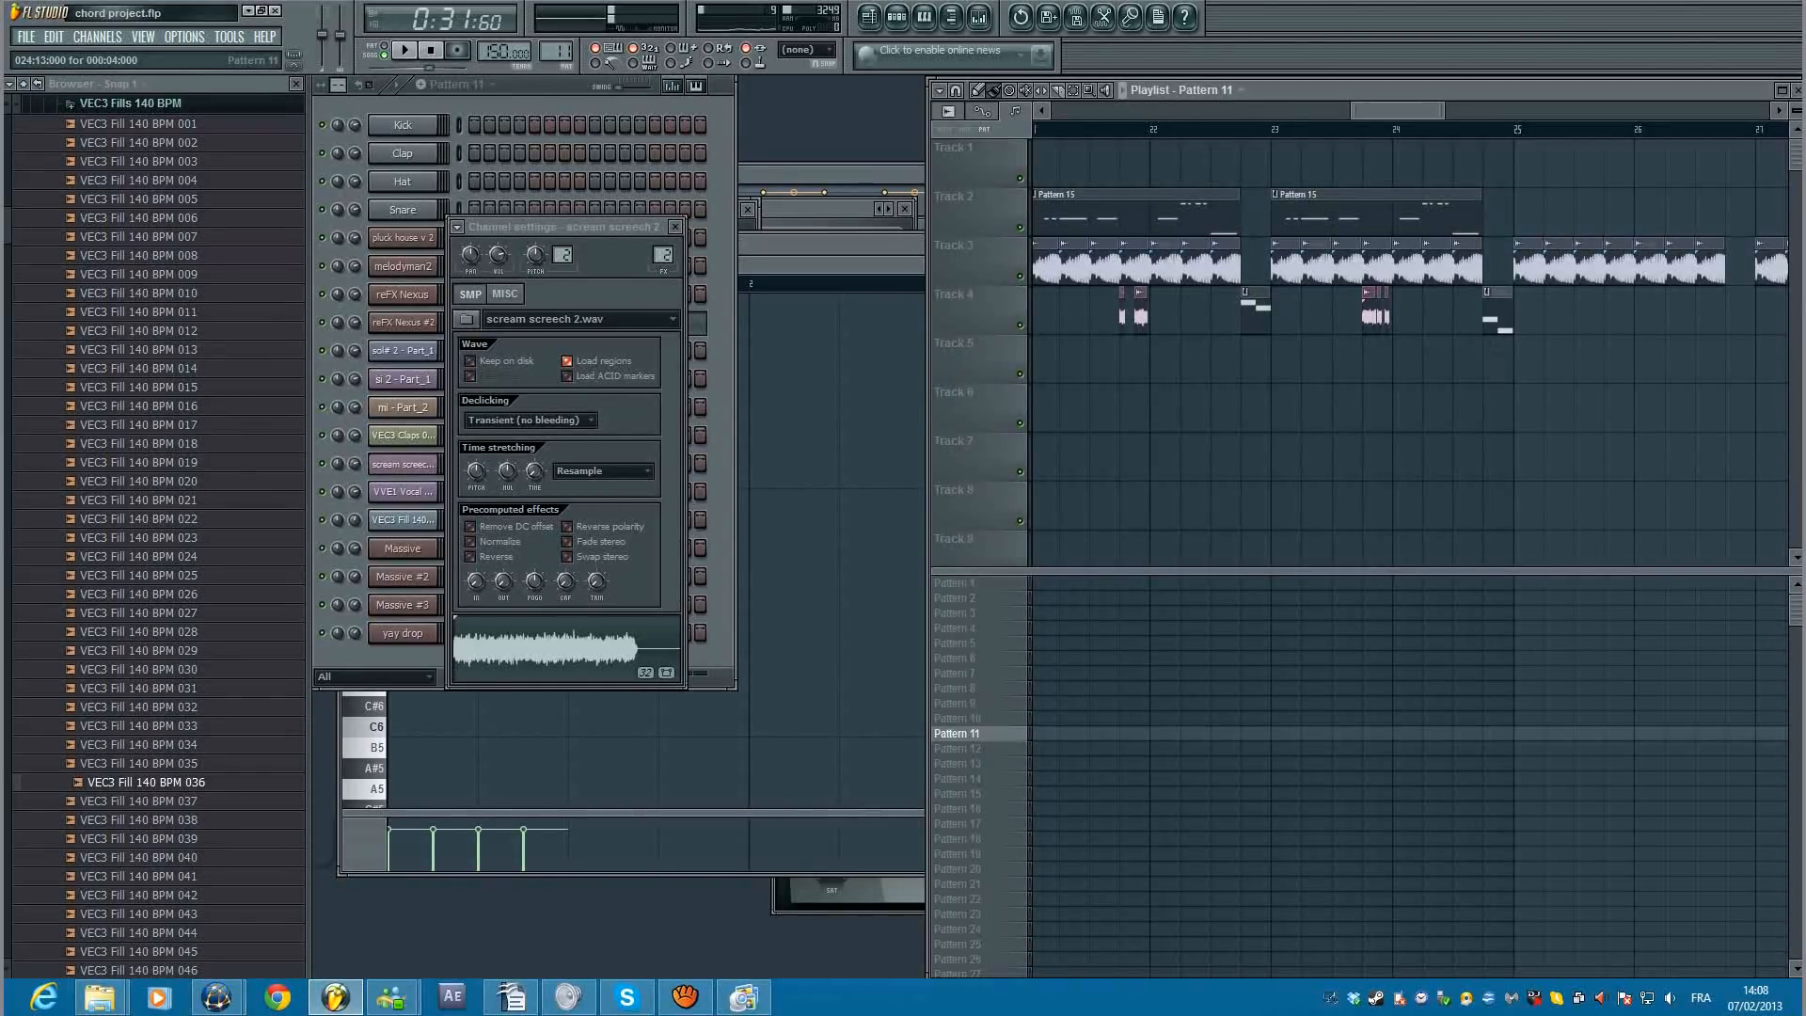
Step: Play the drop from just before bar 17 to check the Track 4 fills
scroll(1514, 311, down, 3)
key(space)
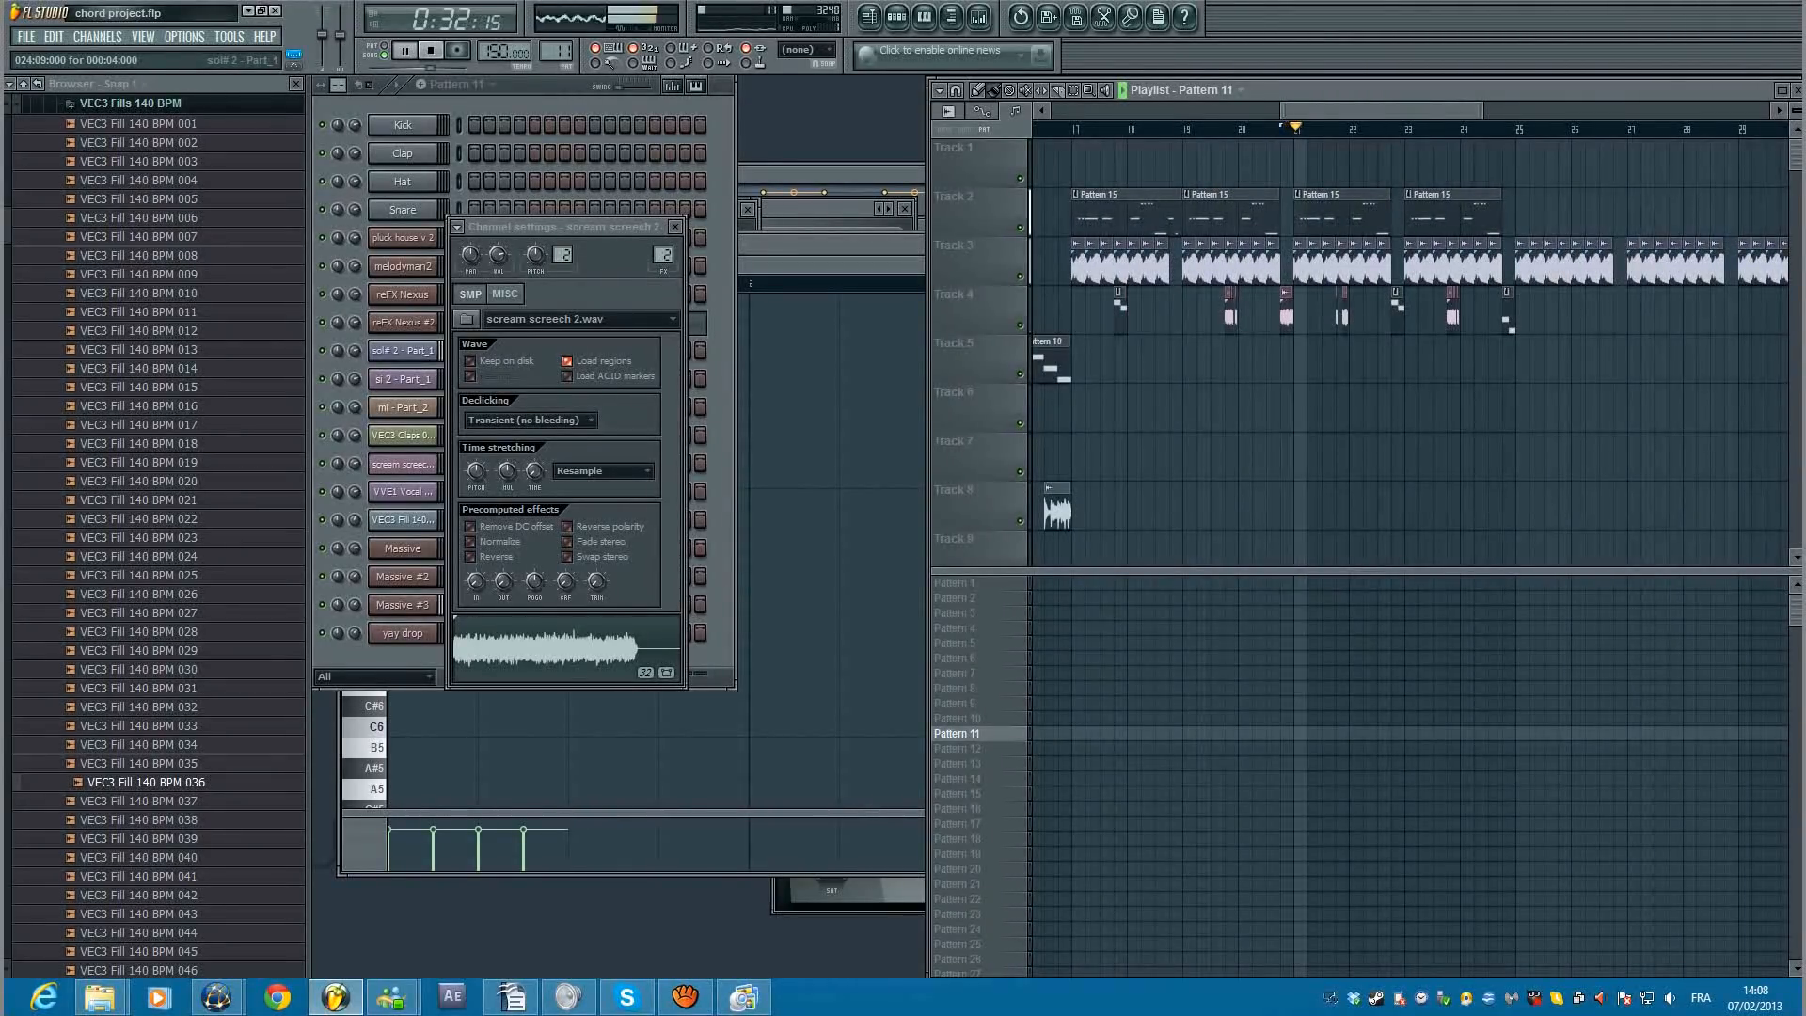
click(1059, 128)
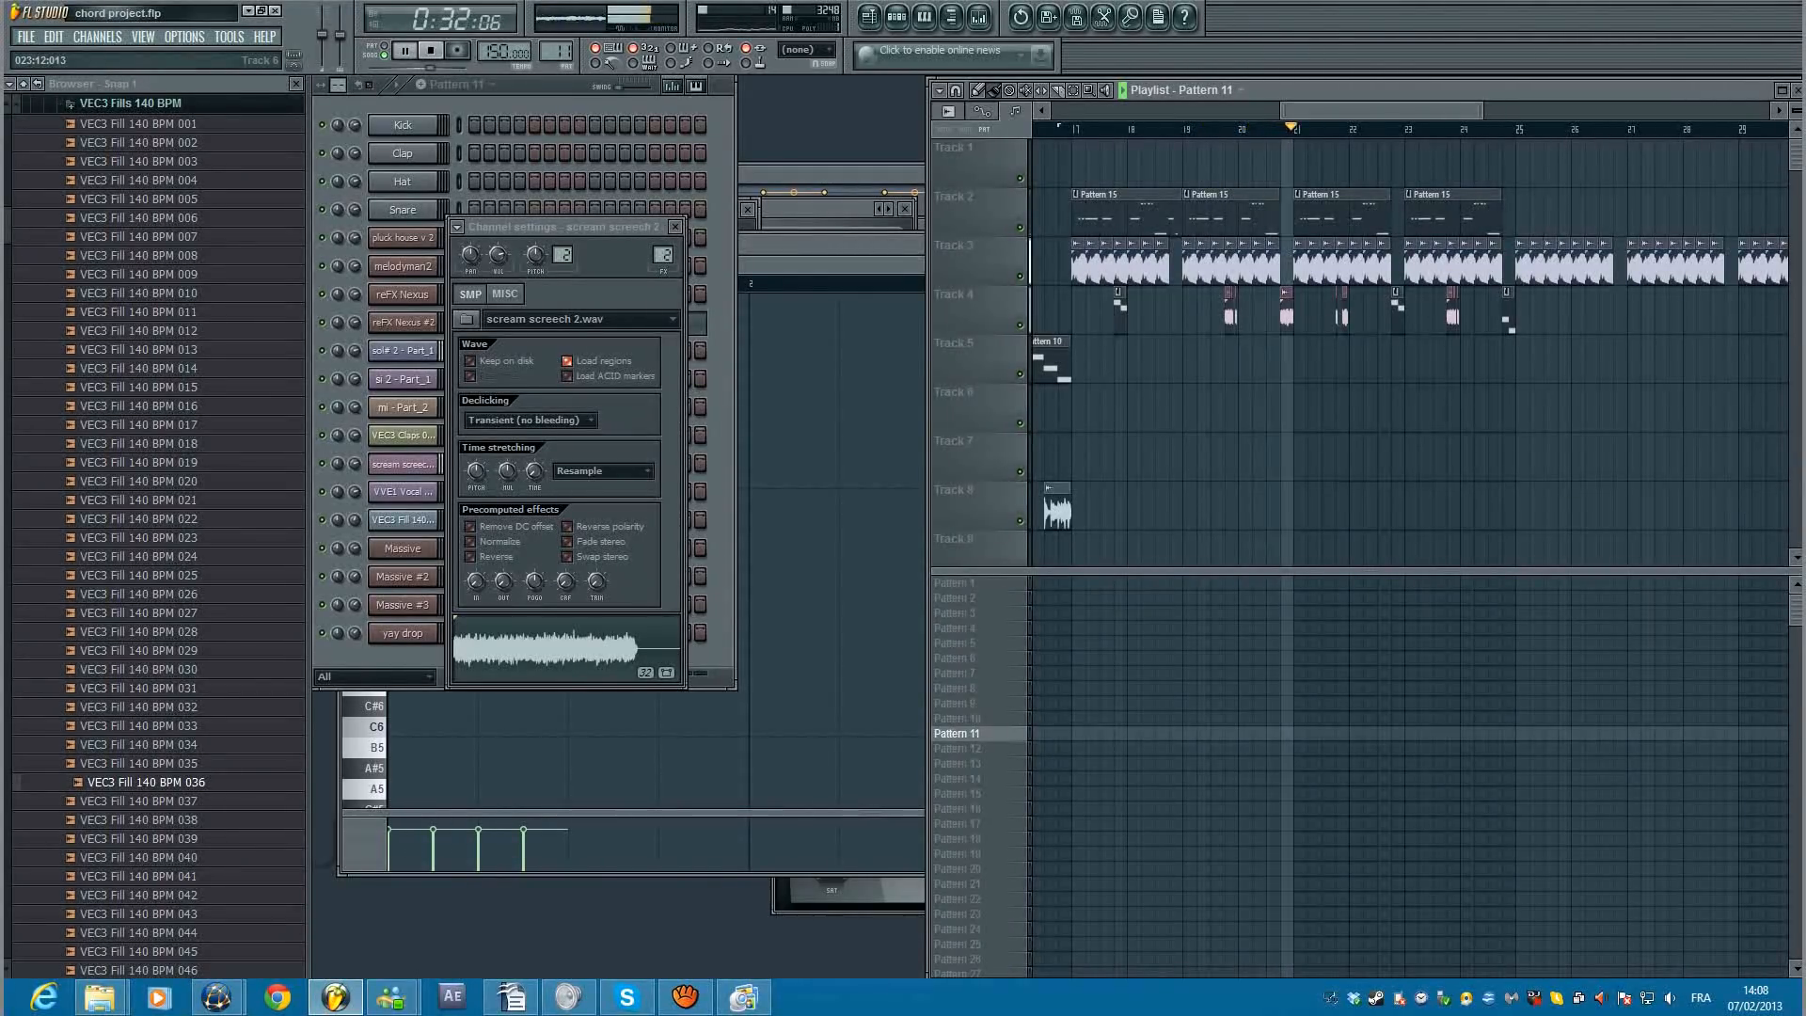
scroll(1428, 268, up, 2)
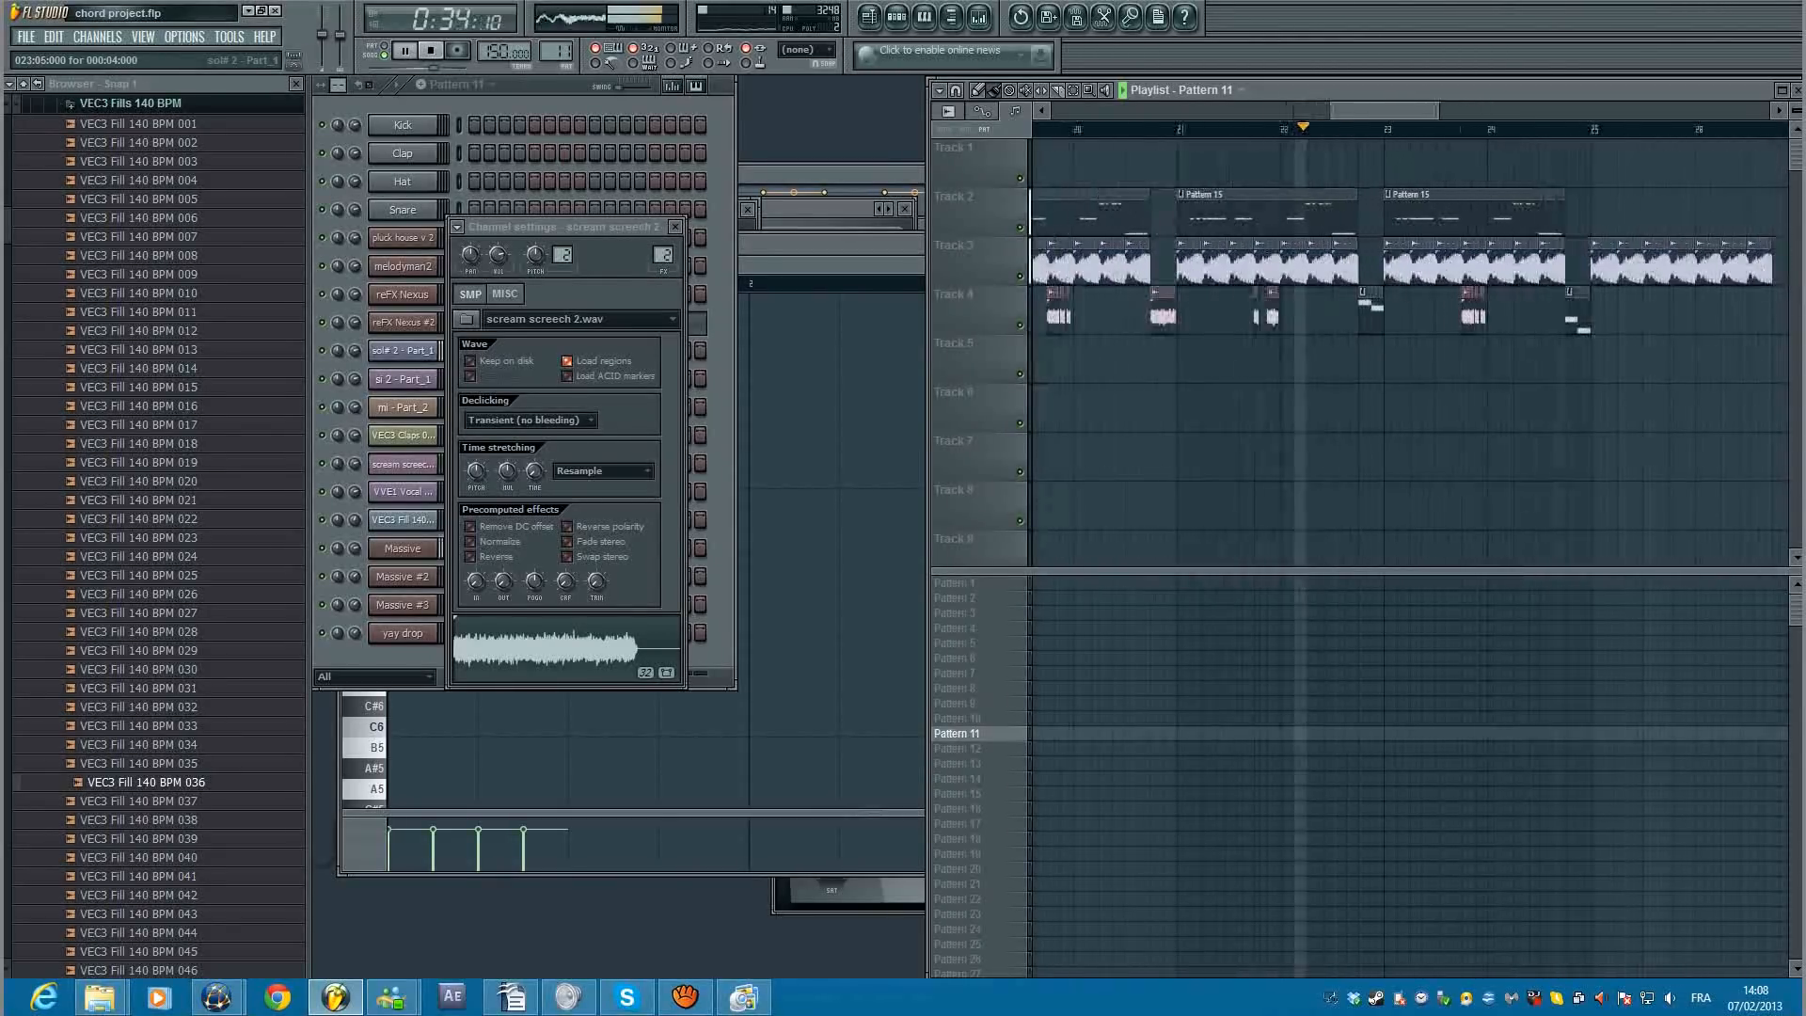
key(space)
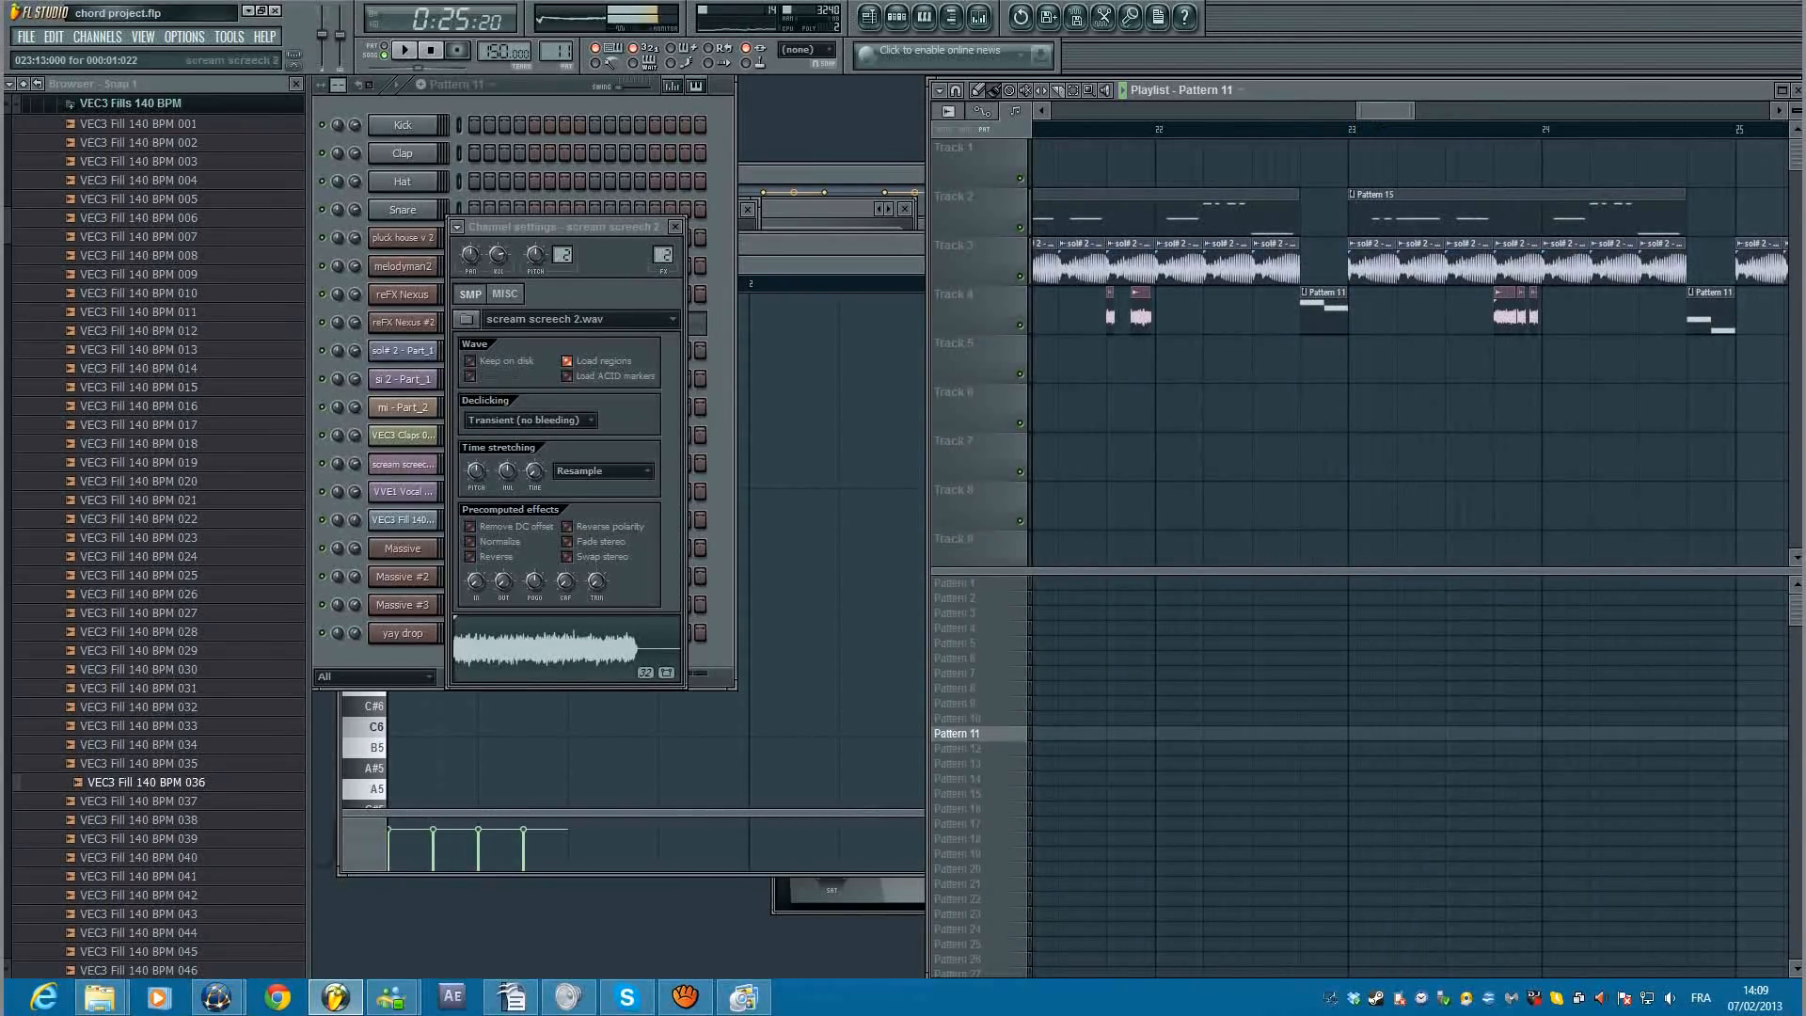
Step: Shorten the bar 23 Pattern 15 clip to one beat, add another at beat 3, and place a one-beat slice at beat 2 on Track 1
drag(1685, 211, 1408, 212)
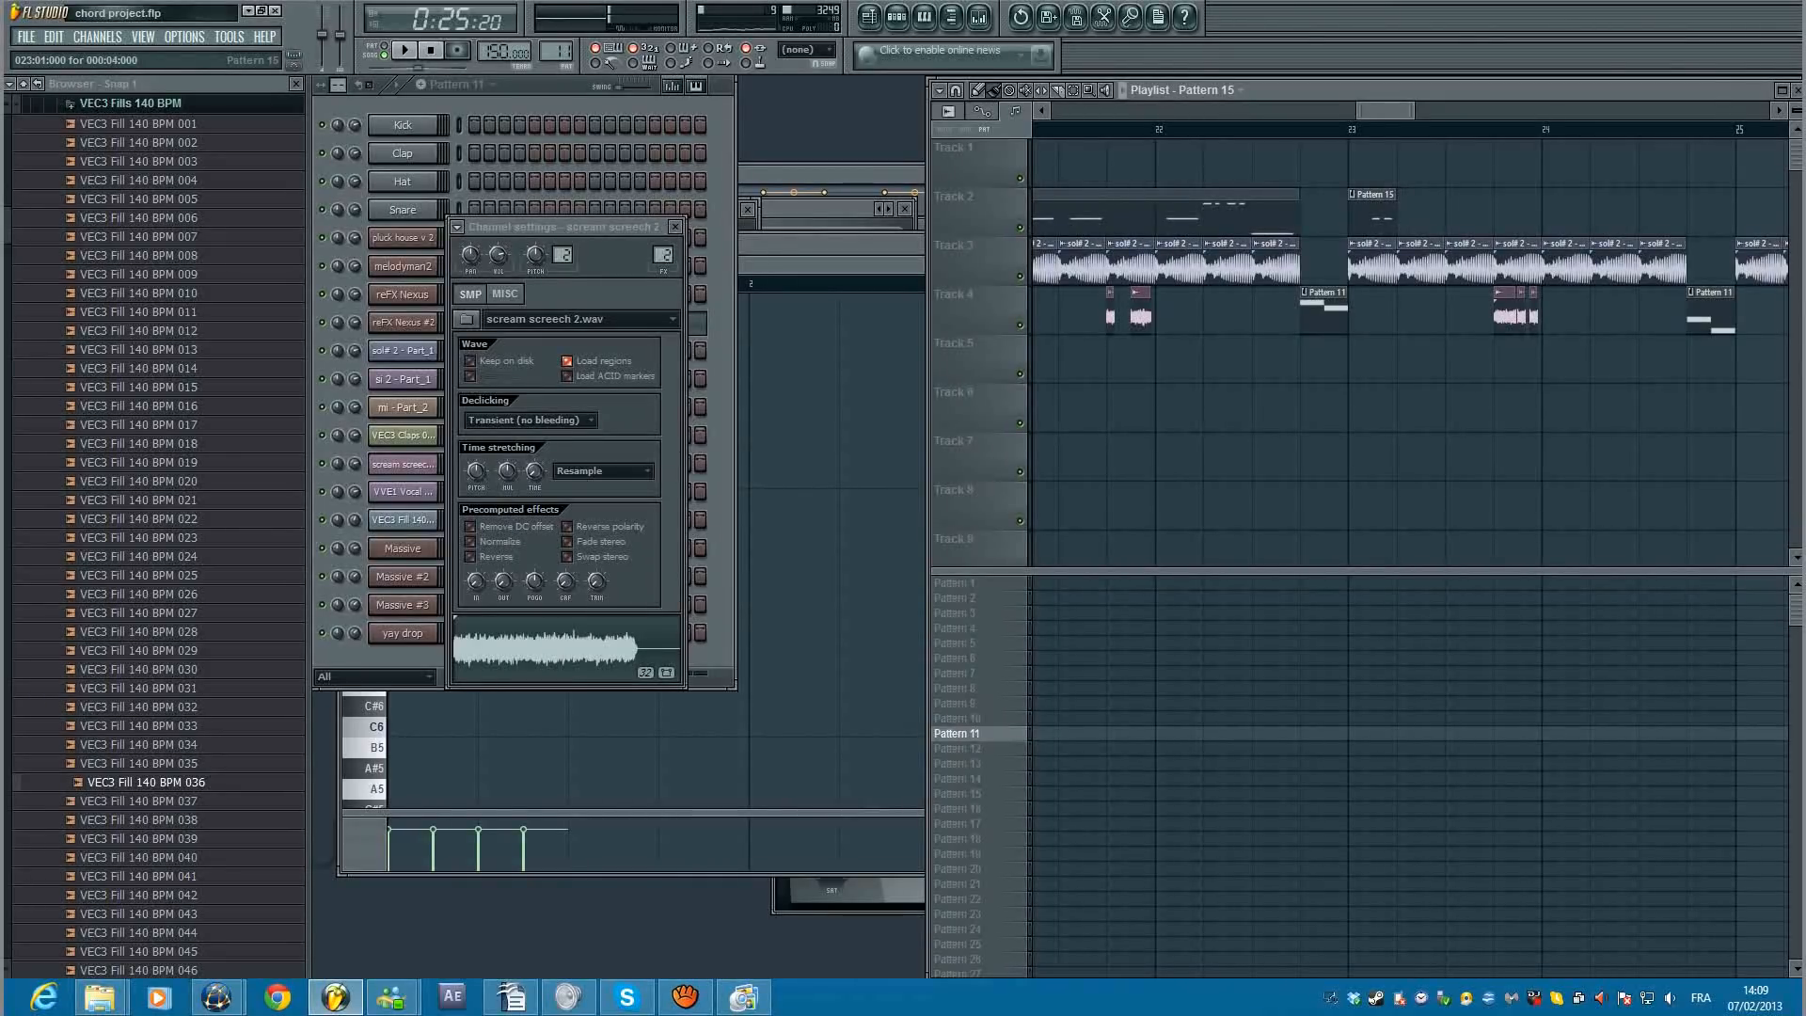
click(1449, 211)
click(1365, 163)
drag(1351, 163, 1418, 164)
key(space)
drag(1624, 164, 1423, 164)
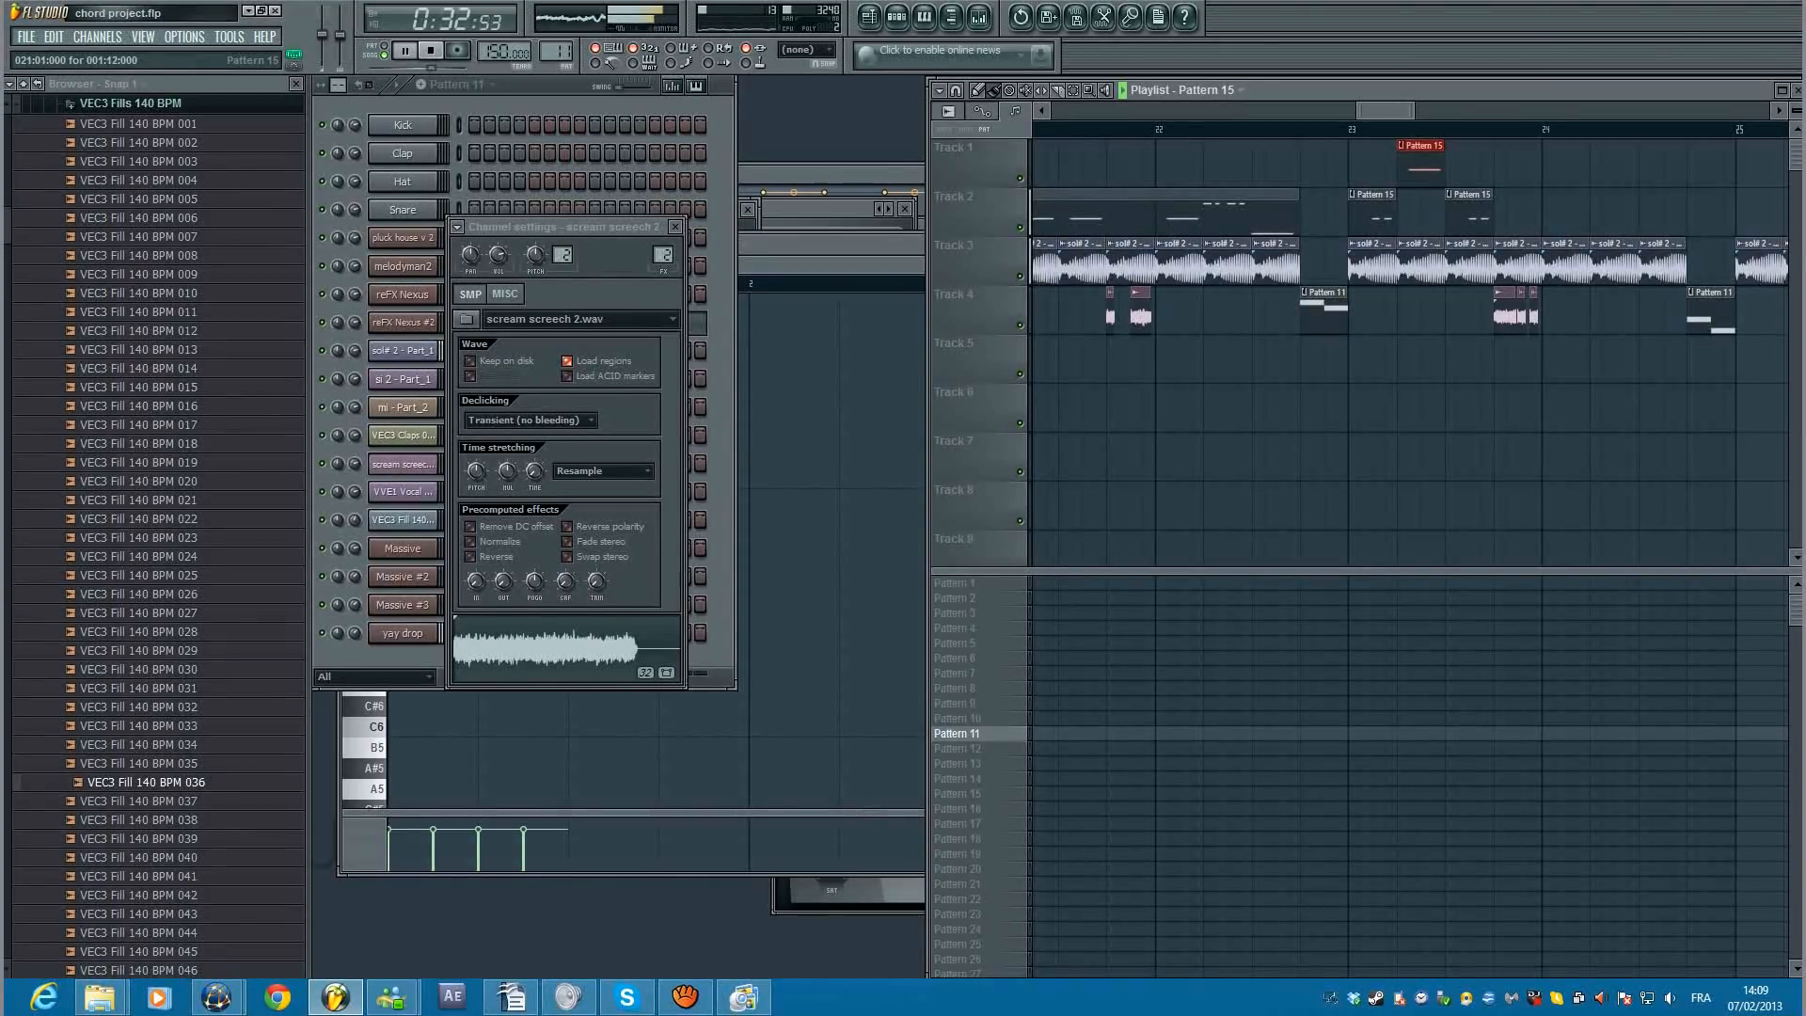
Step: Place a one-beat slice of Pattern 15 on Track 5 at beat 3 of bar 23
click(1354, 362)
drag(1351, 363, 1512, 362)
key(space)
drag(1721, 362, 1493, 363)
key(space)
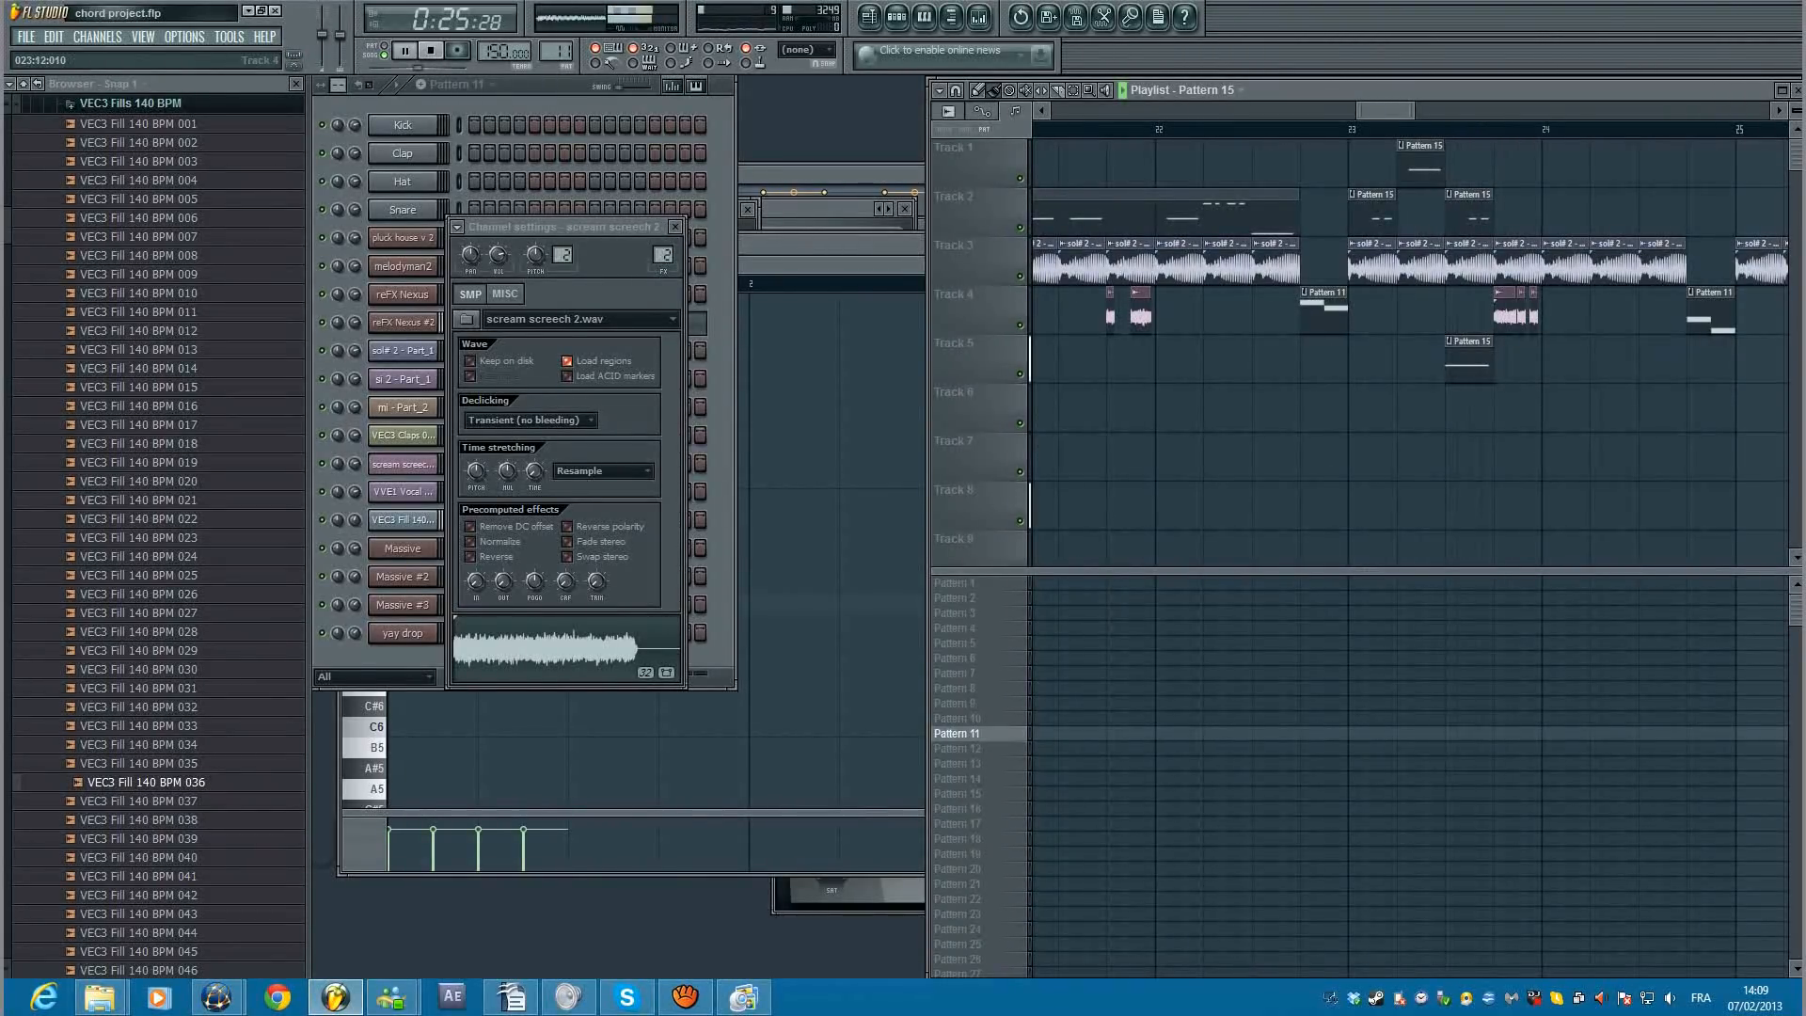
Step: Trim the Track 2 and Track 5 Pattern 15 clips at beat 3 of bar 23 to half a beat each and join them on Track 2
drag(1447, 215, 1469, 215)
drag(1491, 362, 1469, 362)
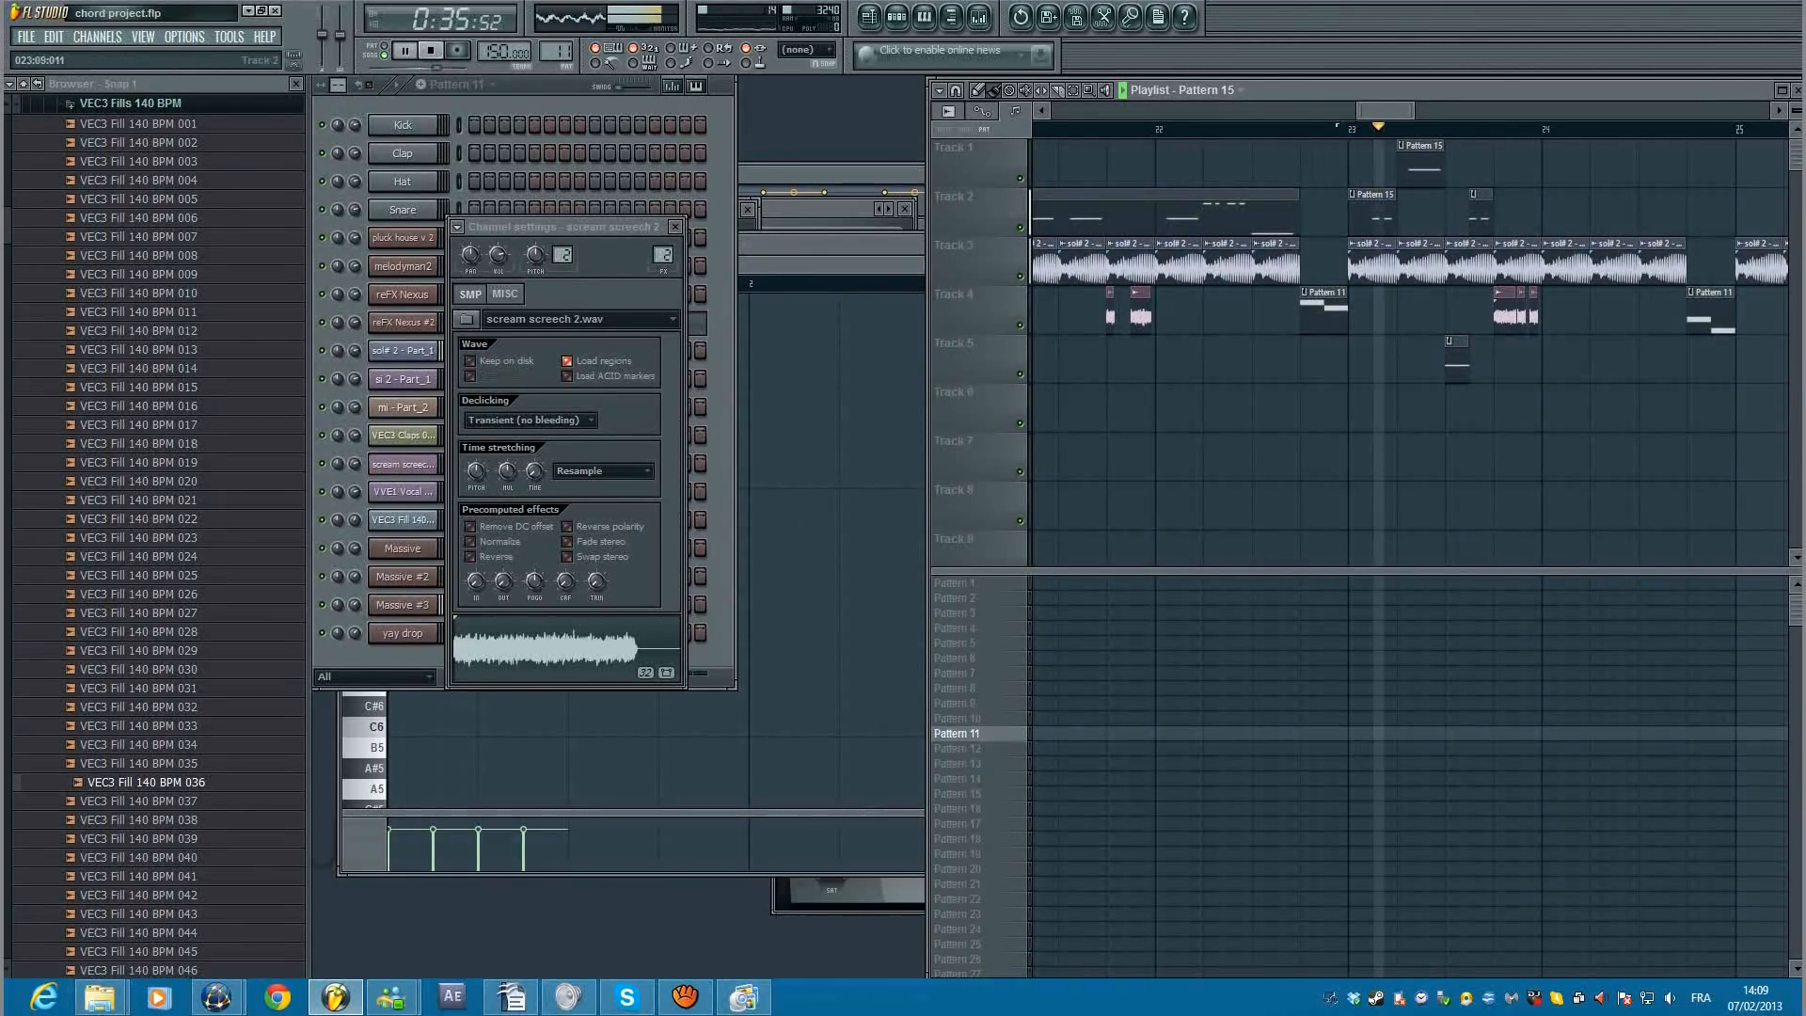
key(space)
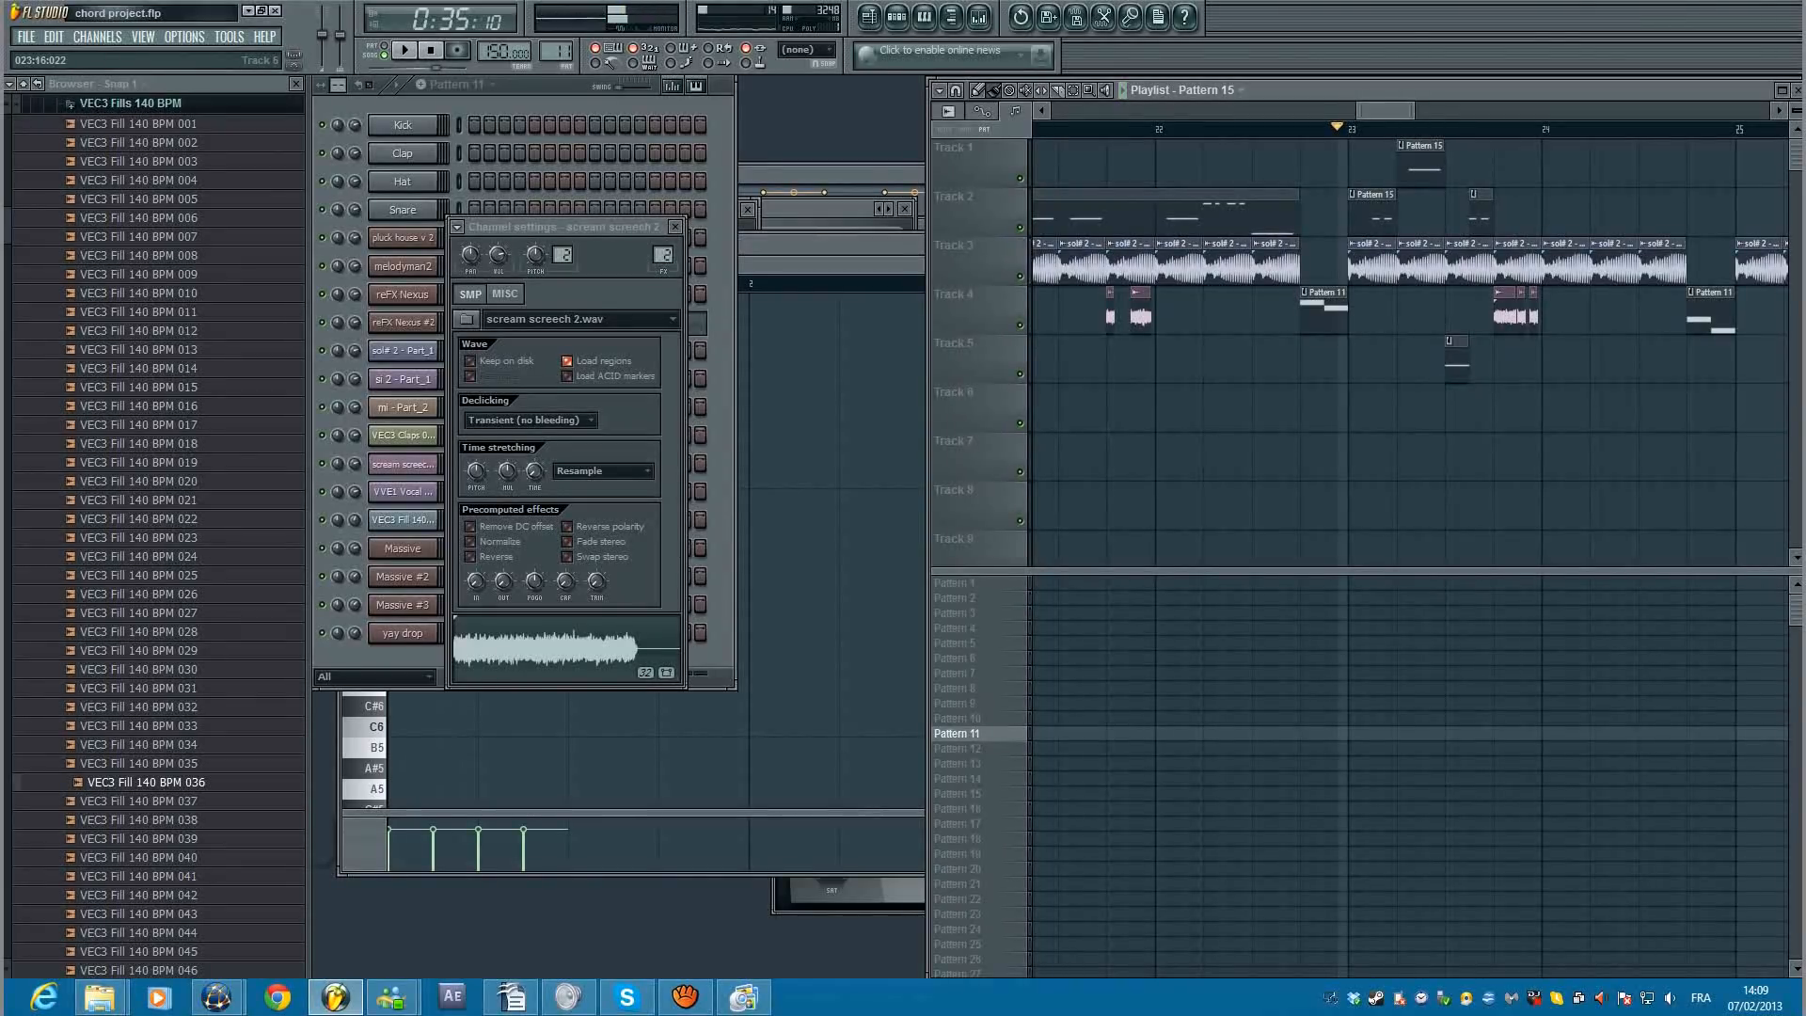
drag(1458, 362, 1470, 215)
key(space)
Step: Place three consecutive one-beat Pattern 15 clips on Track 2 from the start of bar 24
drag(1534, 226, 1388, 156)
key(ctrl+d)
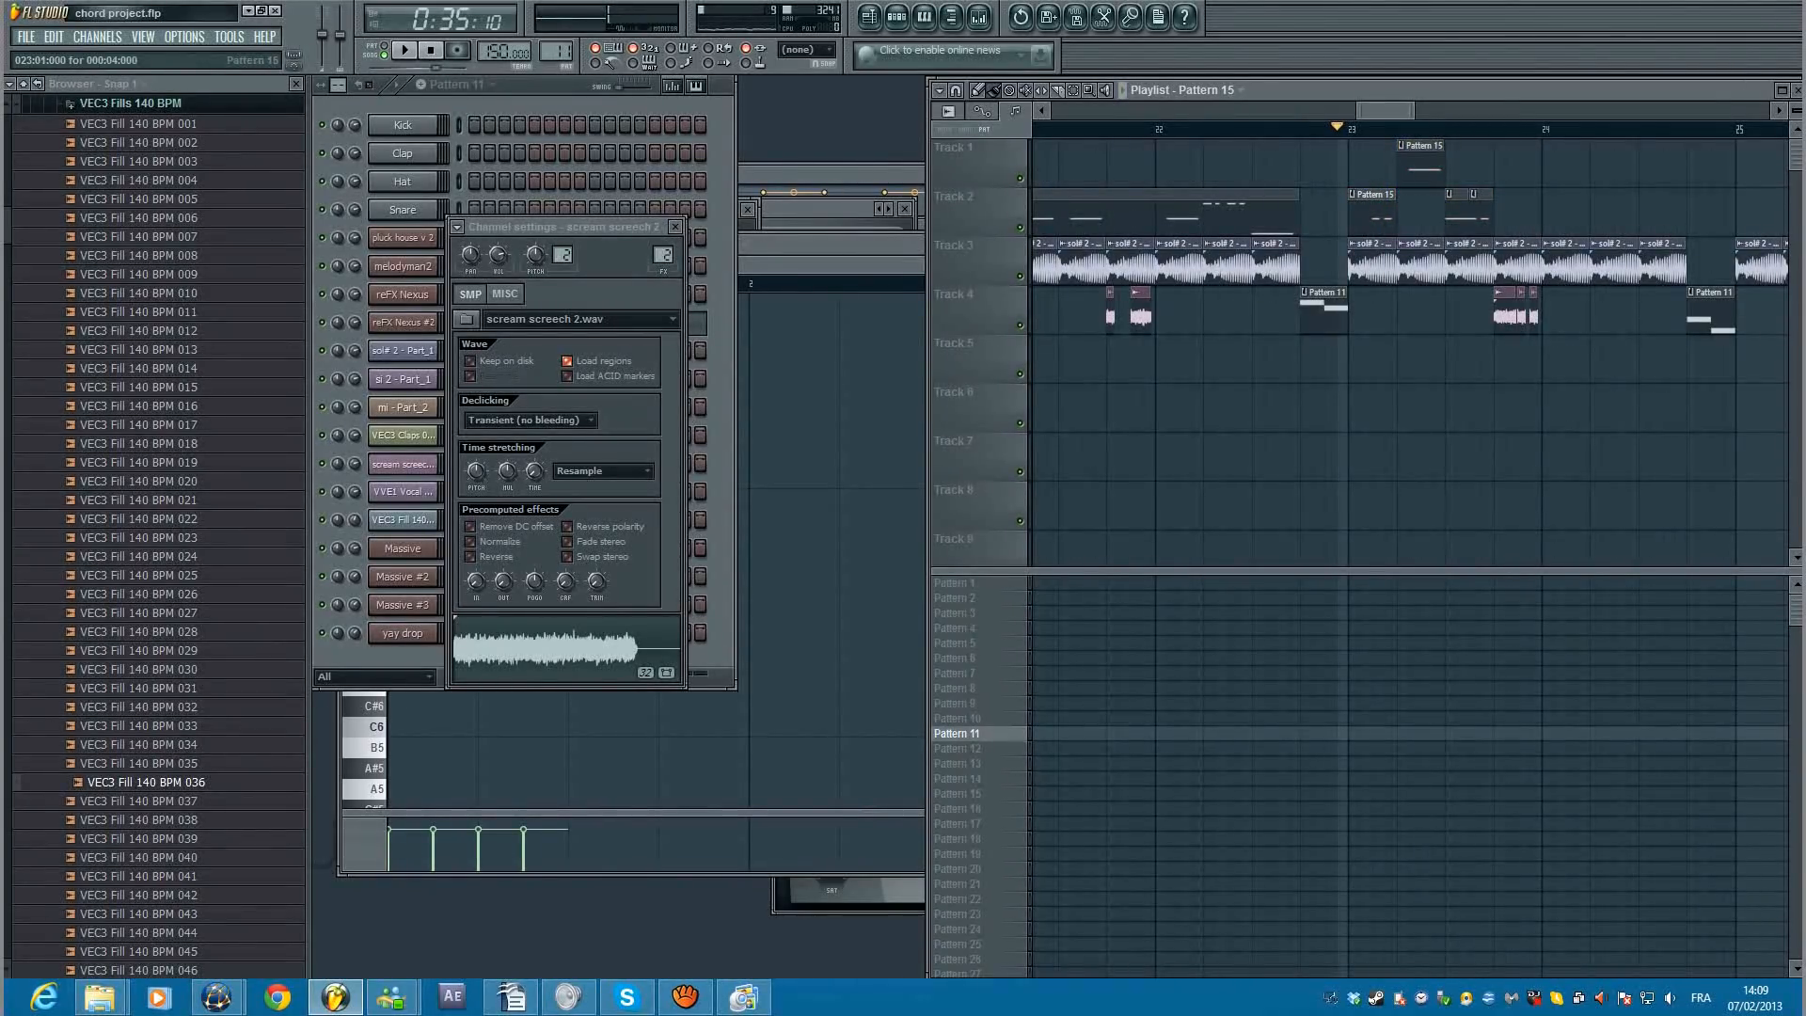
drag(1546, 214, 1646, 214)
key(space)
key(ctrl+d)
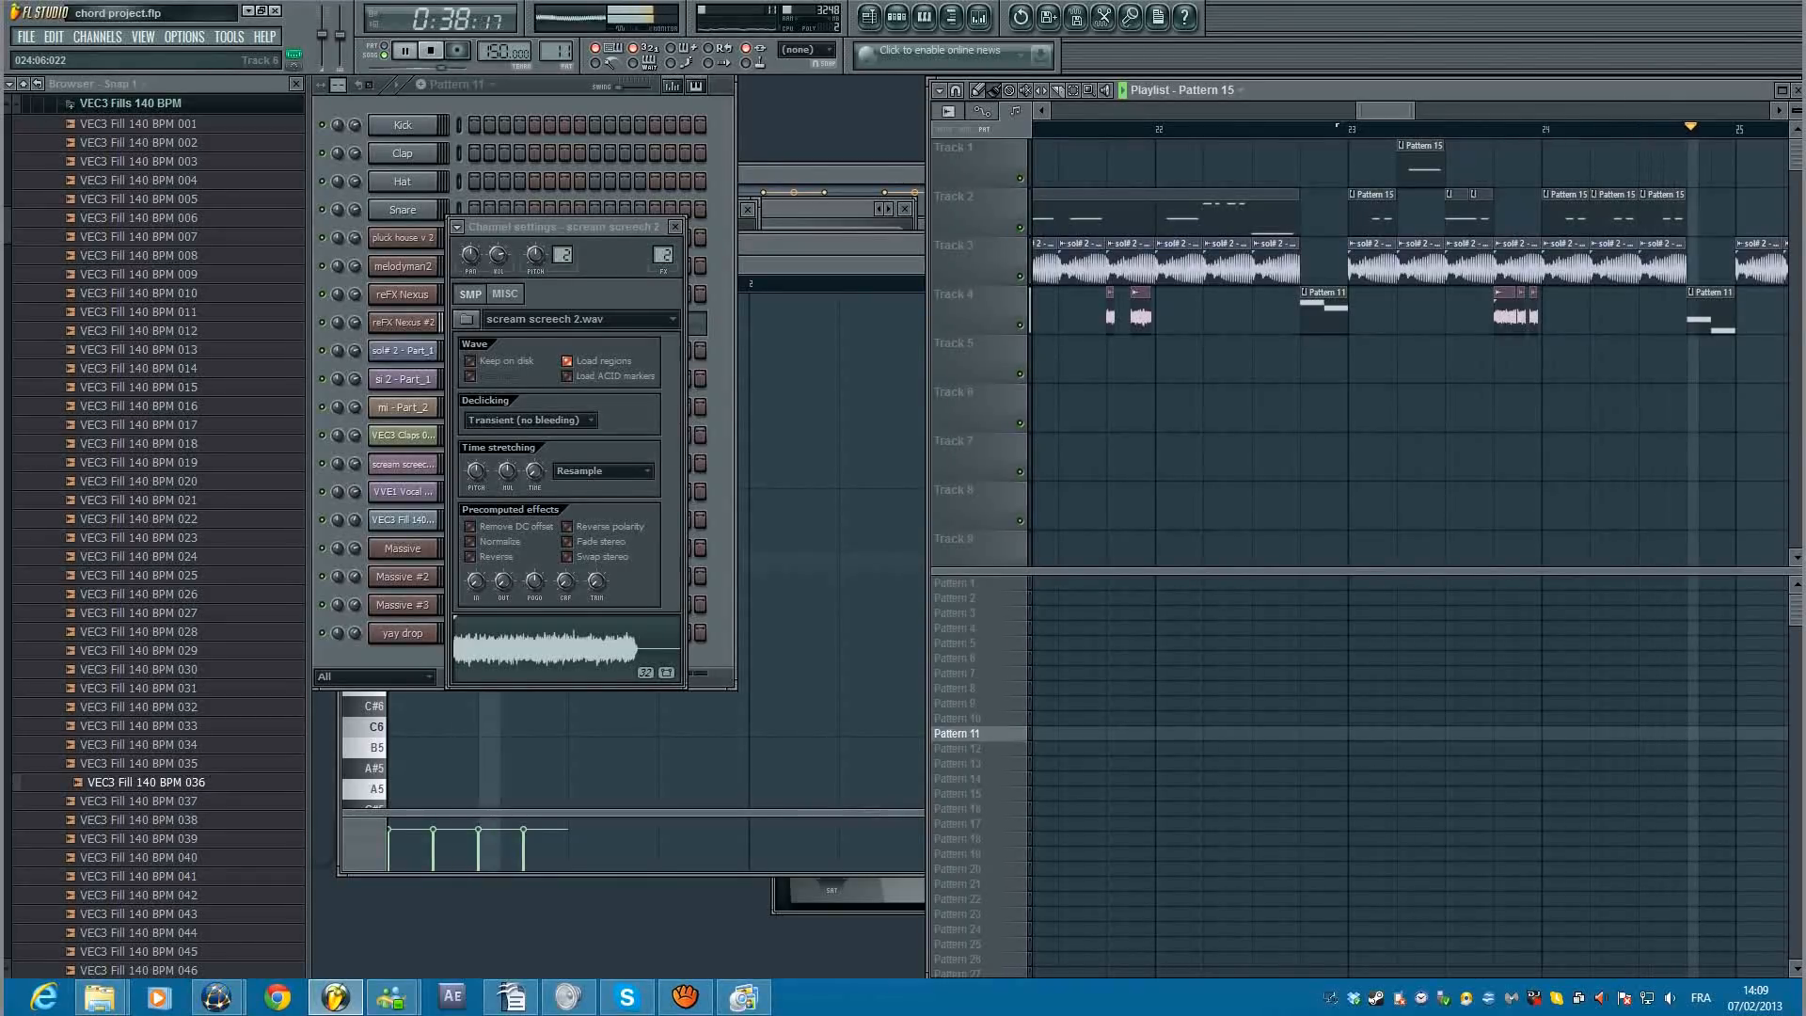
key(space)
Step: Play the whole drop from bar 17 to check the chopped Pattern 15 clips in bars 23 and 24
click(1053, 129)
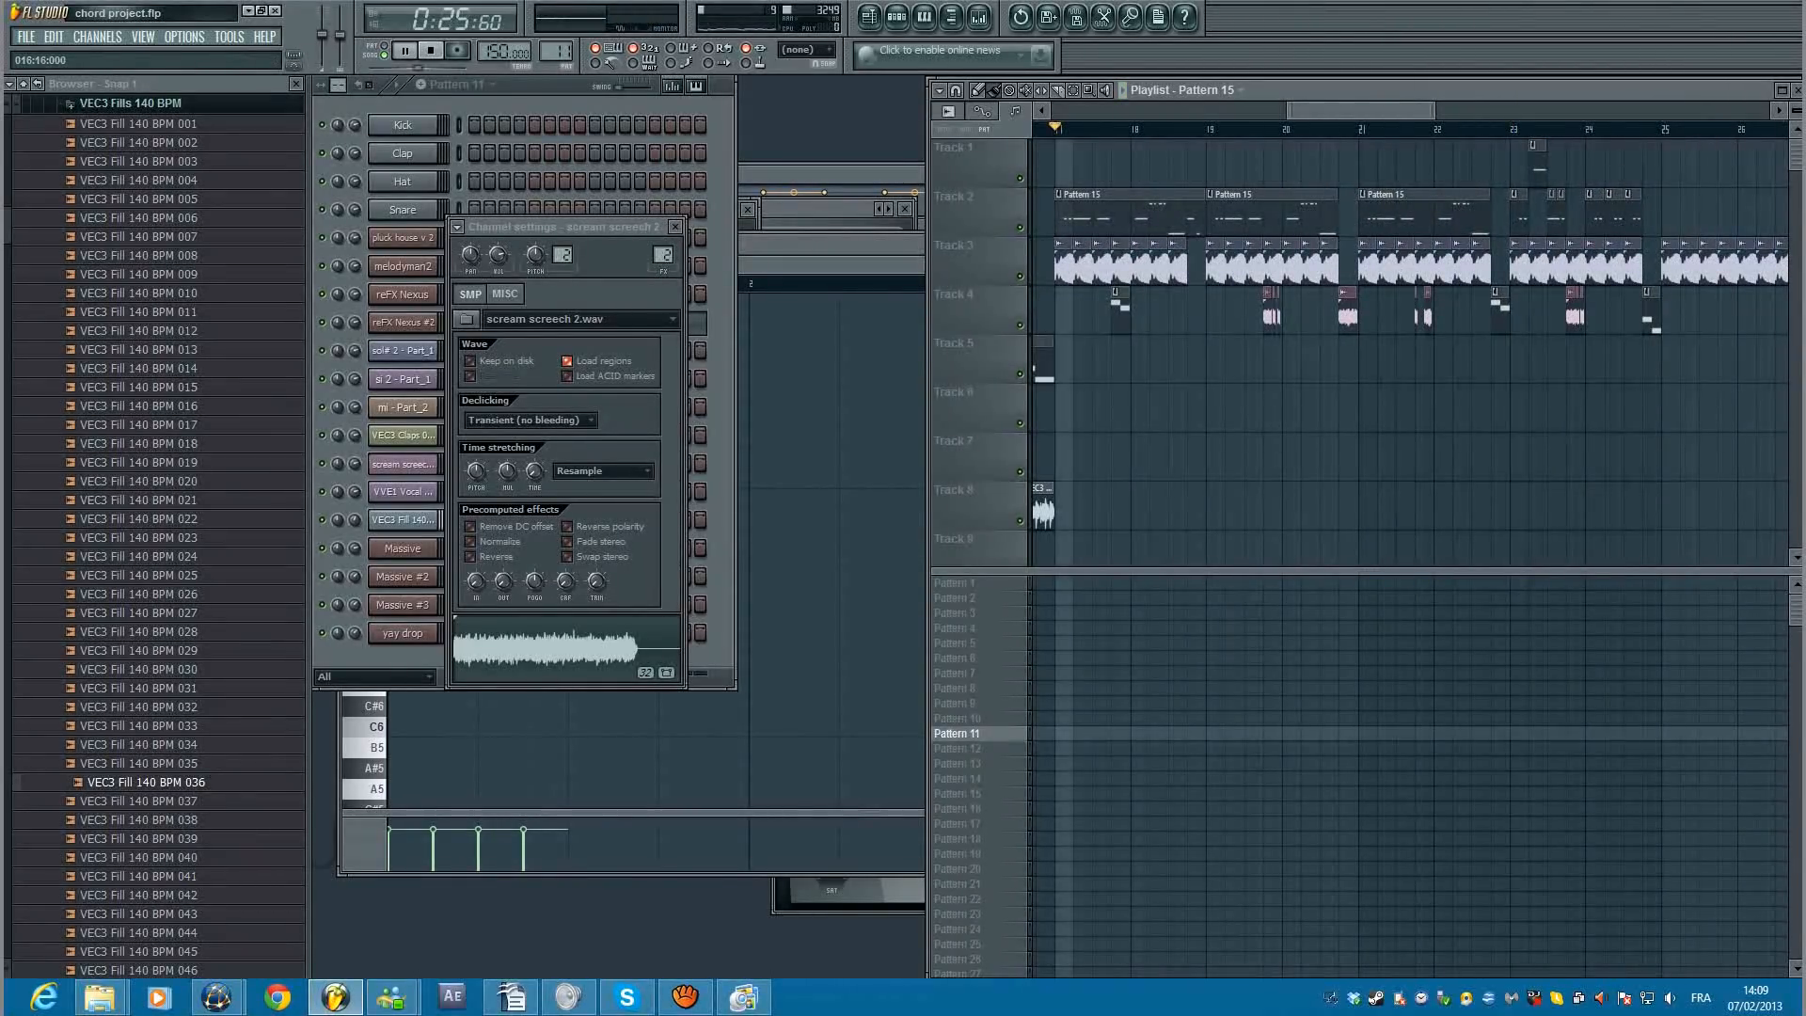
key(space)
scroll(1222, 358, down, 2)
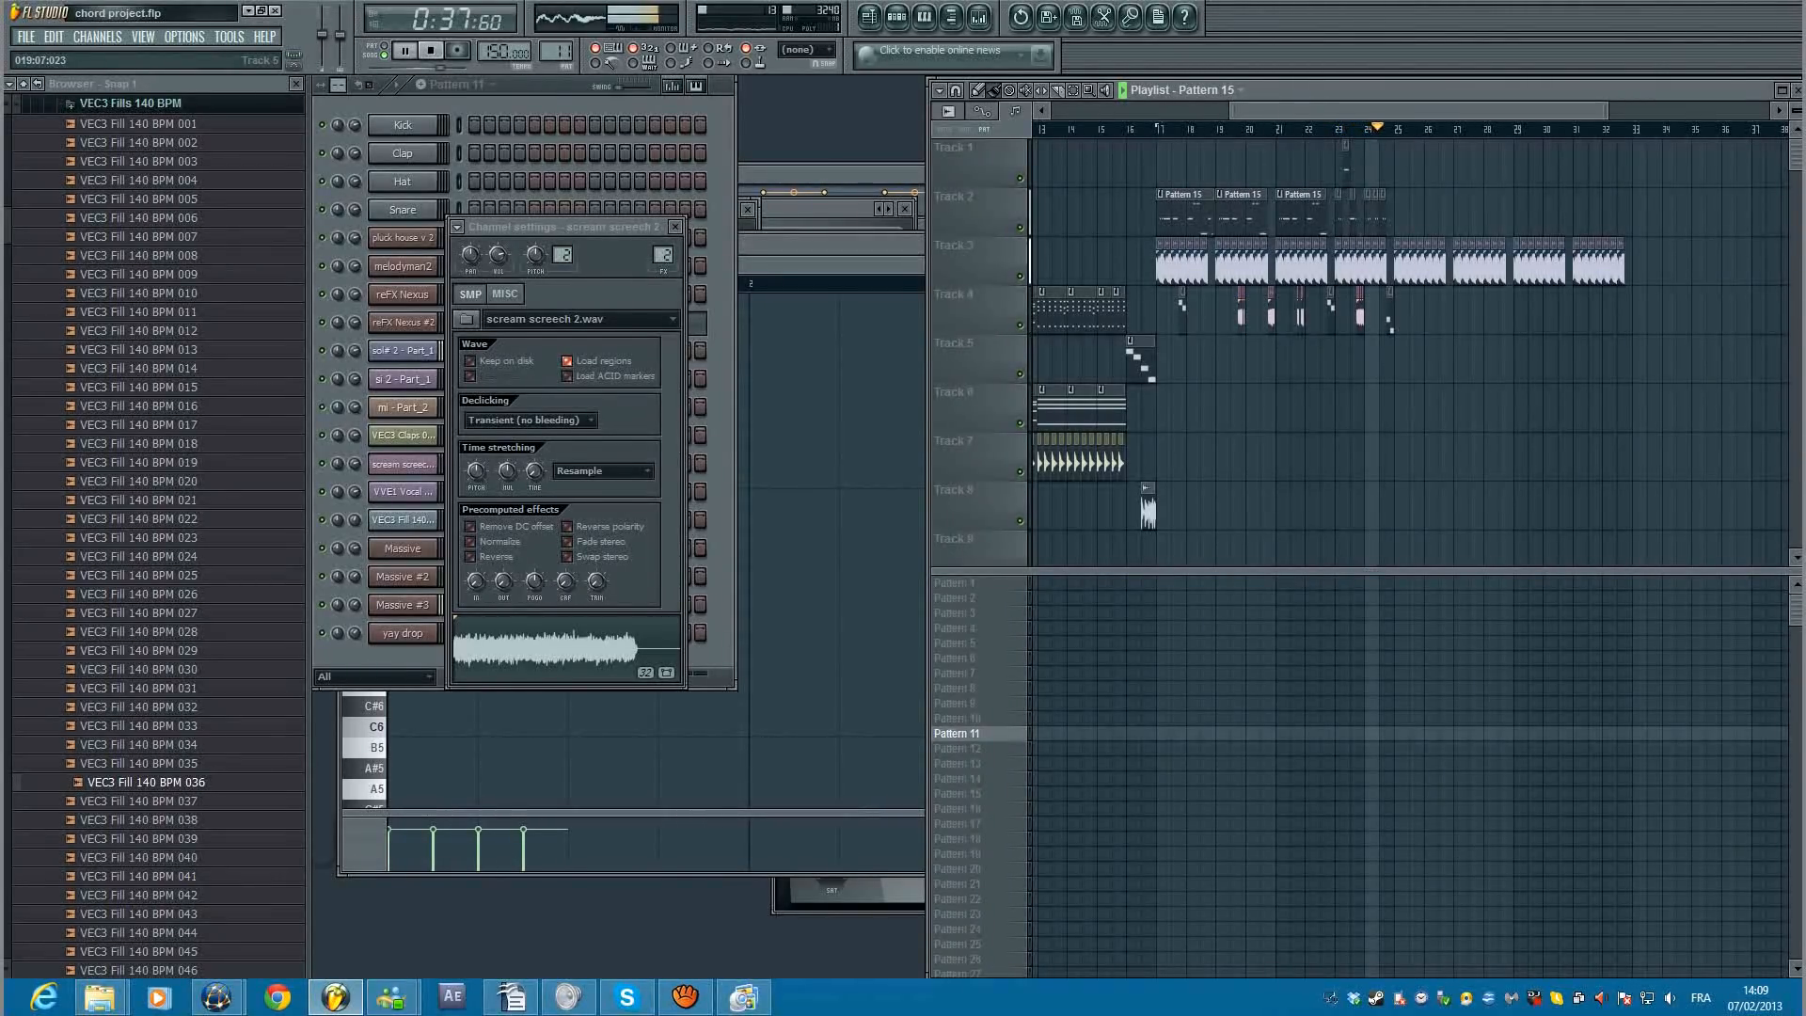
key(space)
Step: Switch to ManyCam, enable the Microphone audio source, disable Stereo Mix, and return to FL Studio
click(743, 998)
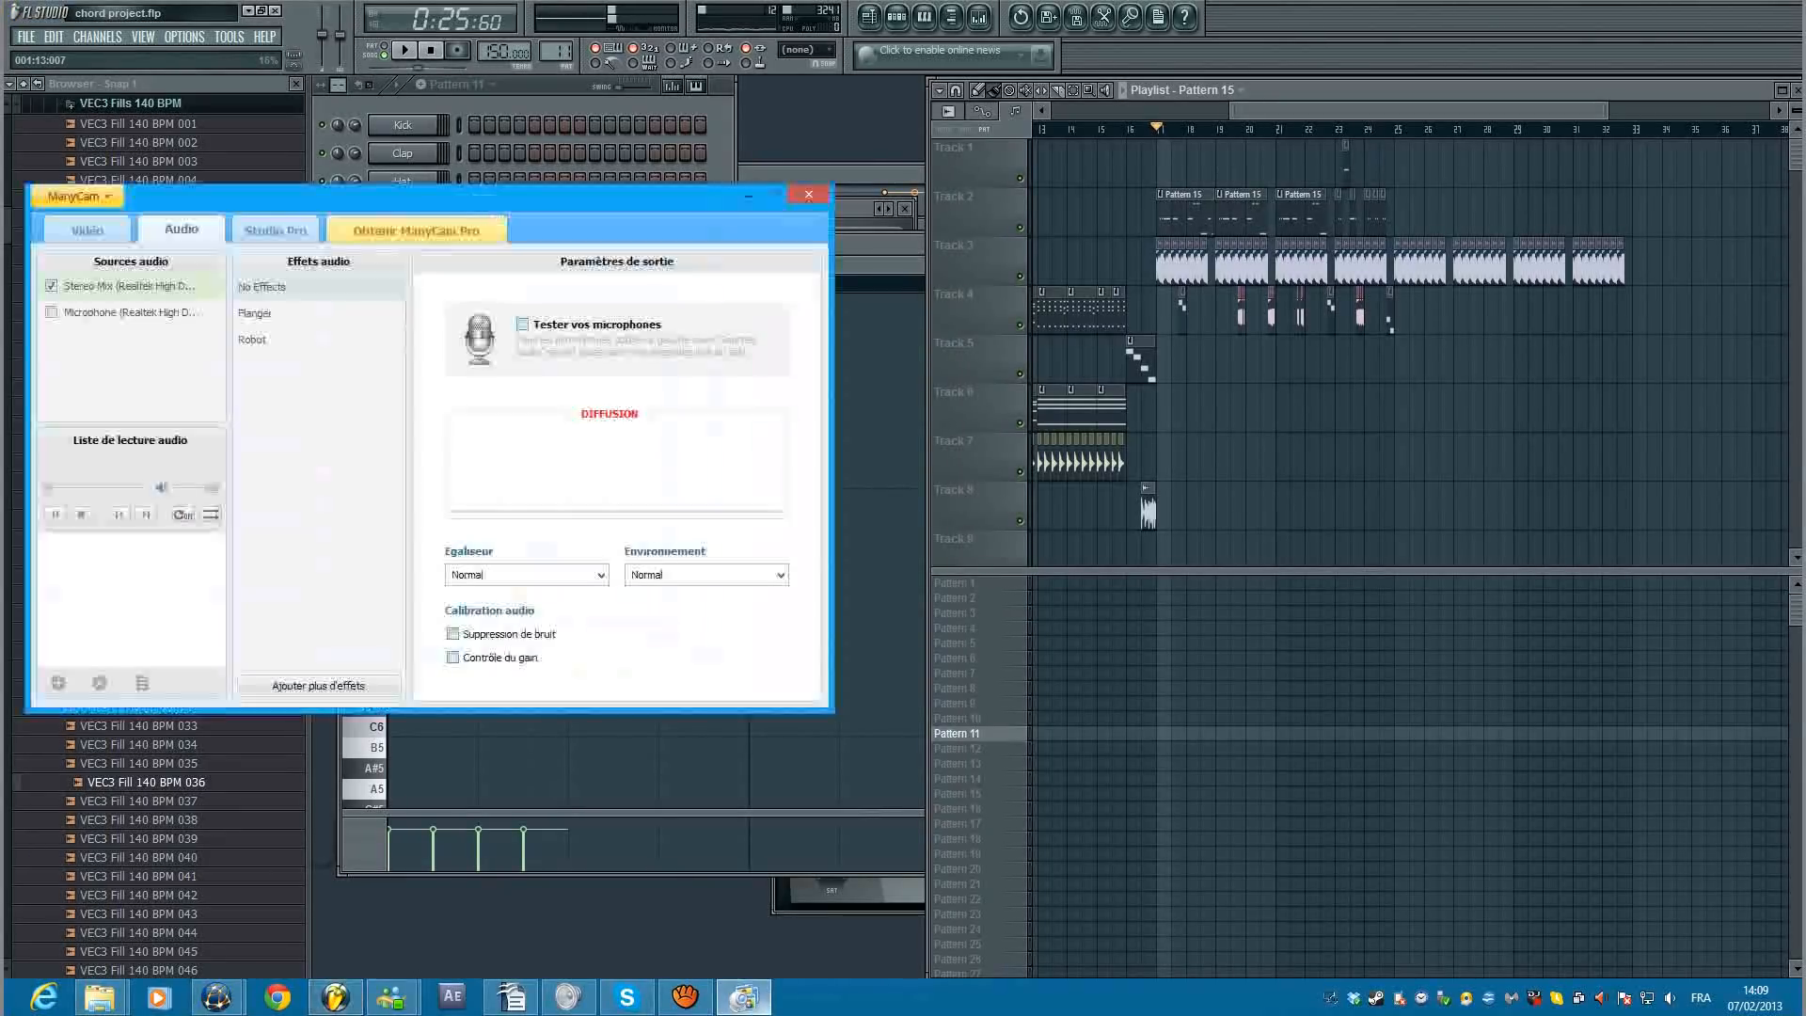
click(51, 311)
click(51, 285)
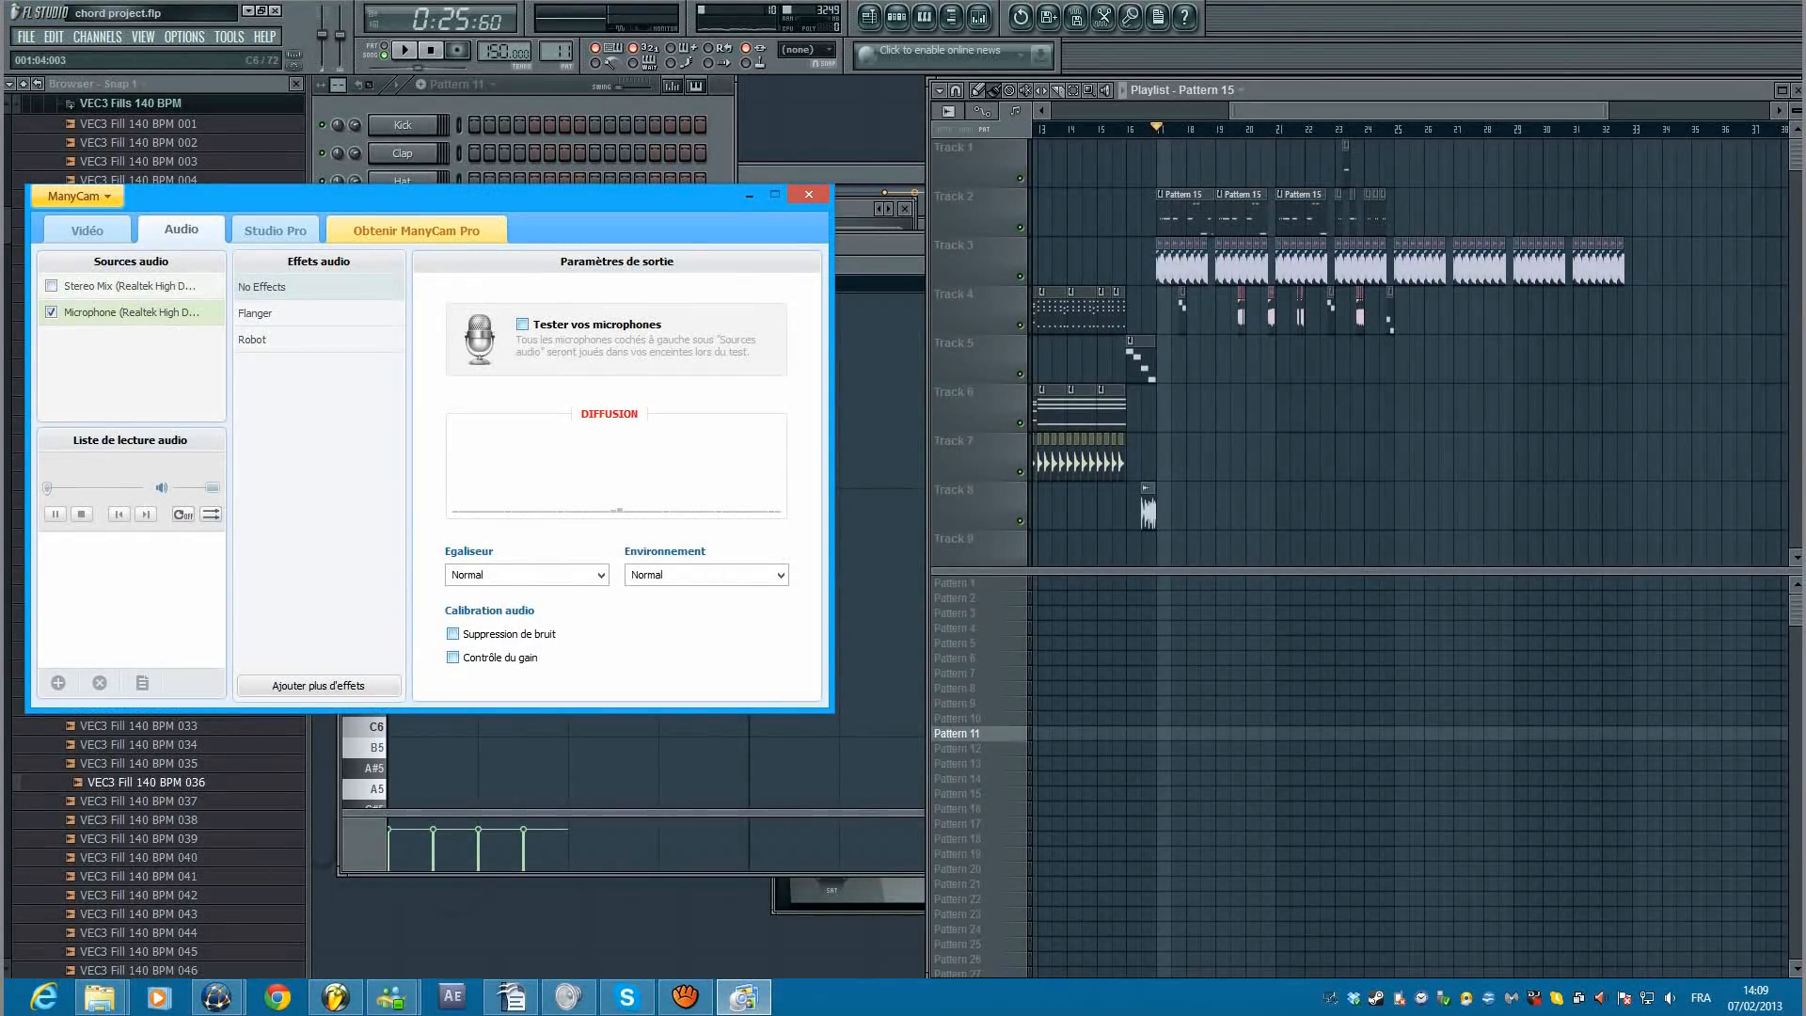
key(alt+Tab)
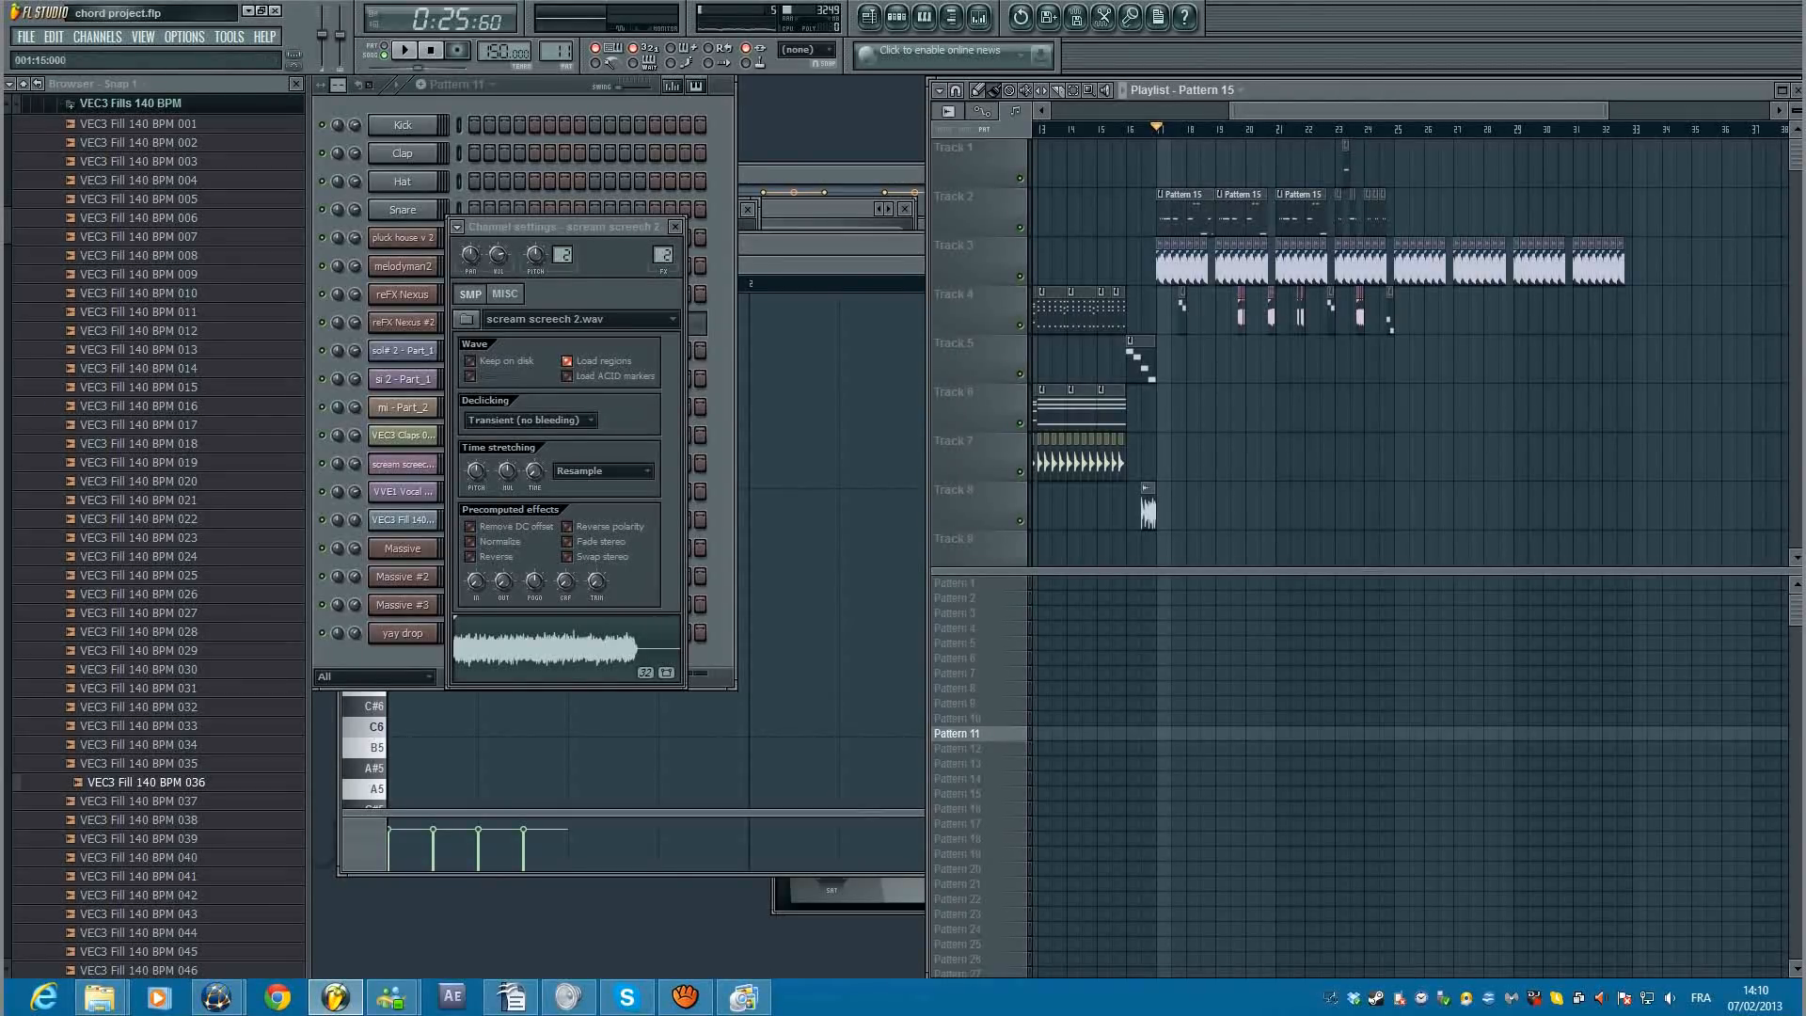
Step: Move the Pattern 15 slice at beat 2 of bar 23 from Track 1 down to Track 2
key(F6)
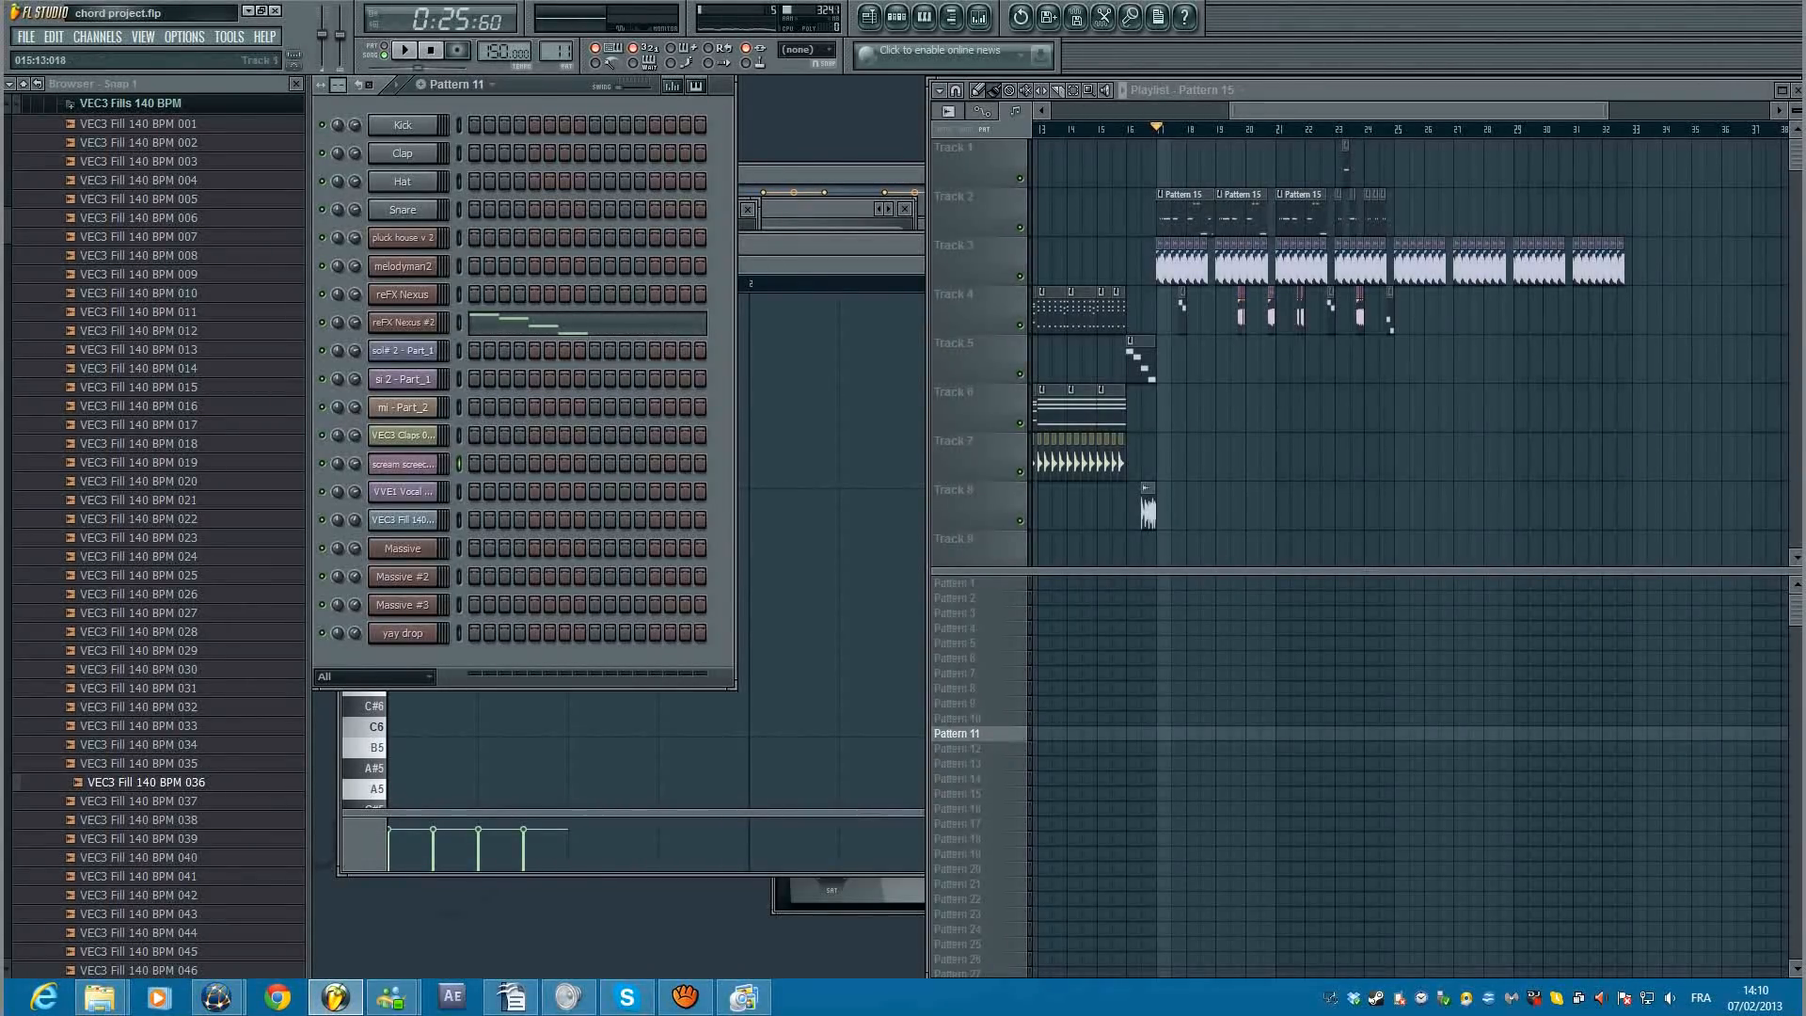
key(F5)
drag(1380, 165, 1282, 165)
scroll(1394, 164, up, 6)
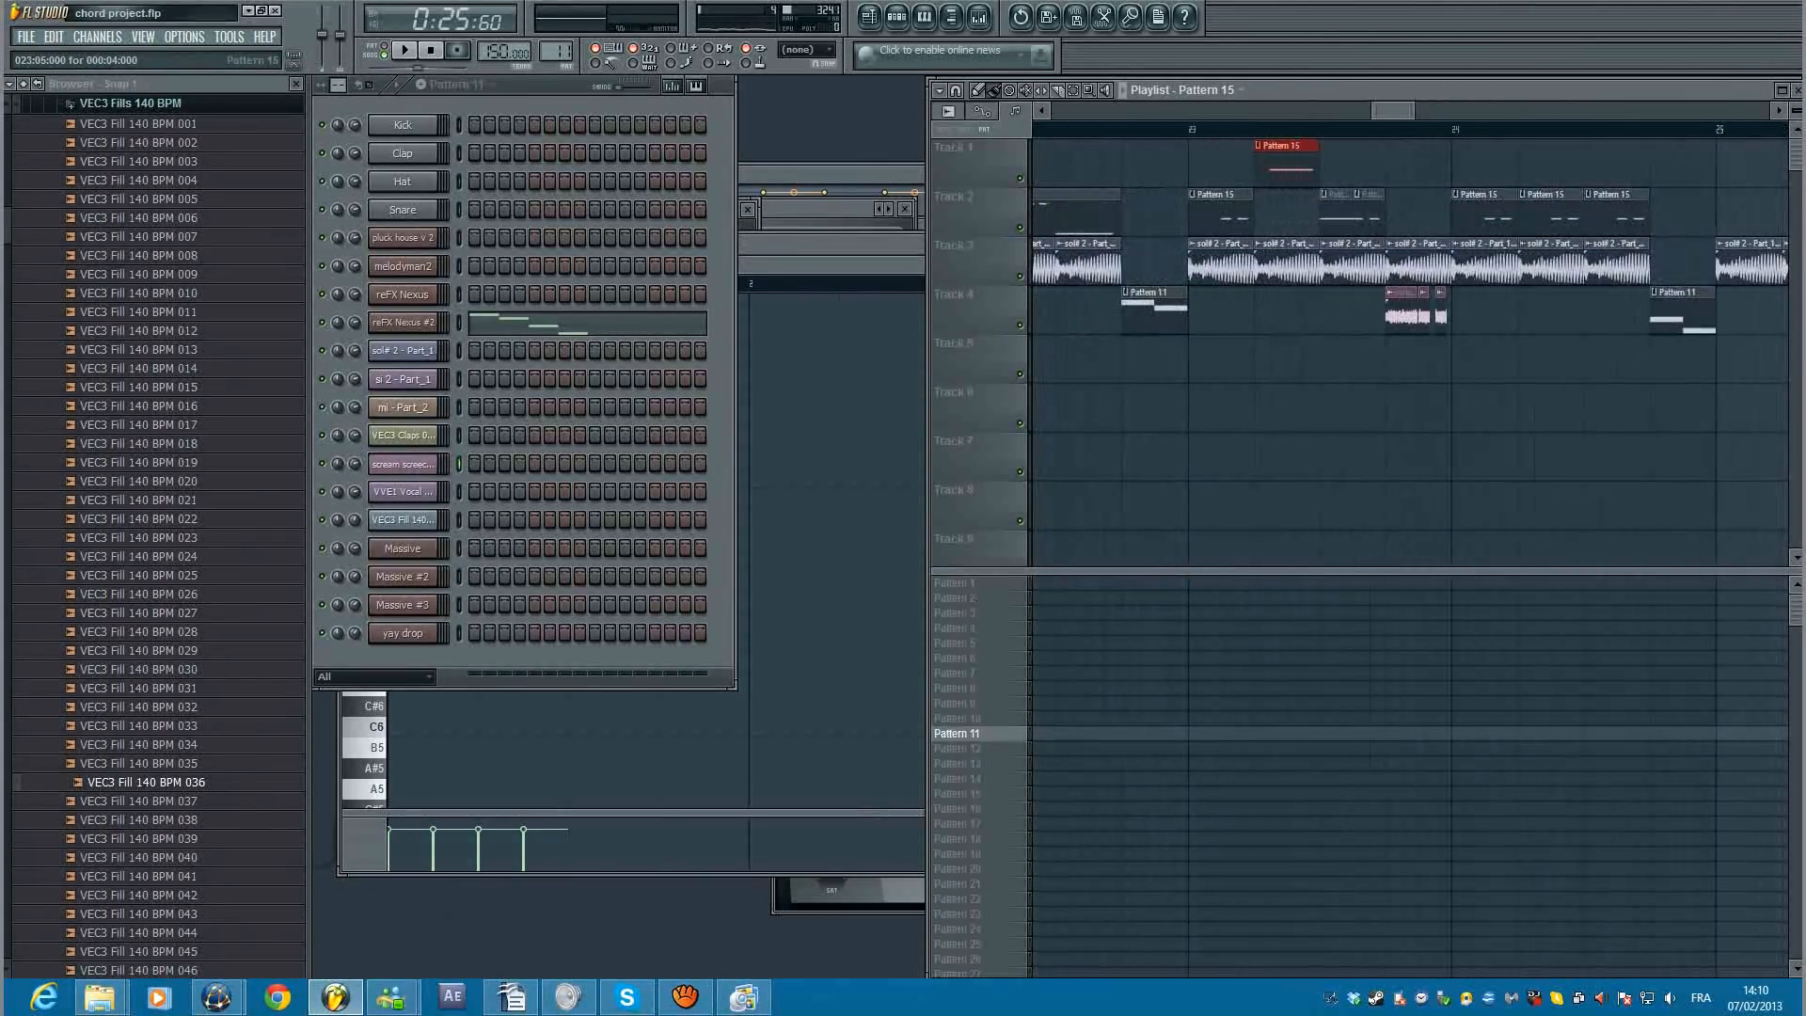
drag(1286, 150, 1286, 199)
scroll(1308, 199, down, 5)
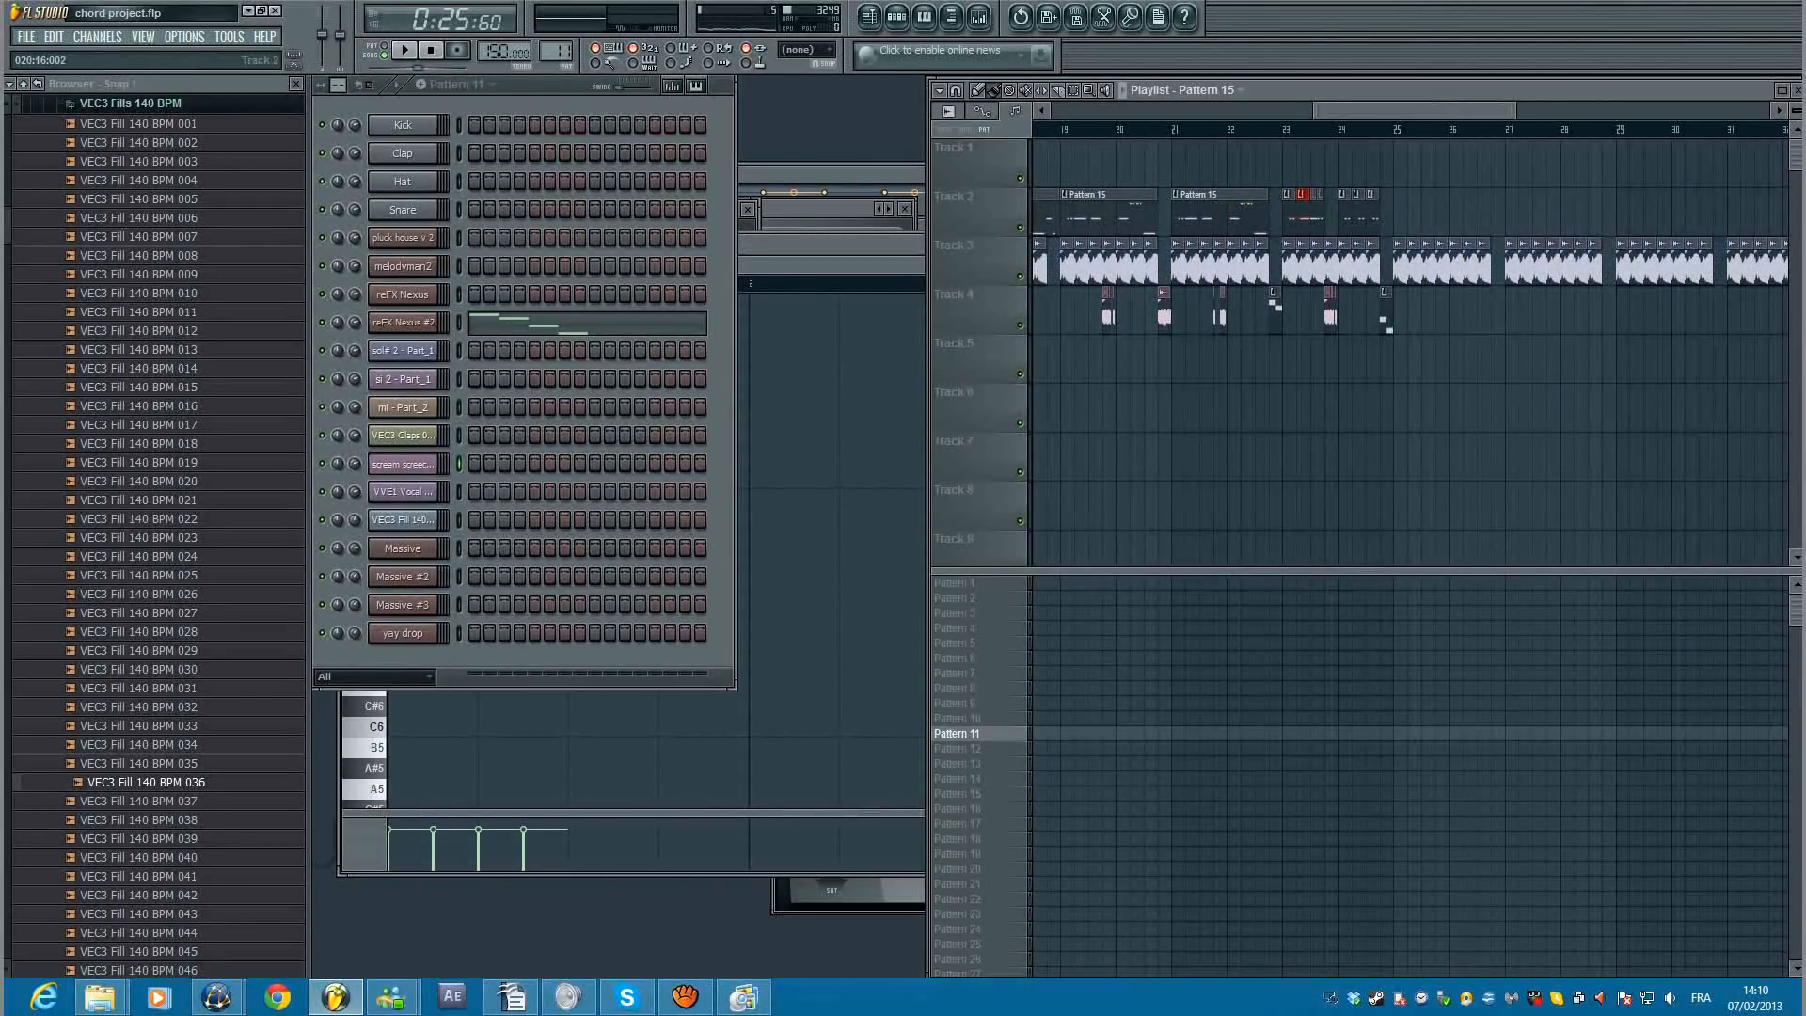
Step: Show Pattern 15's channels and piano roll notes, and return to the playlist with the drop from bar 17 in view
double_click(1220, 212)
key(F6)
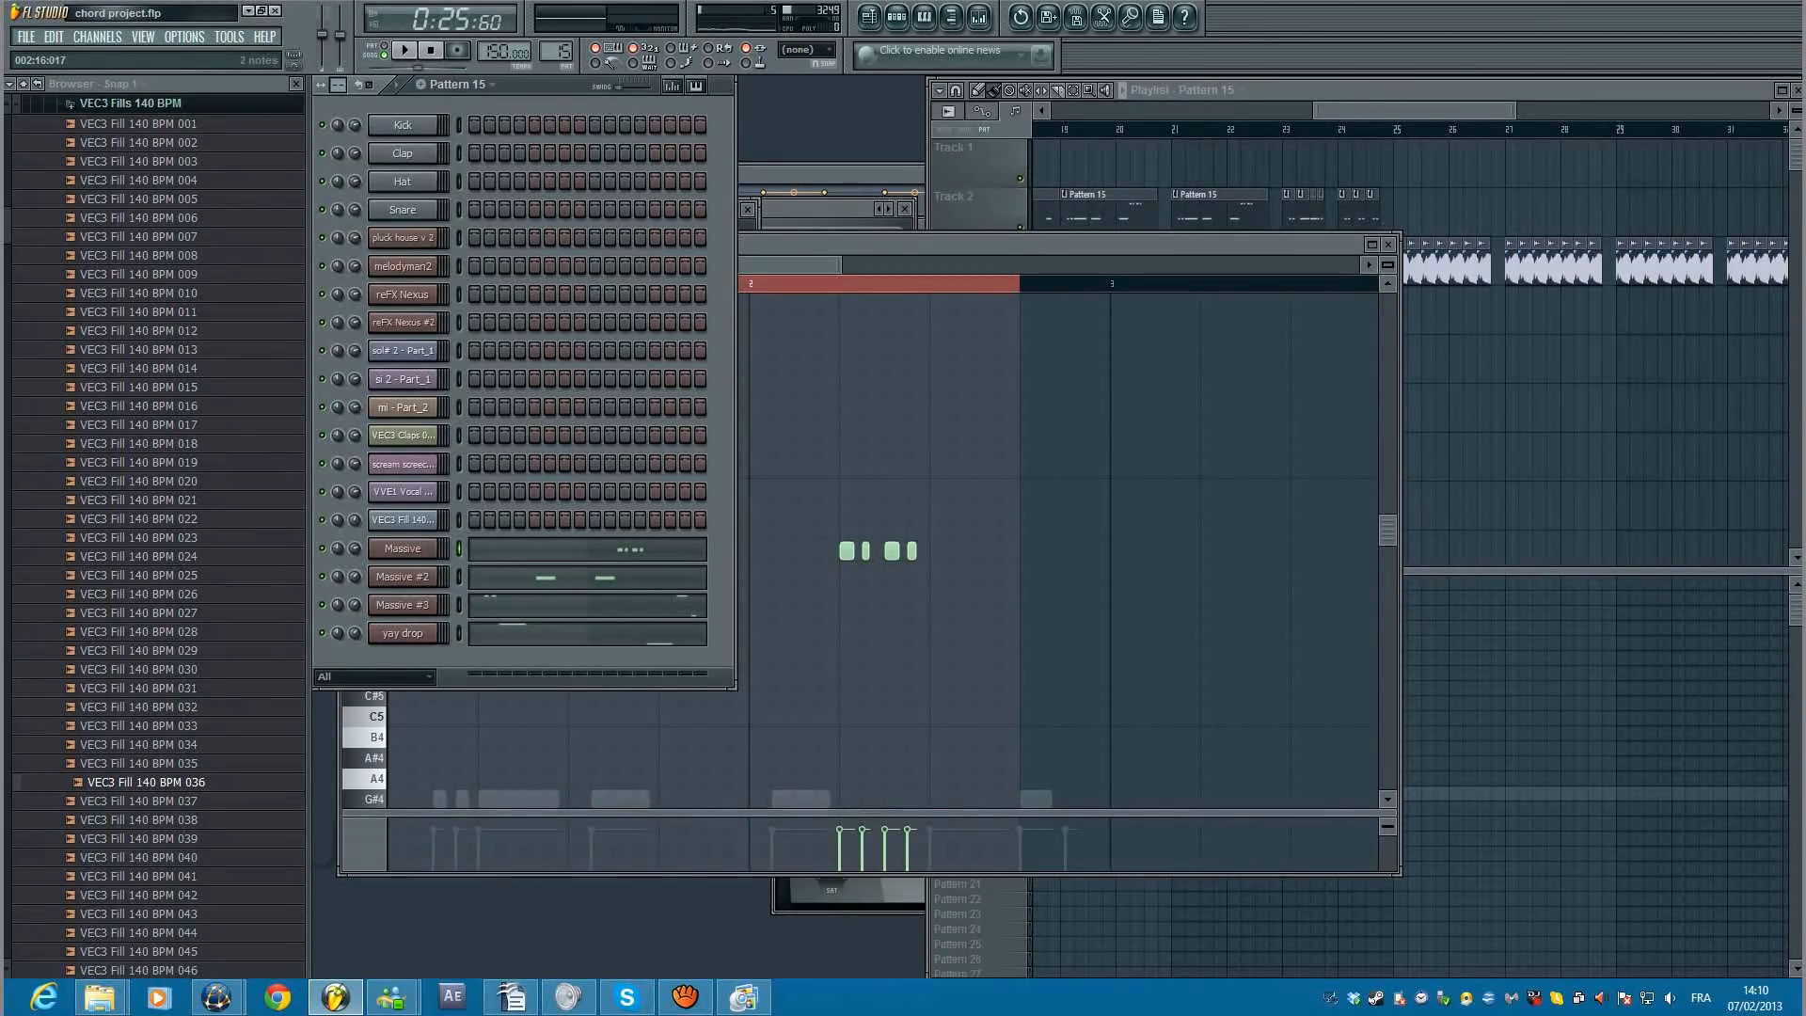
key(F5)
mouse_move(1313, 110)
mouse_down()
mouse_move(1192, 110)
mouse_move(1291, 111)
mouse_up()
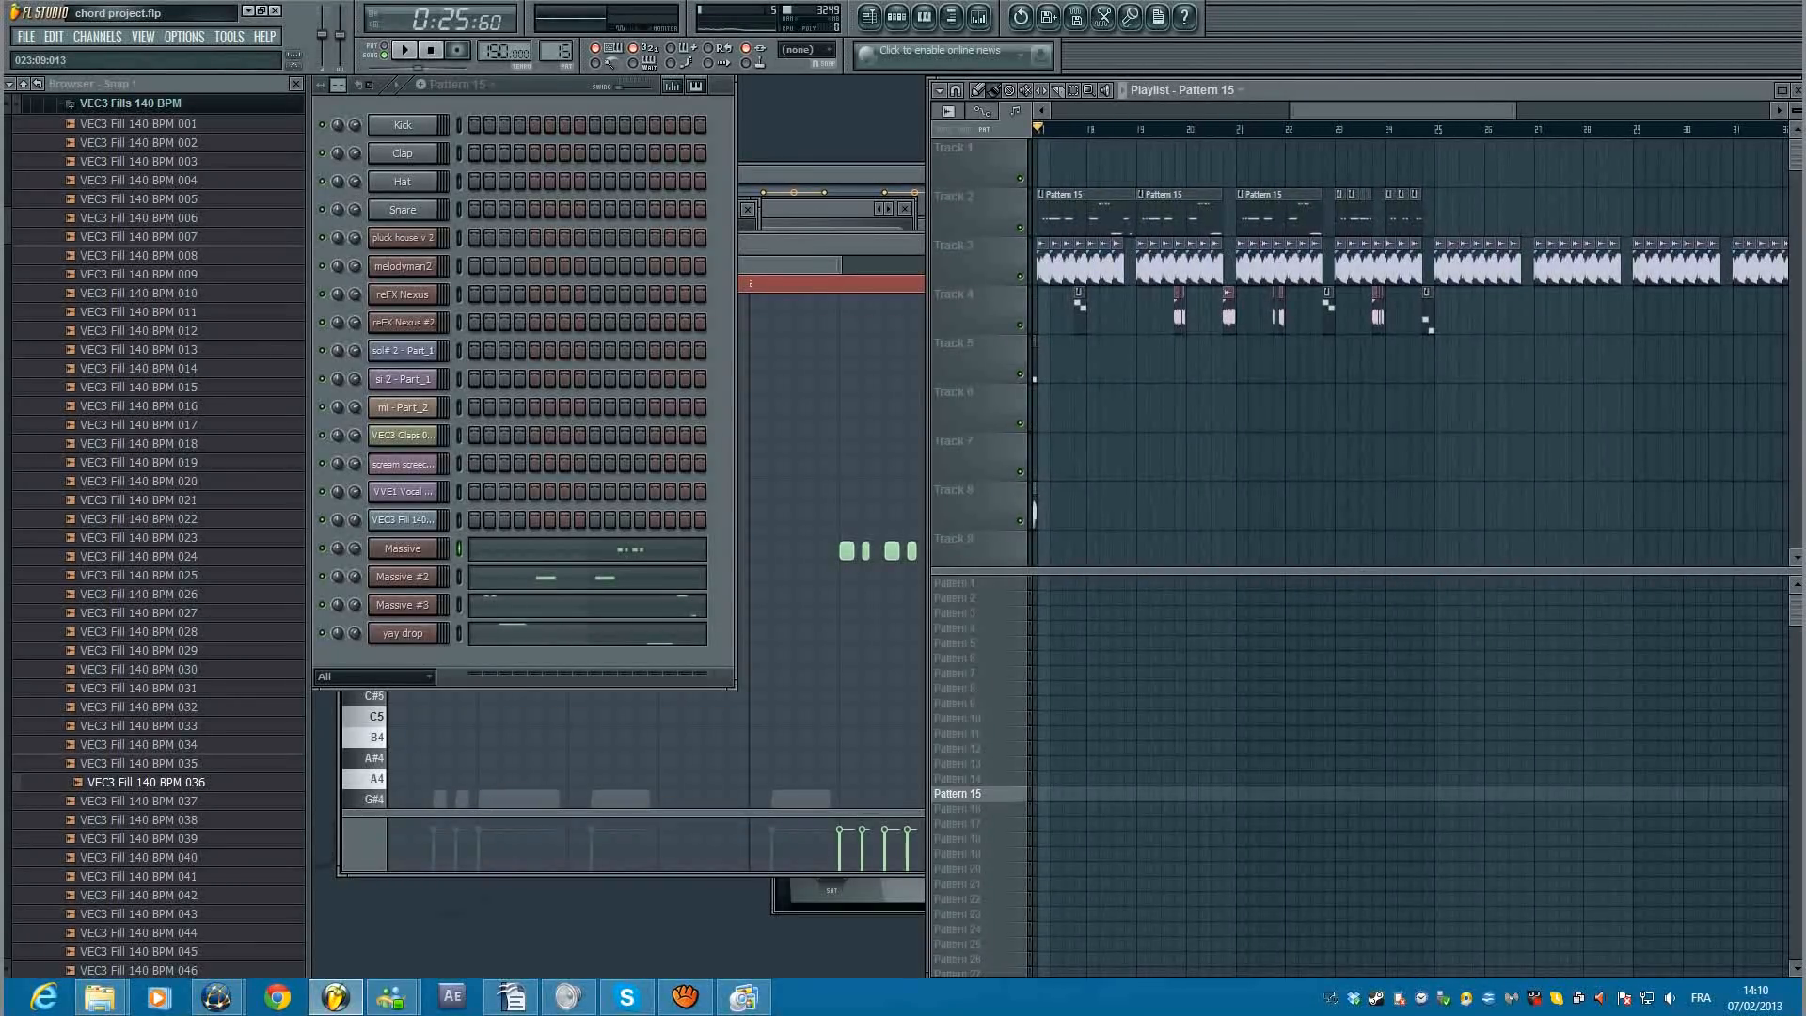
drag(1516, 110, 1478, 110)
drag(1414, 110, 1412, 110)
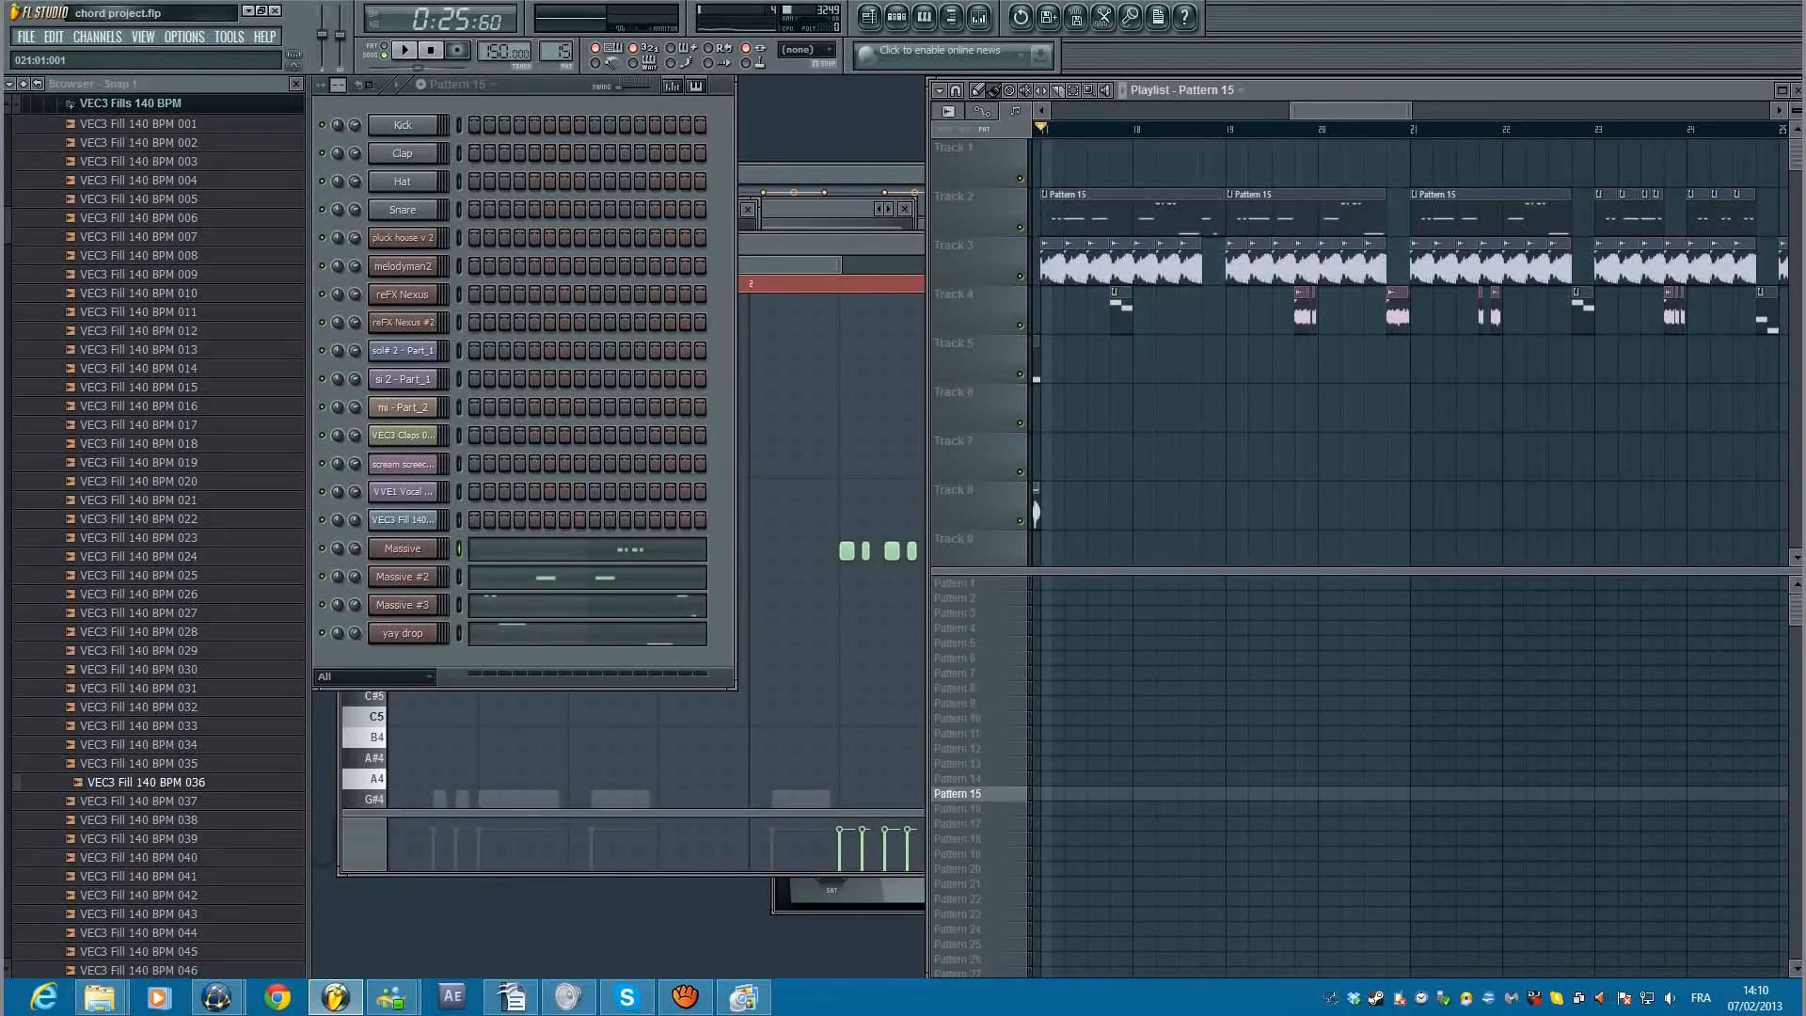
Step: Move the song position to bar 13 and show the build-up and the whole drop together in the playlist
drag(1292, 110, 1210, 110)
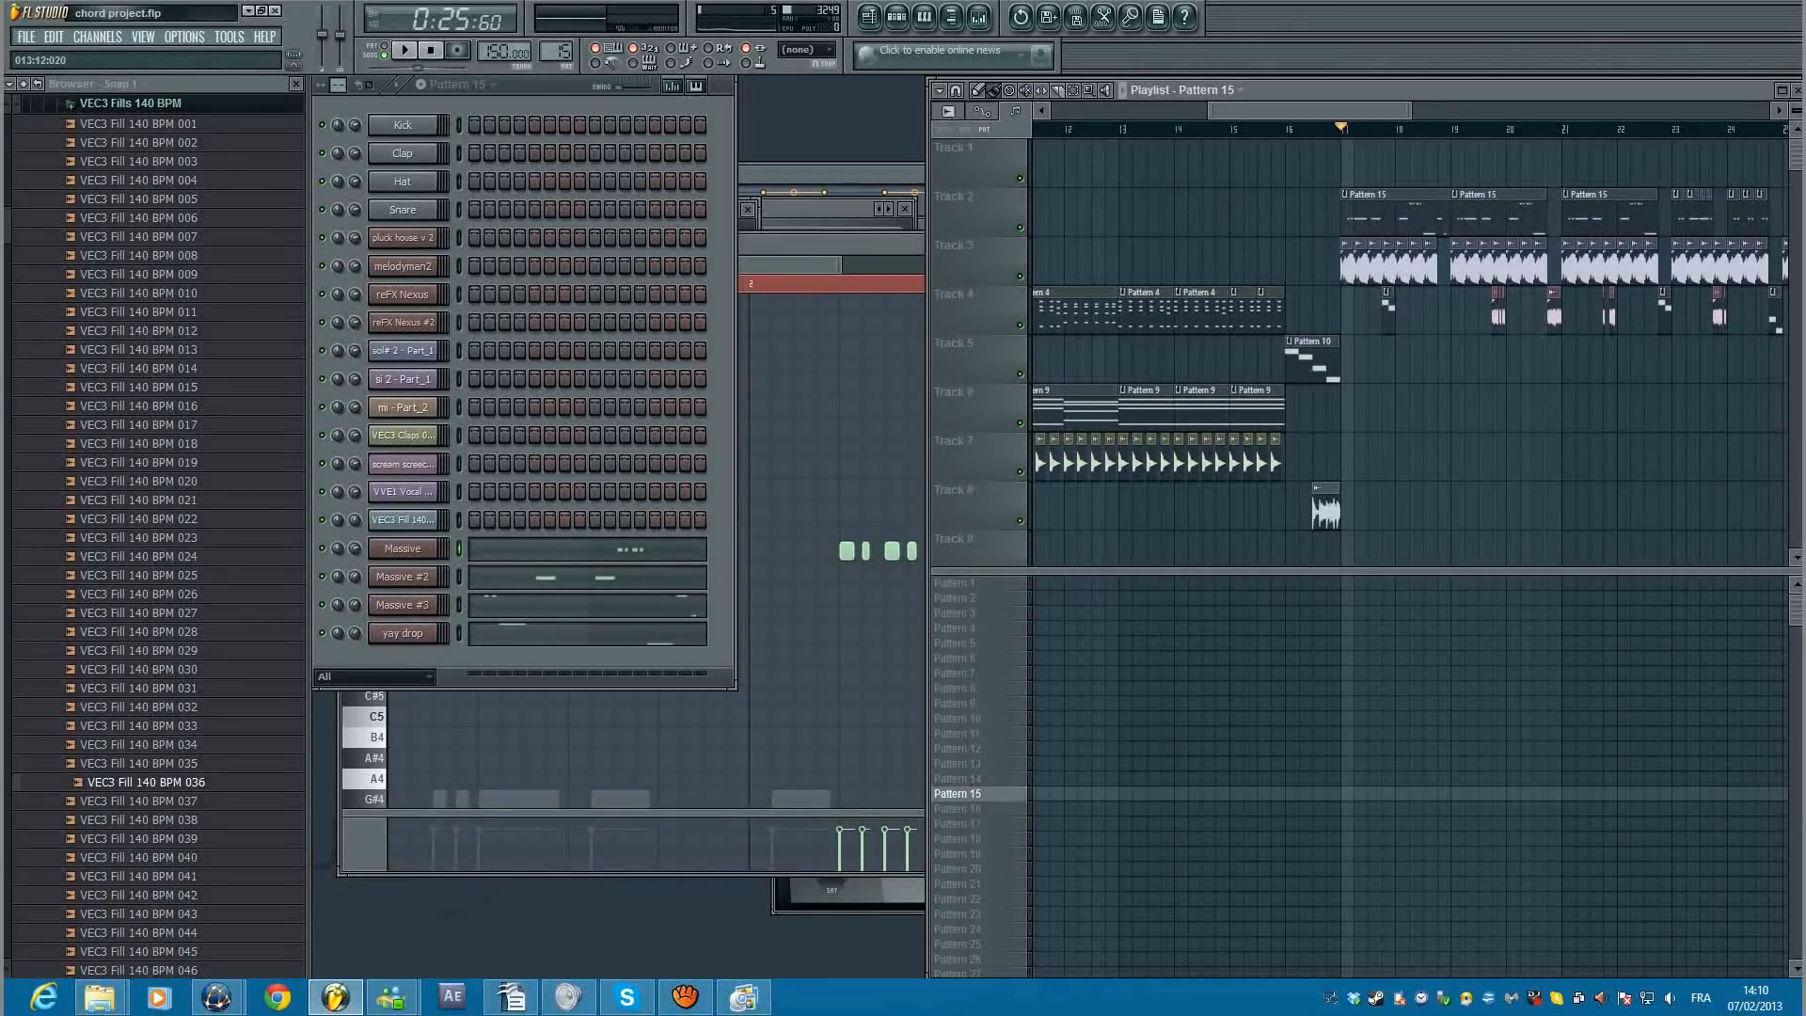
click(1122, 129)
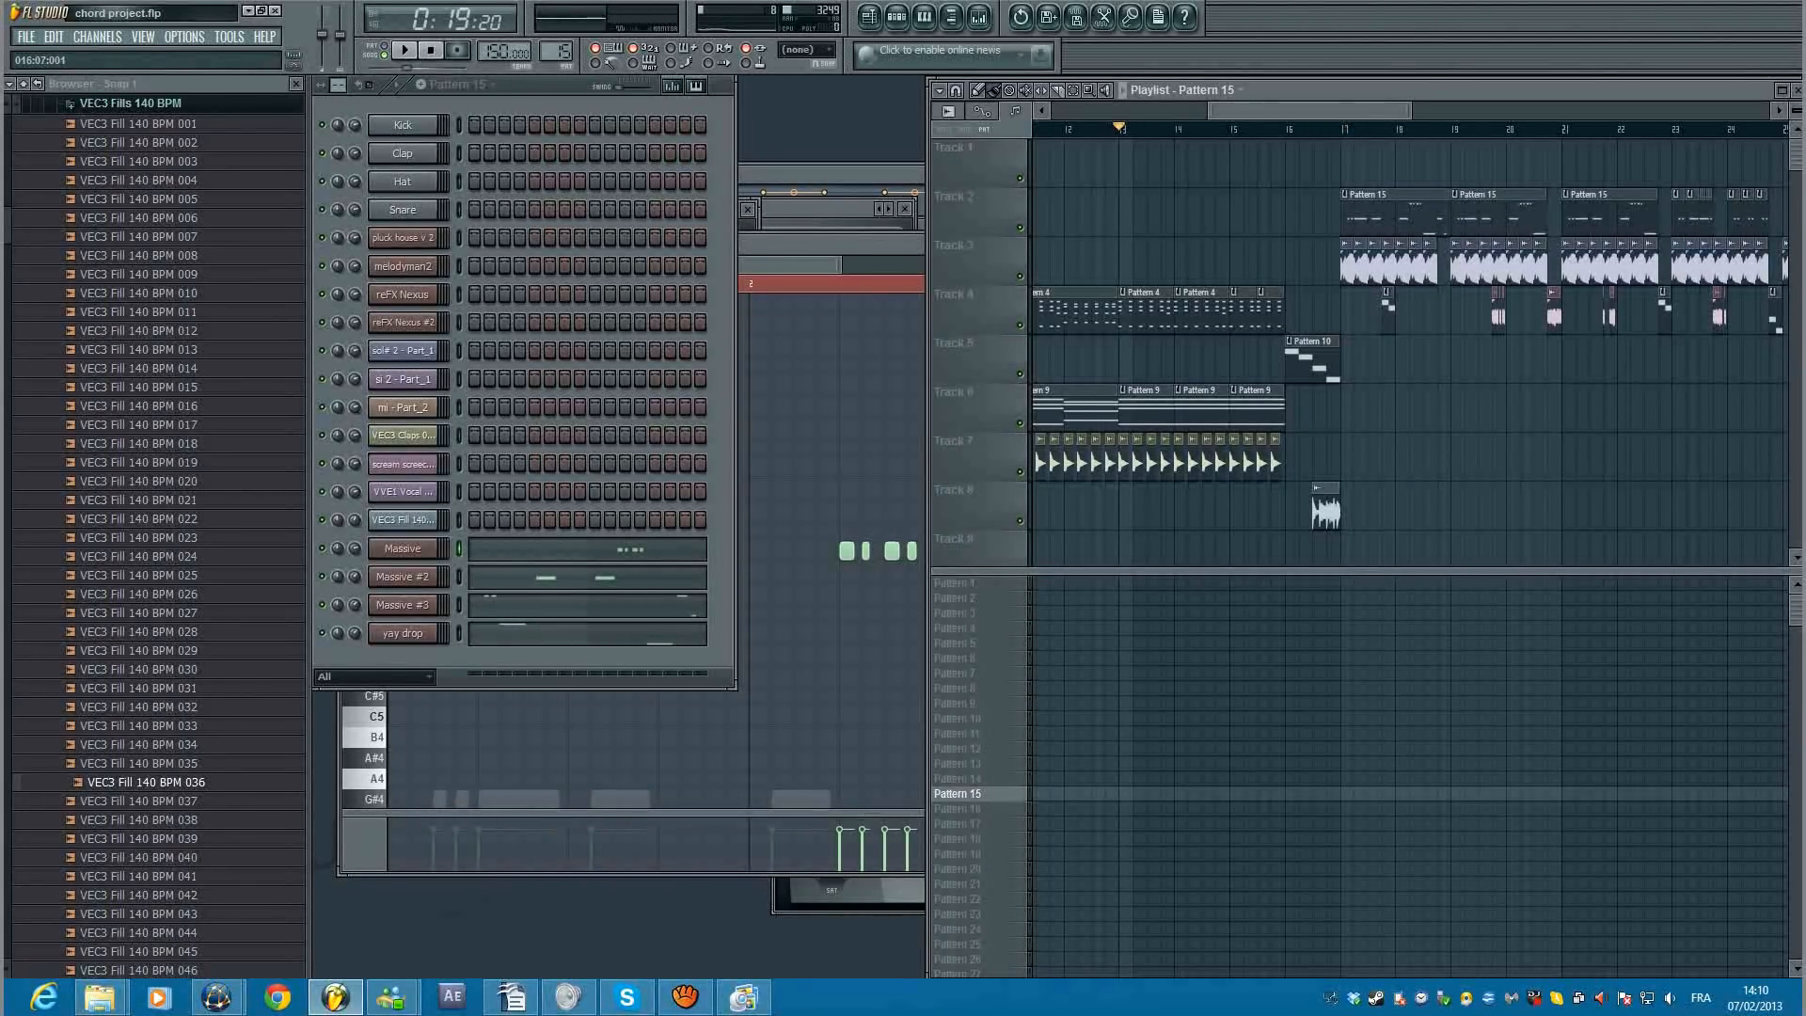
drag(1232, 110, 1266, 110)
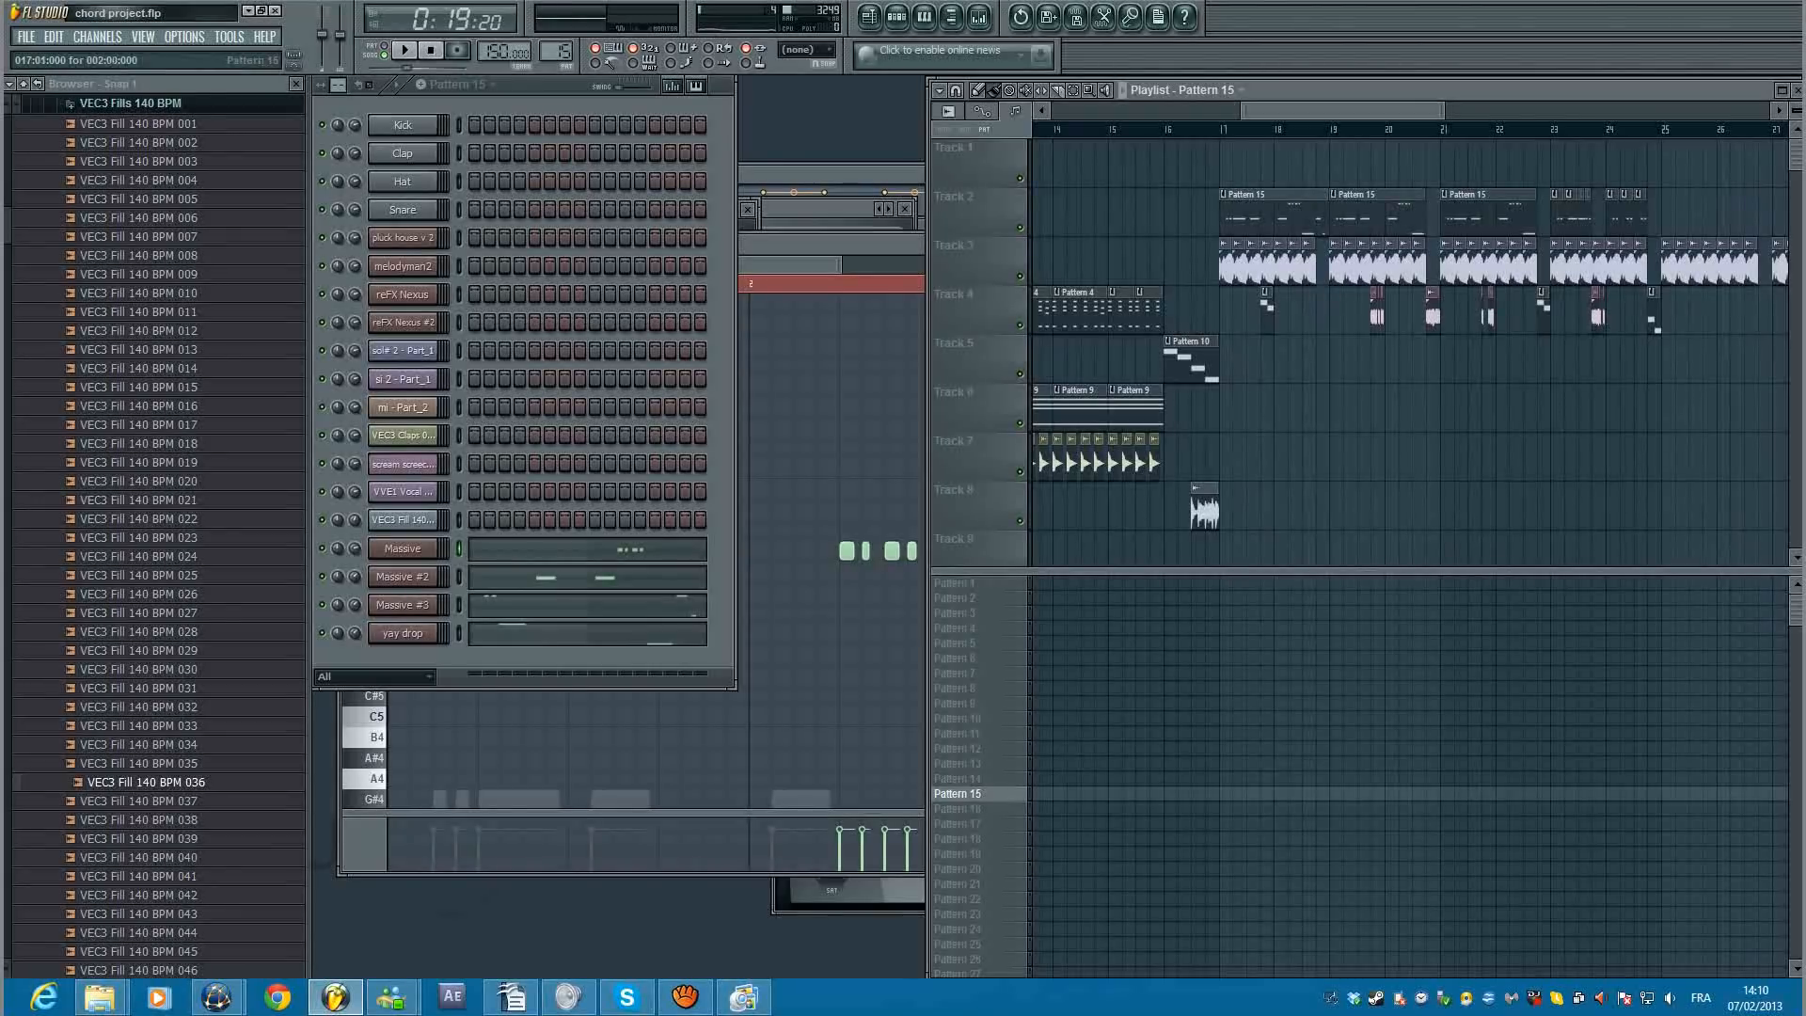
drag(1268, 110, 1309, 110)
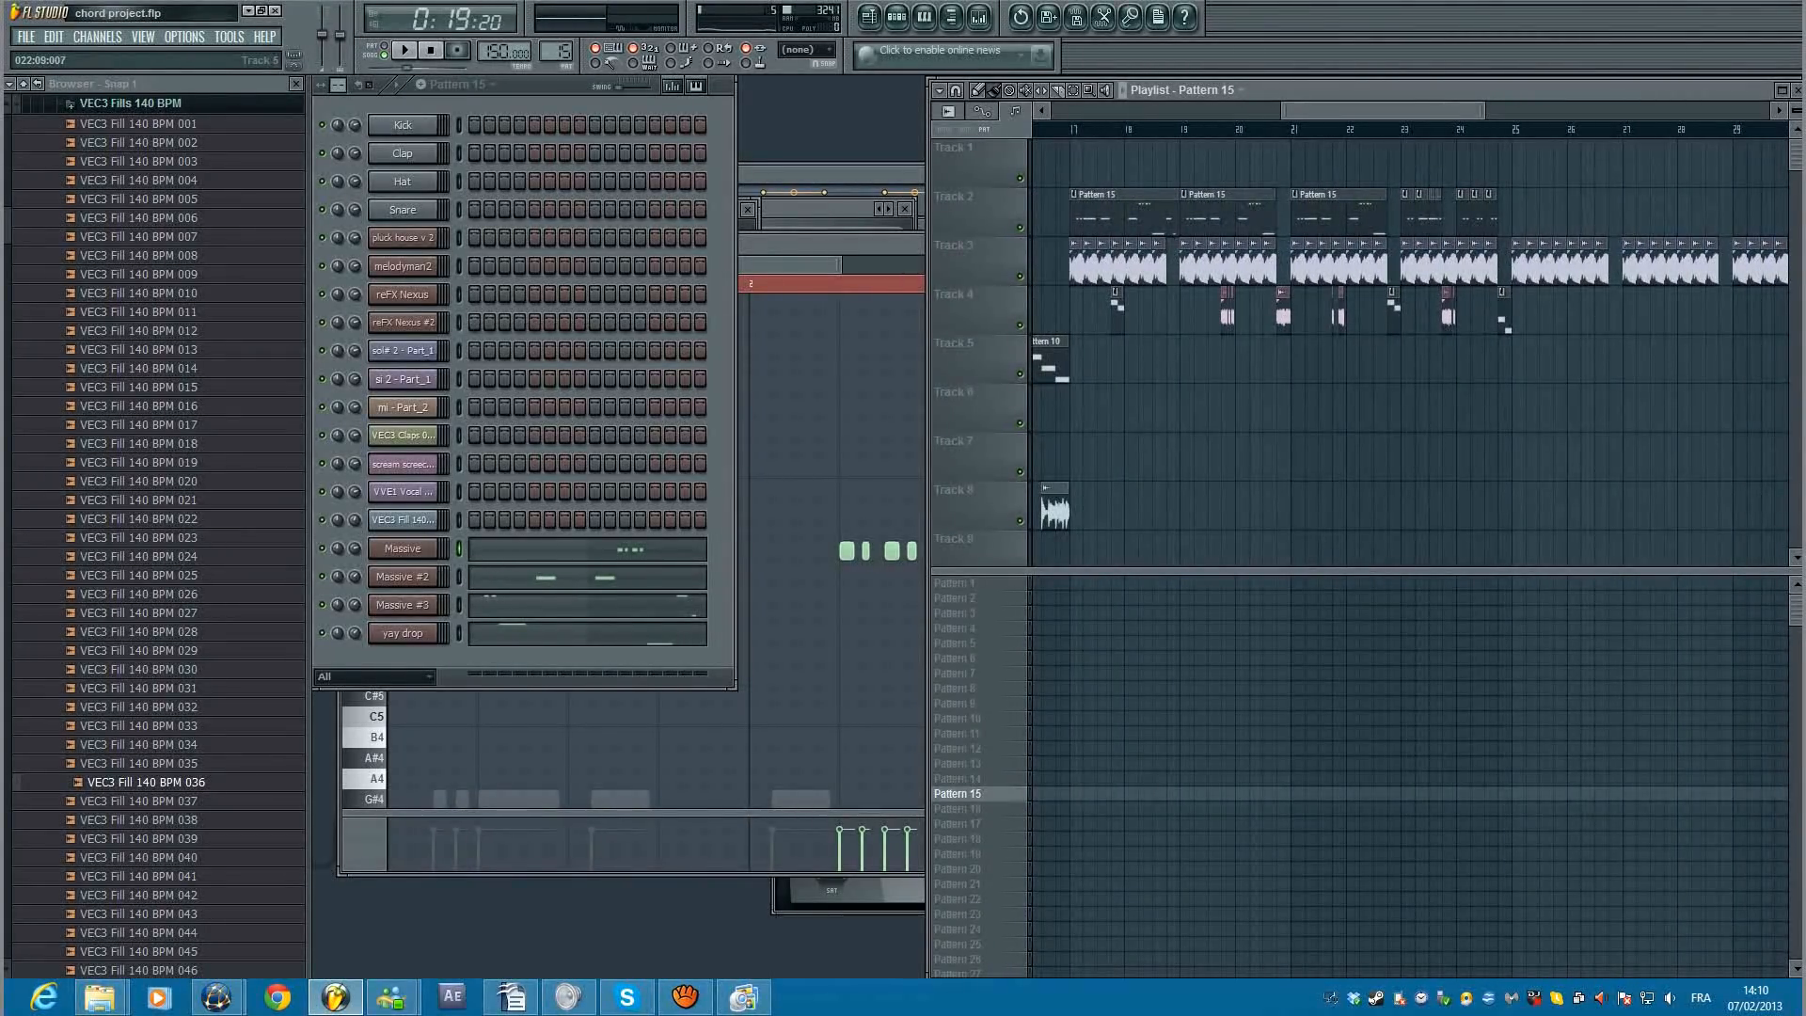
scroll(1354, 362, down, 3)
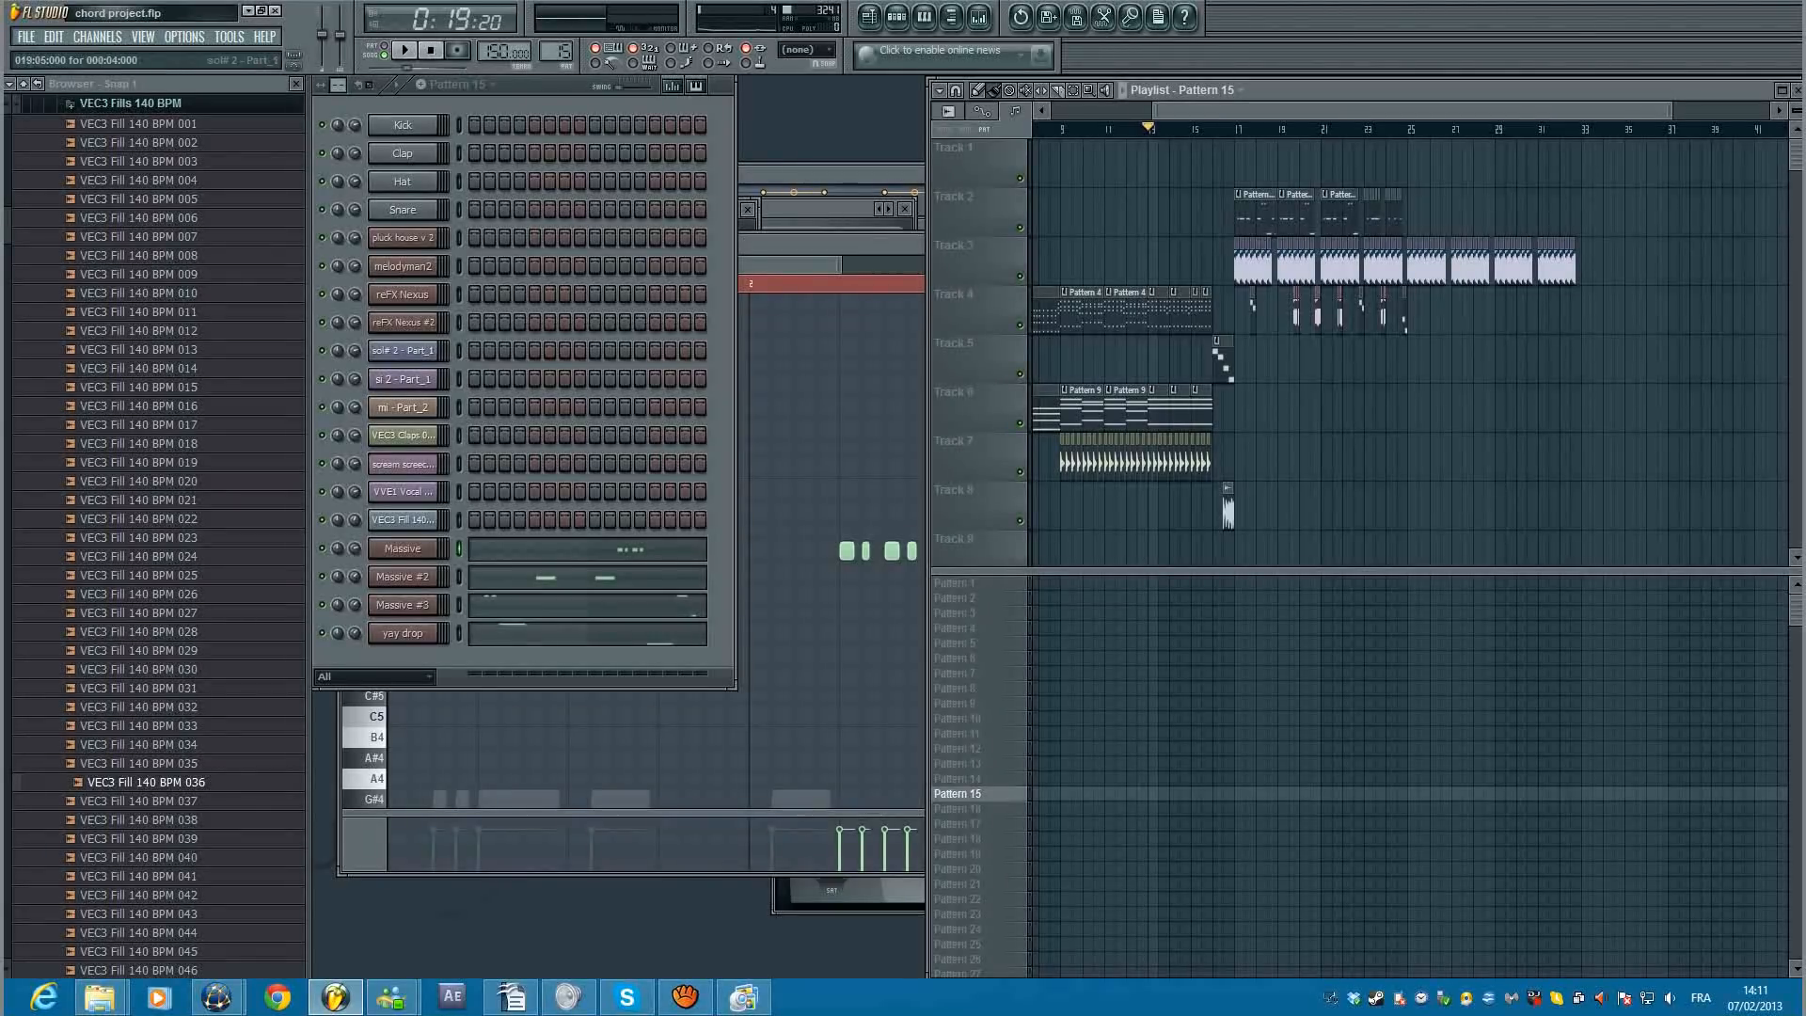
key(F6)
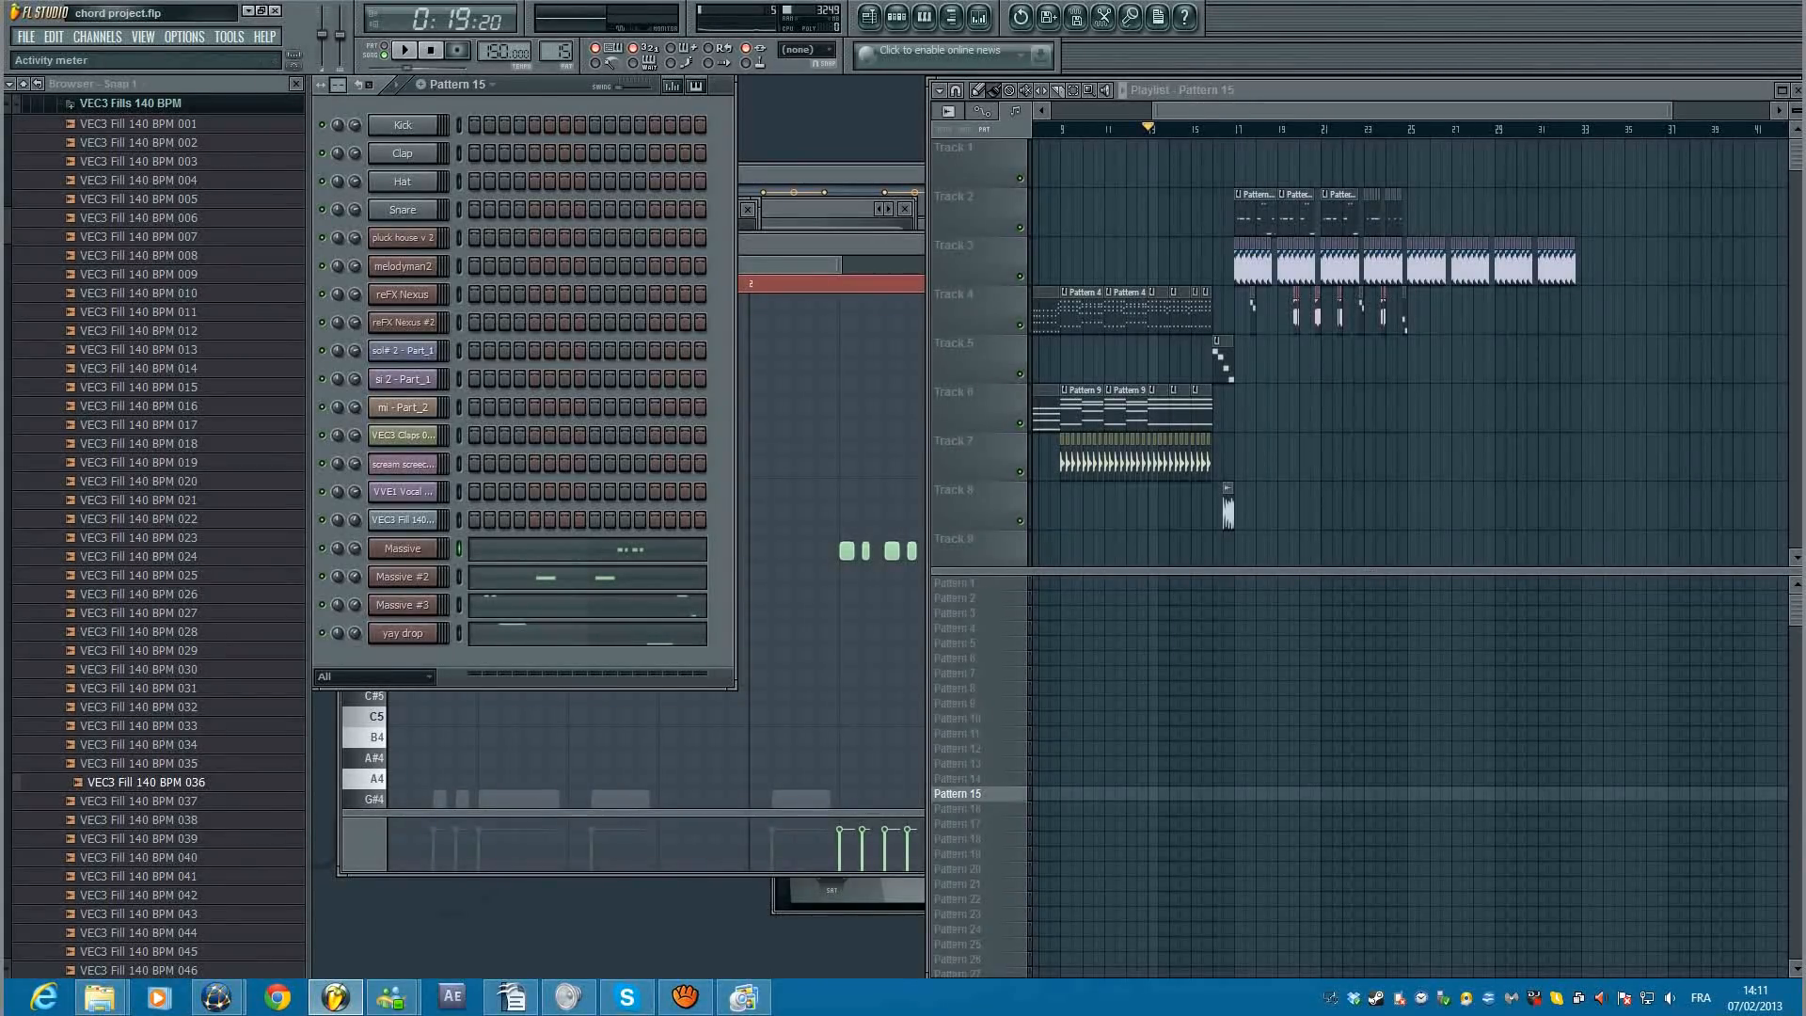
key(F5)
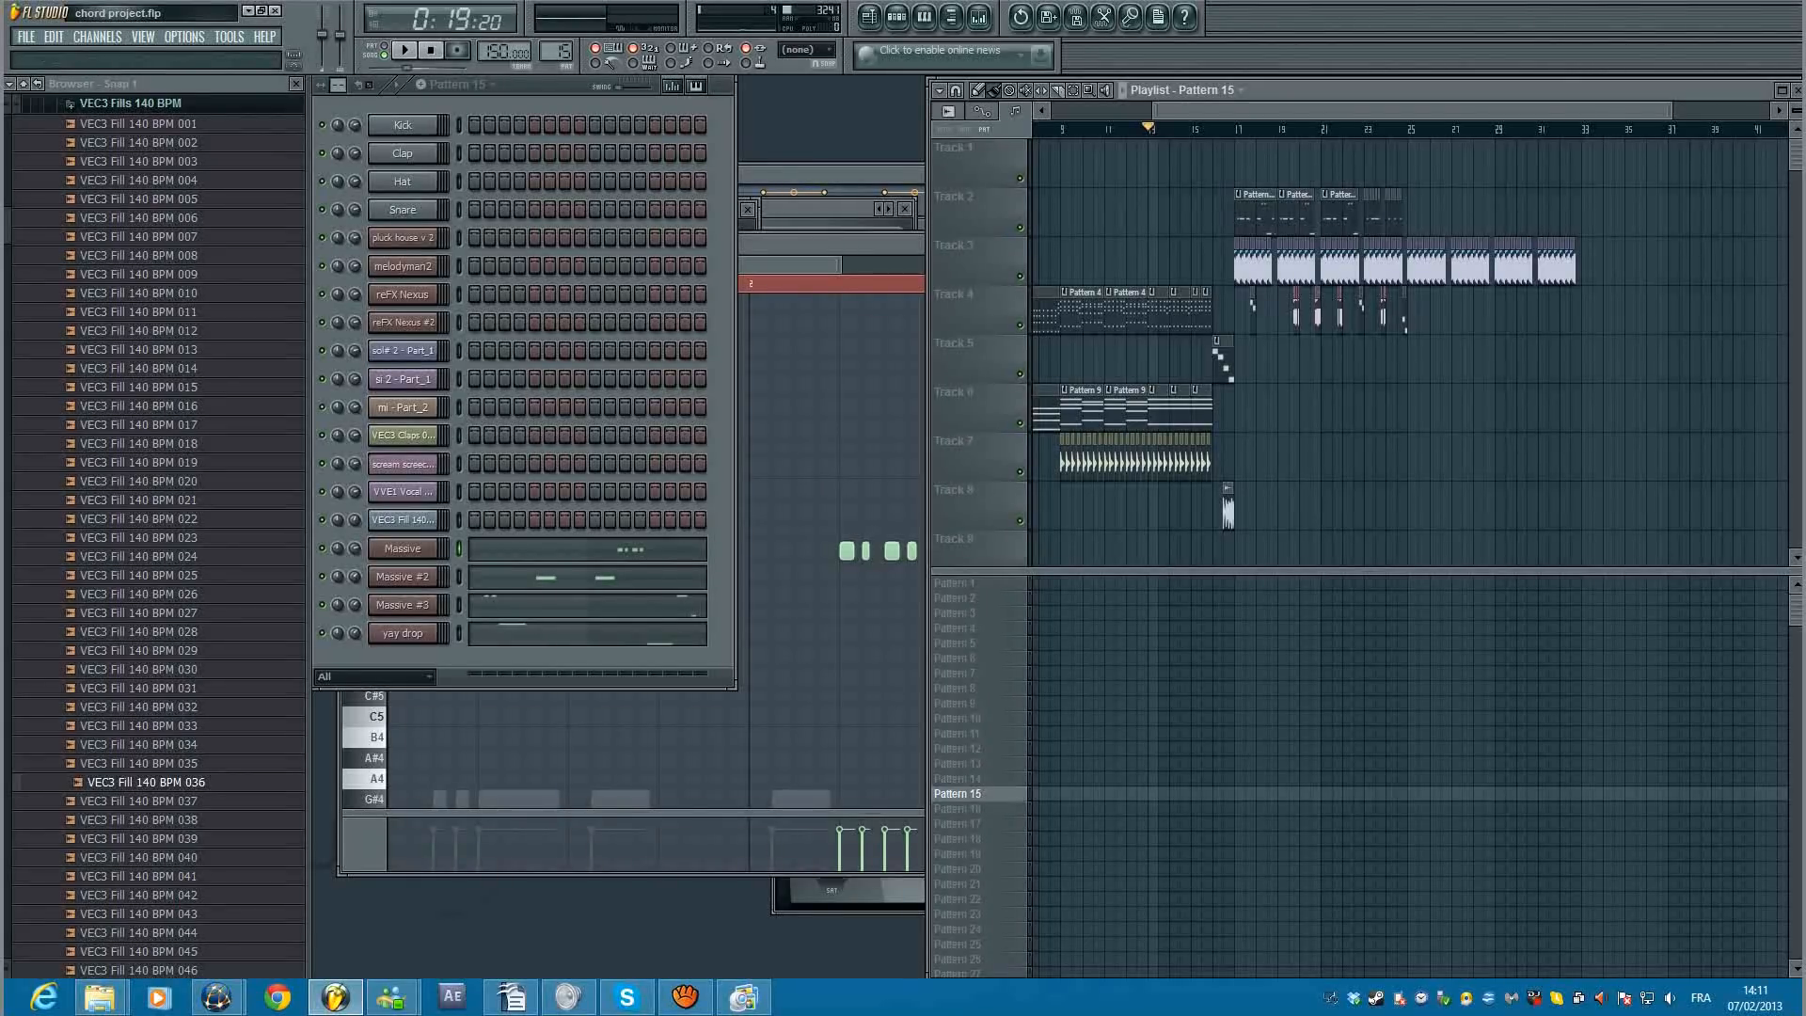
Step: Switch to ManyCam's audio settings and bring up the Screen Record page of aTube Catcher
click(685, 998)
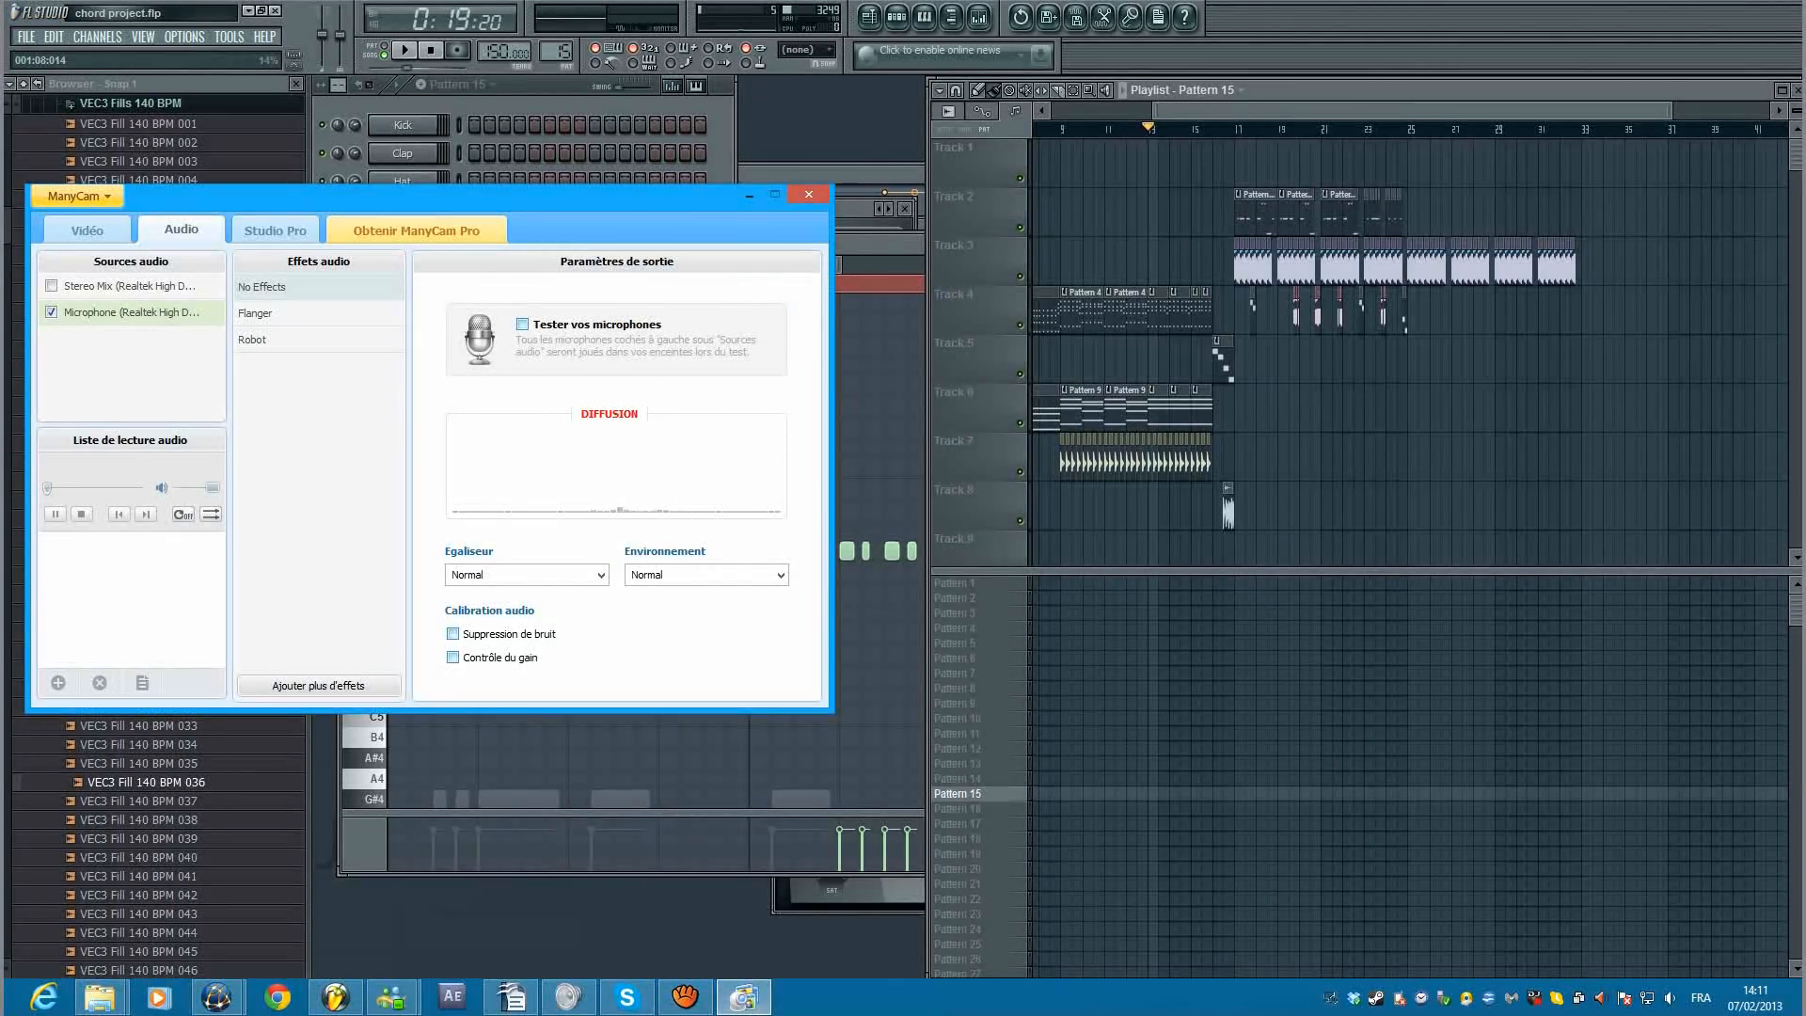
click(685, 997)
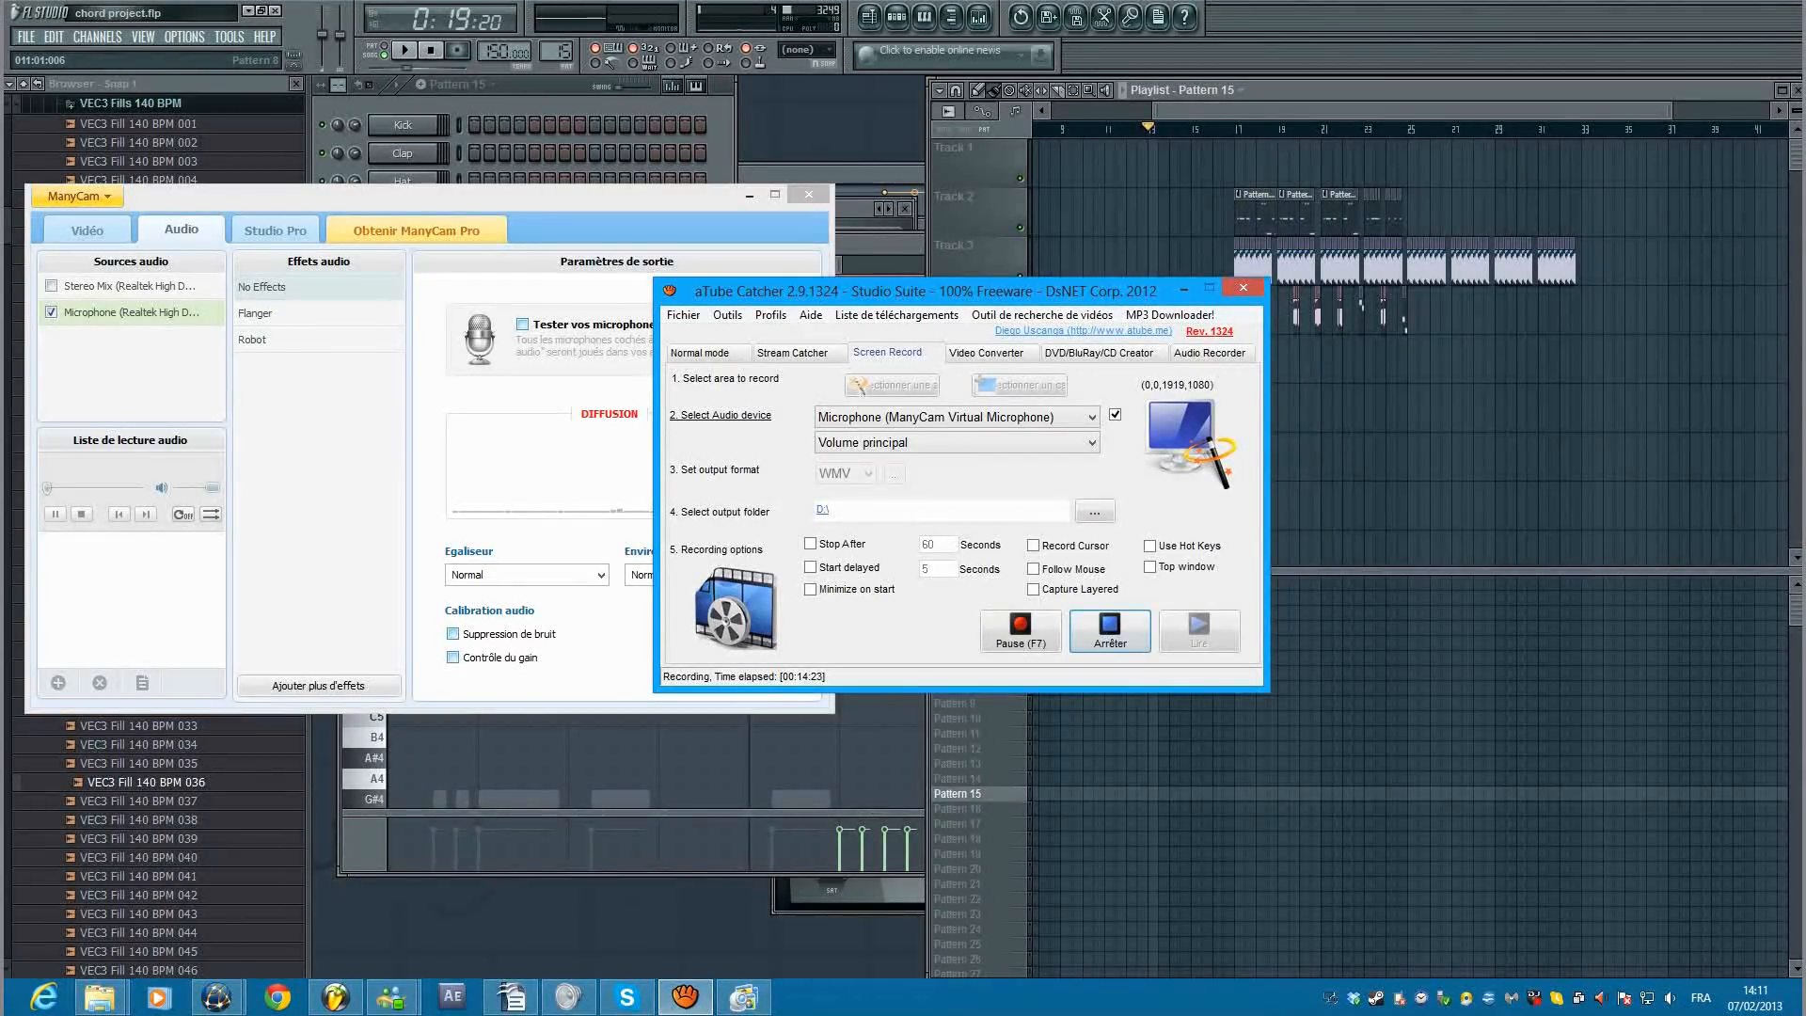